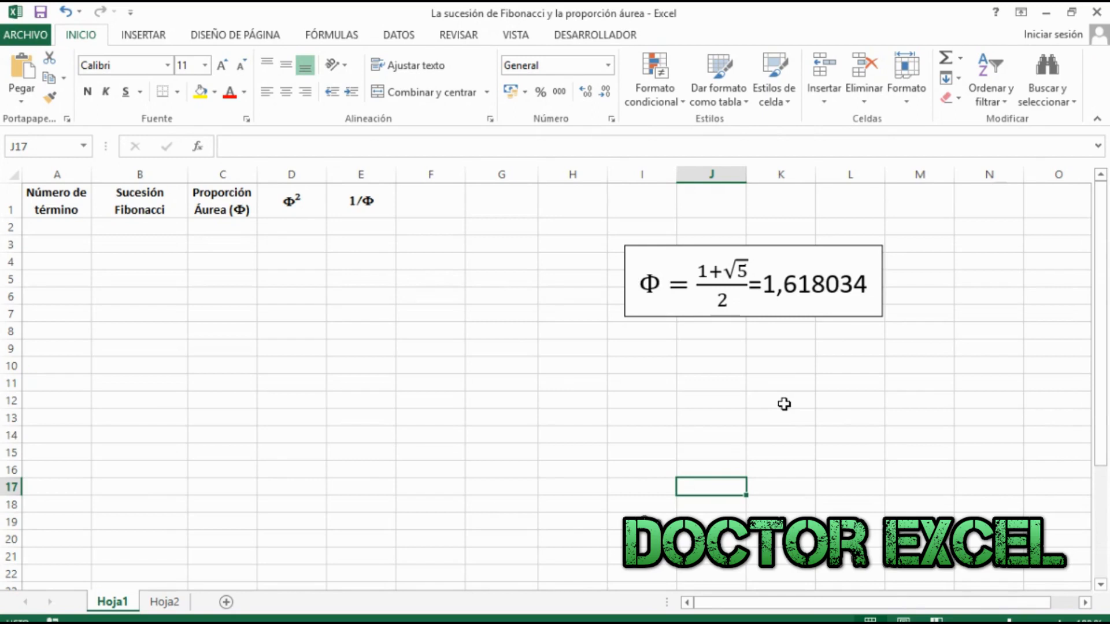
Step: Number the terms in column A from 1 to 20 by entering 1 and 2 from A2 and extending the series to A21
{"action": "left_click", "coordinate": [50, 229]}
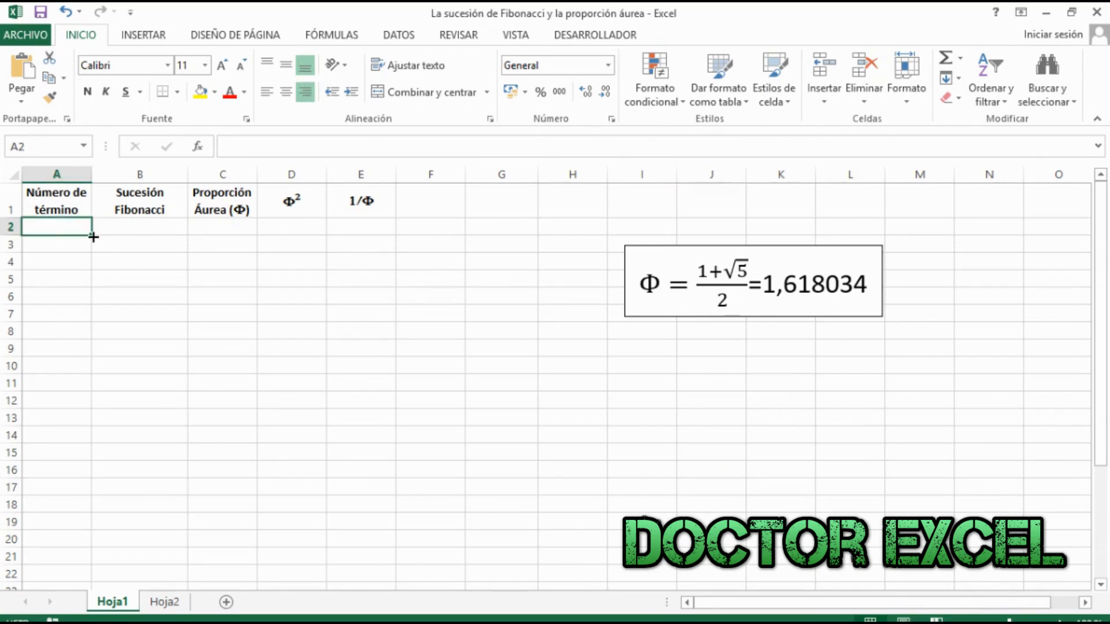
{"action": "type", "text": "1"}
{"action": "key", "text": "Return"}
{"action": "type", "text": "2"}
{"action": "key", "text": "Return"}
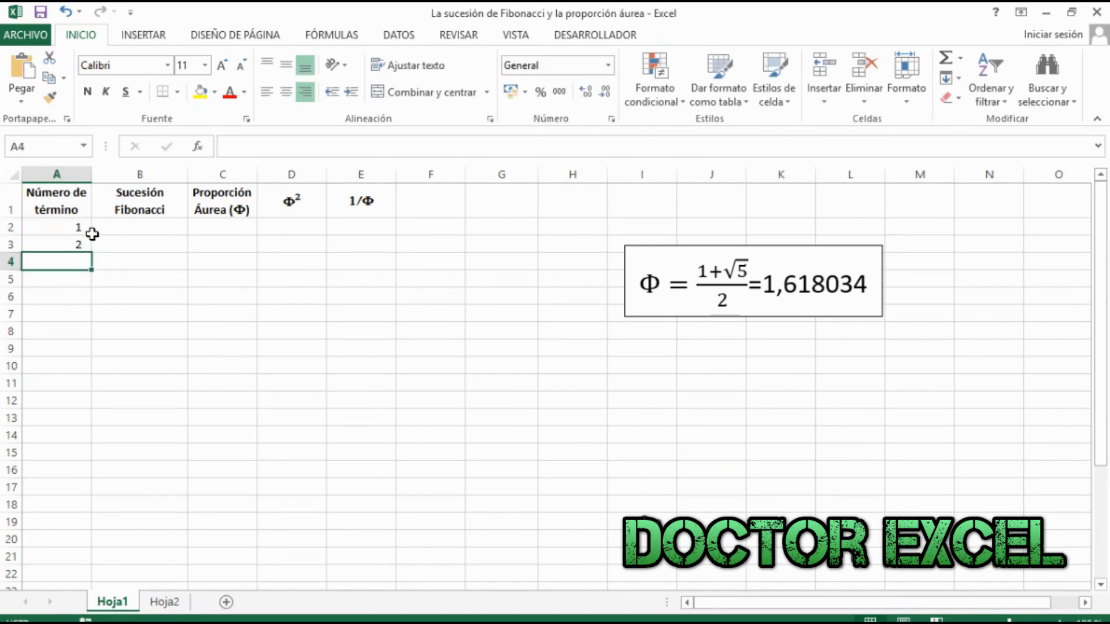
{"action": "left_click_drag", "start_coordinate": [76, 226], "coordinate": [81, 558]}
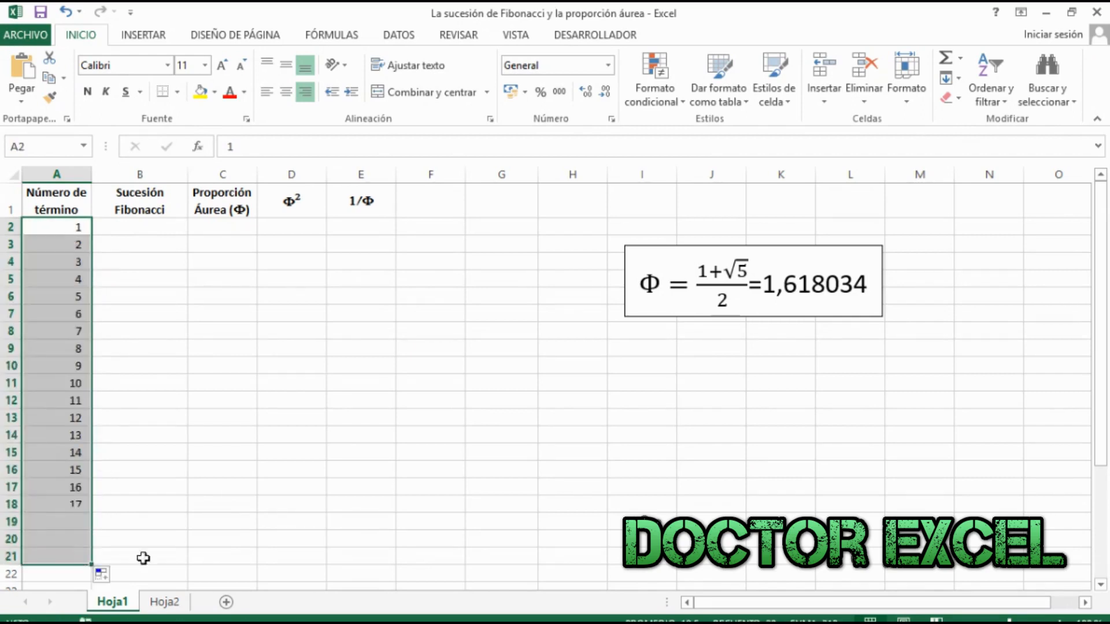
{"action": "left_click", "coordinate": [384, 503]}
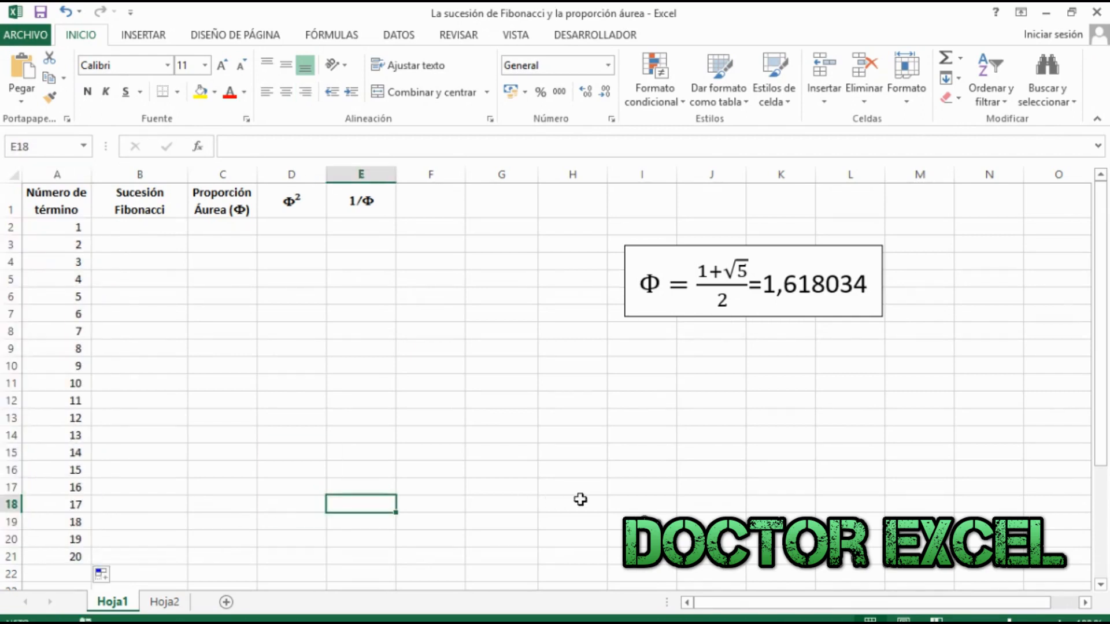
Step: Enter 1 in both B2 and B3 as the first two Fibonacci numbers
{"action": "left_click", "coordinate": [132, 227]}
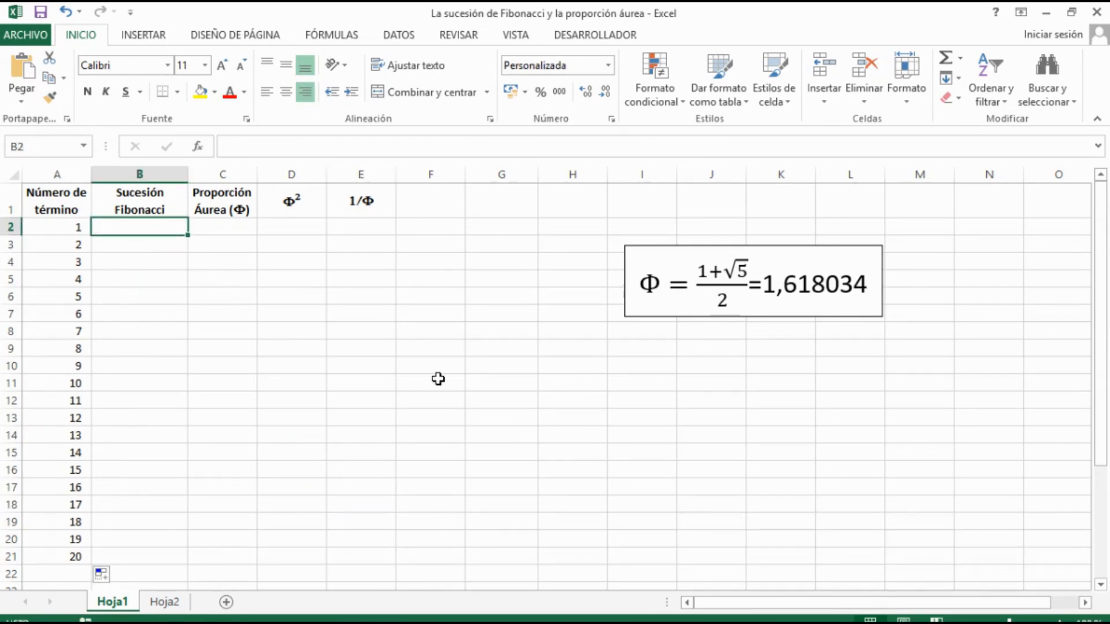
{"action": "type", "text": "1"}
{"action": "key", "text": "Return"}
{"action": "type", "text": "1"}
{"action": "key", "text": "Return"}
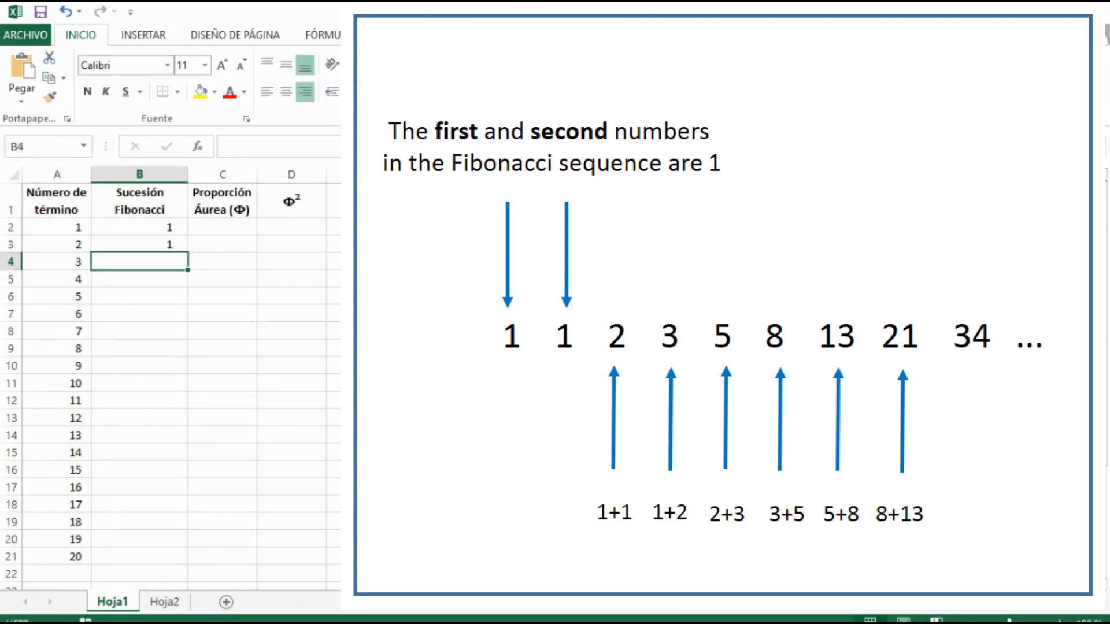
Step: Enter the formula =B3+B2 in B4 and fill it down through B21
{"action": "type", "text": "="}
{"action": "left_click", "coordinate": [159, 243]}
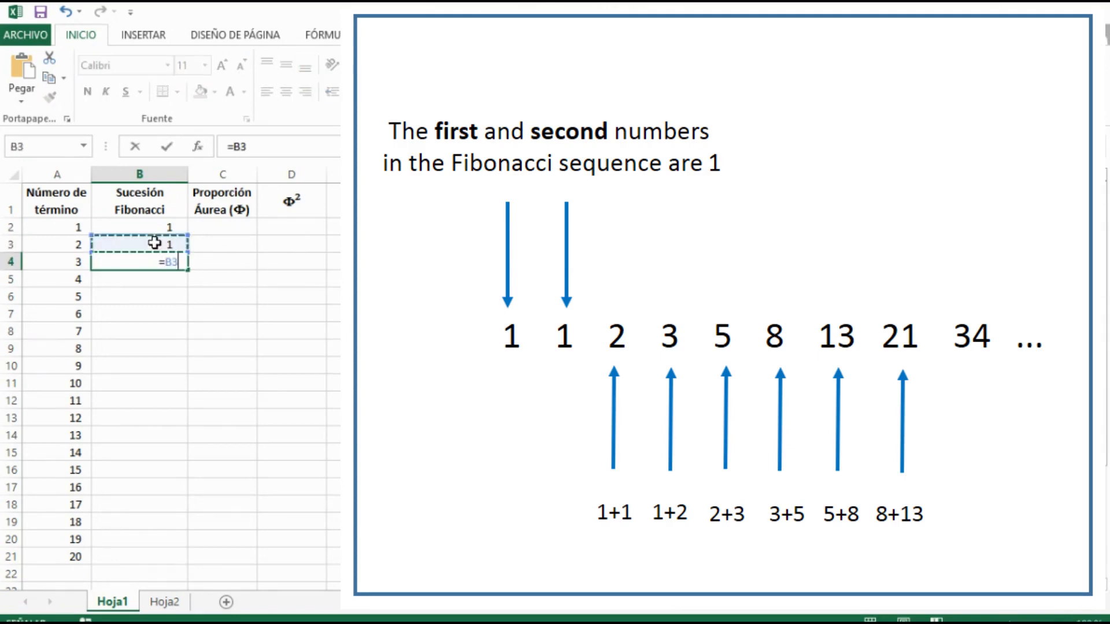
{"action": "type", "text": "+"}
{"action": "left_click", "coordinate": [173, 225]}
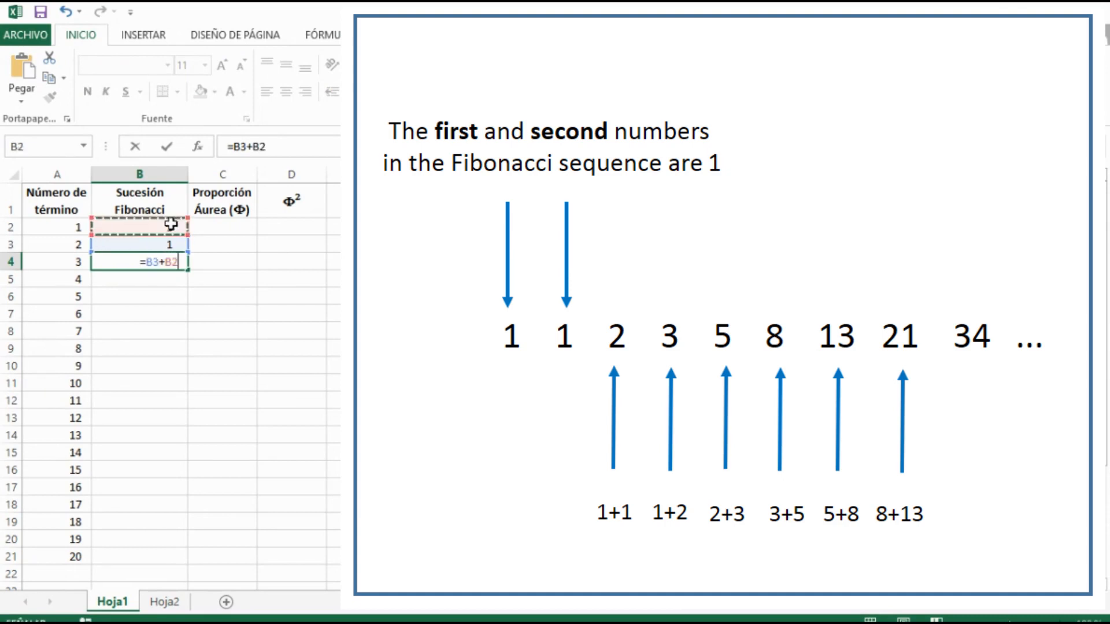
{"action": "key", "text": "Return"}
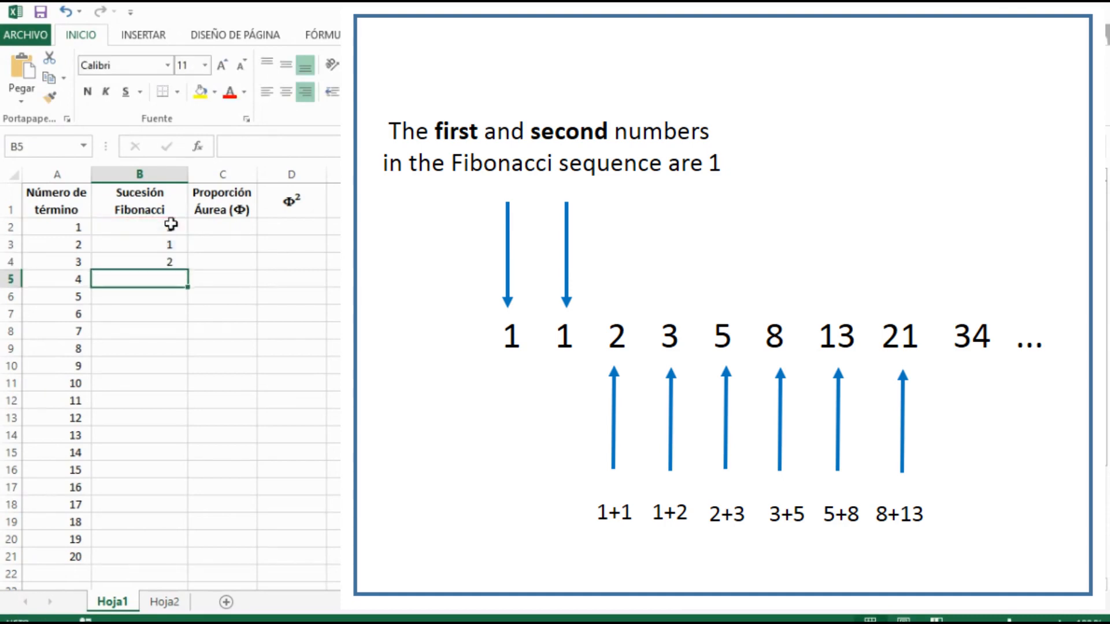
{"action": "left_click", "coordinate": [166, 263]}
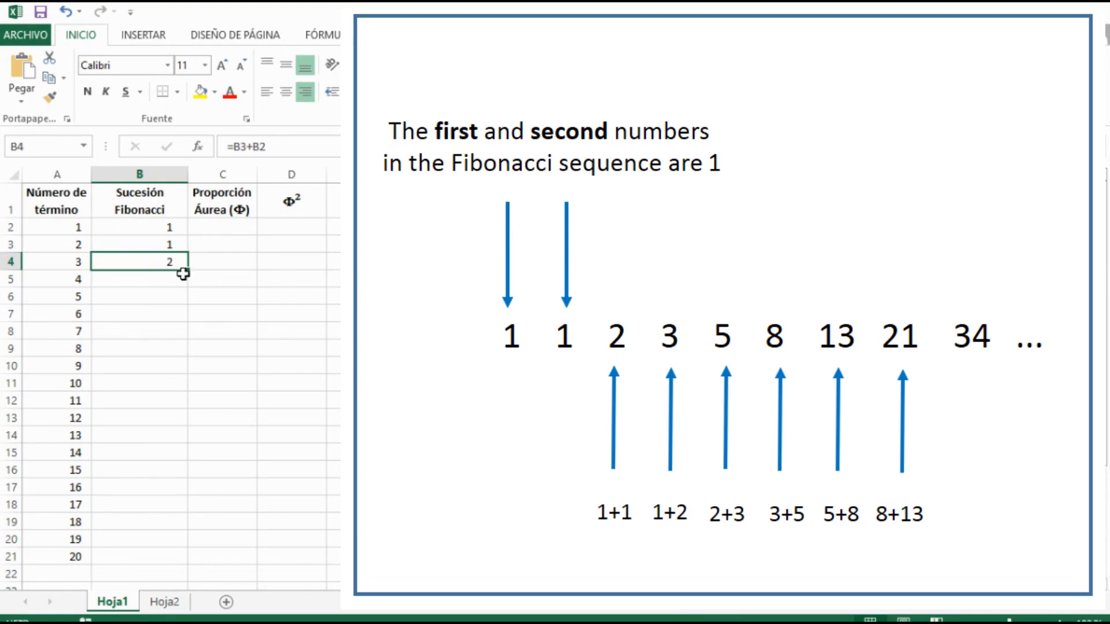
{"action": "left_click_drag", "start_coordinate": [190, 271], "coordinate": [165, 559]}
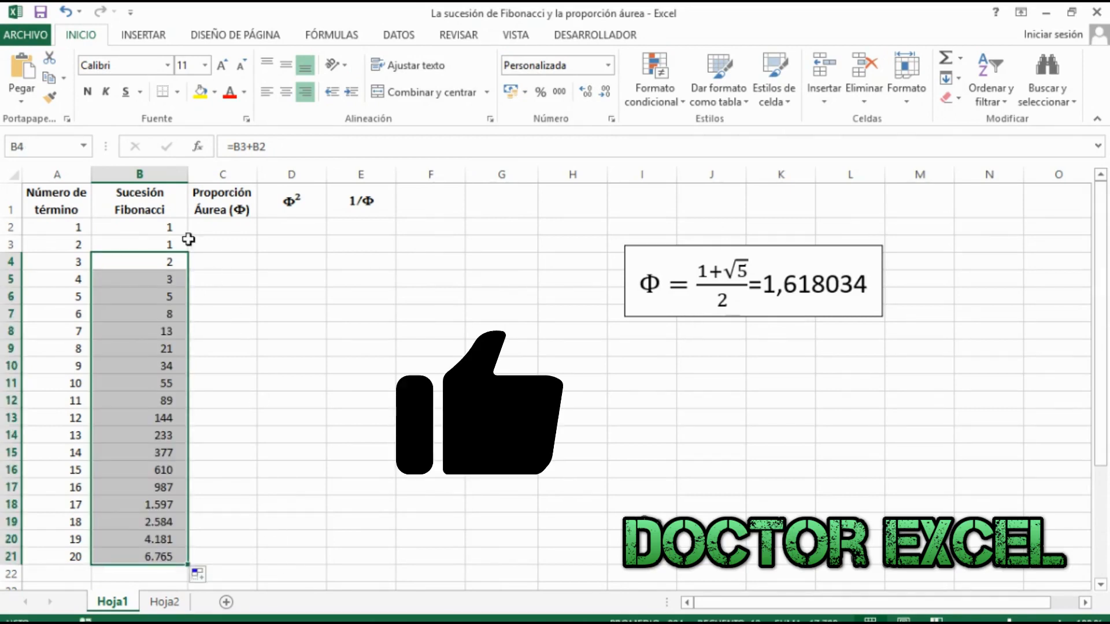
{"action": "left_click", "coordinate": [455, 552]}
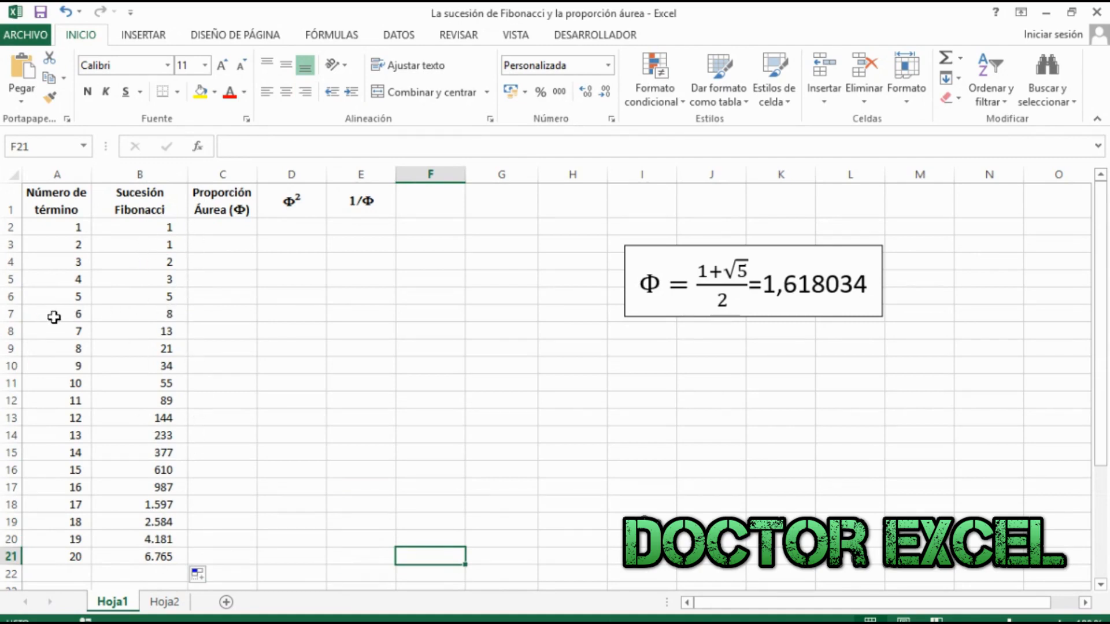
{"action": "left_click", "coordinate": [161, 314]}
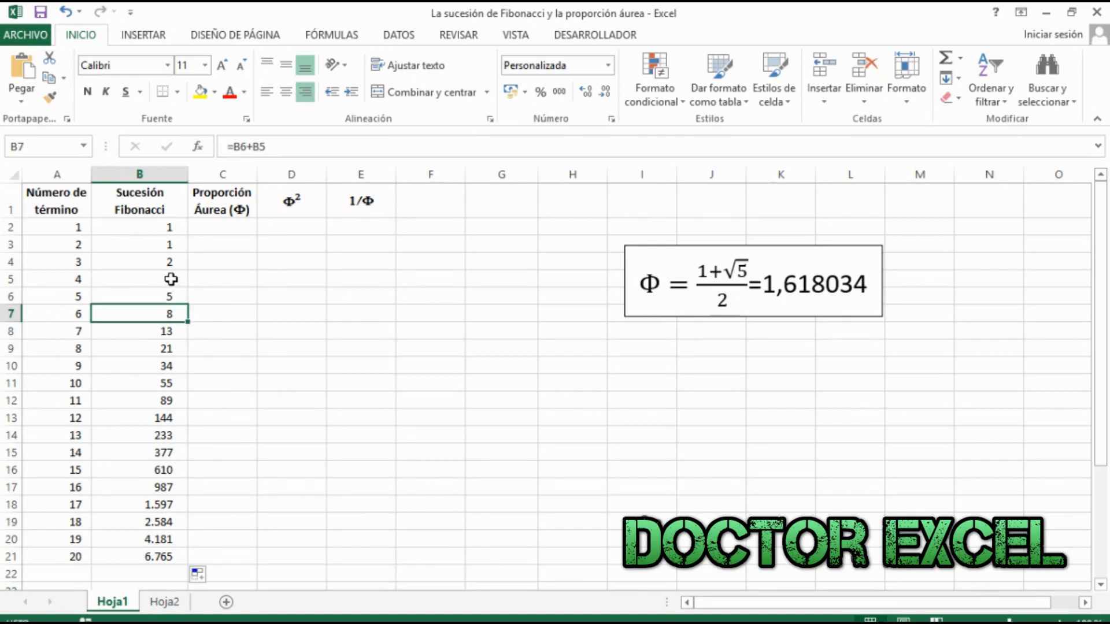
{"action": "left_click", "coordinate": [154, 471]}
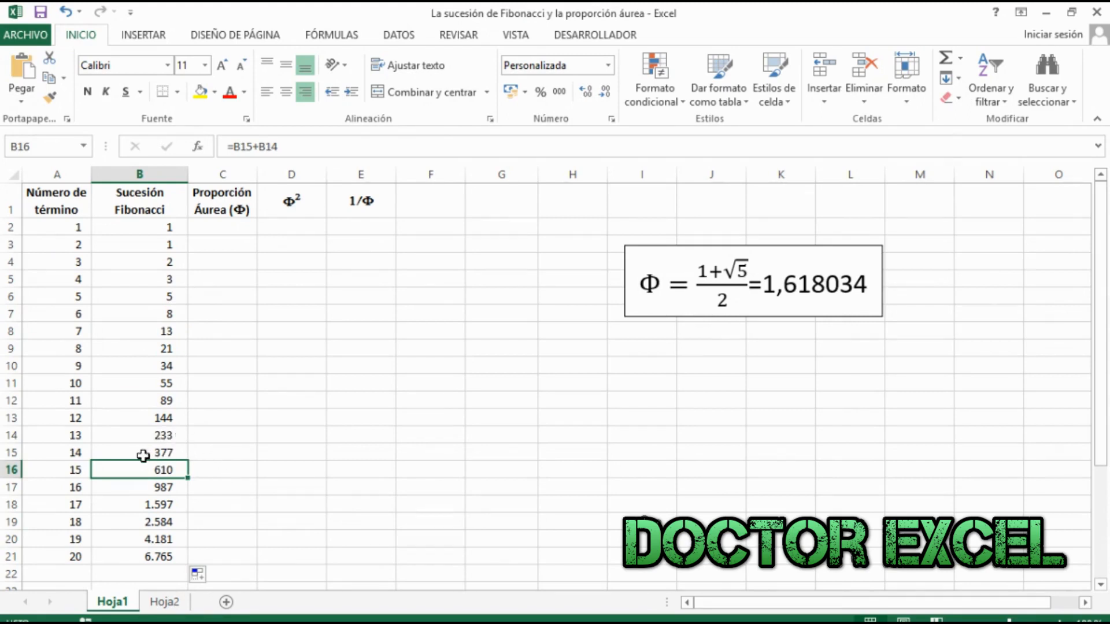
{"action": "left_click", "coordinate": [539, 465]}
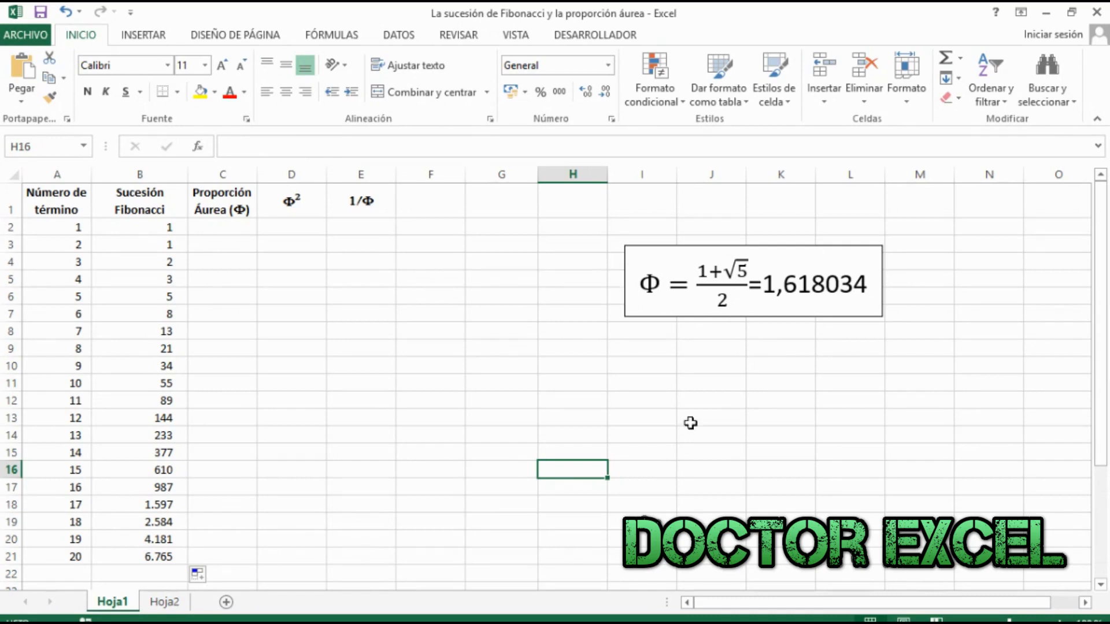
Step: Enter the ratio formula =B3/B2 in C3 and fill it down through C21
{"action": "left_click", "coordinate": [221, 244]}
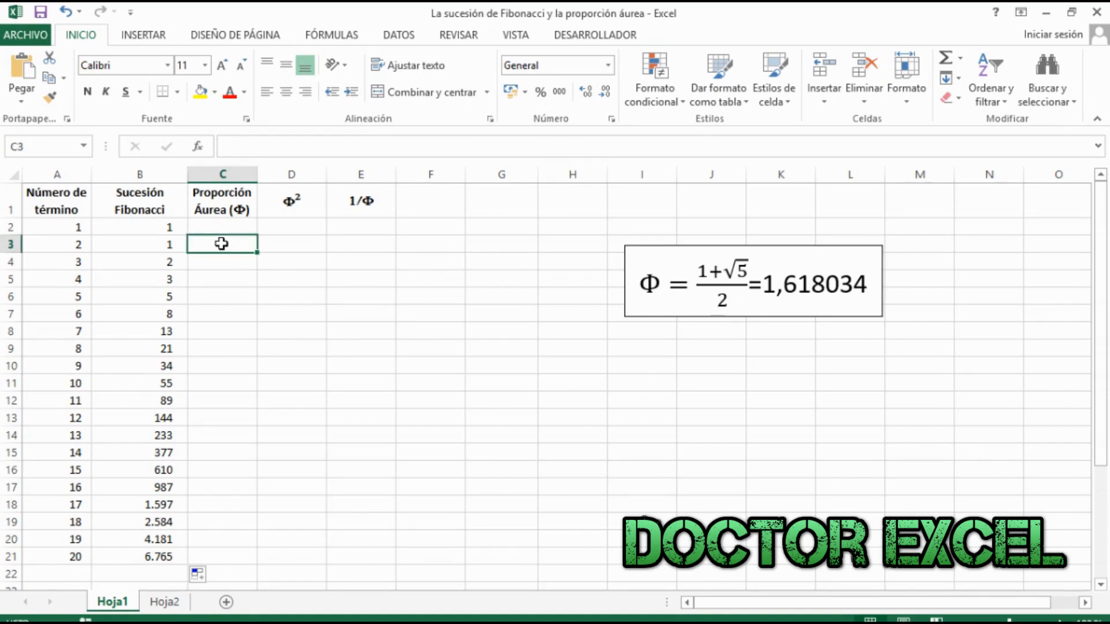
{"action": "type", "text": "="}
{"action": "left_click", "coordinate": [155, 245]}
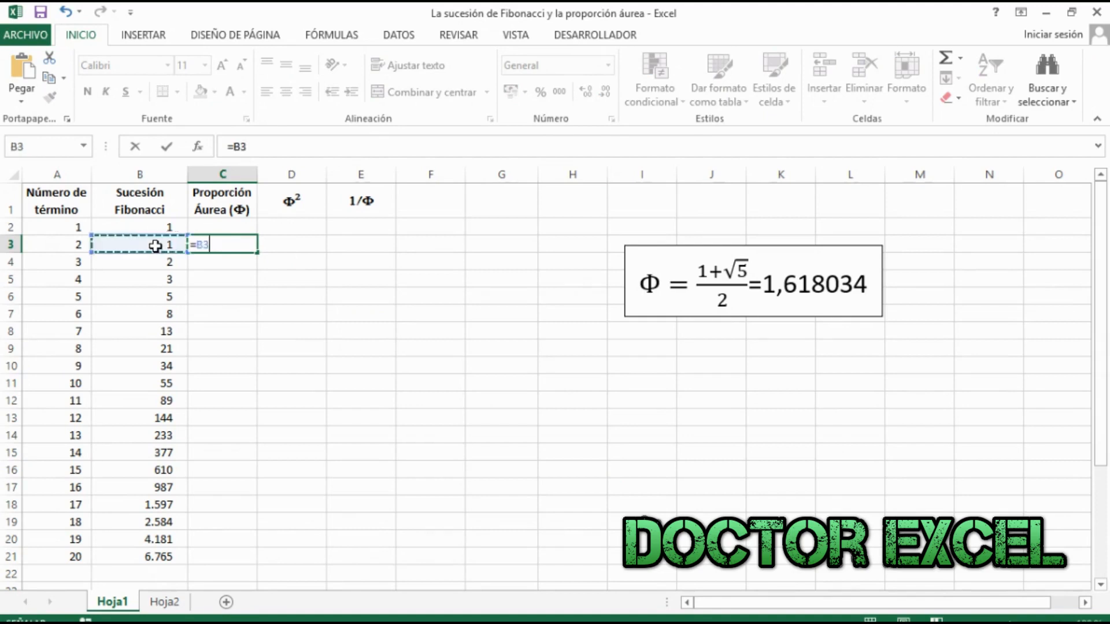
{"action": "type", "text": "/"}
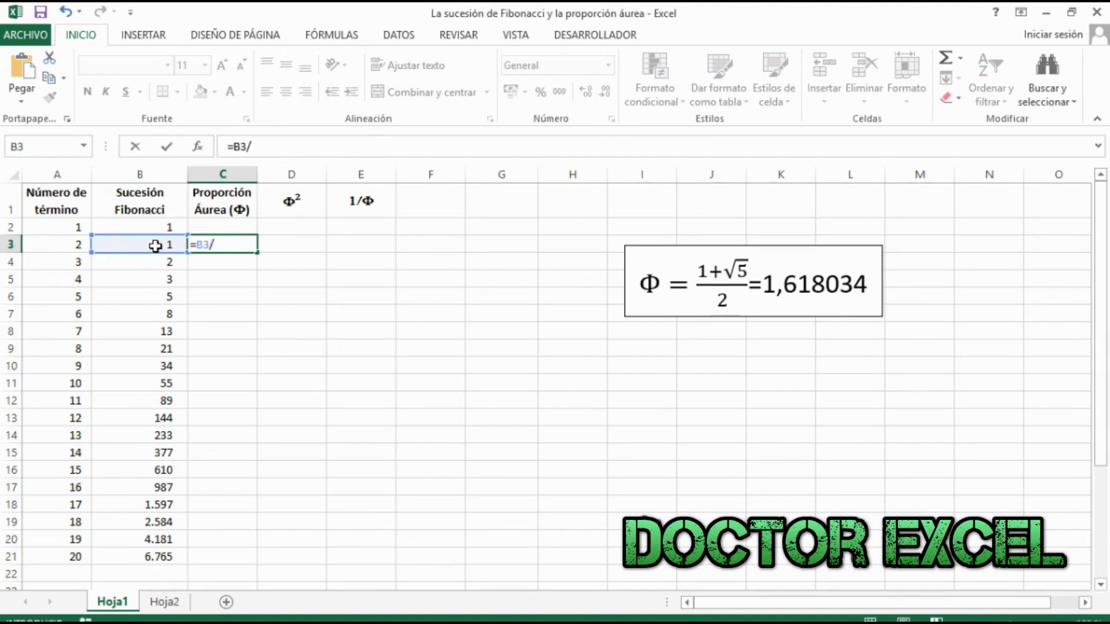
{"action": "left_click", "coordinate": [157, 226]}
{"action": "key", "text": "Return"}
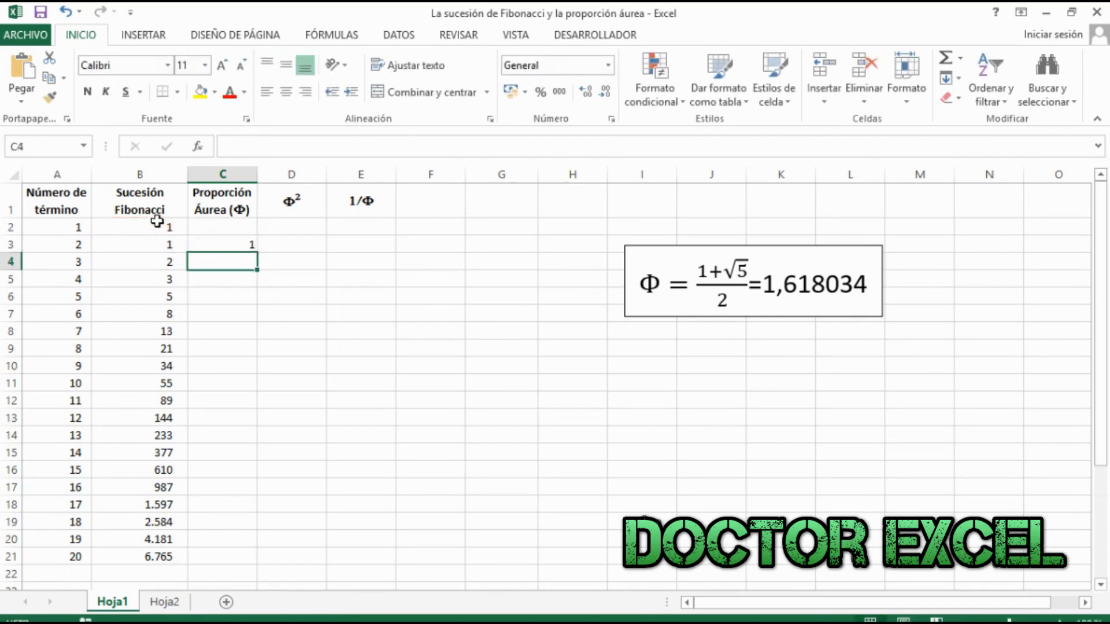
{"action": "left_click", "coordinate": [231, 245]}
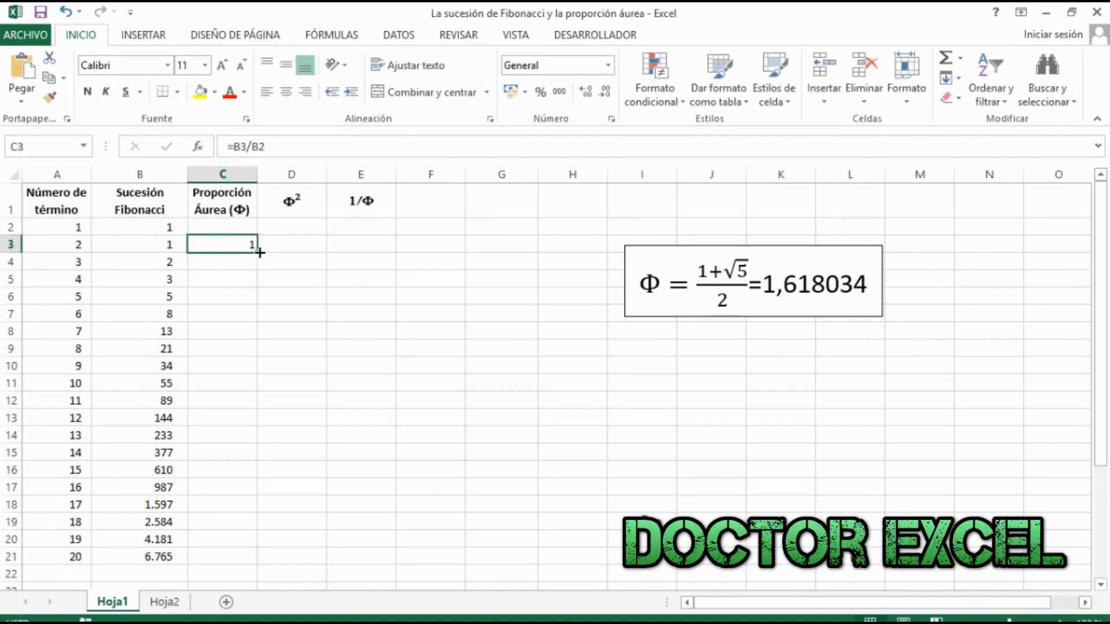
{"action": "left_click_drag", "start_coordinate": [257, 257], "coordinate": [246, 561]}
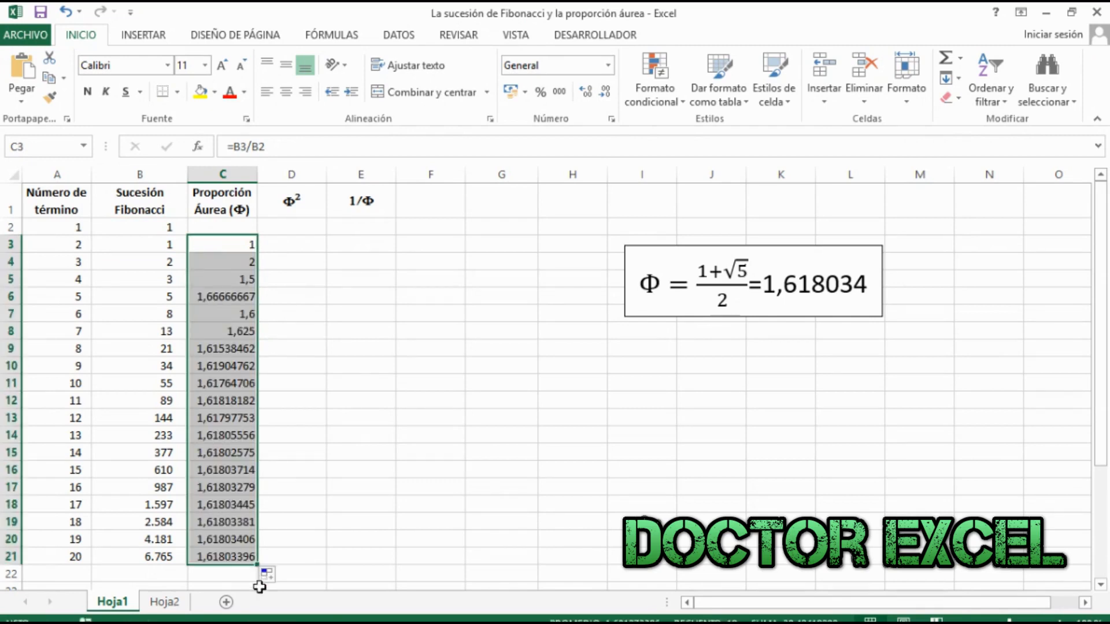
{"action": "left_click", "coordinate": [740, 414]}
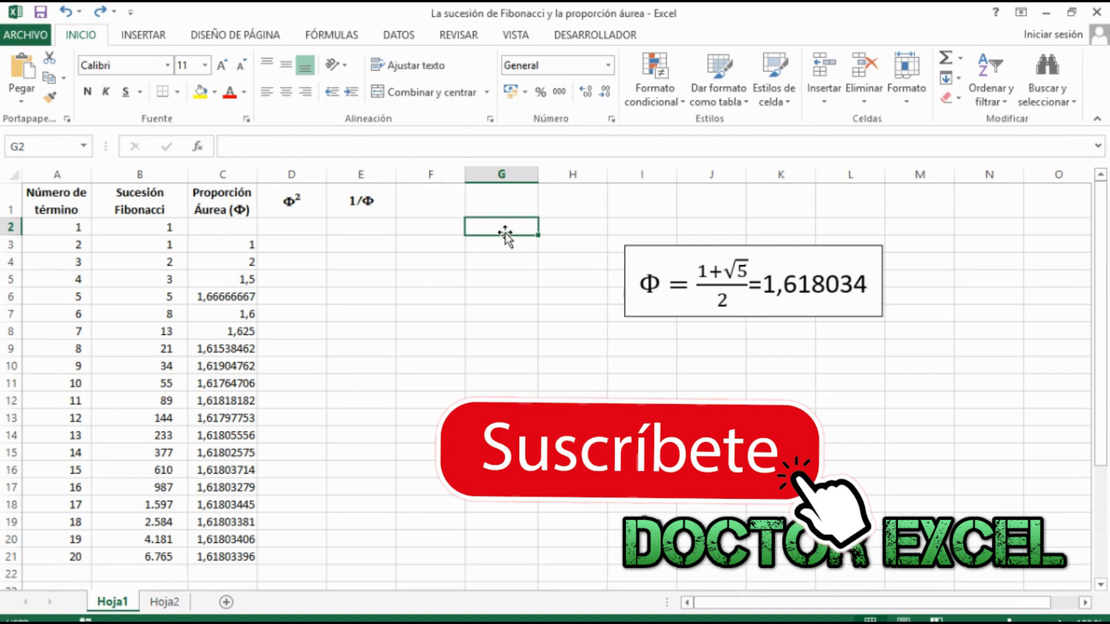
Step: Calculate the exact golden ratio in G2 with the formula =(1+RAIZ(5))/2
{"action": "type", "text": "="}
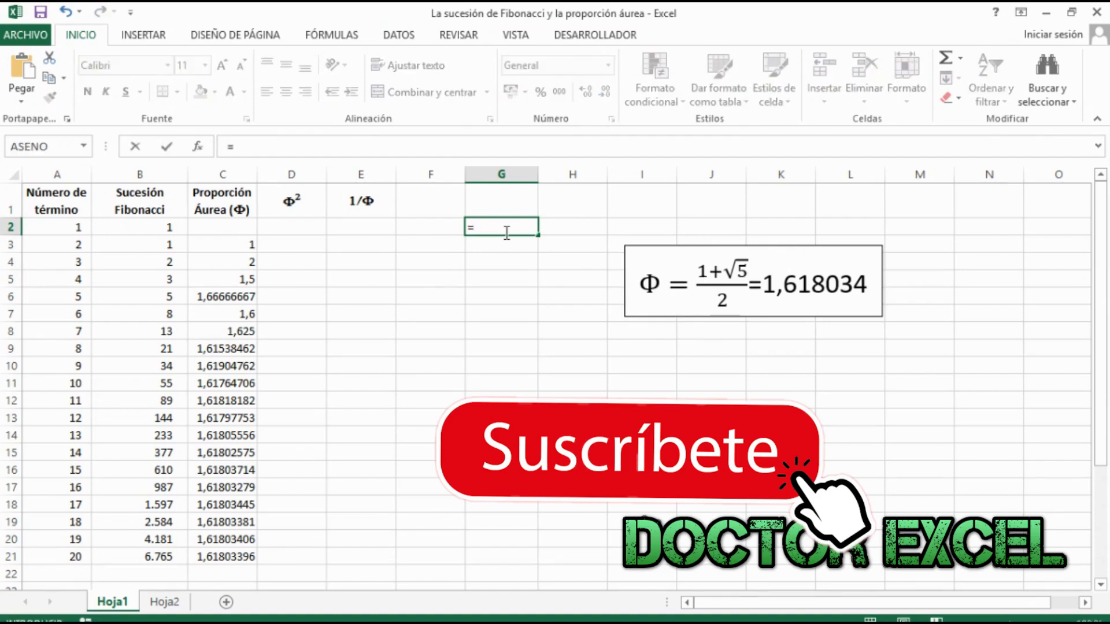
{"action": "type", "text": "(1+"}
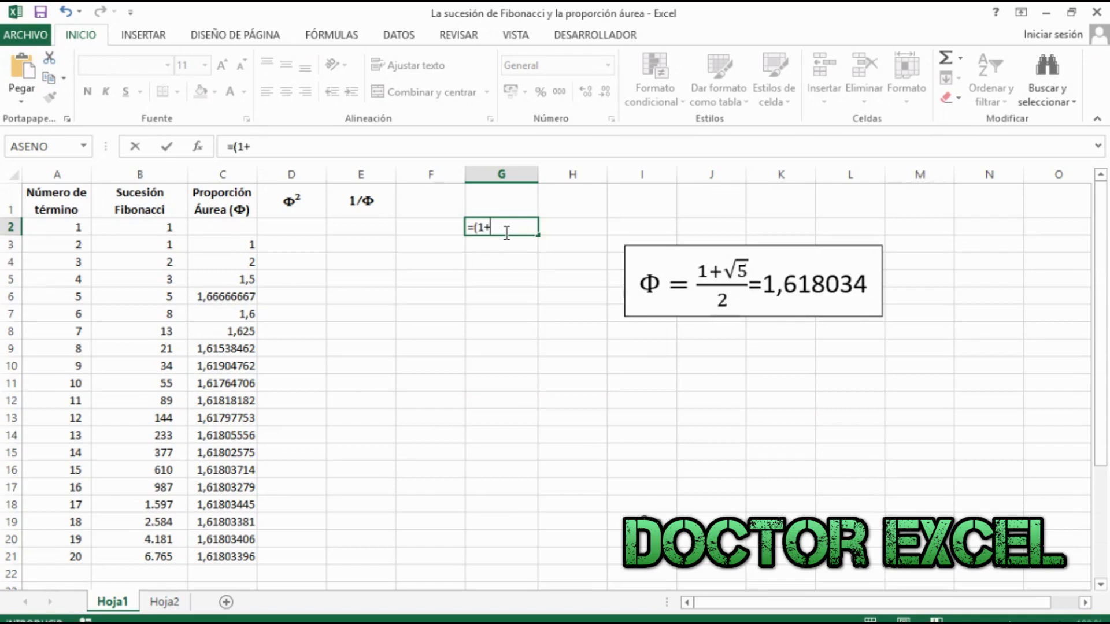
{"action": "type", "text": "raiz("}
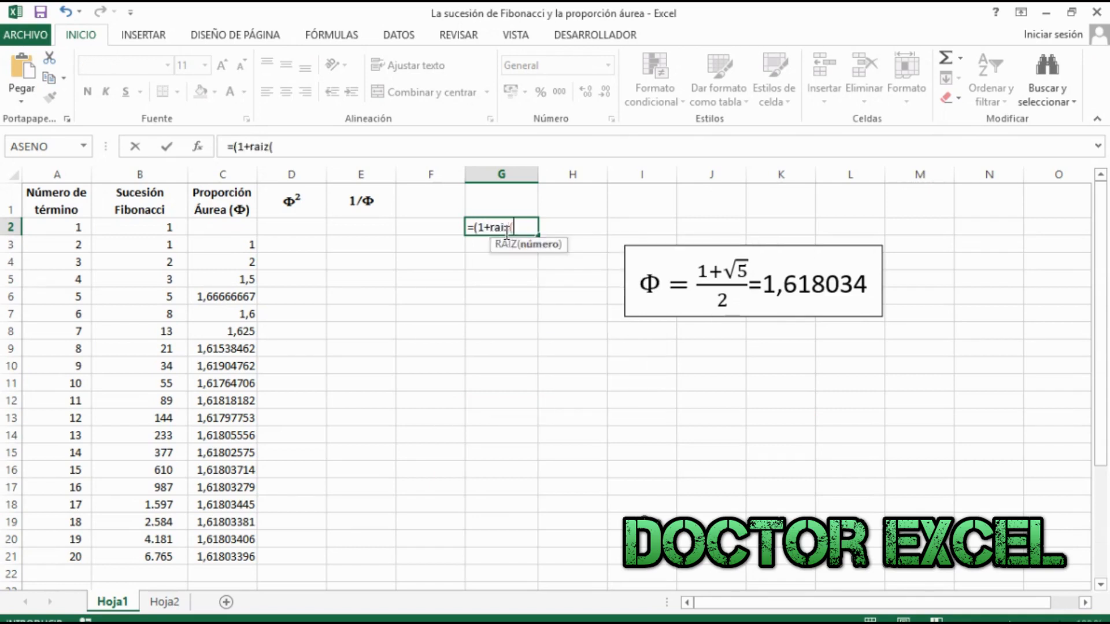
{"action": "type", "text": "5))"}
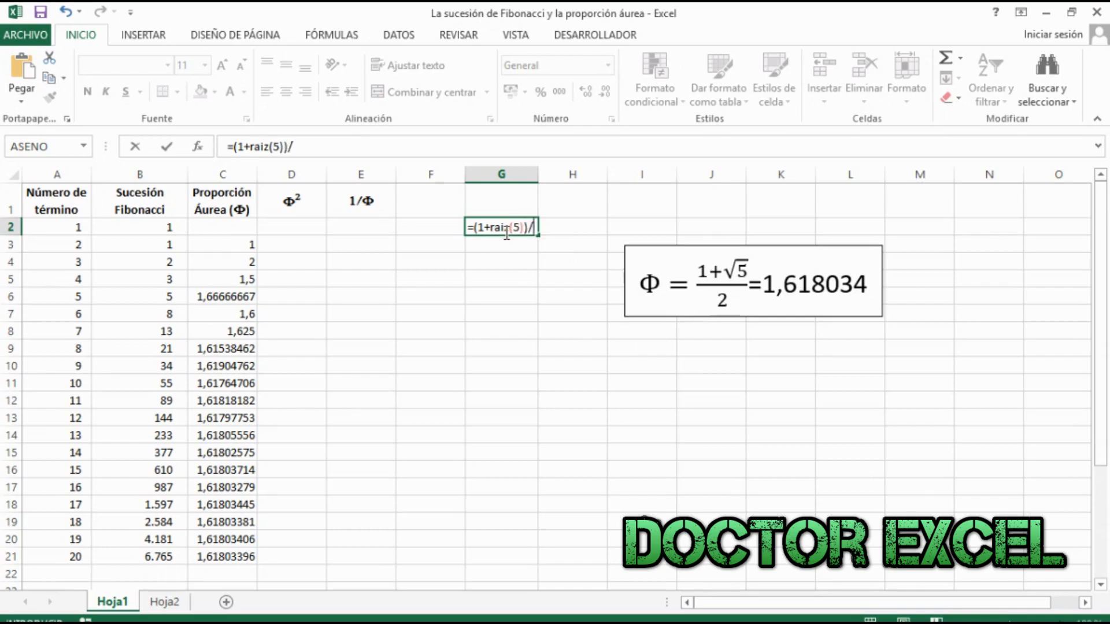
{"action": "type", "text": "/2"}
{"action": "key", "text": "Return"}
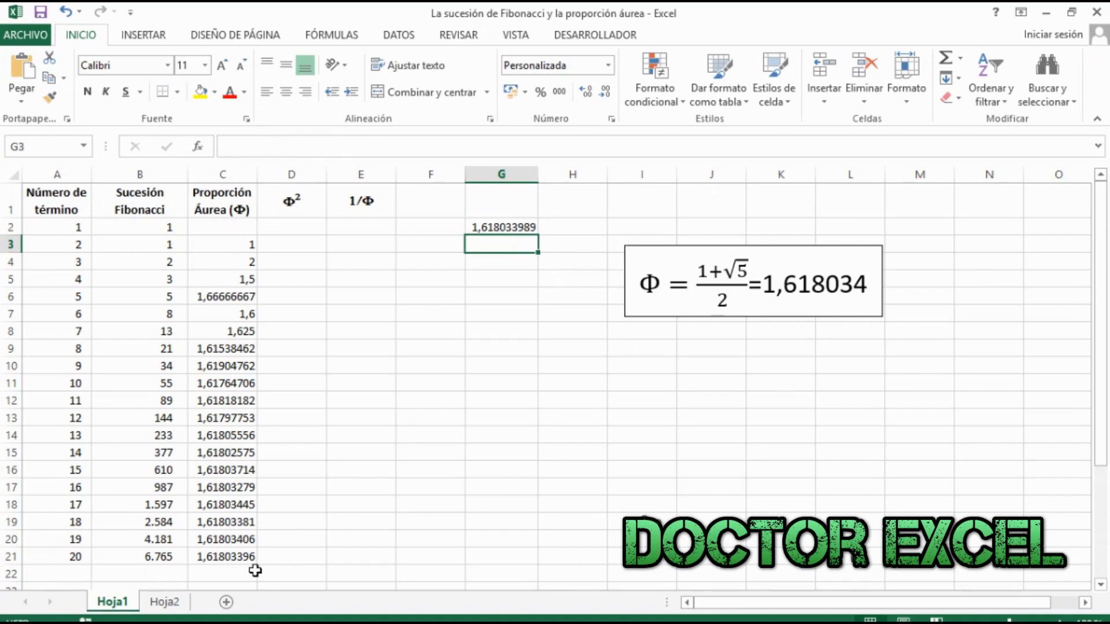
Step: Increase the decimals of G2 to 15 places and widen column G to fit the value
{"action": "left_click_drag", "start_coordinate": [539, 174], "coordinate": [554, 174]}
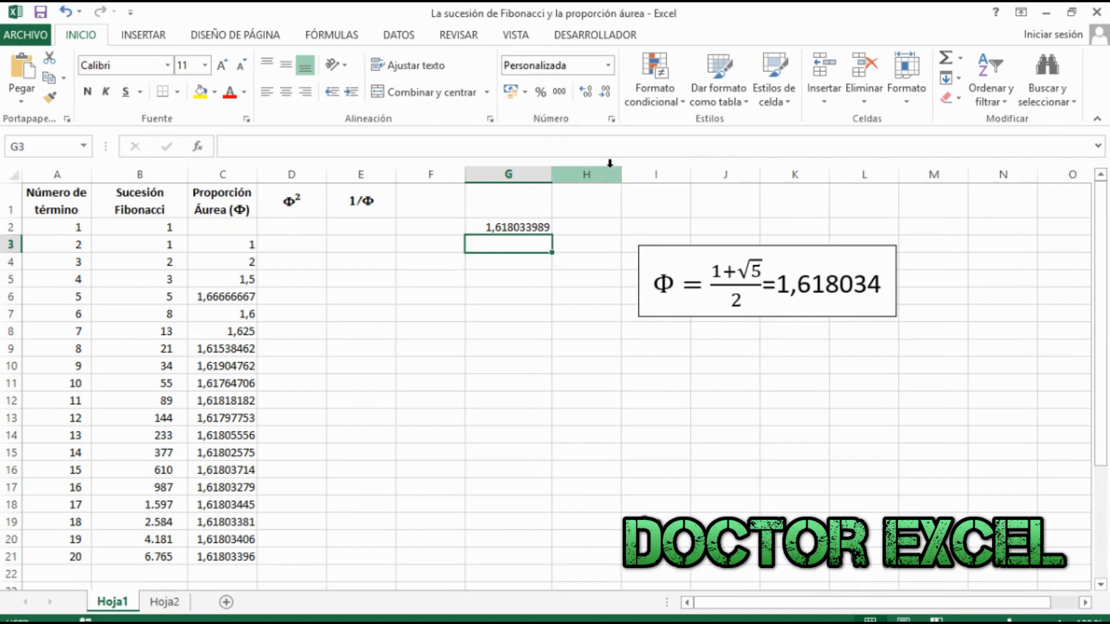
{"action": "left_click", "coordinate": [508, 228]}
{"action": "left_click", "coordinate": [586, 92]}
{"action": "left_click", "coordinate": [585, 92]}
{"action": "left_click_drag", "start_coordinate": [552, 181], "coordinate": [573, 179]}
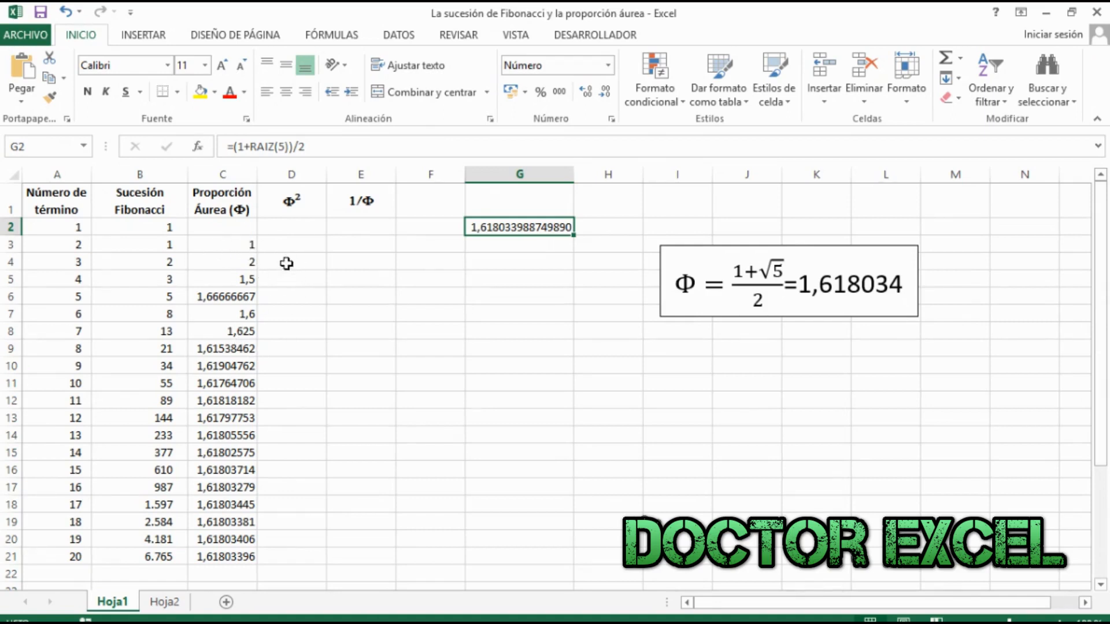
Step: Enter the squared ratio formula =C3*C3 in D3 and fill it down through D21
{"action": "left_click", "coordinate": [291, 245]}
{"action": "type", "text": "="}
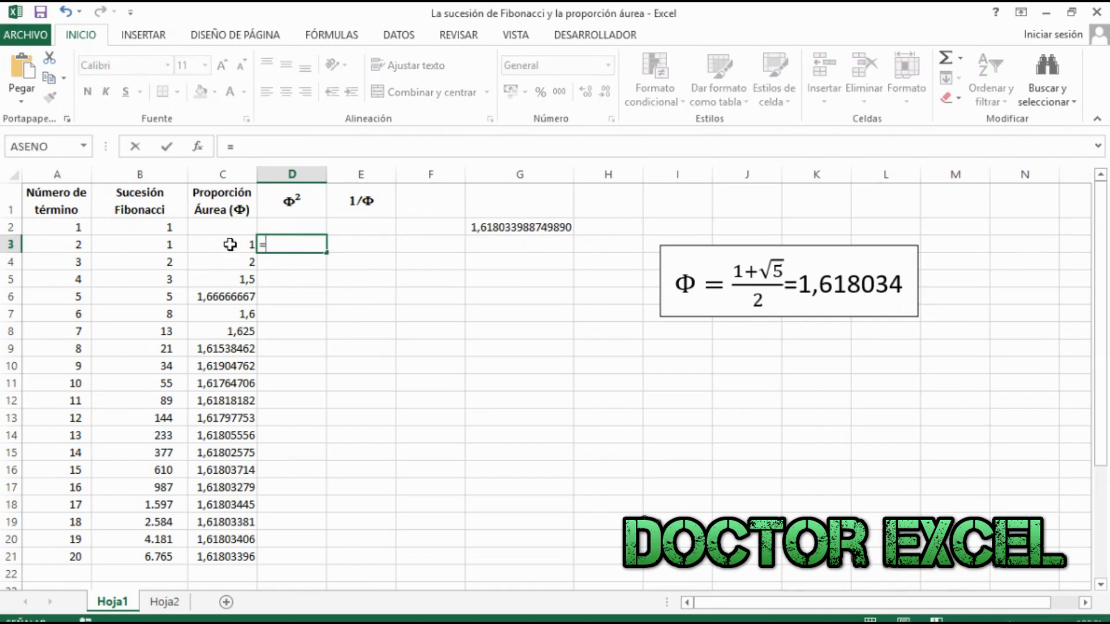
{"action": "left_click", "coordinate": [230, 245]}
{"action": "type", "text": "*"}
{"action": "left_click", "coordinate": [230, 244]}
{"action": "key", "text": "Return"}
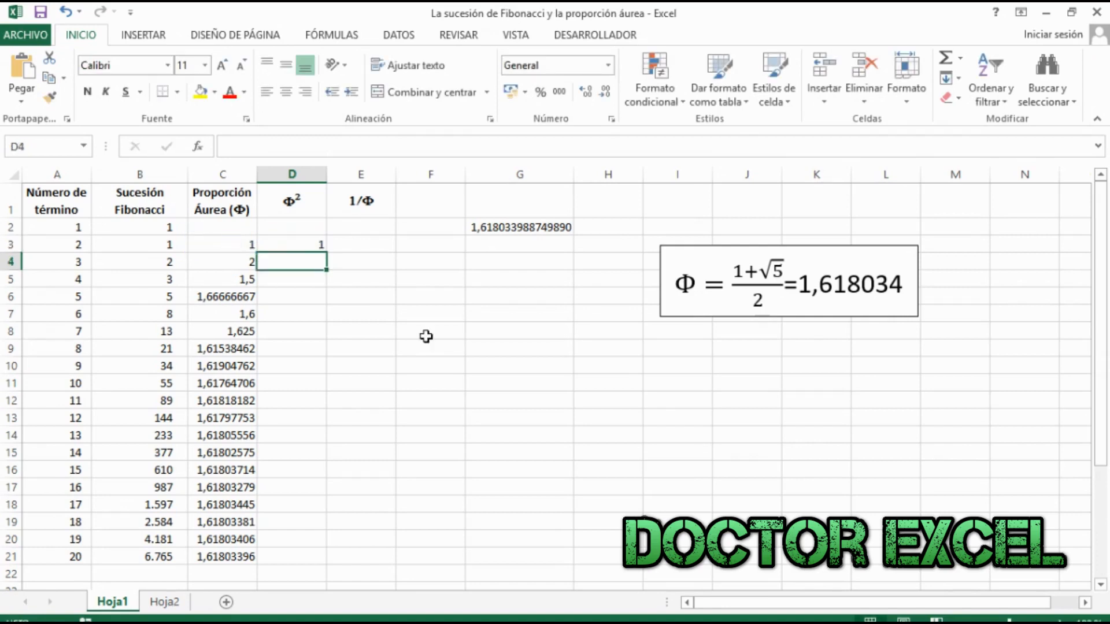
{"action": "left_click", "coordinate": [314, 245]}
{"action": "left_click_drag", "start_coordinate": [328, 253], "coordinate": [315, 567]}
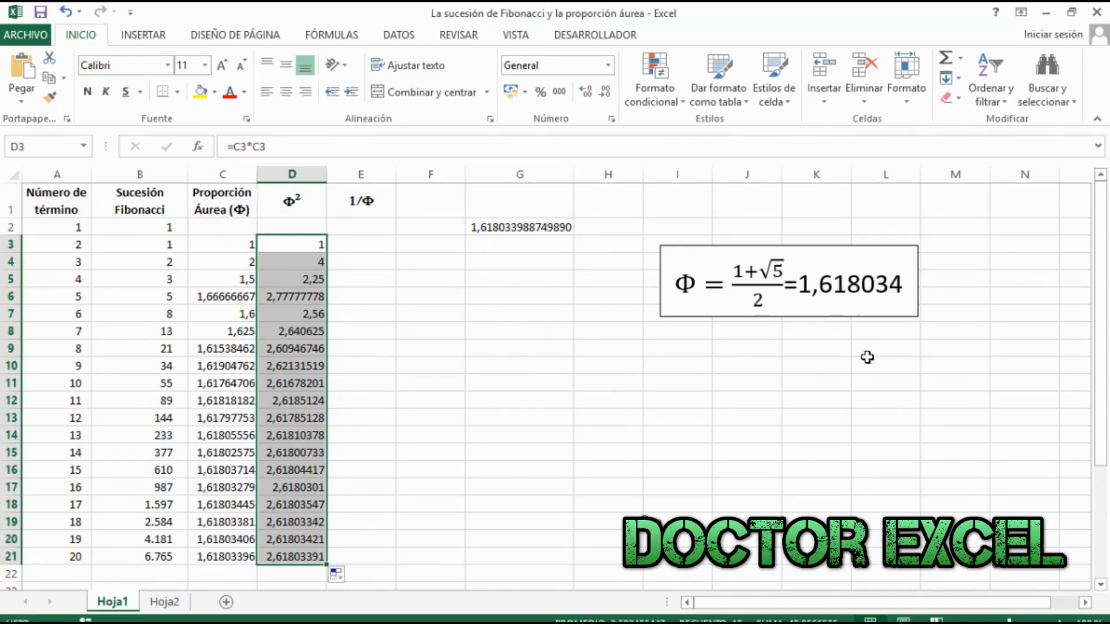
Step: Insert a new equation reading Φ² = Φ + 1, with the 2 as a superscript
{"action": "left_click", "coordinate": [141, 36]}
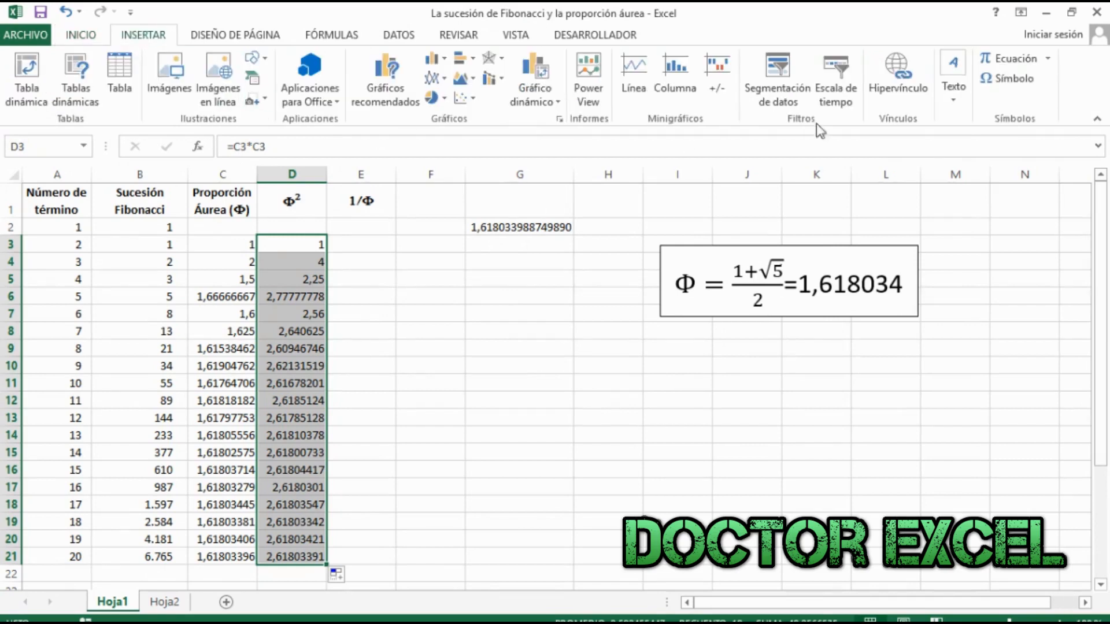
{"action": "left_click", "coordinate": [1009, 58]}
{"action": "left_click", "coordinate": [646, 76]}
{"action": "left_click", "coordinate": [665, 173]}
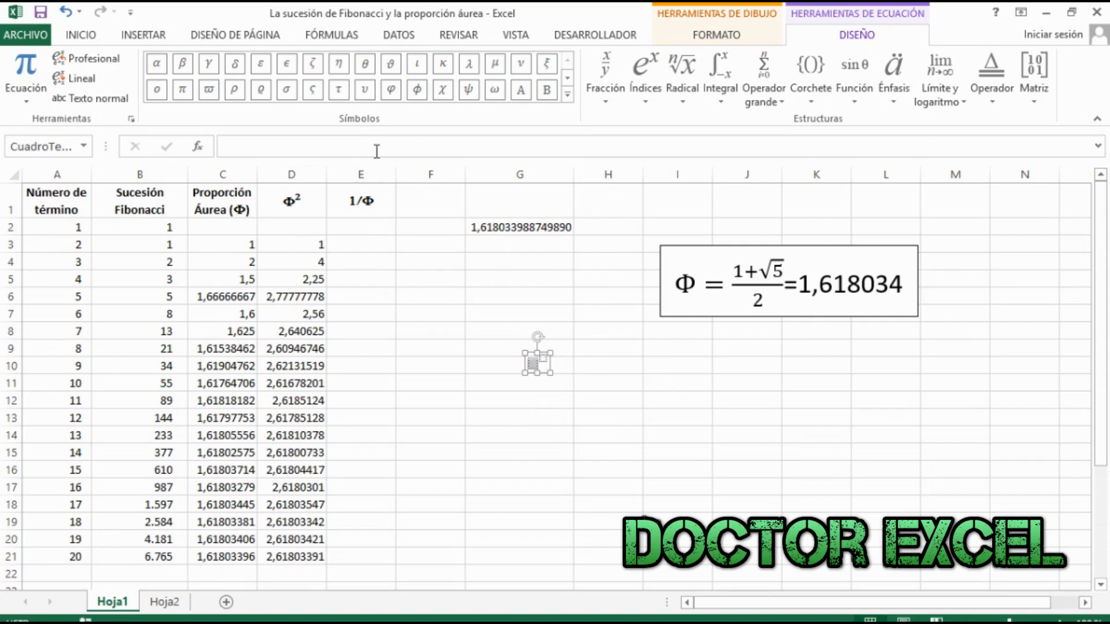
{"action": "left_click", "coordinate": [568, 94]}
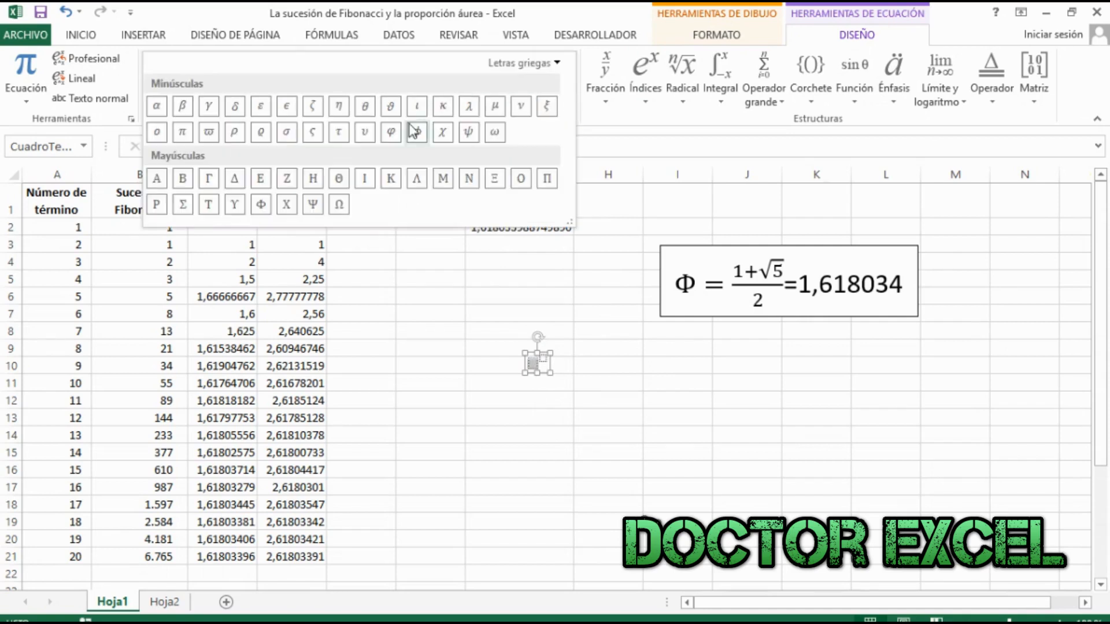
{"action": "left_click", "coordinate": [259, 205]}
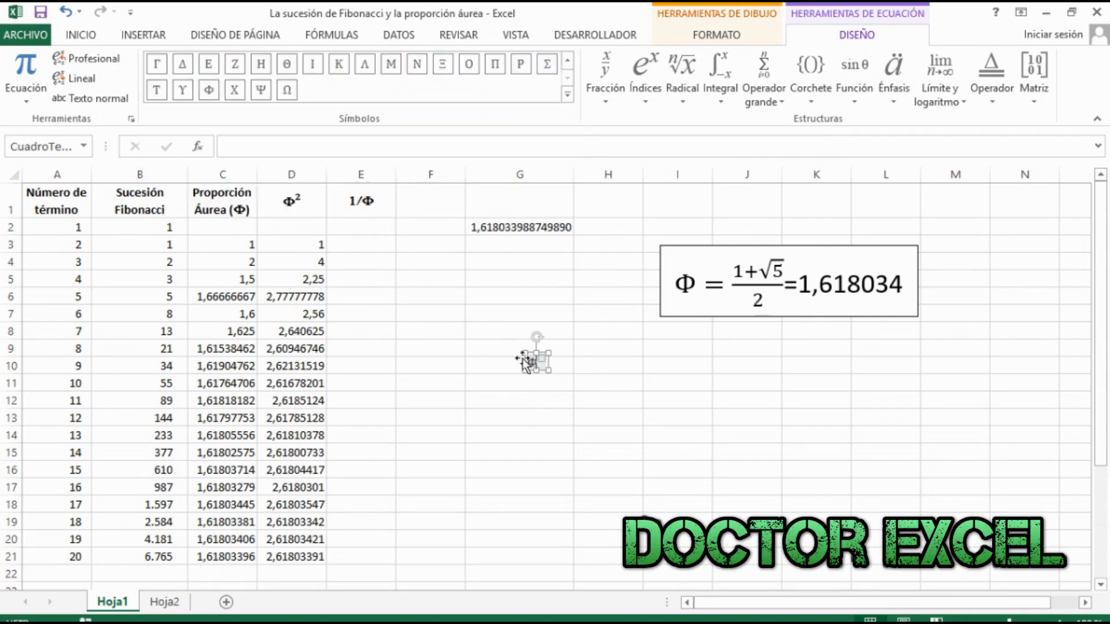
{"action": "type", "text": "2"}
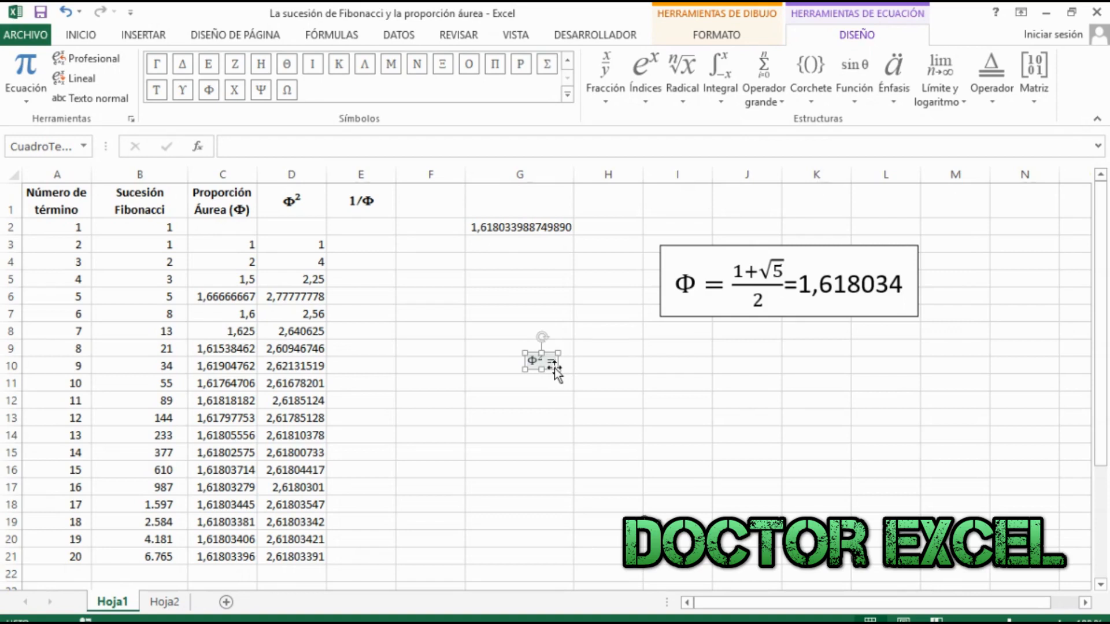
{"action": "type", "text": "="}
{"action": "left_click", "coordinate": [209, 89]}
{"action": "type", "text": "+a"}
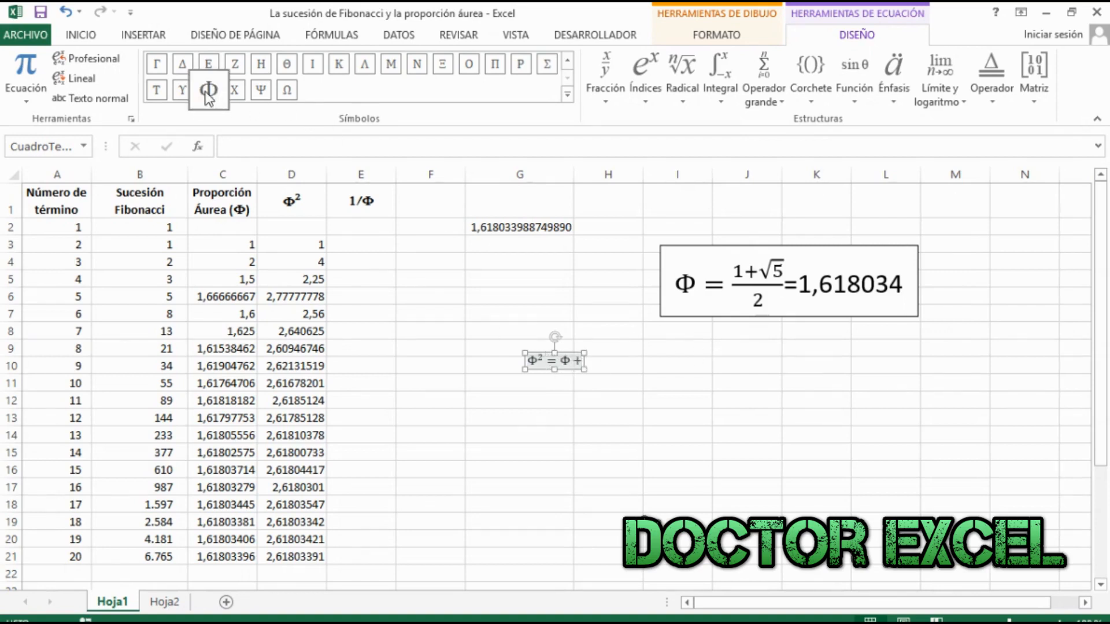
{"action": "key", "text": "BackSpace"}
{"action": "type", "text": "1"}
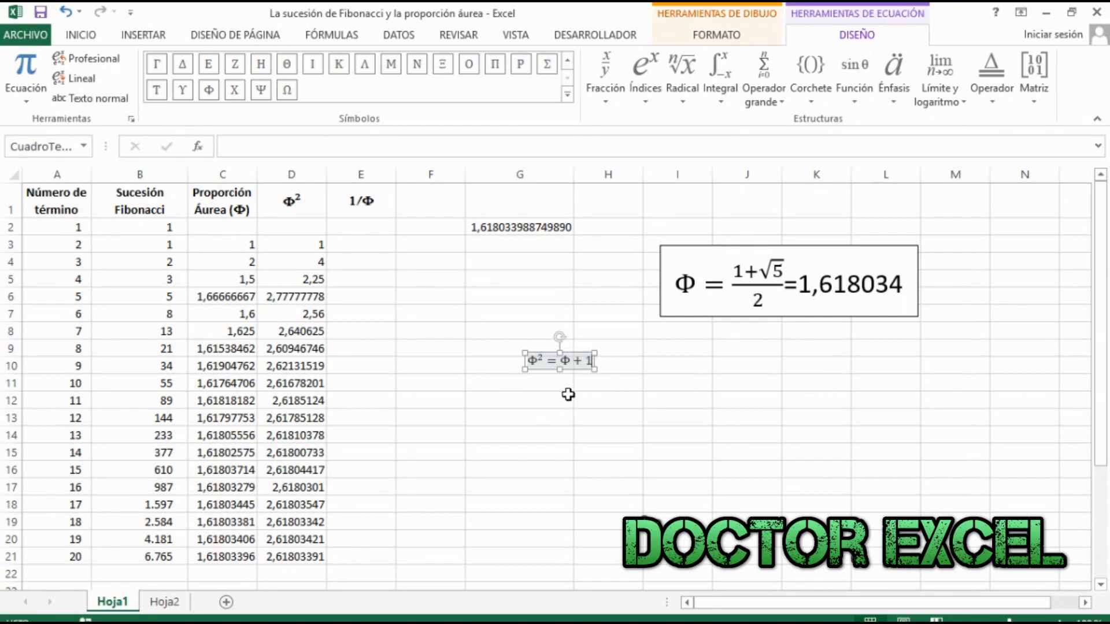
Step: Move the Φ² = Φ + 1 equation beneath the boxed golden ratio formula and enlarge its font to 24
{"action": "left_click", "coordinate": [570, 395]}
{"action": "left_click", "coordinate": [569, 360]}
{"action": "left_click_drag", "start_coordinate": [569, 360], "coordinate": [717, 373]}
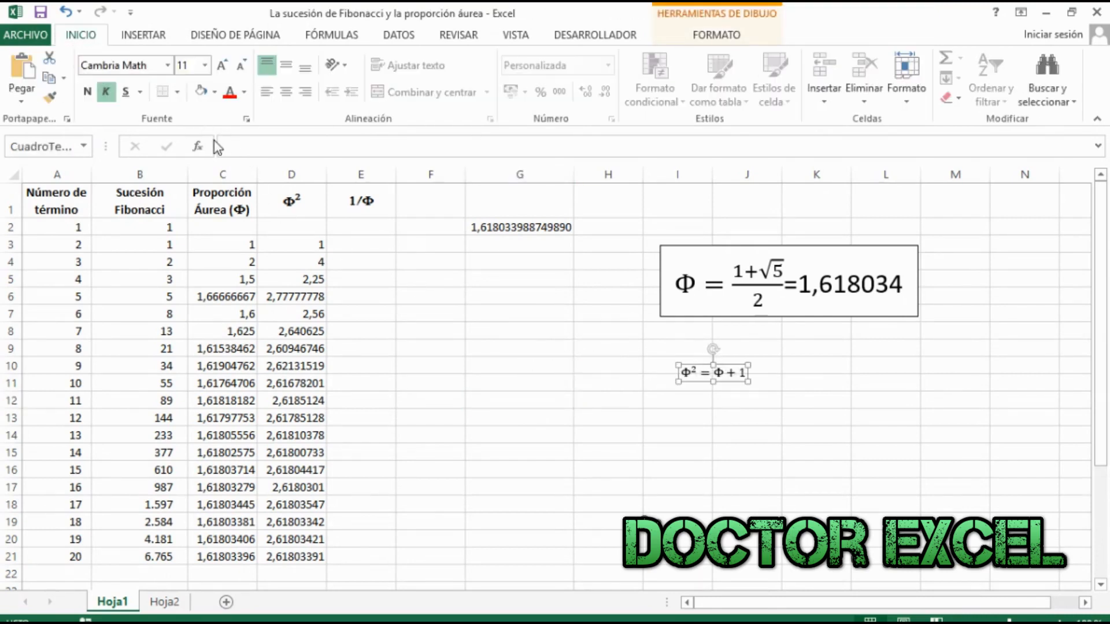
{"action": "left_click", "coordinate": [222, 65]}
{"action": "left_click", "coordinate": [222, 65]}
{"action": "left_click", "coordinate": [222, 66]}
{"action": "left_click", "coordinate": [222, 66]}
{"action": "left_click", "coordinate": [222, 65]}
{"action": "left_click", "coordinate": [222, 65]}
{"action": "left_click", "coordinate": [222, 65]}
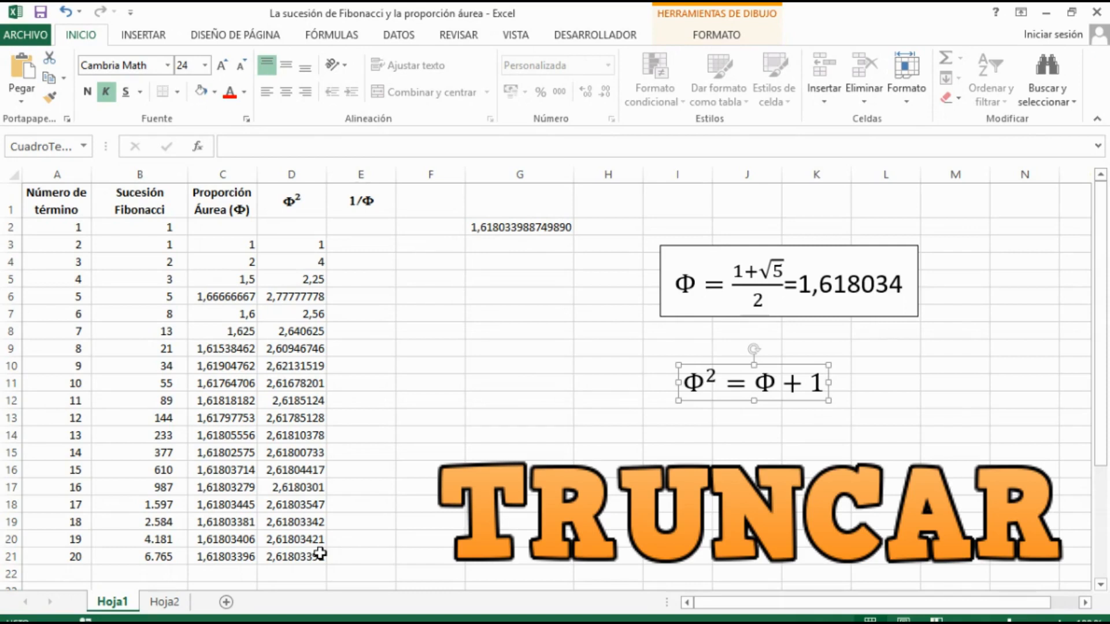
Step: Change the squared ratio formula in D14 to =C14*C14-TRUNCAR(C14*C14) so only the decimal part is kept
{"action": "left_click", "coordinate": [304, 438]}
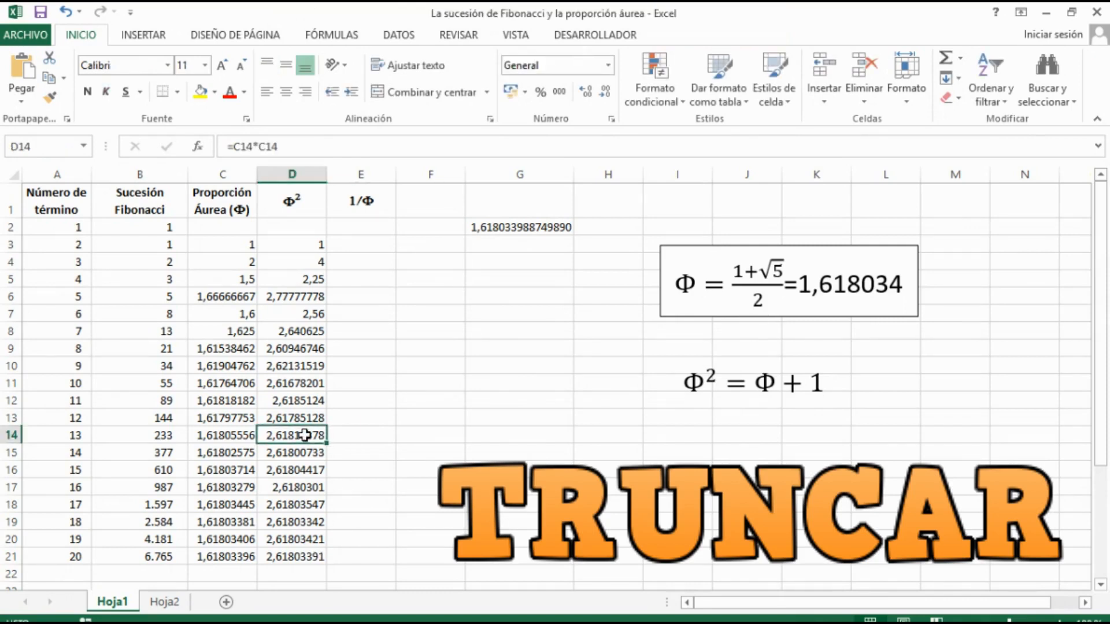
{"action": "left_click", "coordinate": [234, 148]}
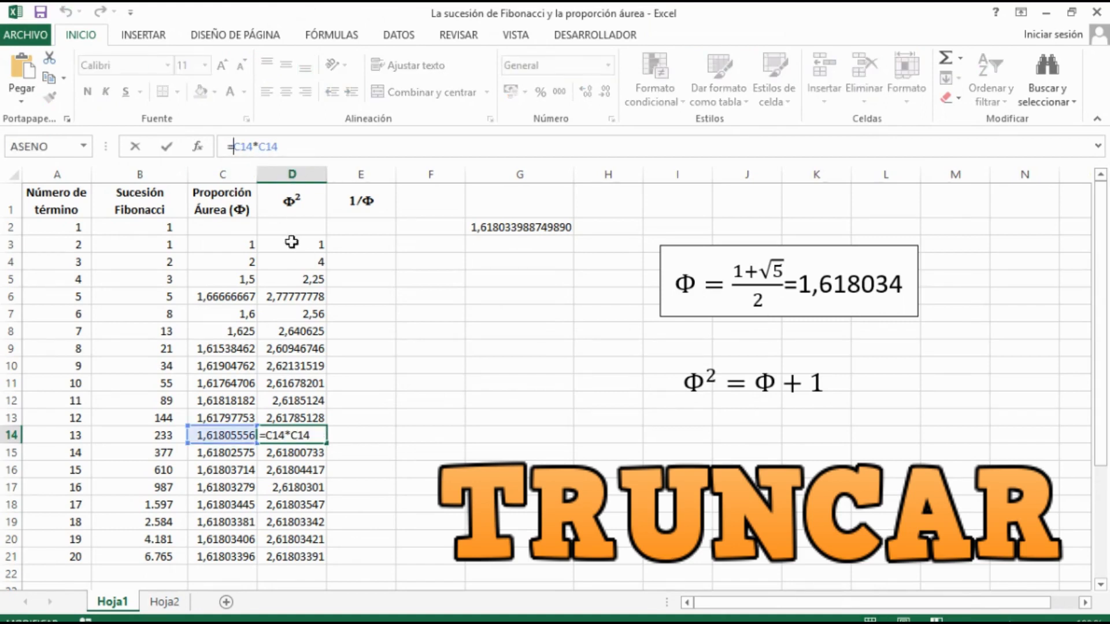
{"action": "left_click", "coordinate": [308, 148]}
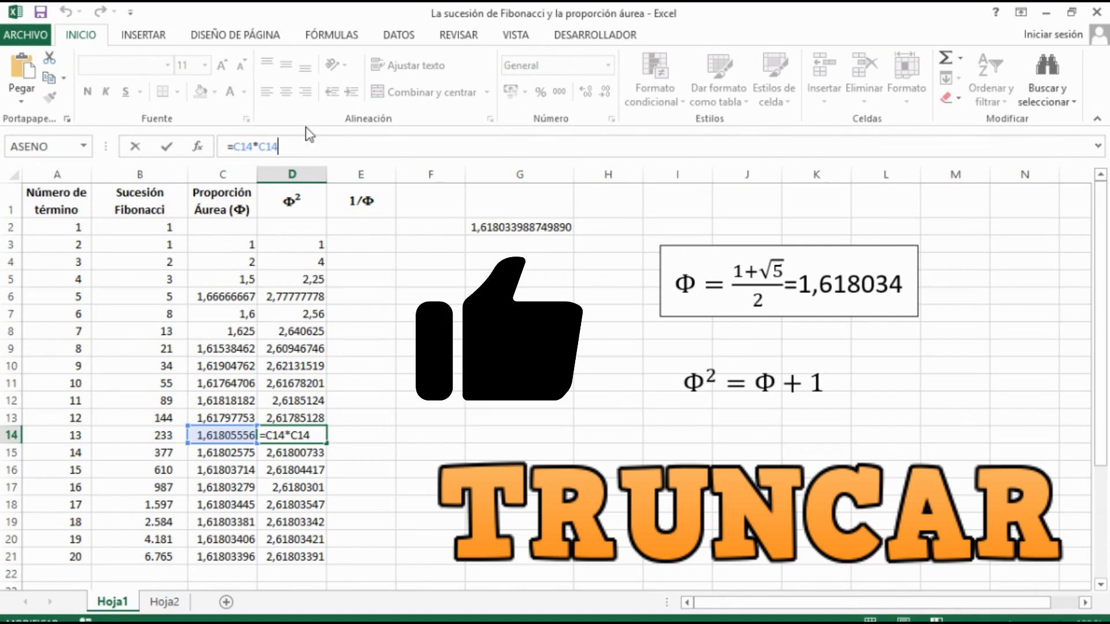
{"action": "type", "text": "-trunca"}
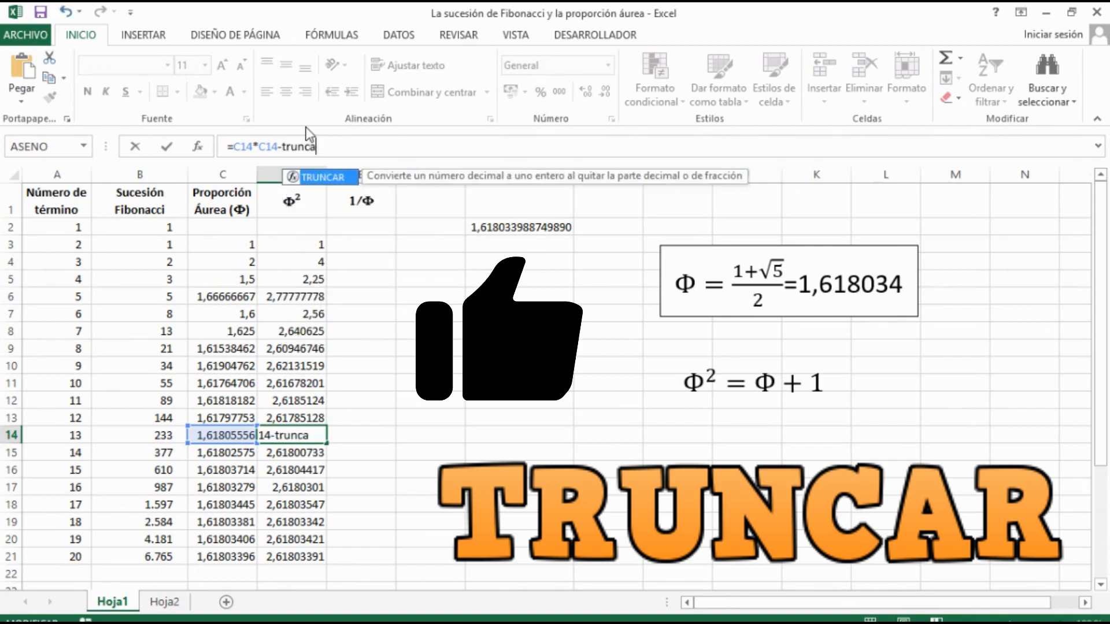
{"action": "type", "text": "r("}
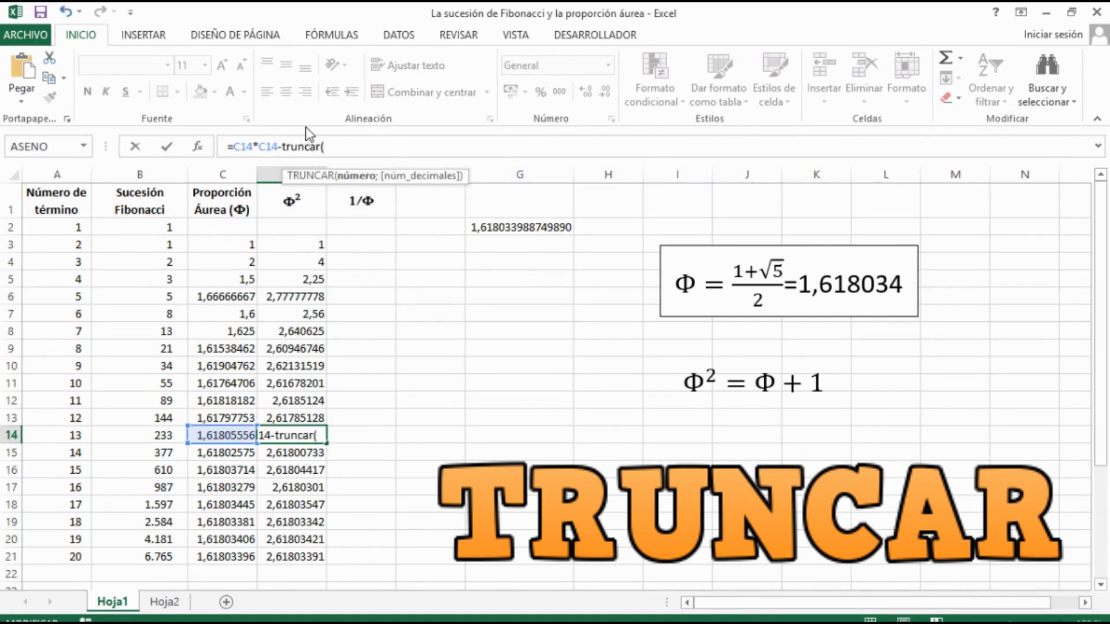
{"action": "type", "text": "c14"}
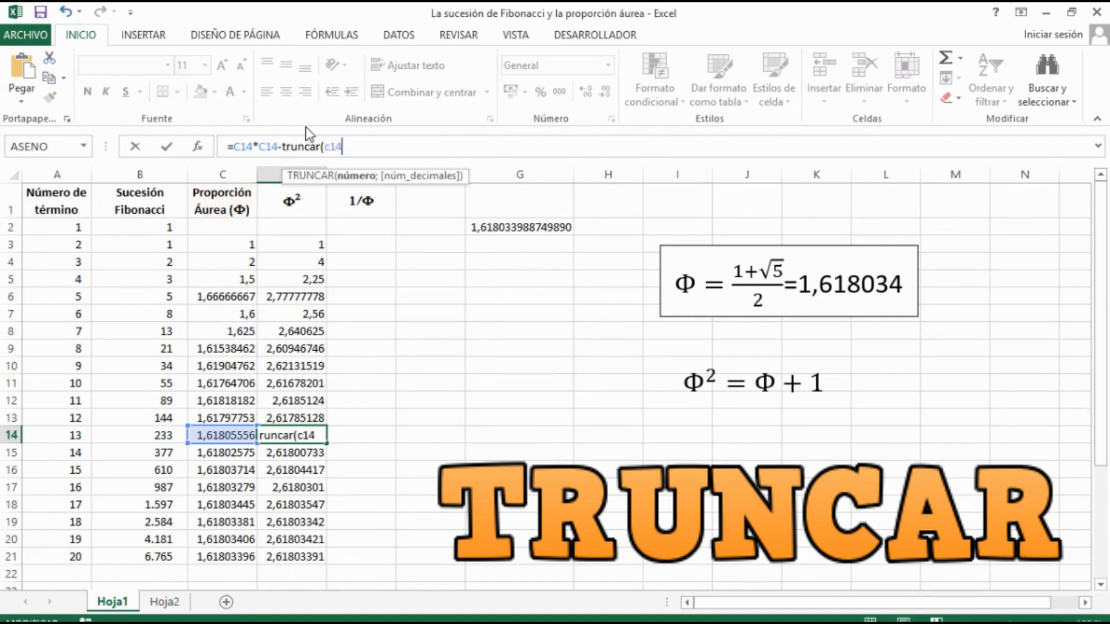
{"action": "type", "text": "*c14)"}
{"action": "key", "text": "Return"}
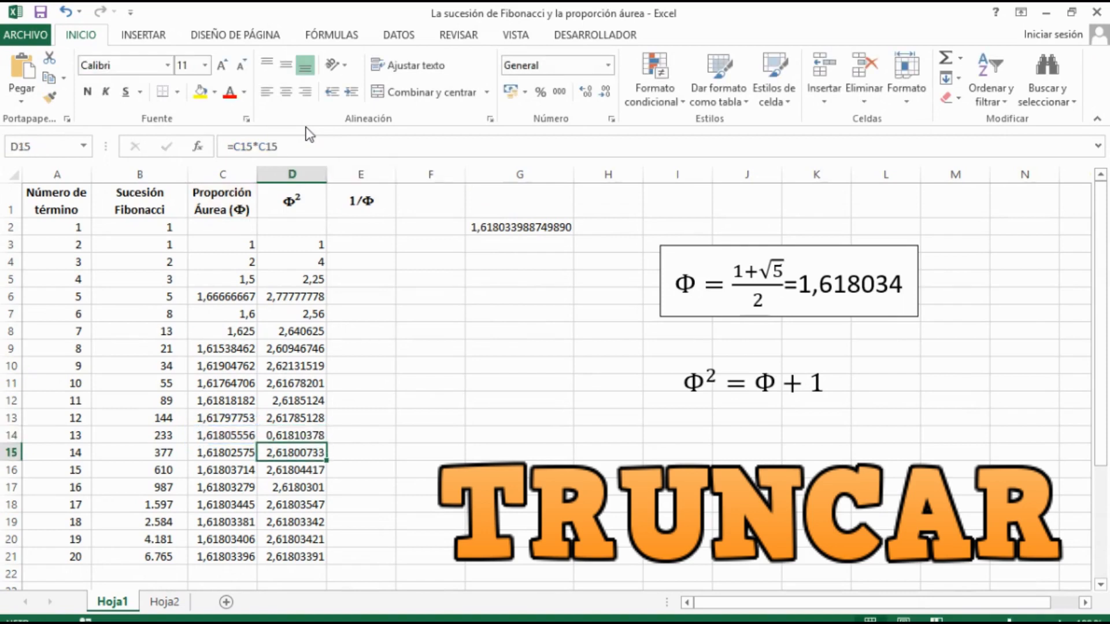
Step: Copy the truncating formula from D14 up through D3 and down through D21
{"action": "left_click", "coordinate": [294, 436]}
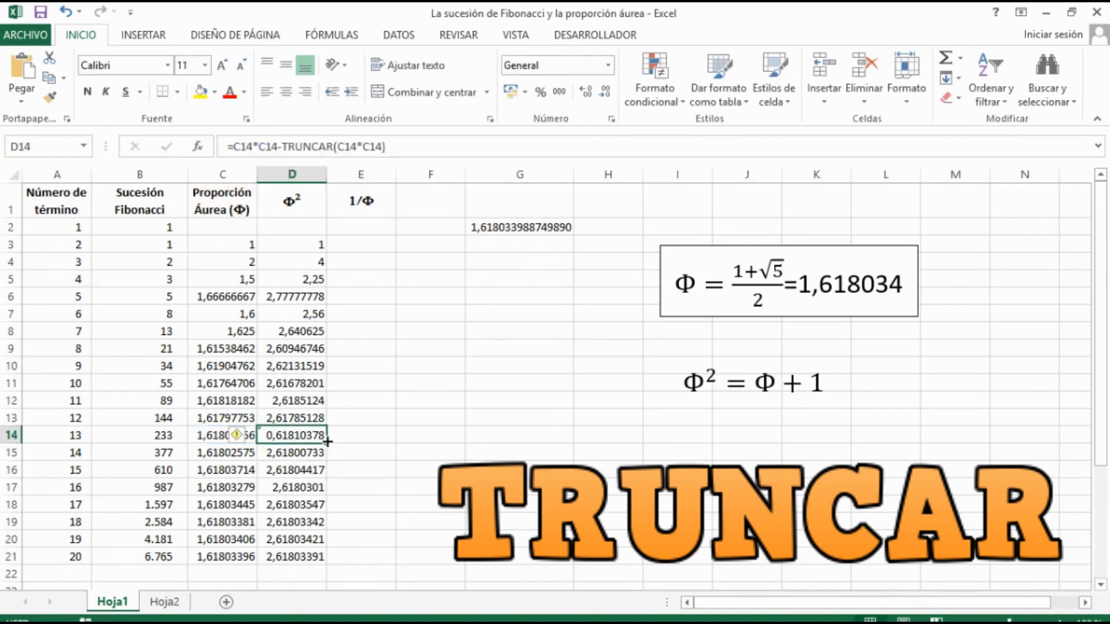
{"action": "left_click_drag", "start_coordinate": [327, 444], "coordinate": [338, 238]}
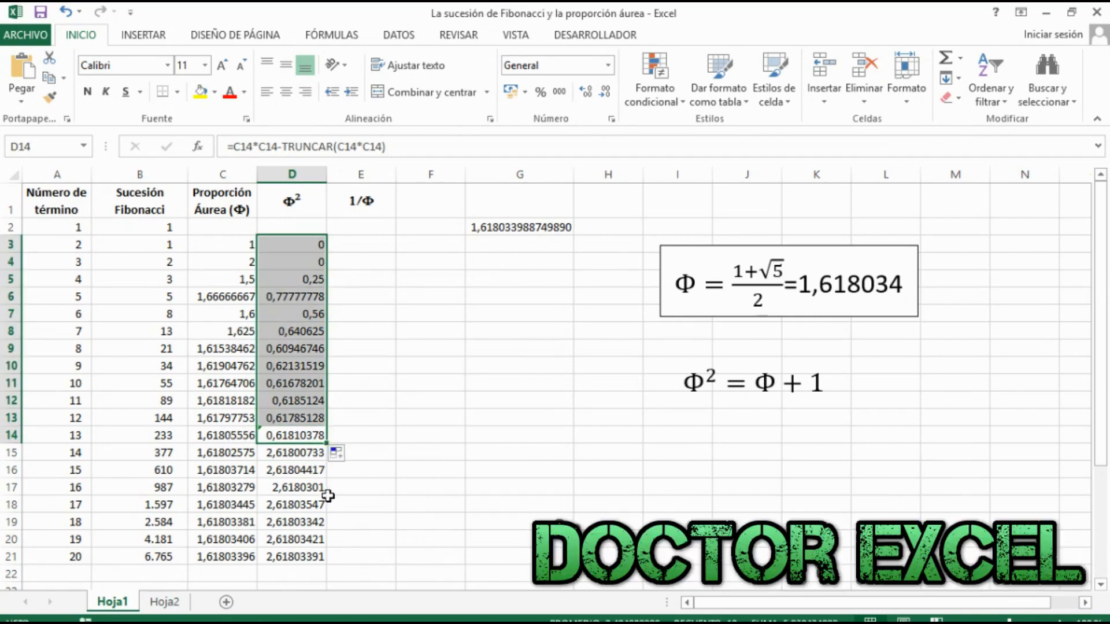
{"action": "left_click_drag", "start_coordinate": [327, 443], "coordinate": [314, 566]}
{"action": "left_click", "coordinate": [453, 561]}
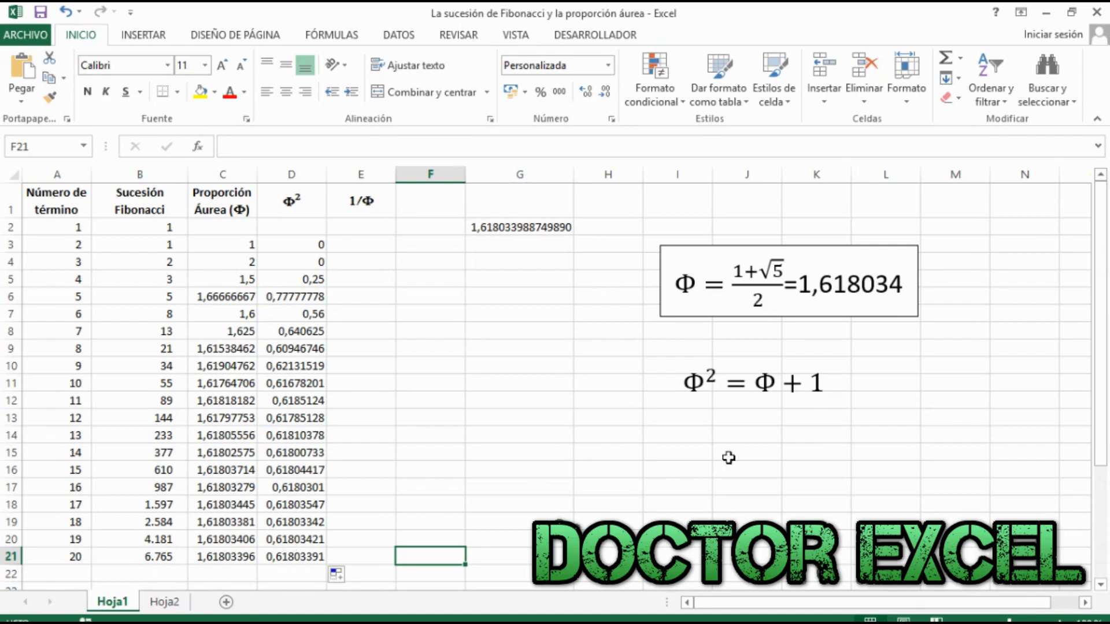
Step: Enter the formula =G2+1 in G3 to add one to the exact golden ratio
{"action": "left_click", "coordinate": [500, 239]}
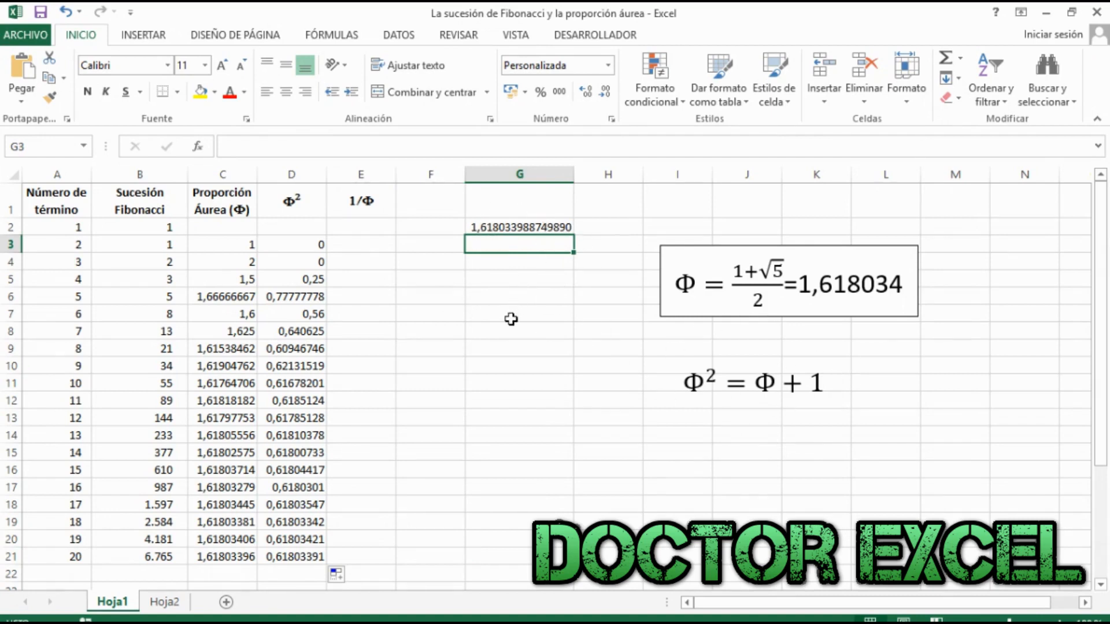
{"action": "type", "text": "="}
{"action": "left_click", "coordinate": [538, 225]}
{"action": "type", "text": "+1"}
{"action": "key", "text": "Return"}
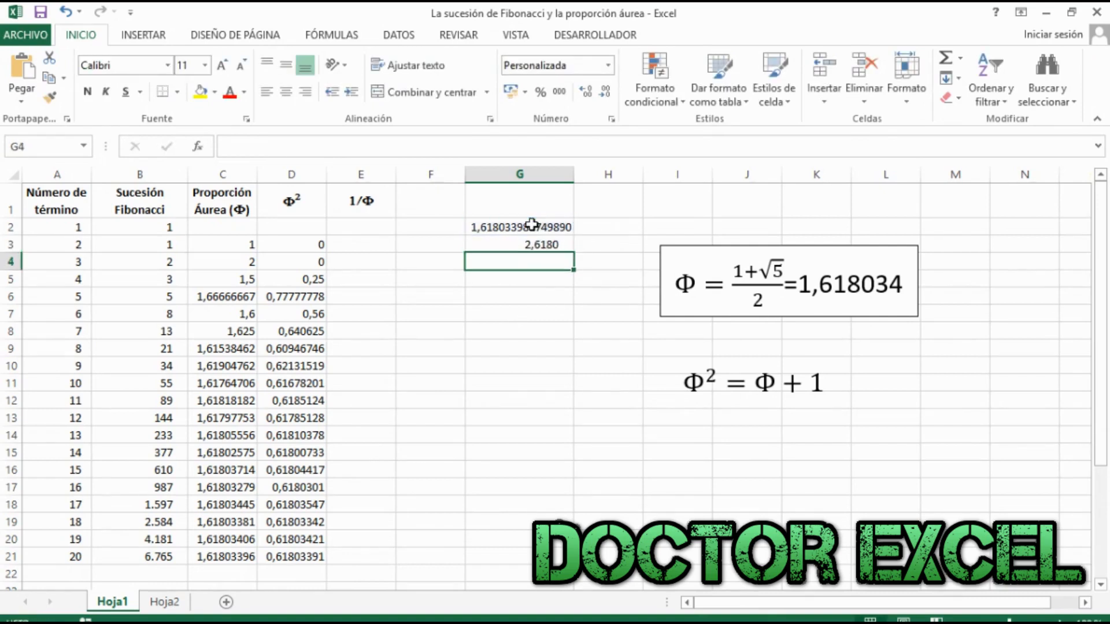
Step: Enter the formula =G2*G2 in G4 to square the exact golden ratio
{"action": "type", "text": "="}
{"action": "left_click", "coordinate": [520, 225]}
{"action": "type", "text": "*"}
{"action": "left_click", "coordinate": [529, 227]}
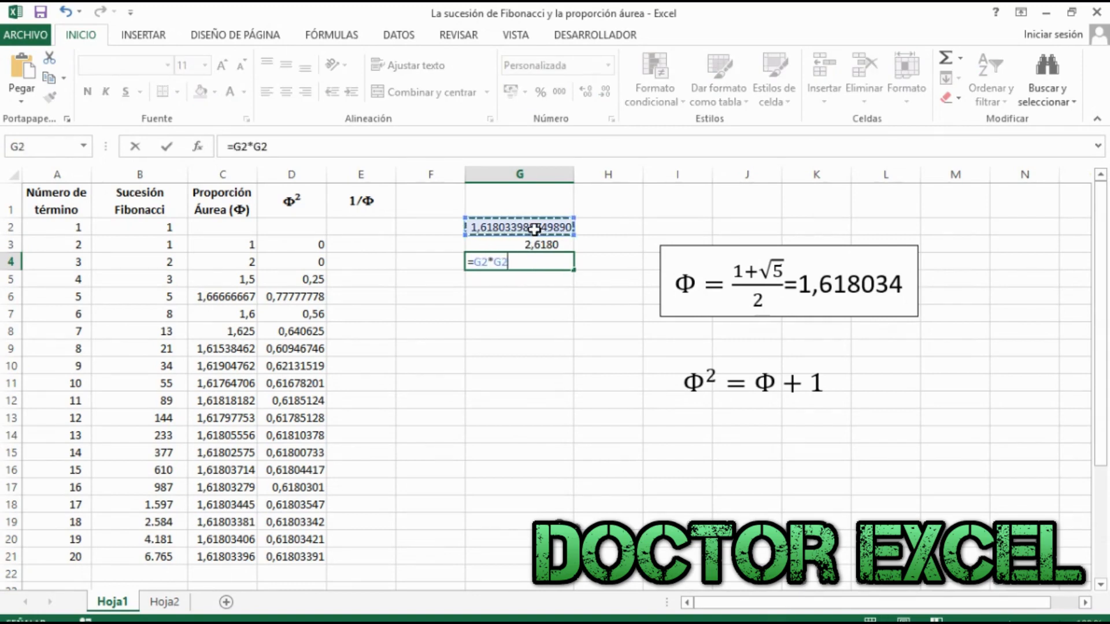
{"action": "key", "text": "Return"}
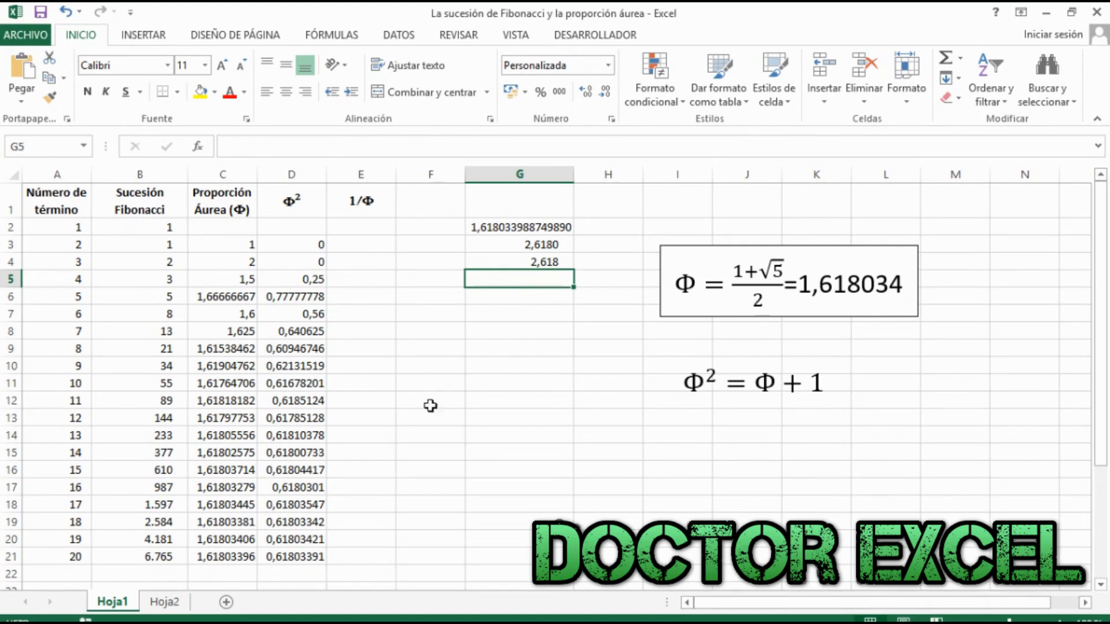
Step: Enter the reciprocal formula =1/C3 in E3 and fill it down through E21
{"action": "left_click", "coordinate": [363, 243]}
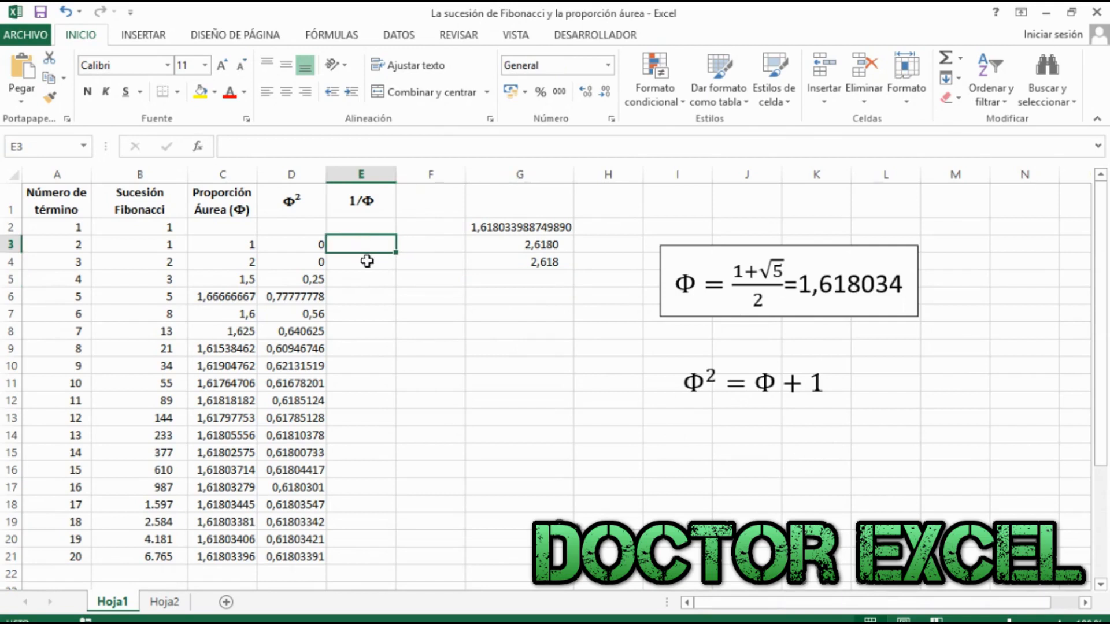
{"action": "type", "text": "="}
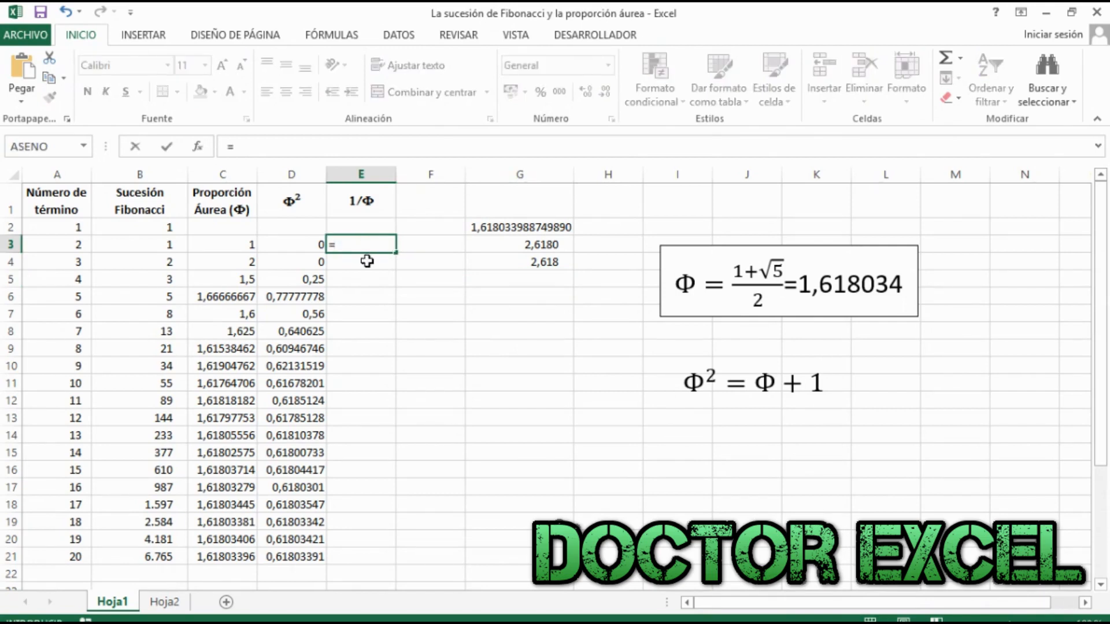
{"action": "type", "text": "1/"}
{"action": "left_click", "coordinate": [228, 247]}
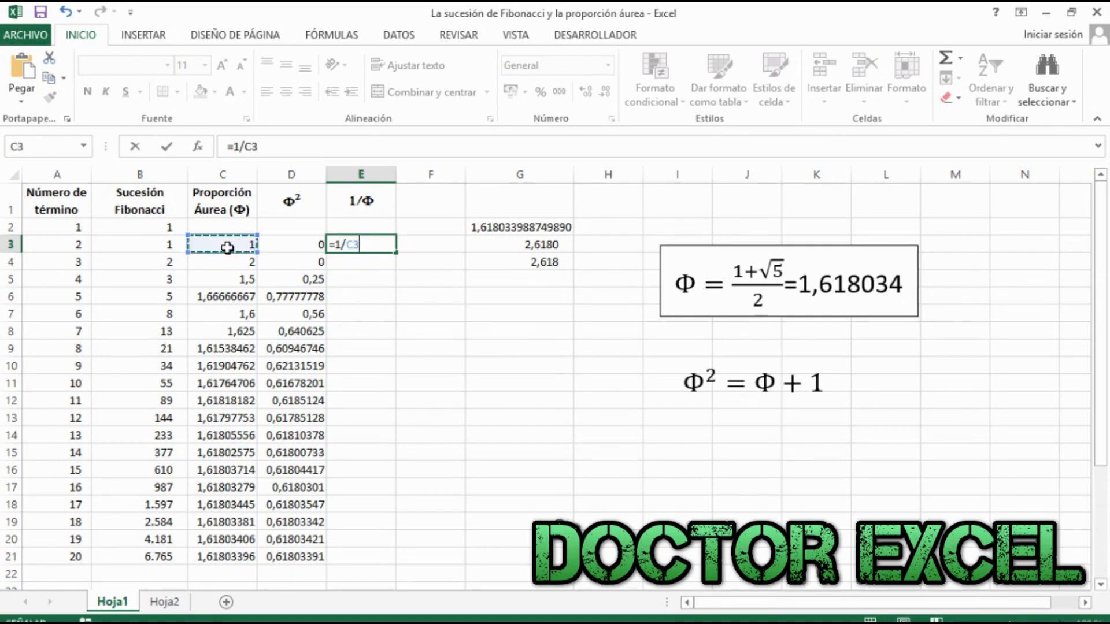
{"action": "key", "text": "Return"}
{"action": "left_click", "coordinate": [364, 245]}
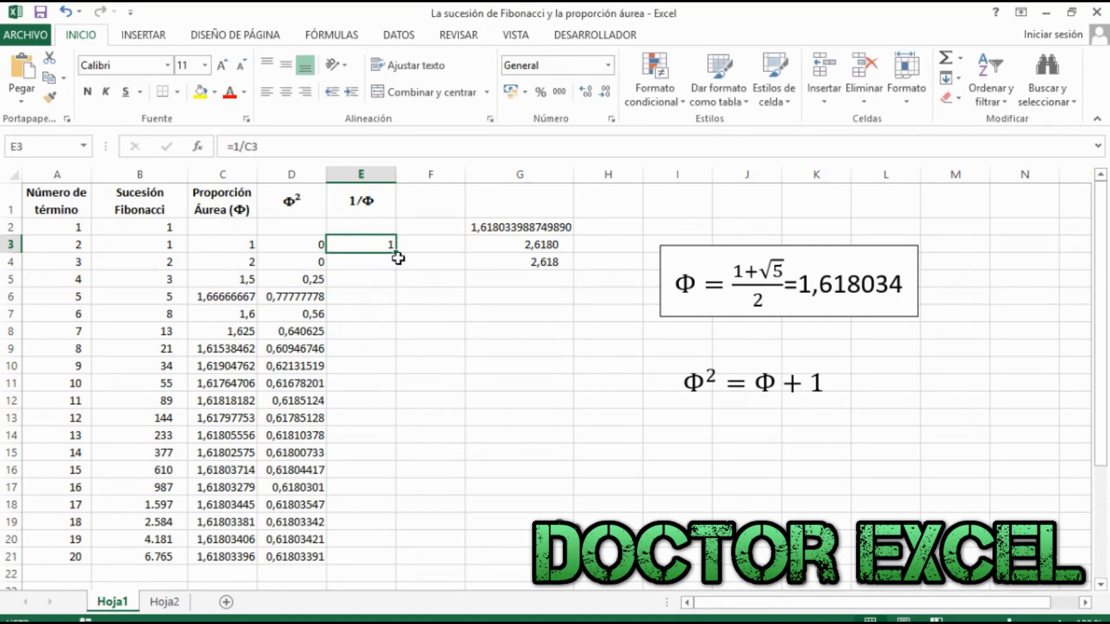
{"action": "left_click_drag", "start_coordinate": [398, 253], "coordinate": [370, 534]}
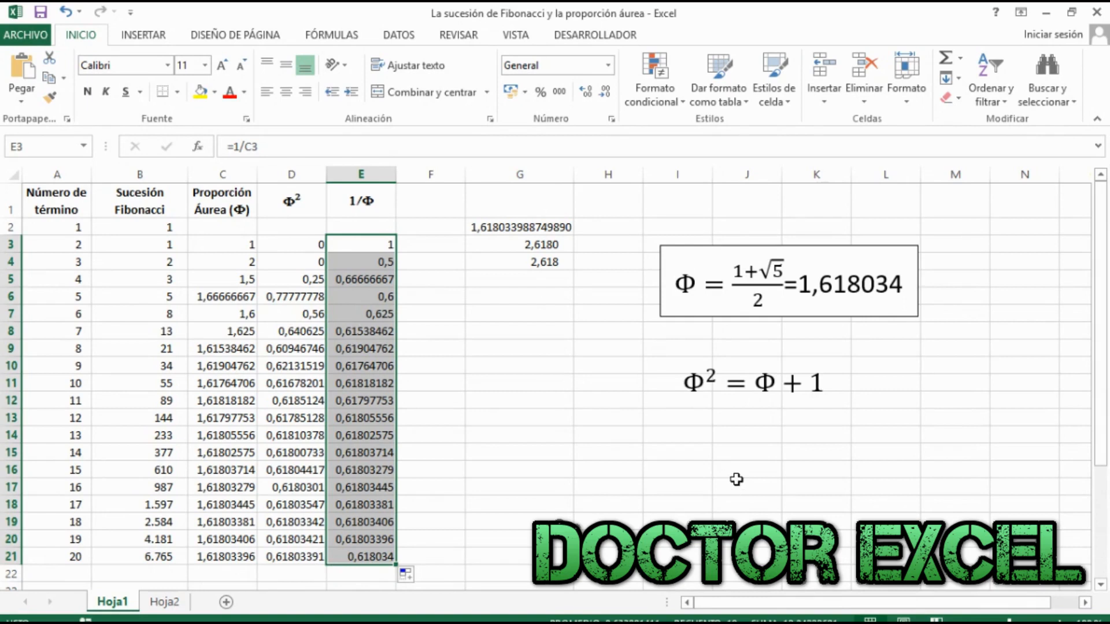
Step: Insert the equation Φ = 1/Φ + 1 using a skewed fraction, size it at 24 pt, and place it below the Φ² equation
{"action": "left_click", "coordinate": [142, 37]}
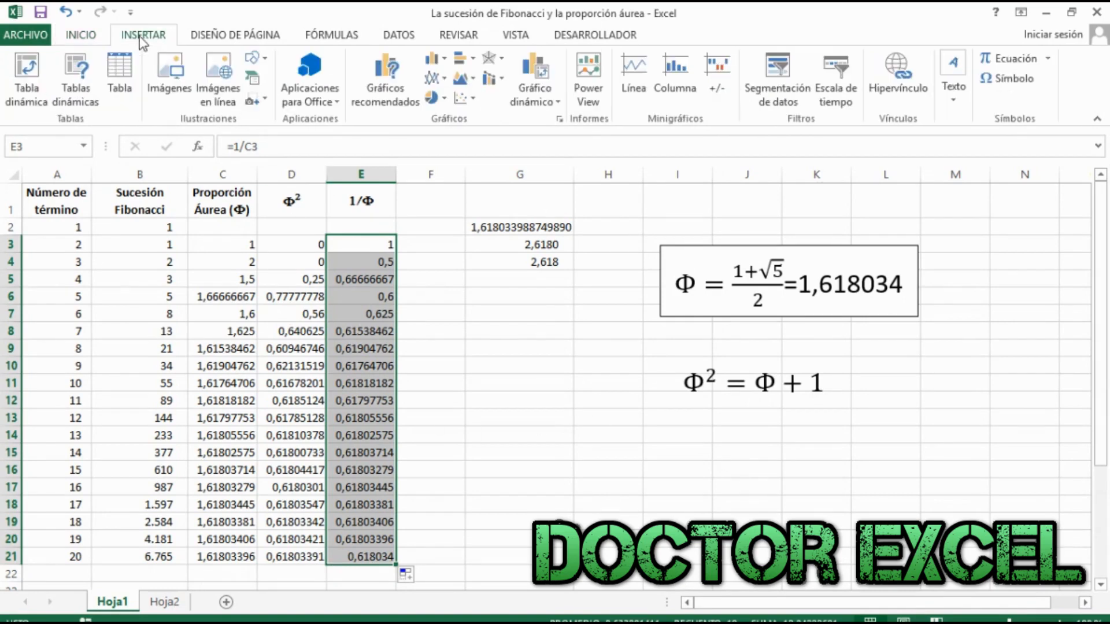
{"action": "left_click", "coordinate": [1009, 59]}
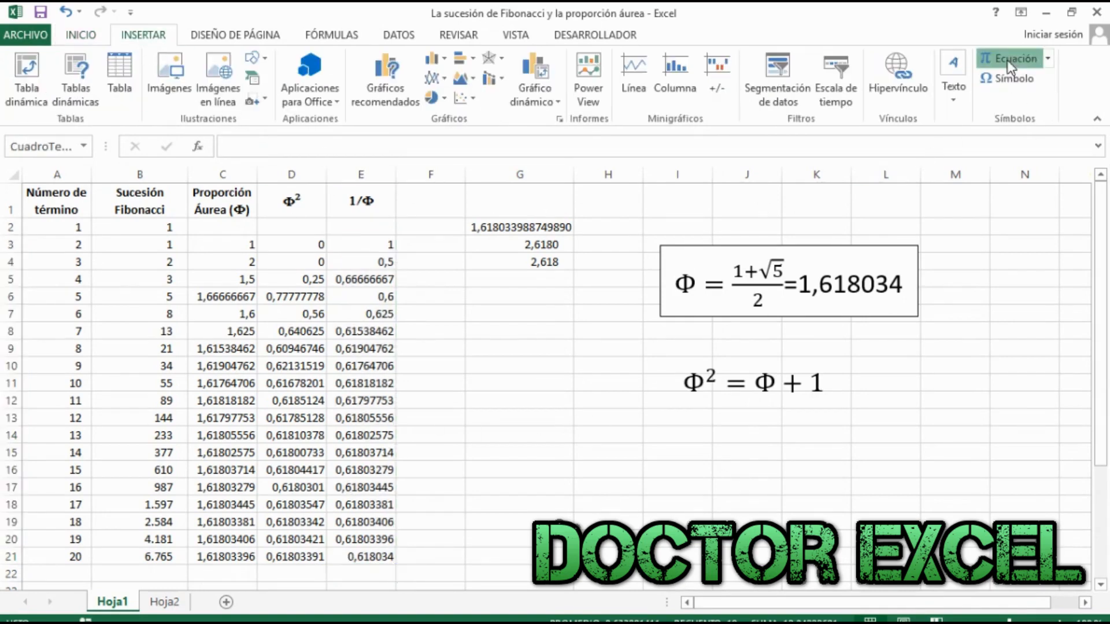
{"action": "left_click", "coordinate": [567, 93]}
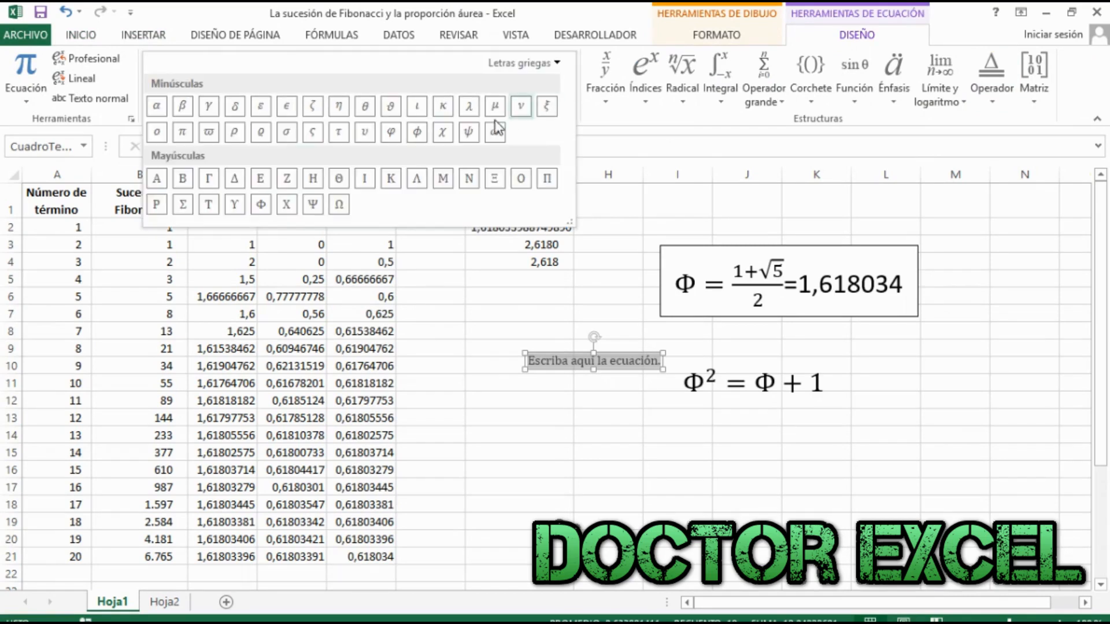
{"action": "left_click", "coordinate": [260, 205]}
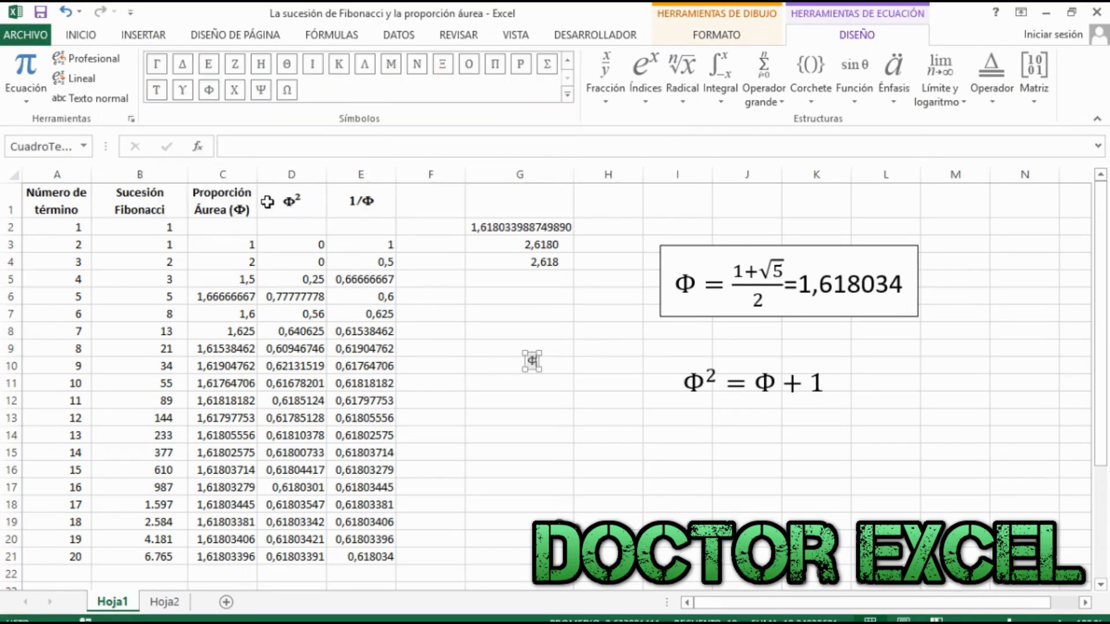
{"action": "type", "text": "="}
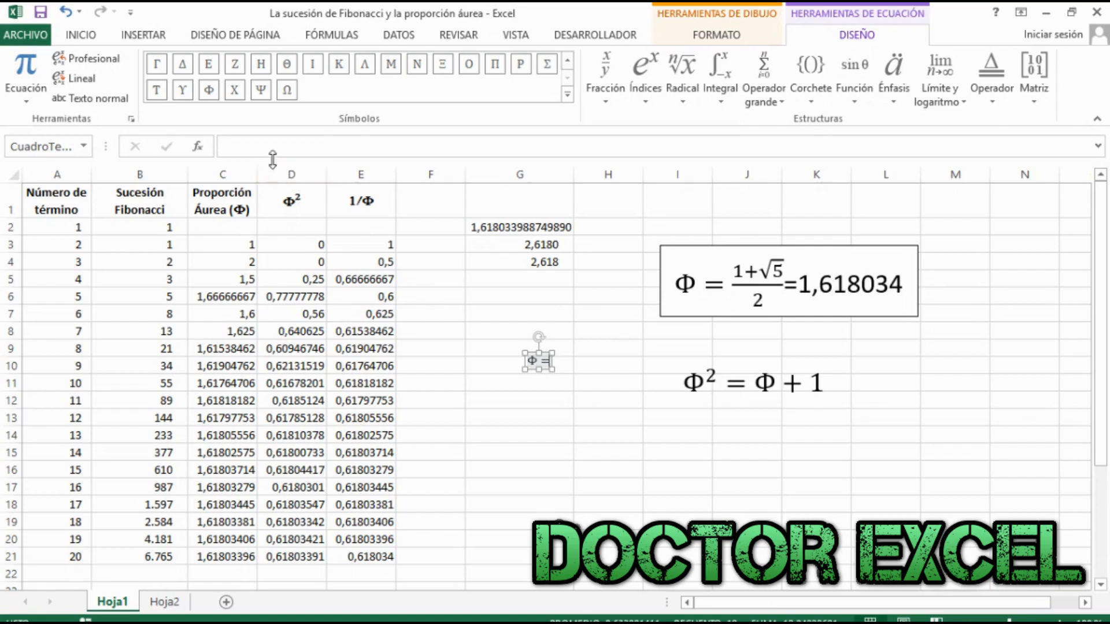
{"action": "left_click", "coordinate": [607, 71]}
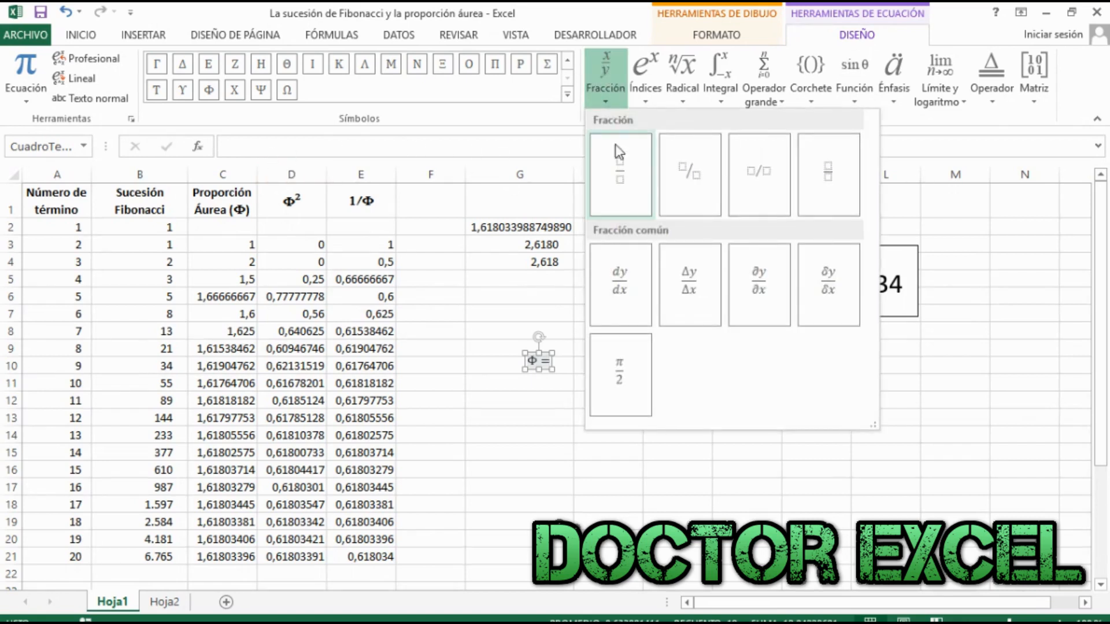
{"action": "left_click", "coordinate": [687, 173]}
{"action": "type", "text": "1/"}
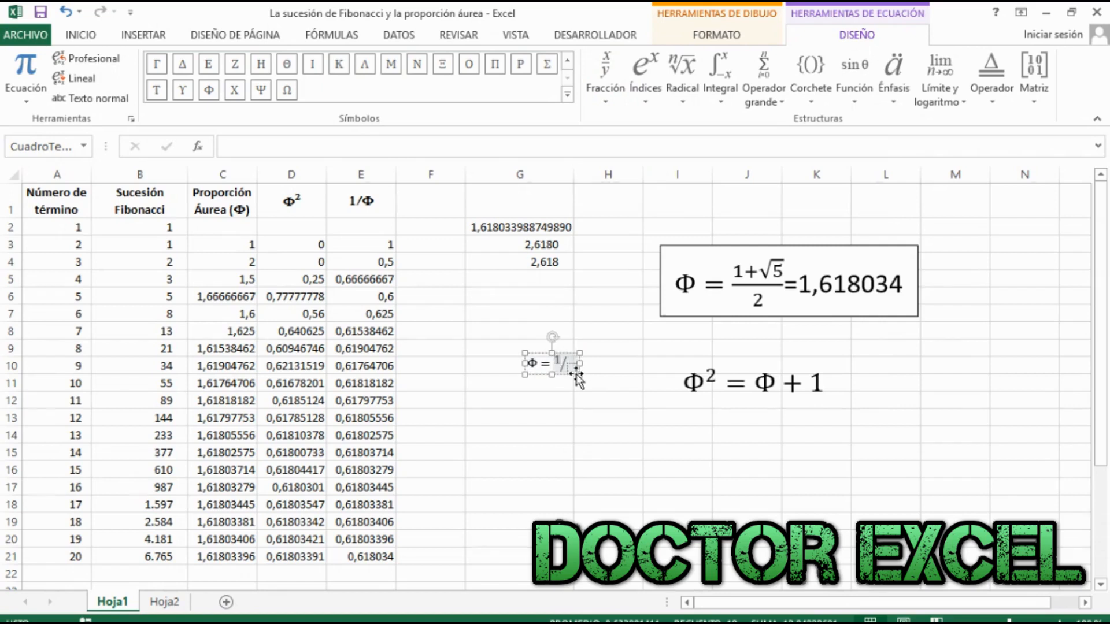
{"action": "left_click", "coordinate": [209, 89]}
{"action": "key", "text": "Right"}
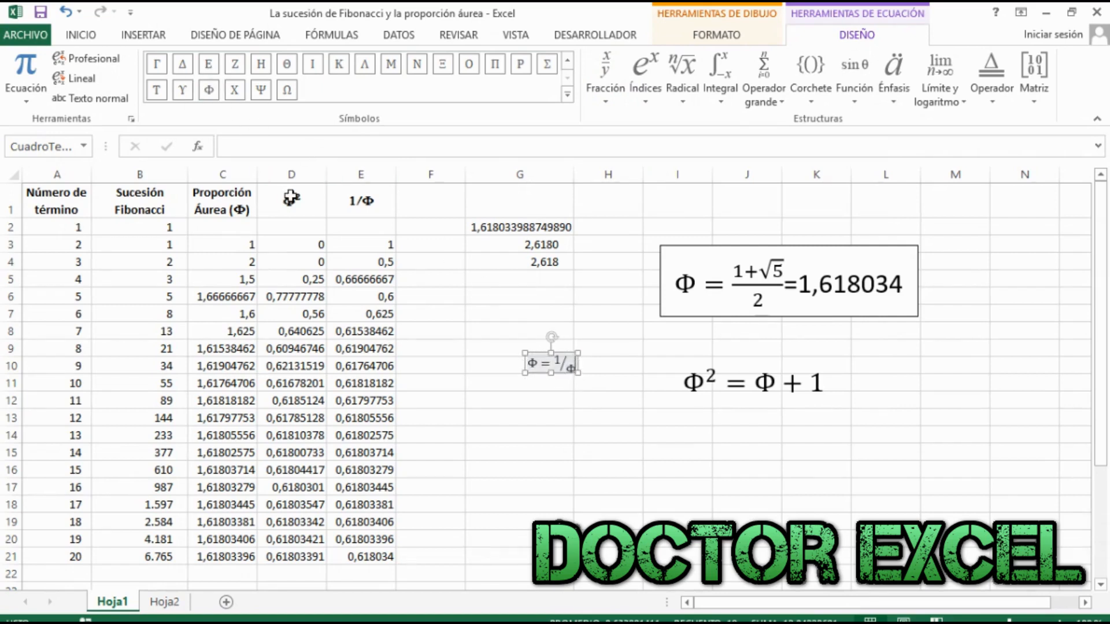
{"action": "type", "text": "+1"}
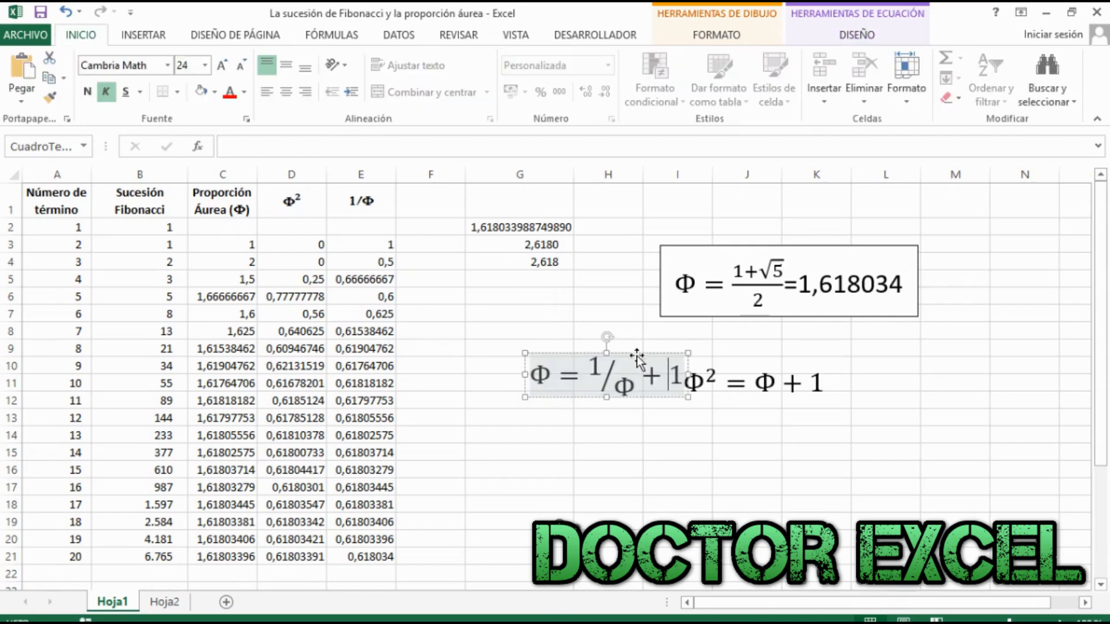
{"action": "left_click_drag", "start_coordinate": [637, 360], "coordinate": [790, 424]}
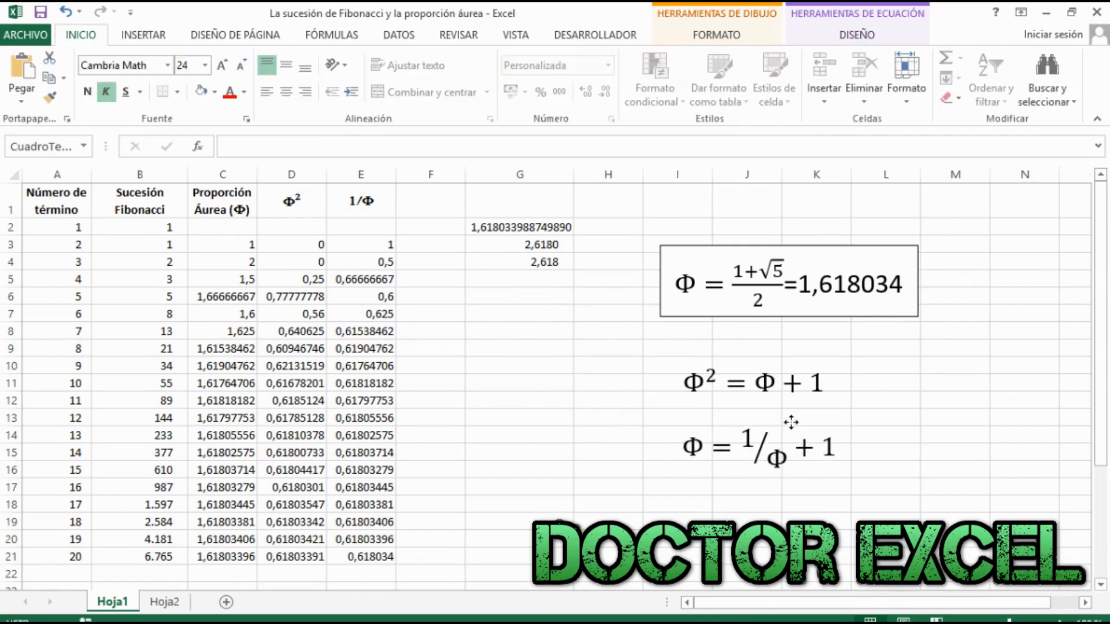
Step: Enter the formula =1/G2 in G6 to compute the reciprocal of the exact golden ratio
{"action": "left_click", "coordinate": [530, 227]}
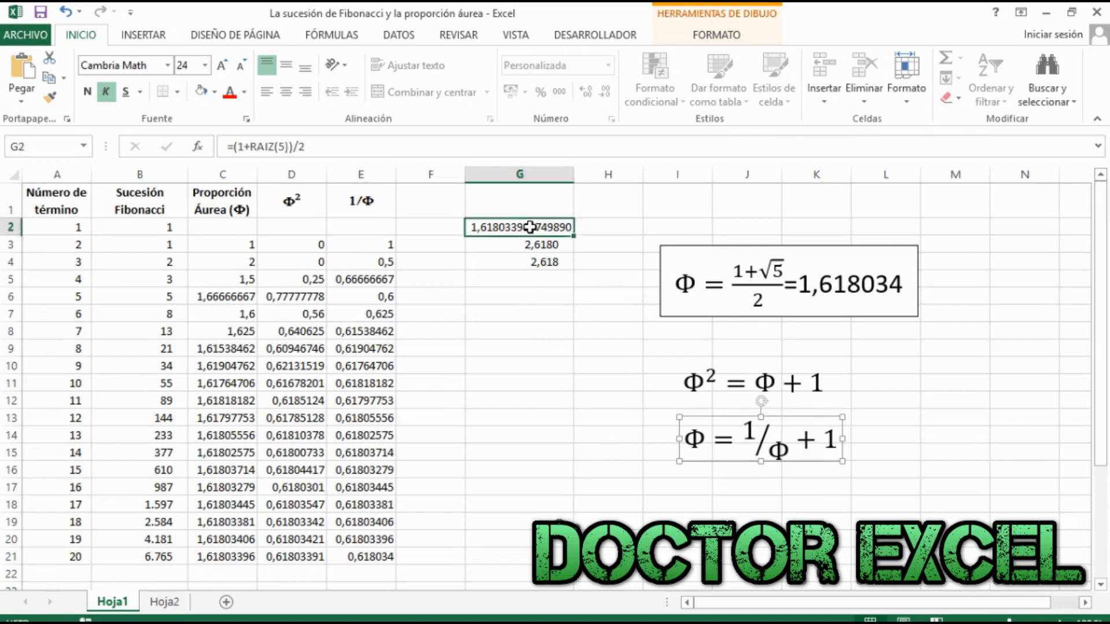
{"action": "left_click", "coordinate": [516, 299]}
{"action": "type", "text": "="}
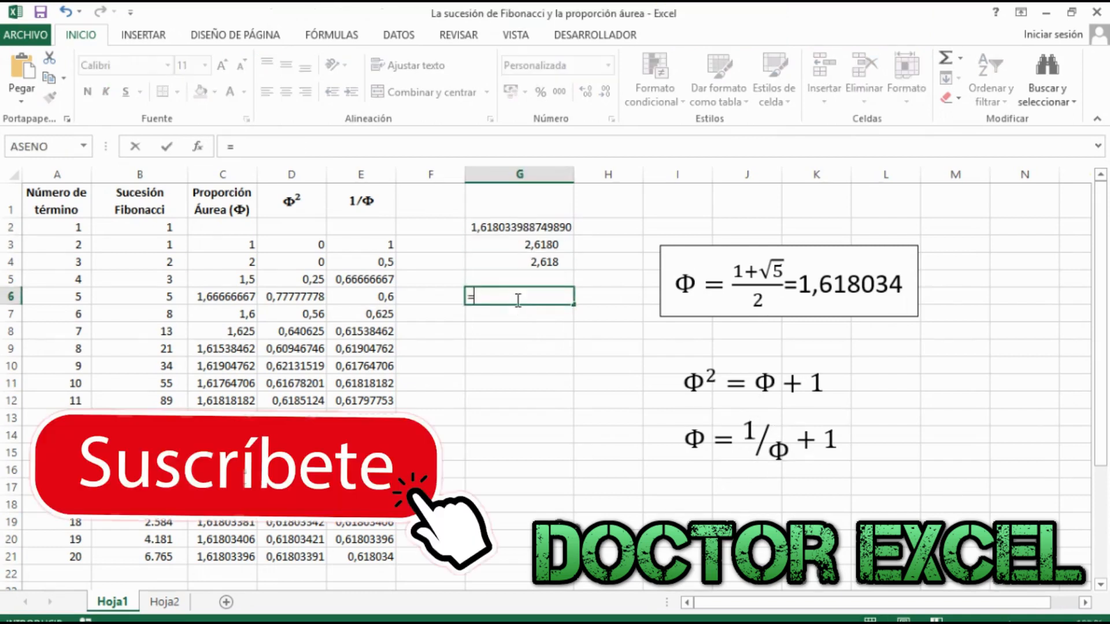
{"action": "type", "text": "1/"}
{"action": "left_click", "coordinate": [536, 227]}
{"action": "key", "text": "Return"}
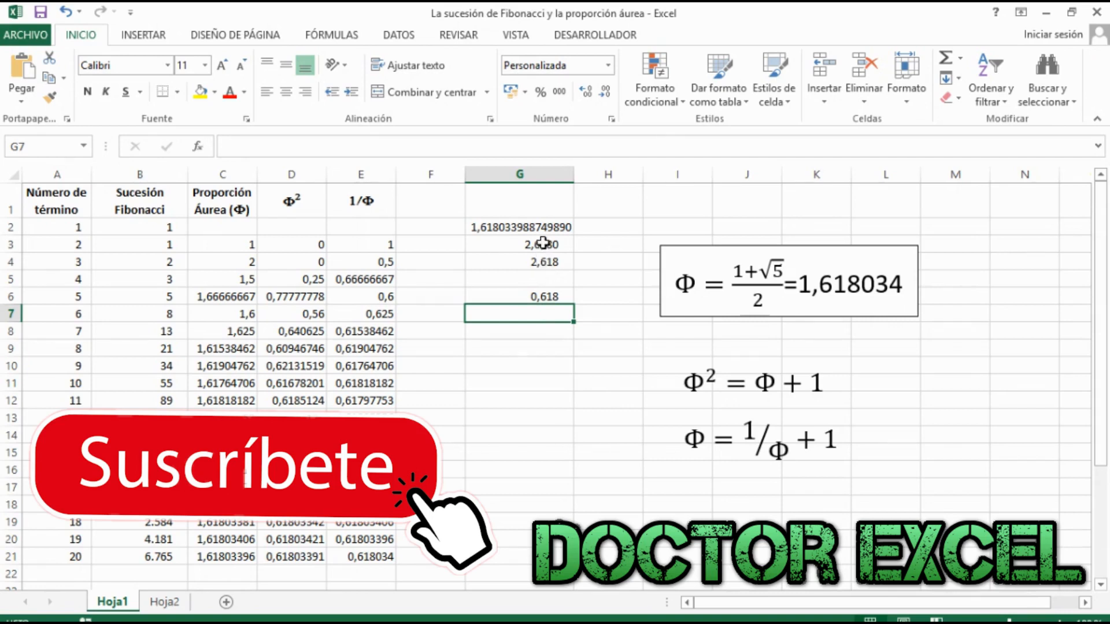
Step: Enter the formula =G2-1 in G7 to subtract one from the exact golden ratio
{"action": "type", "text": "="}
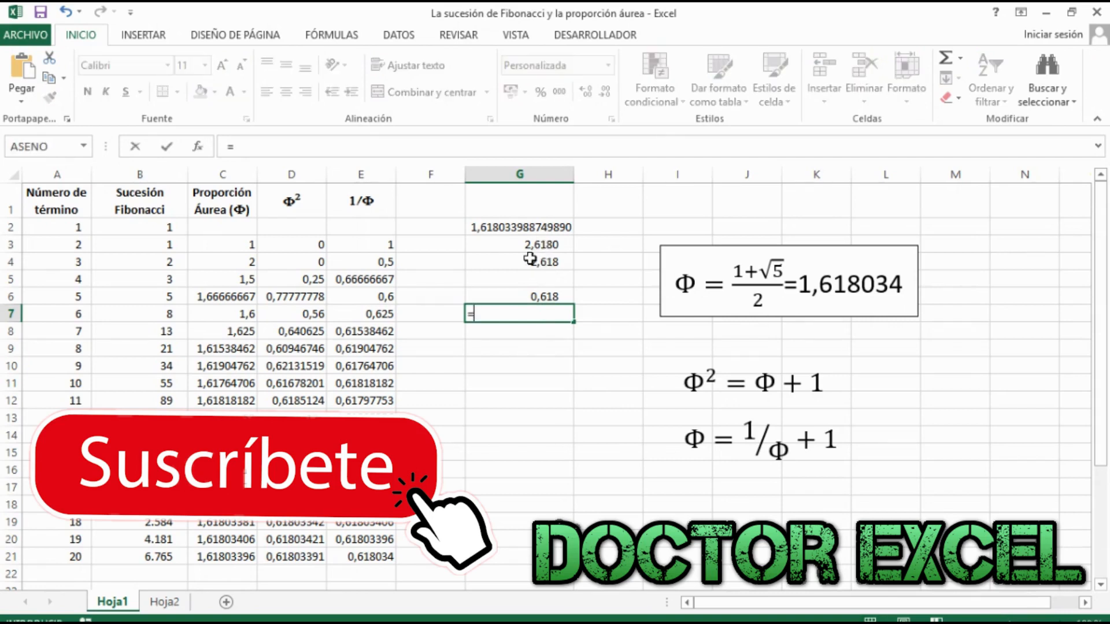
{"action": "left_click", "coordinate": [521, 227]}
{"action": "type", "text": "-1"}
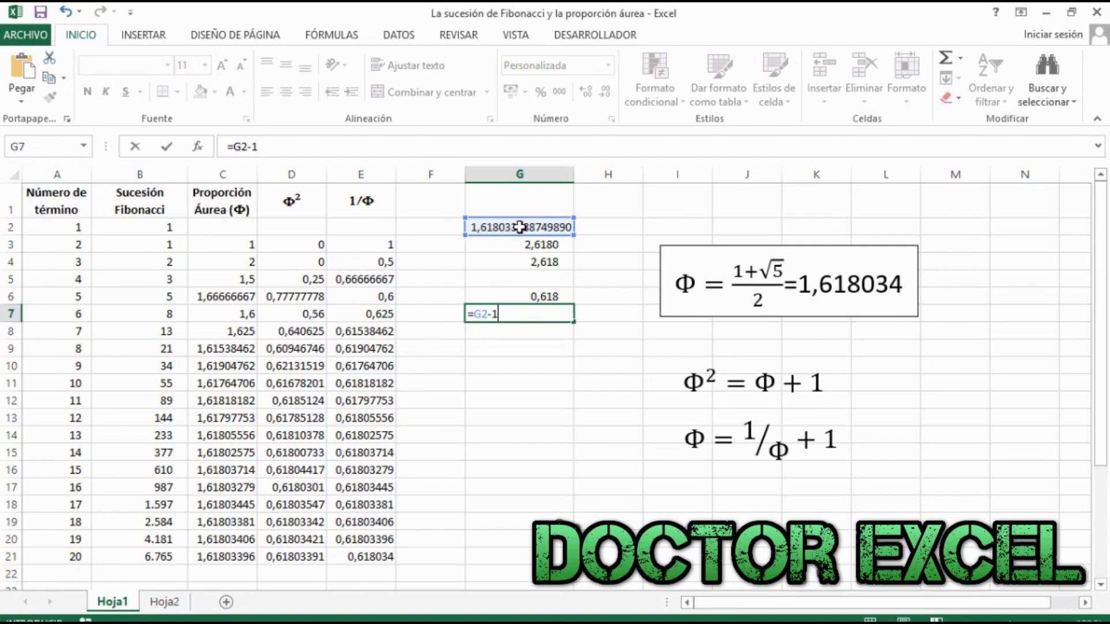
{"action": "key", "text": "Return"}
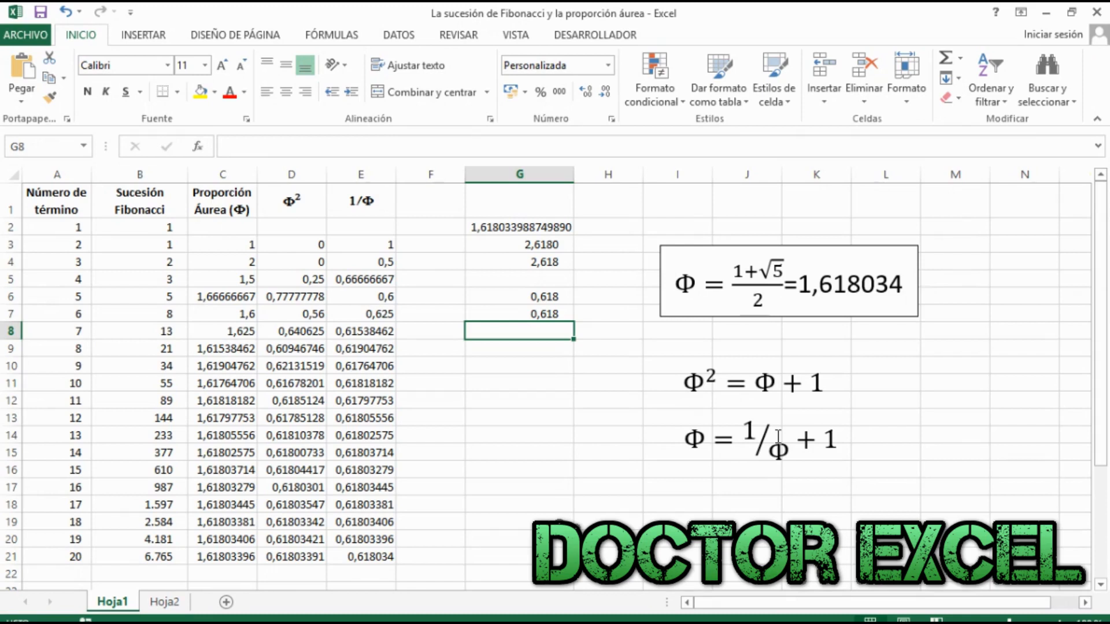
Step: Move the boxed golden ratio formula up to row 2 and stack the Φ² and 1/Φ equations beside it over columns M and N
{"action": "left_click", "coordinate": [786, 373]}
{"action": "left_click_drag", "start_coordinate": [789, 370], "coordinate": [1032, 209]}
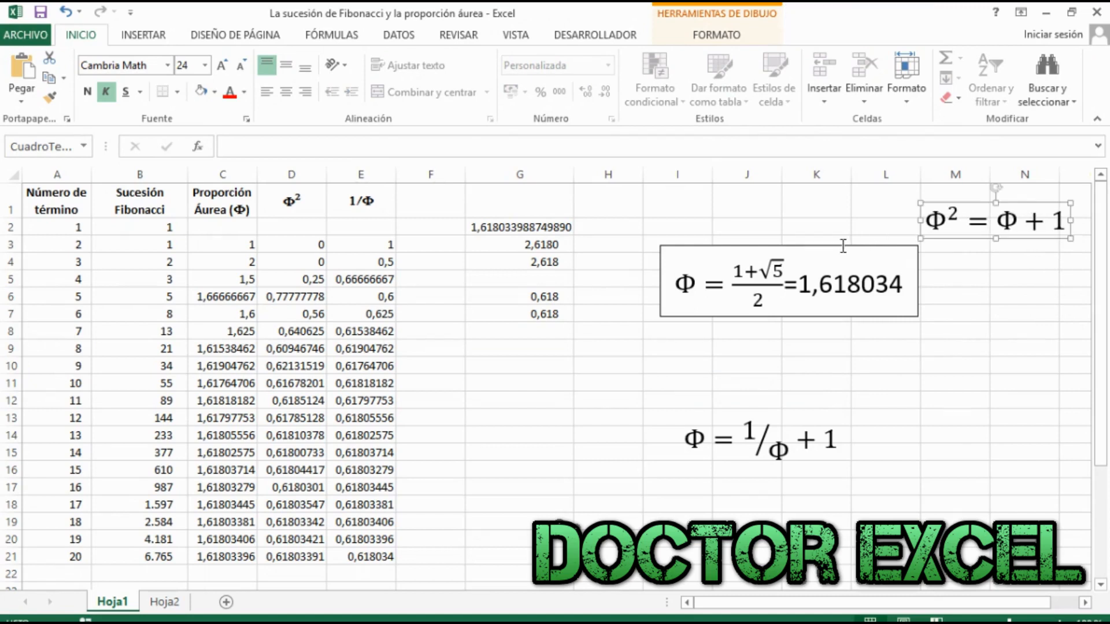
{"action": "left_click", "coordinate": [839, 249]}
{"action": "left_click_drag", "start_coordinate": [835, 242], "coordinate": [800, 203]}
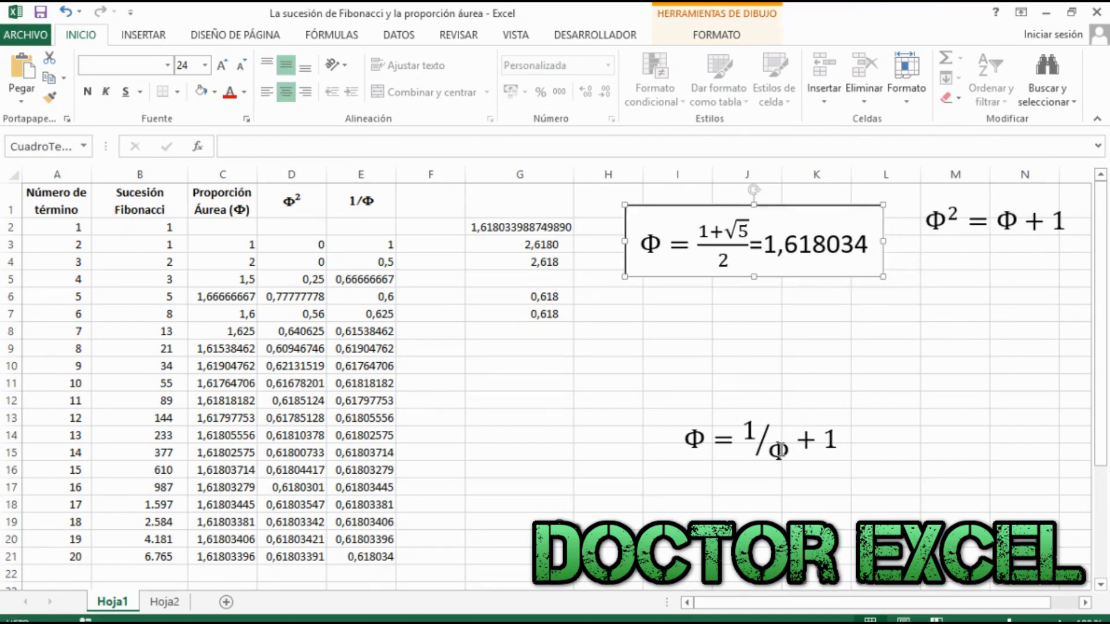
{"action": "left_click", "coordinate": [809, 398]}
{"action": "mouse_move", "coordinate": [788, 421]}
{"action": "left_mouse_down"}
{"action": "mouse_move", "coordinate": [985, 343]}
{"action": "mouse_move", "coordinate": [1033, 260]}
{"action": "mouse_move", "coordinate": [1028, 240]}
{"action": "left_mouse_up"}
{"action": "left_click", "coordinate": [949, 451]}
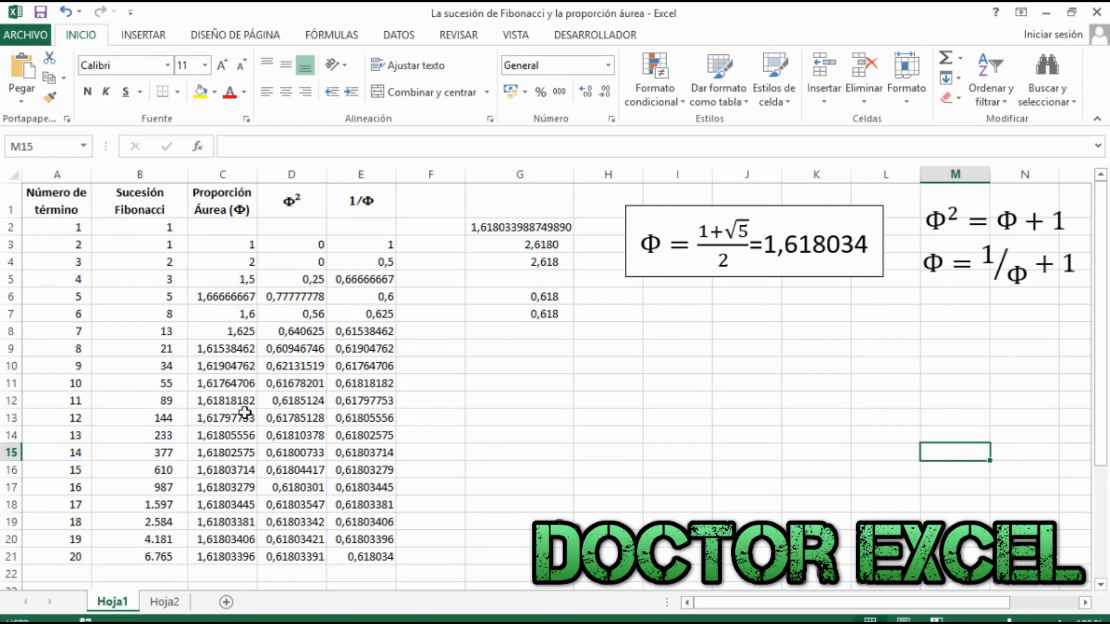
Step: Create a scatter chart with smooth lines from C3:C21 and place it below the boxed golden ratio formula
{"action": "left_click", "coordinate": [230, 246]}
{"action": "left_click_drag", "start_coordinate": [230, 246], "coordinate": [208, 557]}
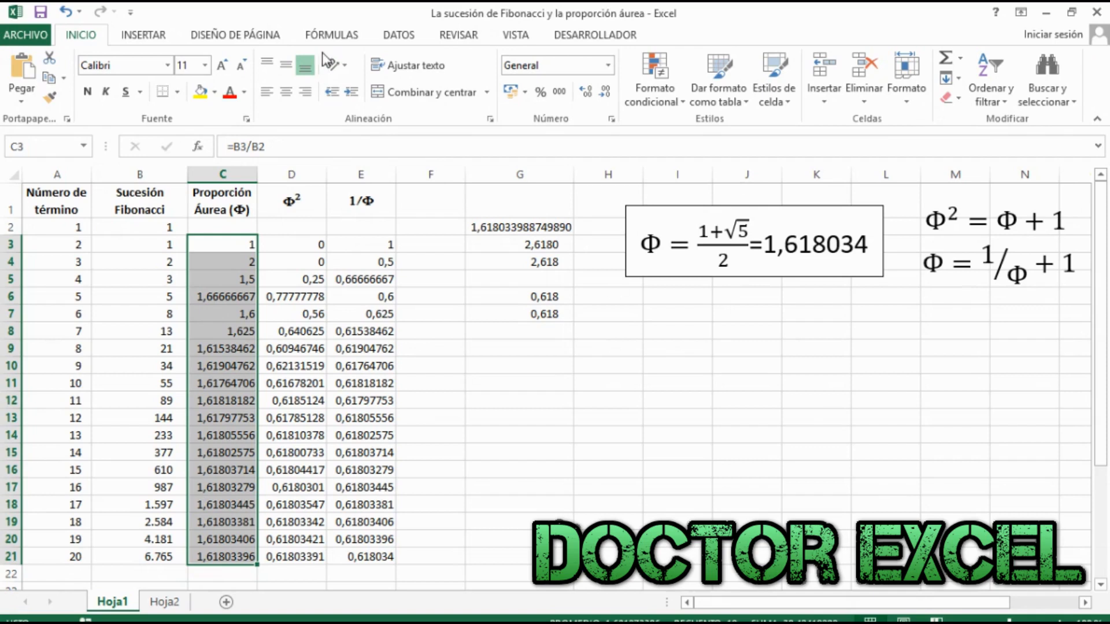
{"action": "left_click", "coordinate": [152, 38]}
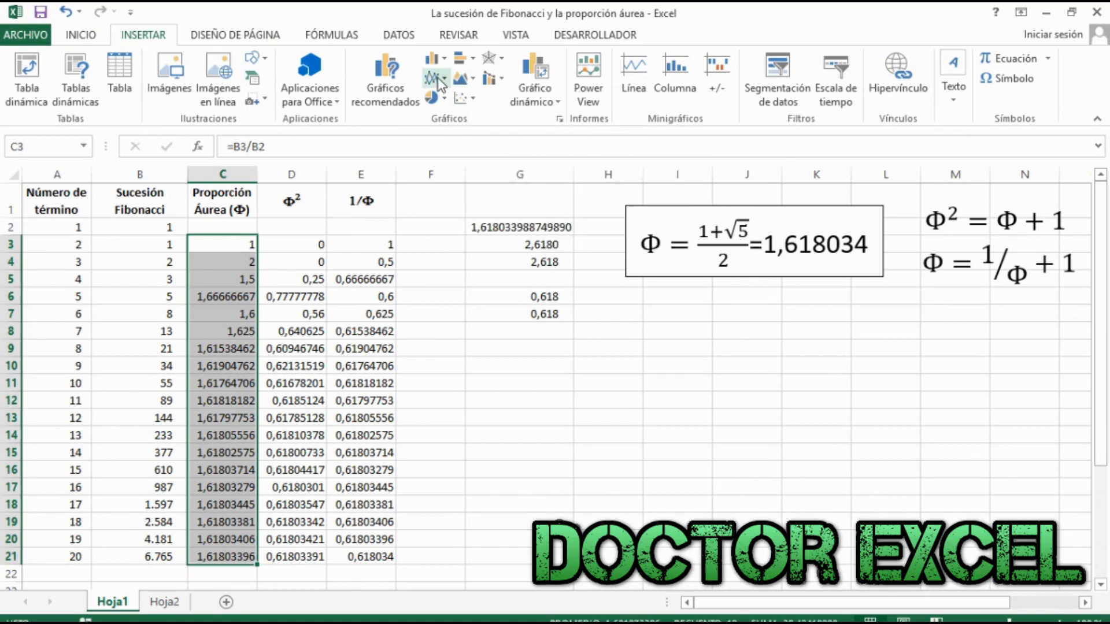
{"action": "left_click", "coordinate": [466, 98]}
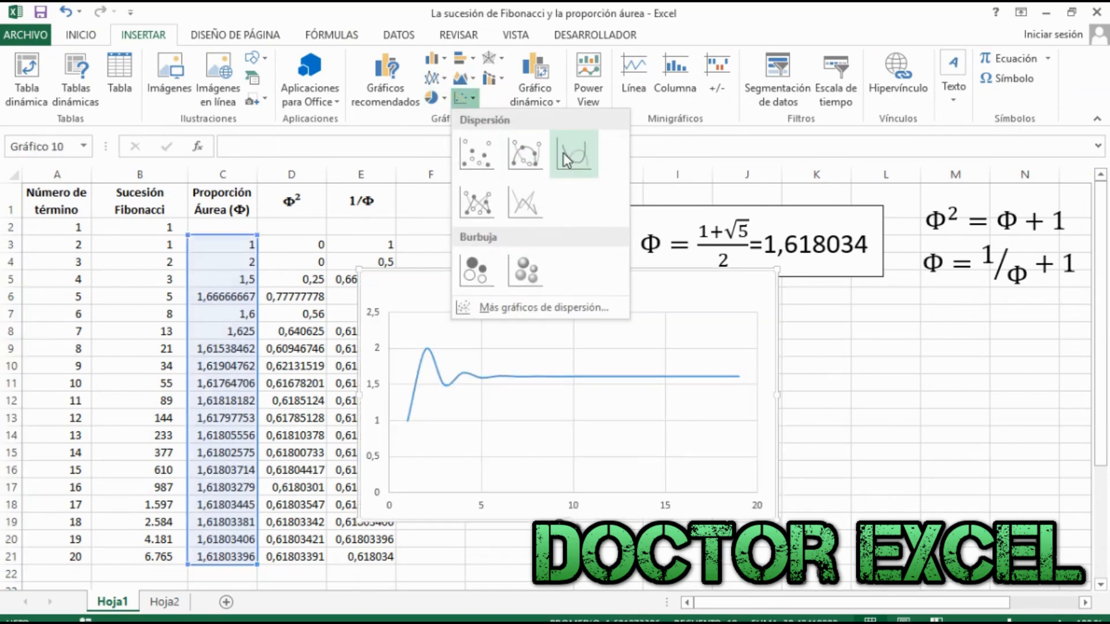
{"action": "left_click", "coordinate": [563, 152]}
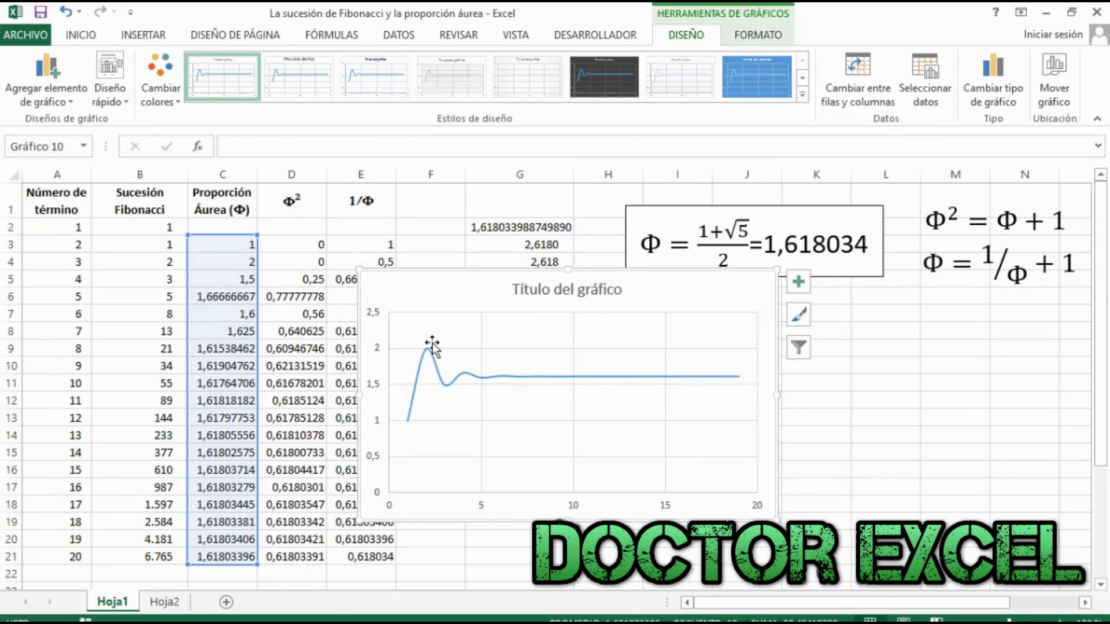
{"action": "mouse_move", "coordinate": [445, 390]}
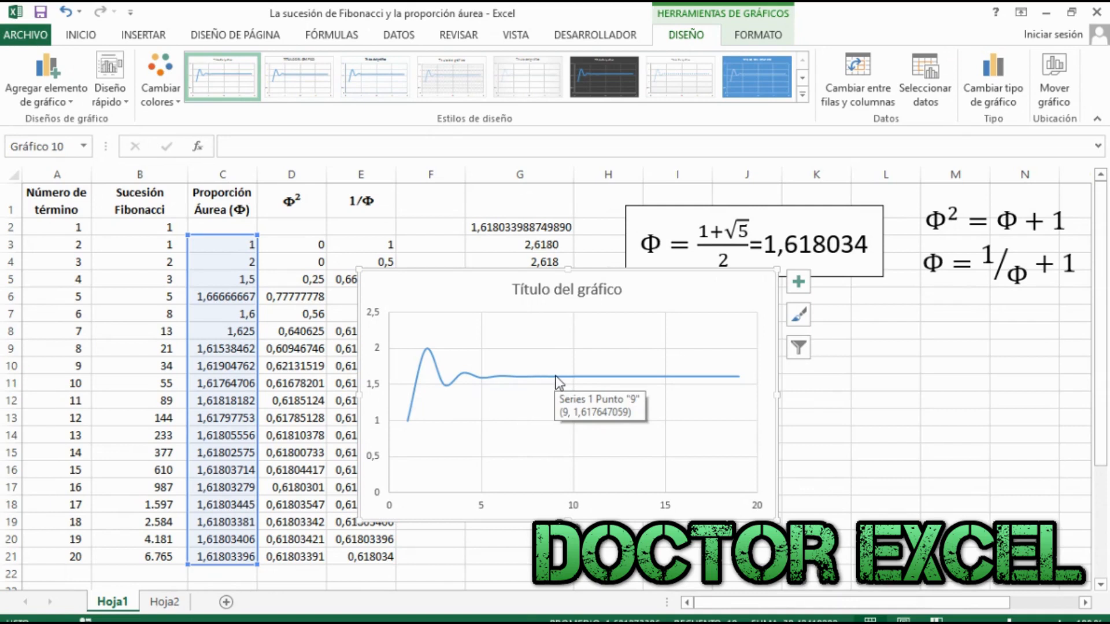
{"action": "mouse_move", "coordinate": [574, 377]}
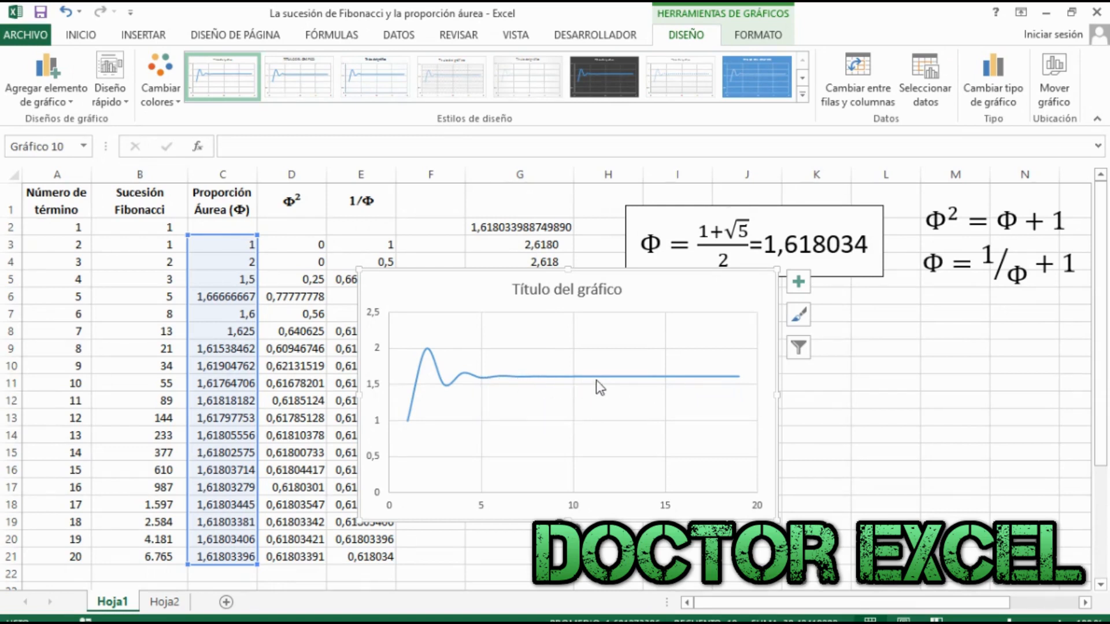
{"action": "left_click_drag", "start_coordinate": [674, 289], "coordinate": [928, 327]}
Step: Replace the chart title with "Relación an/an-1"
{"action": "double_click", "coordinate": [835, 330]}
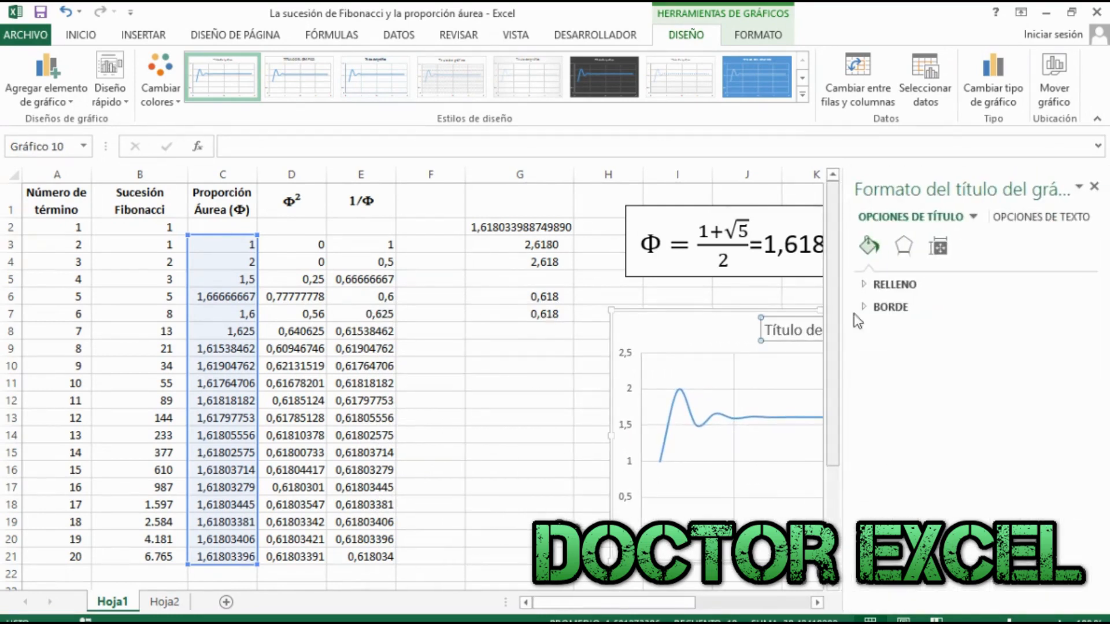
{"action": "left_click", "coordinate": [1095, 186]}
{"action": "double_click", "coordinate": [816, 334]}
{"action": "triple_click", "coordinate": [817, 334]}
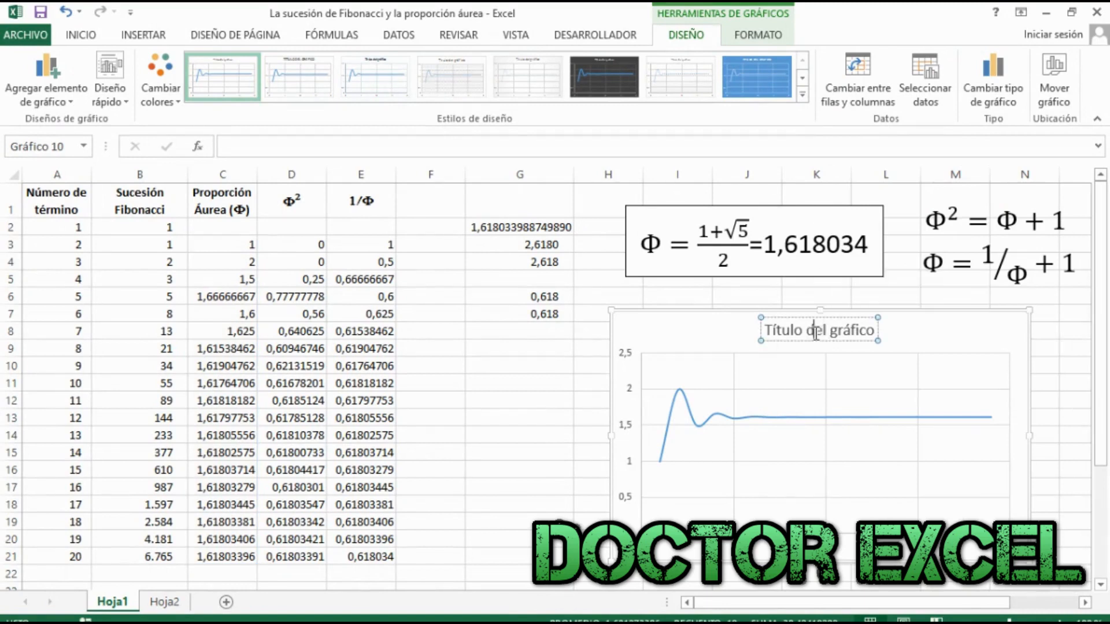
{"action": "type", "text": "Rel"}
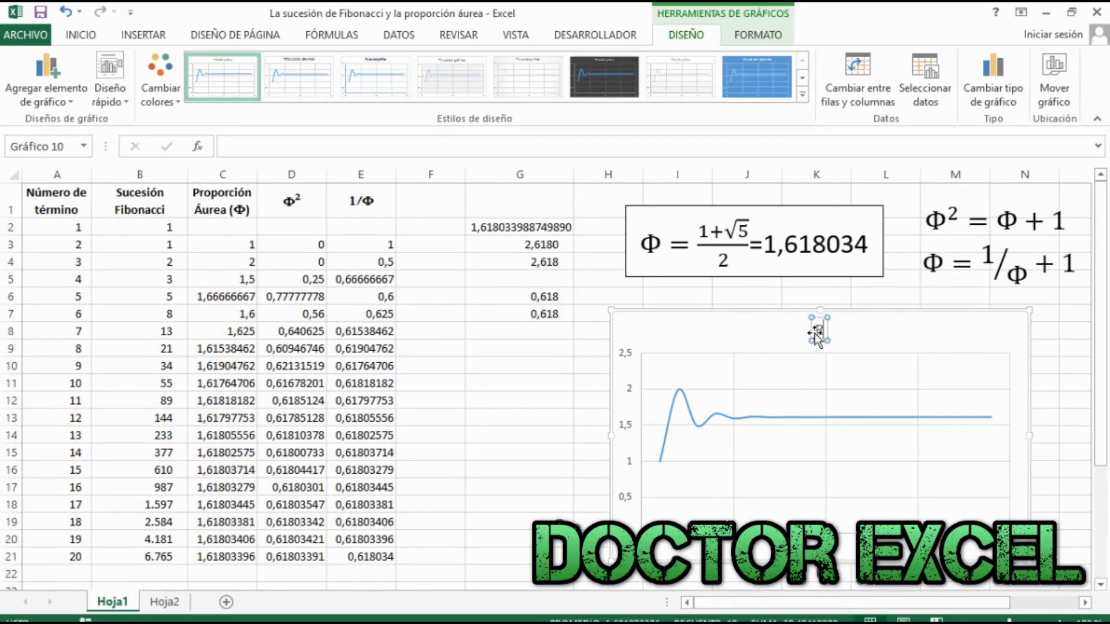
{"action": "type", "text": "ación A"}
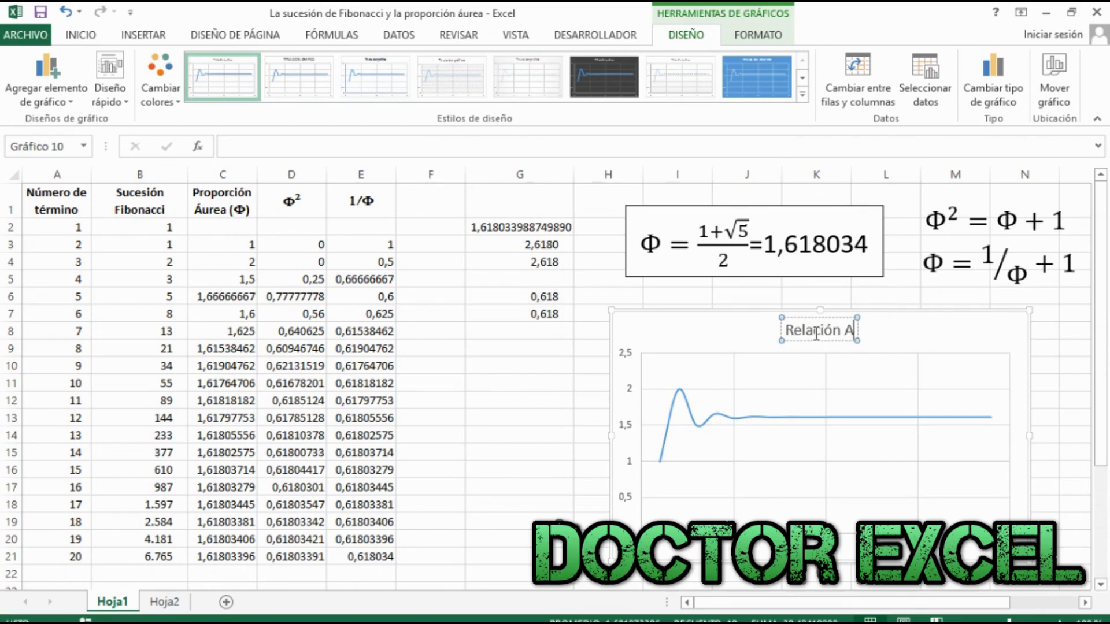
{"action": "key", "text": "BackSpace"}
{"action": "type", "text": "an"}
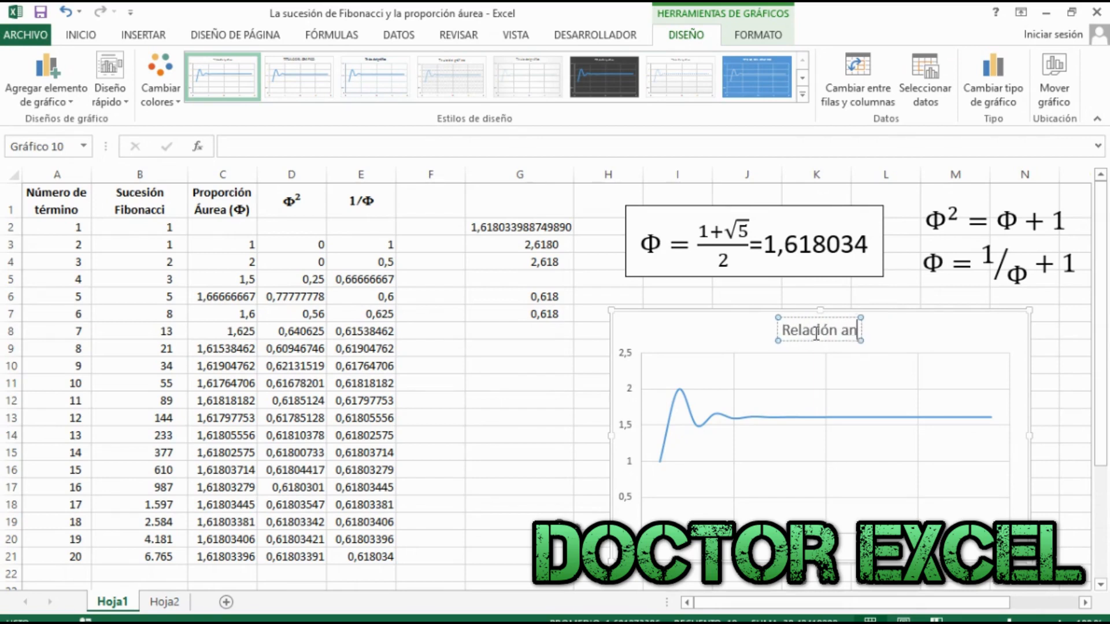
{"action": "type", "text": "/an"}
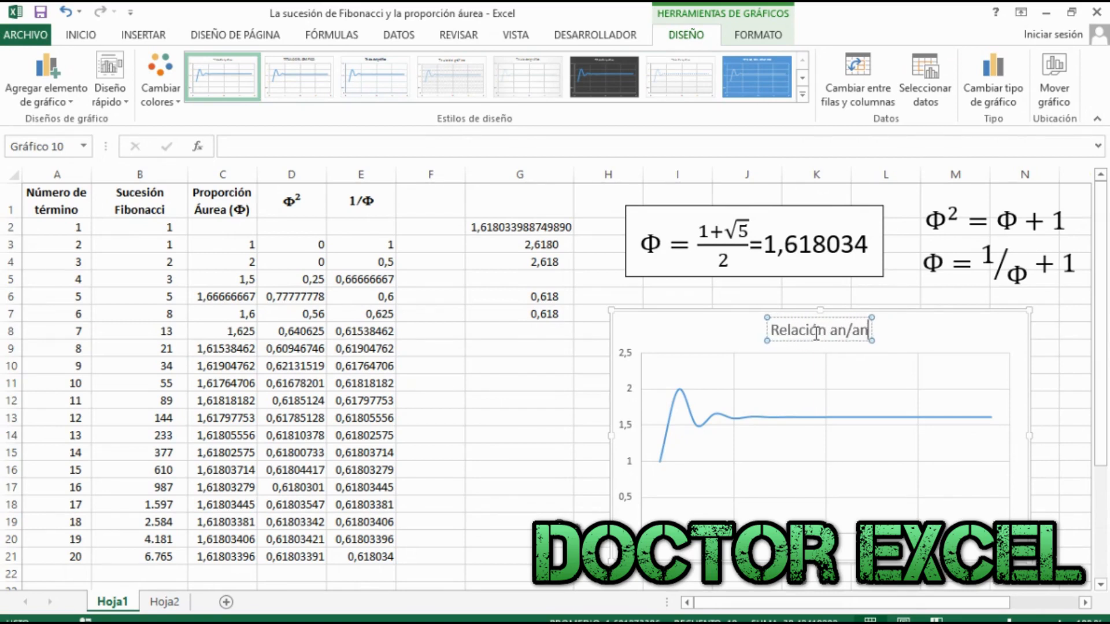
{"action": "type", "text": "-1"}
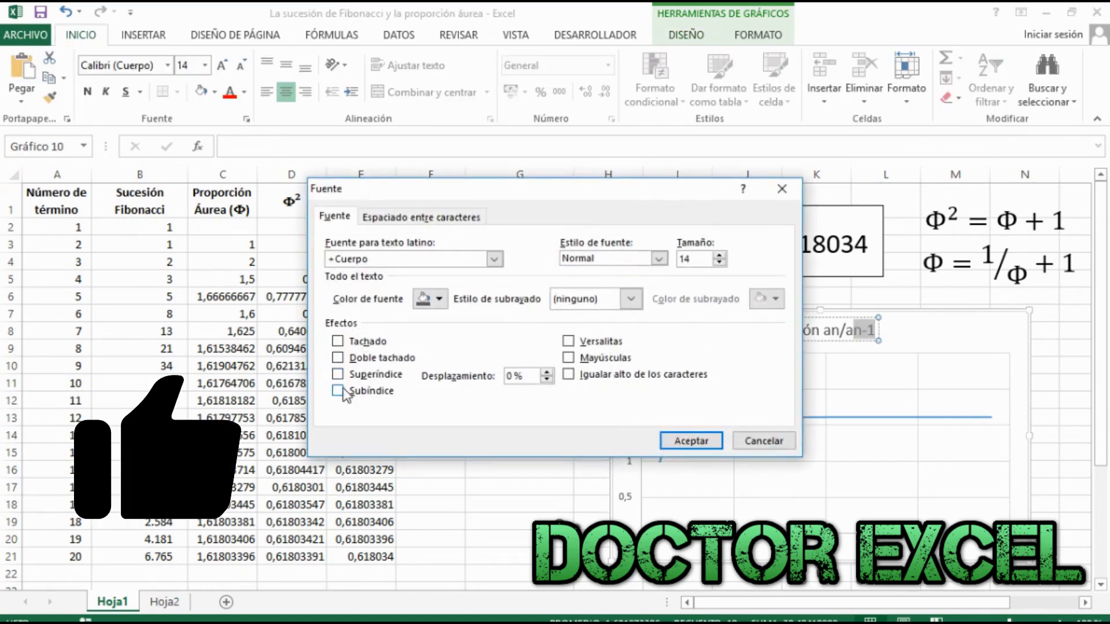
Step: Format the "n-1" and "n" indices in the chart title as subscripts
{"action": "left_click", "coordinate": [337, 391]}
{"action": "left_click", "coordinate": [691, 440]}
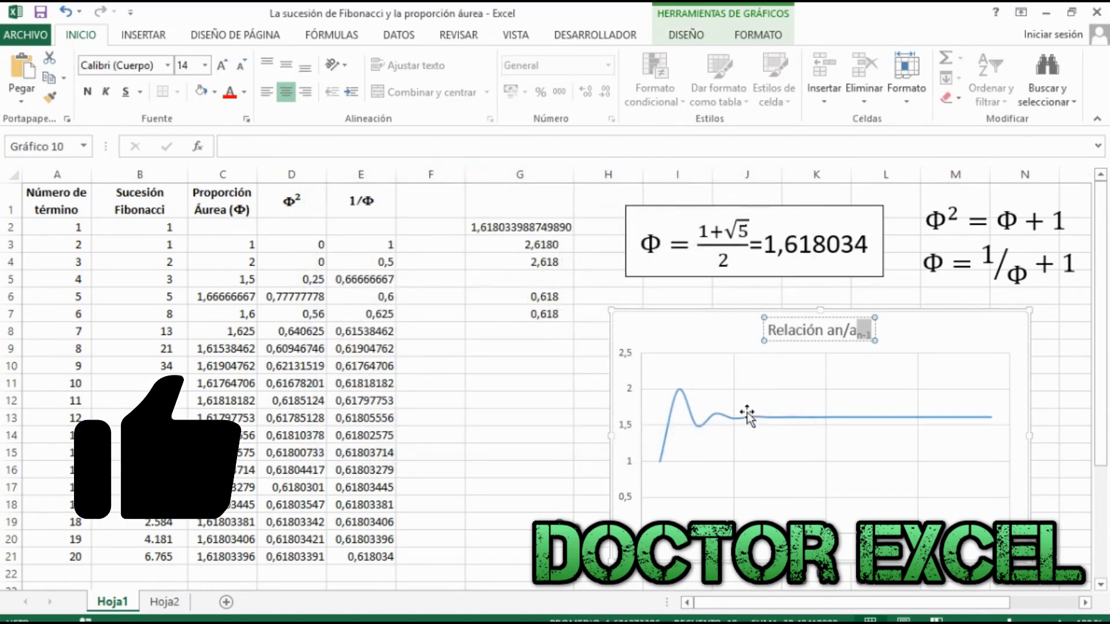
{"action": "left_click_drag", "start_coordinate": [835, 331], "coordinate": [843, 332]}
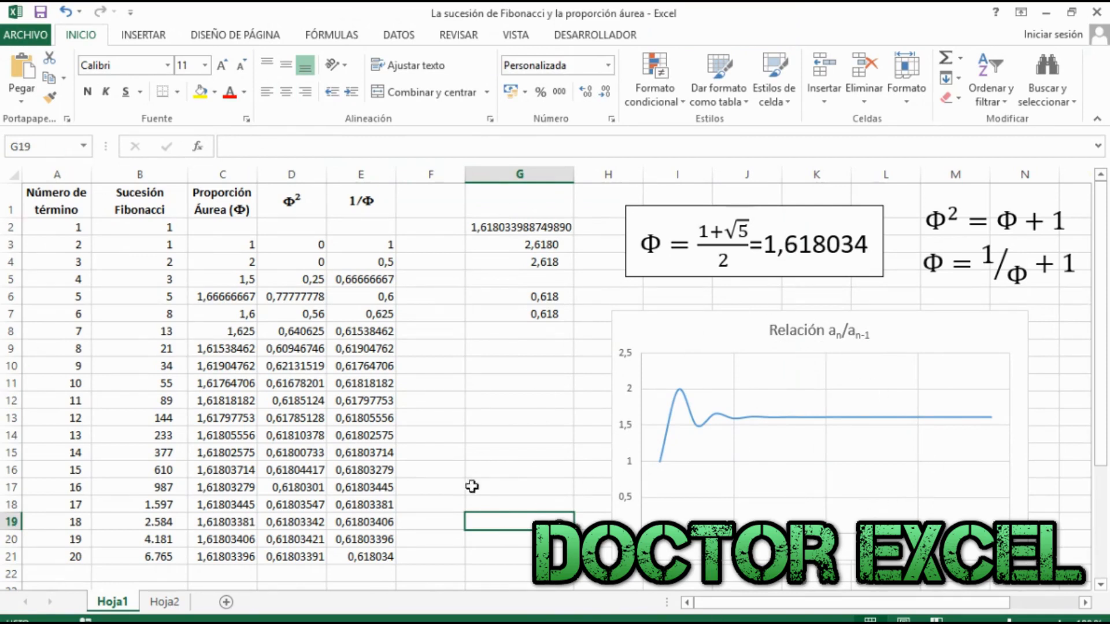
Step: Copy the golden ratio formula from G2 into F3, widen column F to fit, and fill it down to F21
{"action": "left_click", "coordinate": [518, 228]}
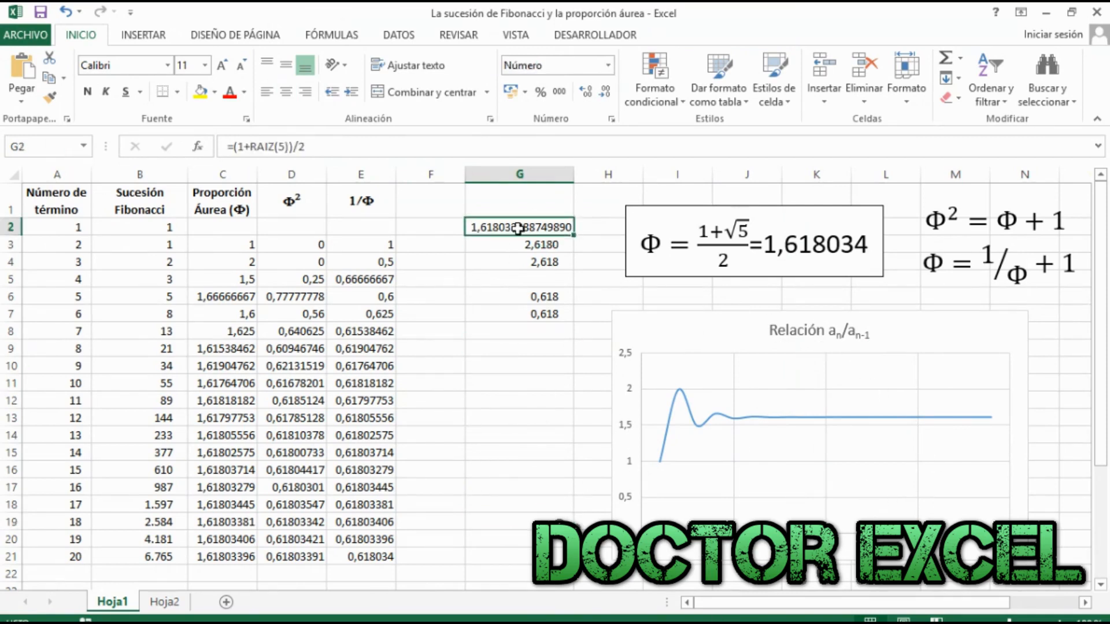
{"action": "key", "text": "ctrl+c"}
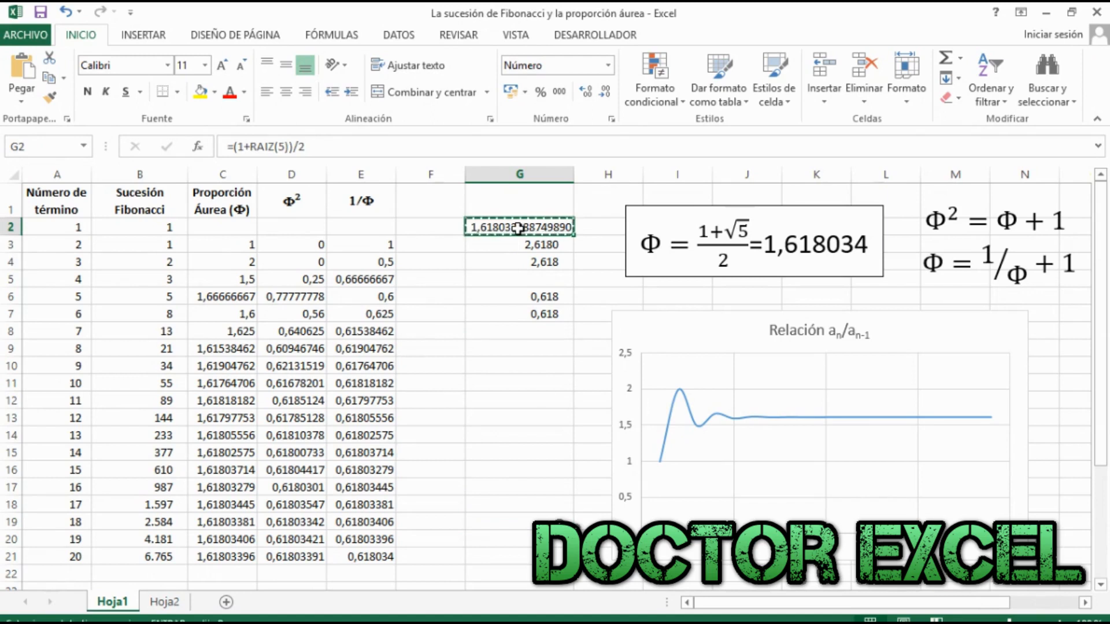
{"action": "left_click", "coordinate": [428, 245]}
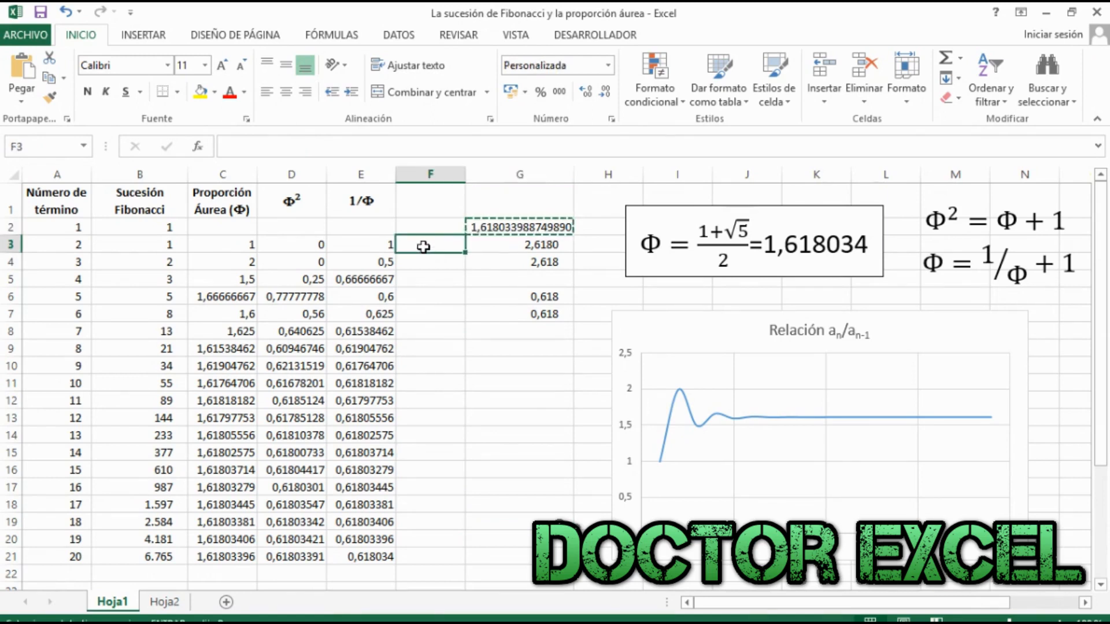
{"action": "key", "text": "ctrl+v"}
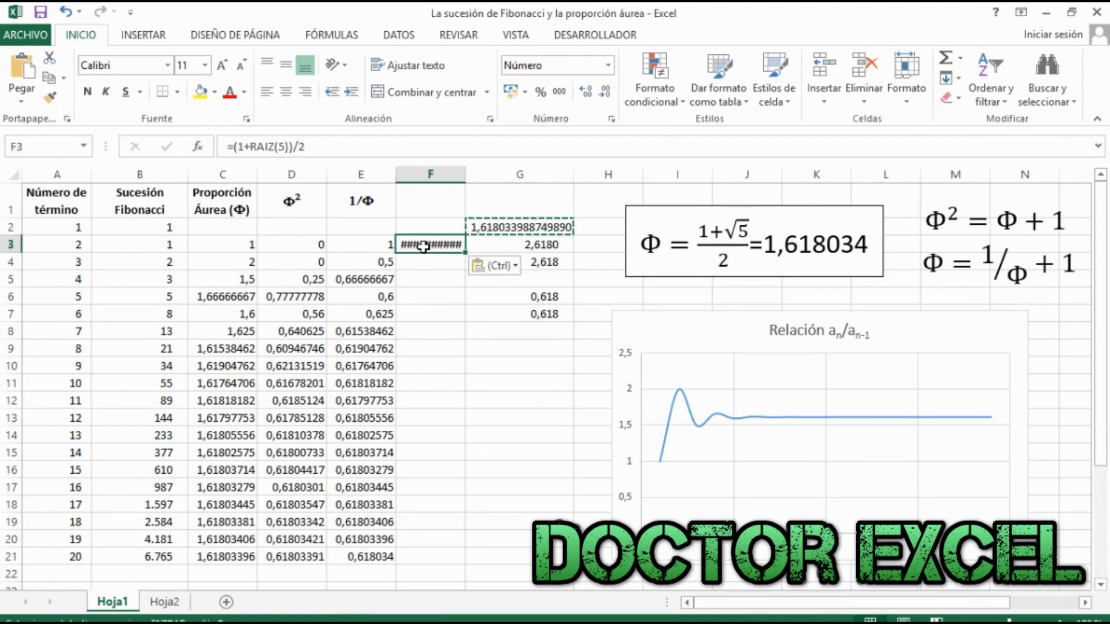
{"action": "double_click", "coordinate": [465, 167]}
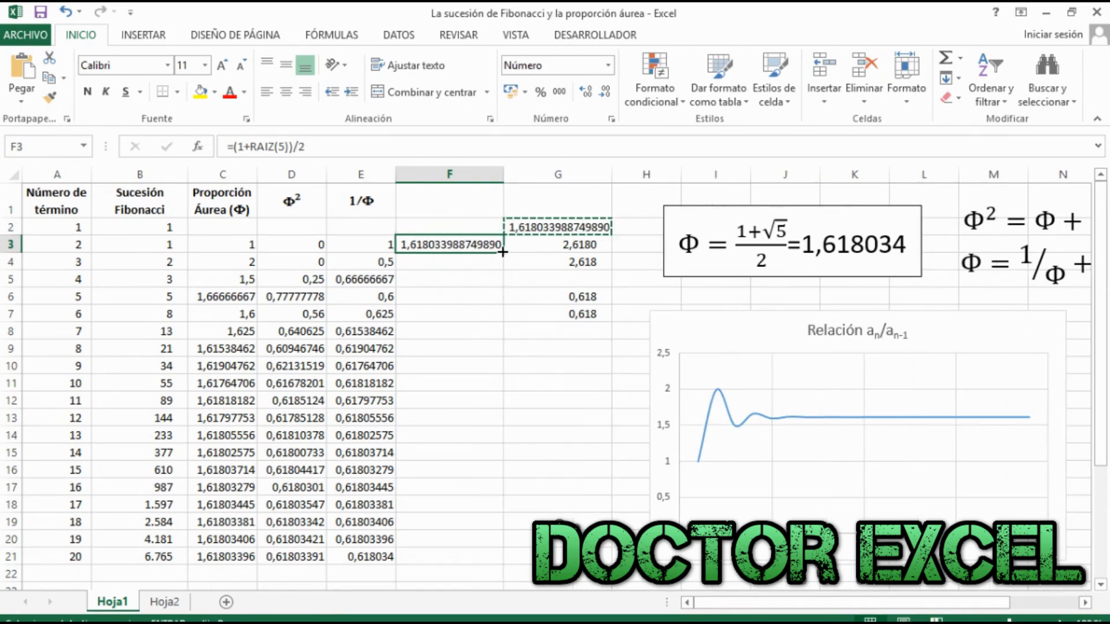
{"action": "left_click_drag", "start_coordinate": [503, 251], "coordinate": [501, 562]}
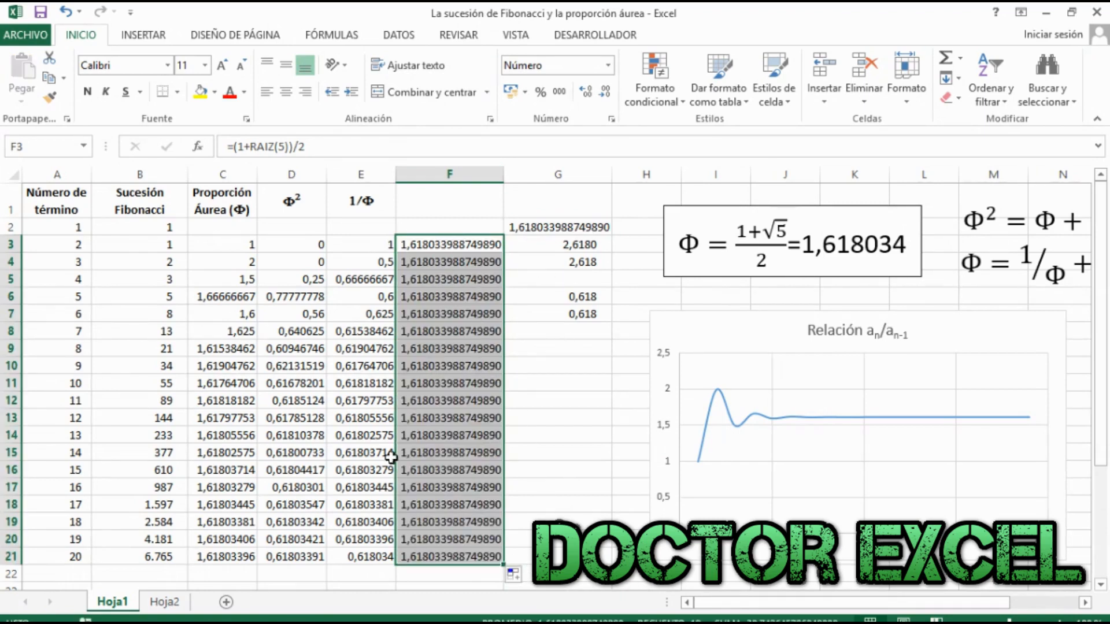
Step: Add a data series named "Proporción aurea" to the chart with Y values from F3:F21
{"action": "right_click", "coordinate": [992, 374]}
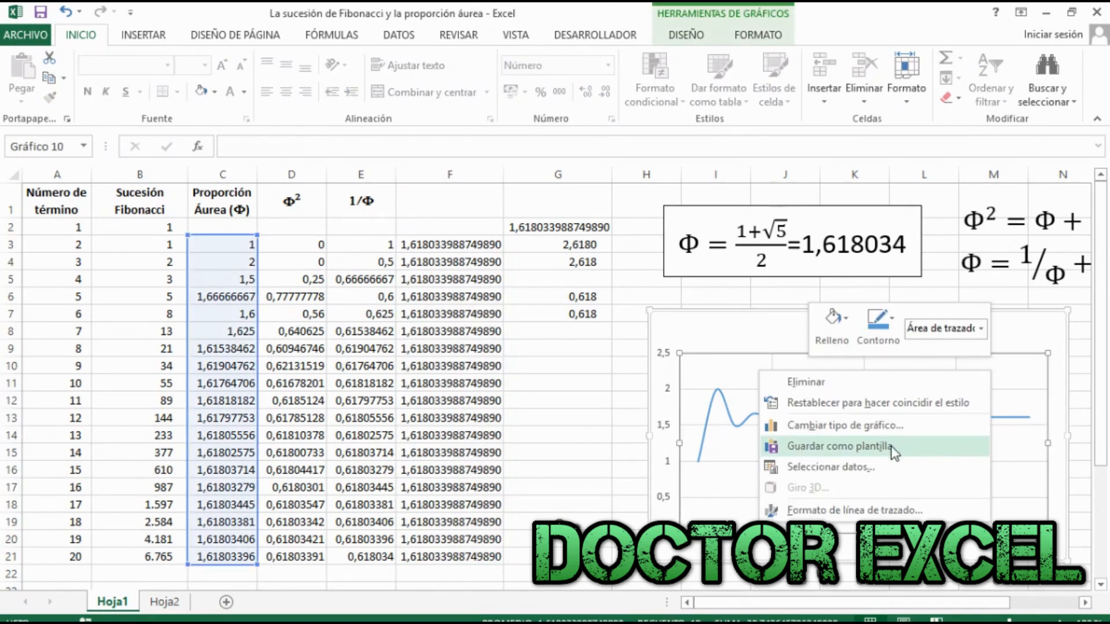
{"action": "left_click", "coordinate": [876, 470]}
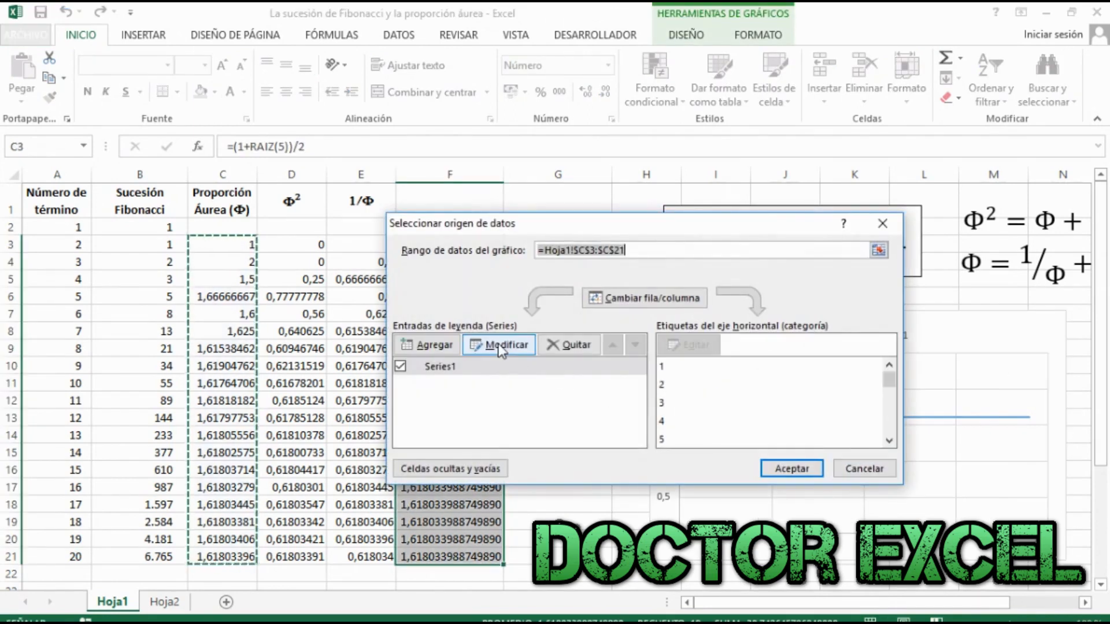
{"action": "left_click", "coordinate": [432, 345]}
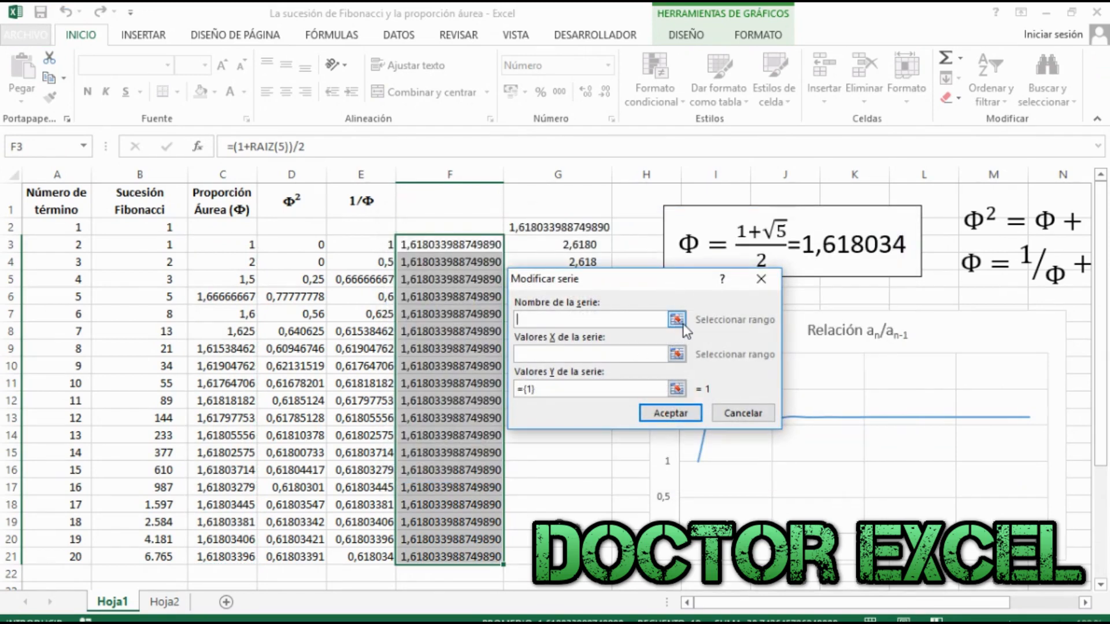
{"action": "type", "text": "Proporción aurea"}
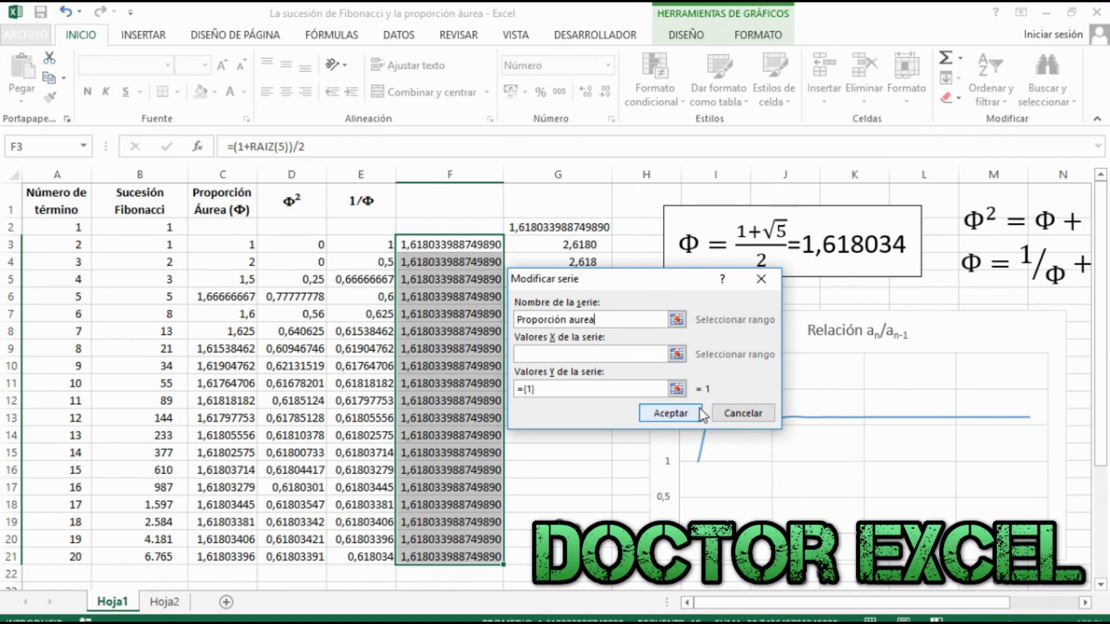
{"action": "key", "text": "Tab"}
{"action": "key", "text": "Tab"}
{"action": "left_click", "coordinate": [678, 389]}
{"action": "left_click_drag", "start_coordinate": [445, 243], "coordinate": [453, 556]}
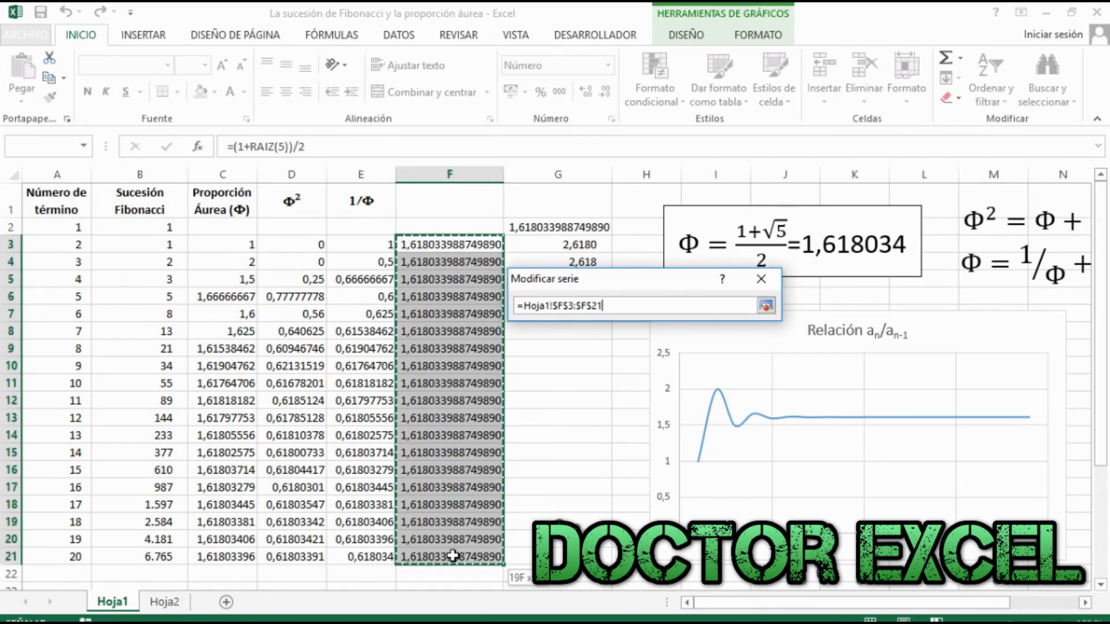
{"action": "left_click", "coordinate": [766, 306]}
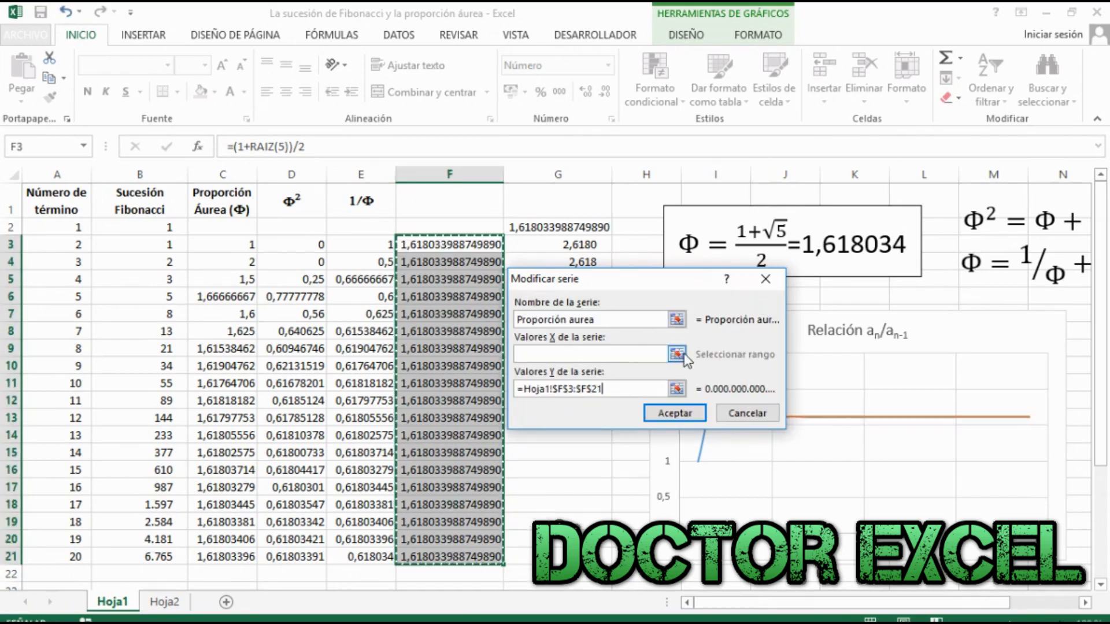
Step: Set the "Proporción aurea" series' X values to A3:A21 and apply the chart's data source changes
{"action": "left_click", "coordinate": [677, 354]}
{"action": "left_click_drag", "start_coordinate": [70, 245], "coordinate": [67, 557]}
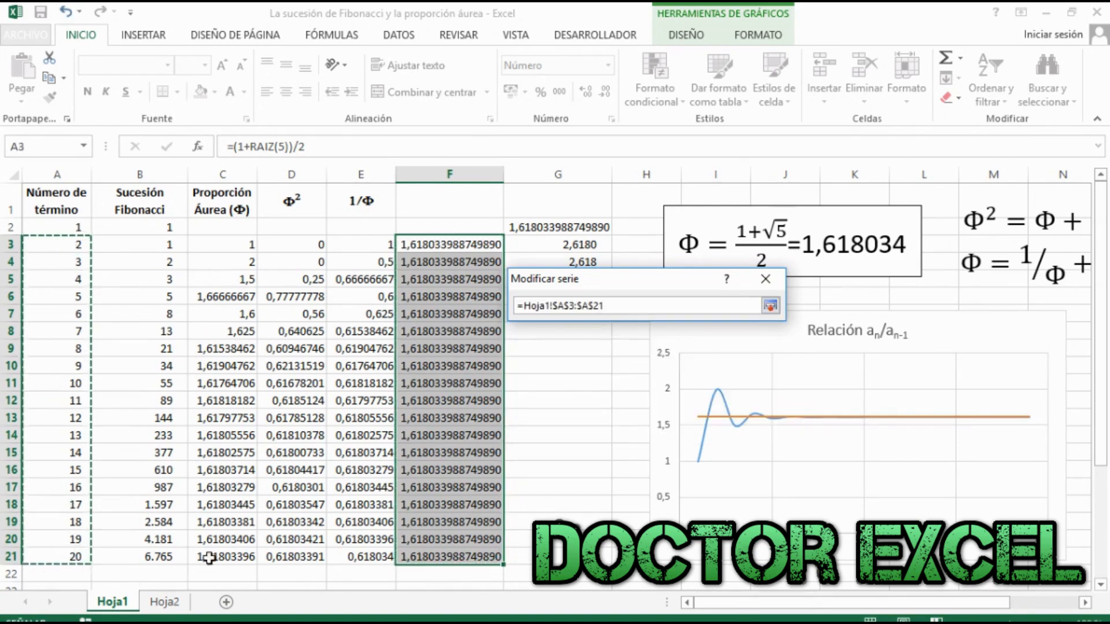
{"action": "left_click", "coordinate": [771, 307]}
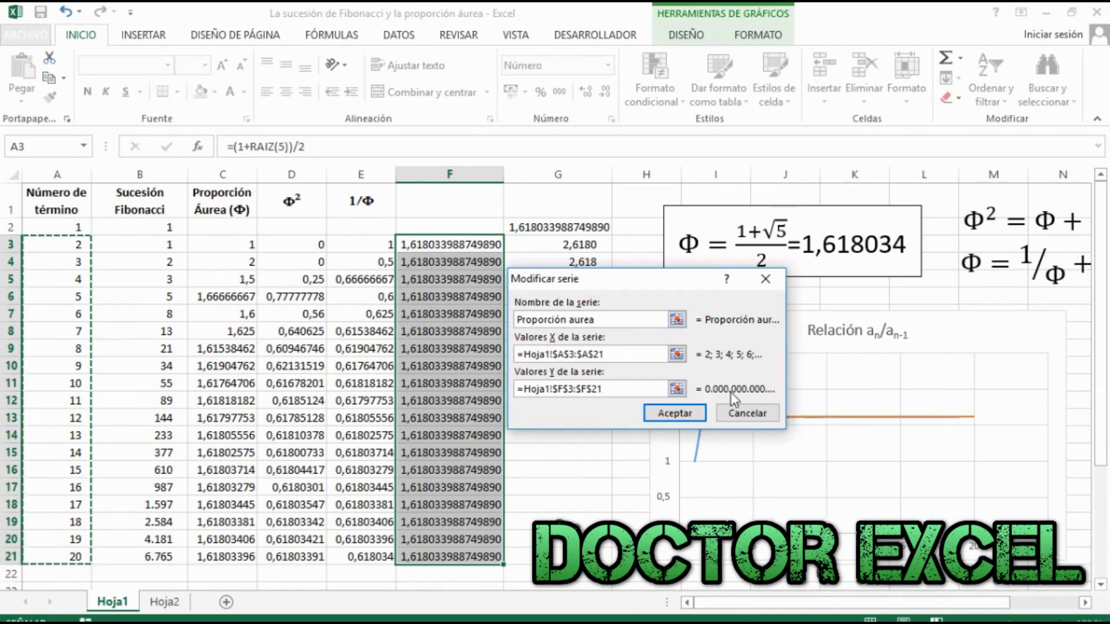
{"action": "left_click", "coordinate": [685, 415]}
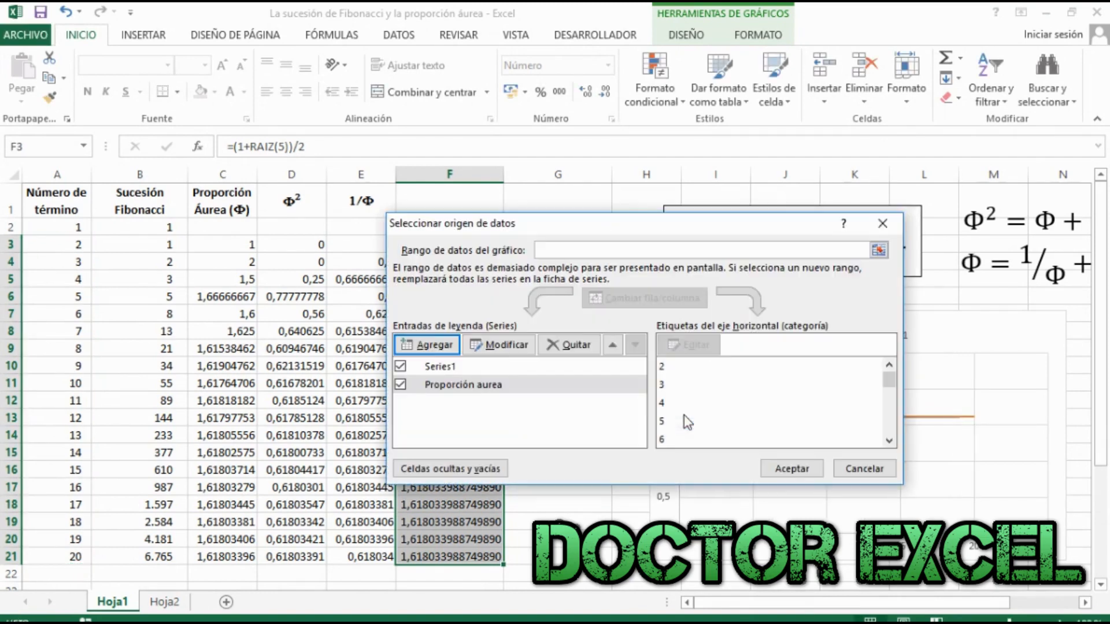
{"action": "left_click", "coordinate": [789, 473]}
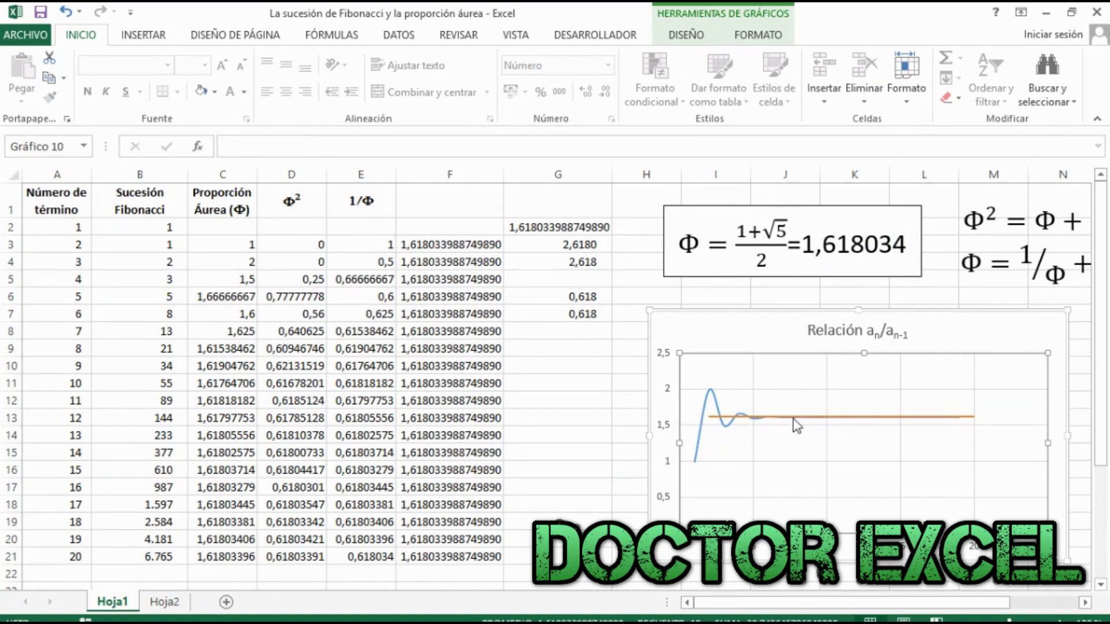
Step: Show one more decimal place for the golden ratio values in F3:F21
{"action": "mouse_move", "coordinate": [794, 417]}
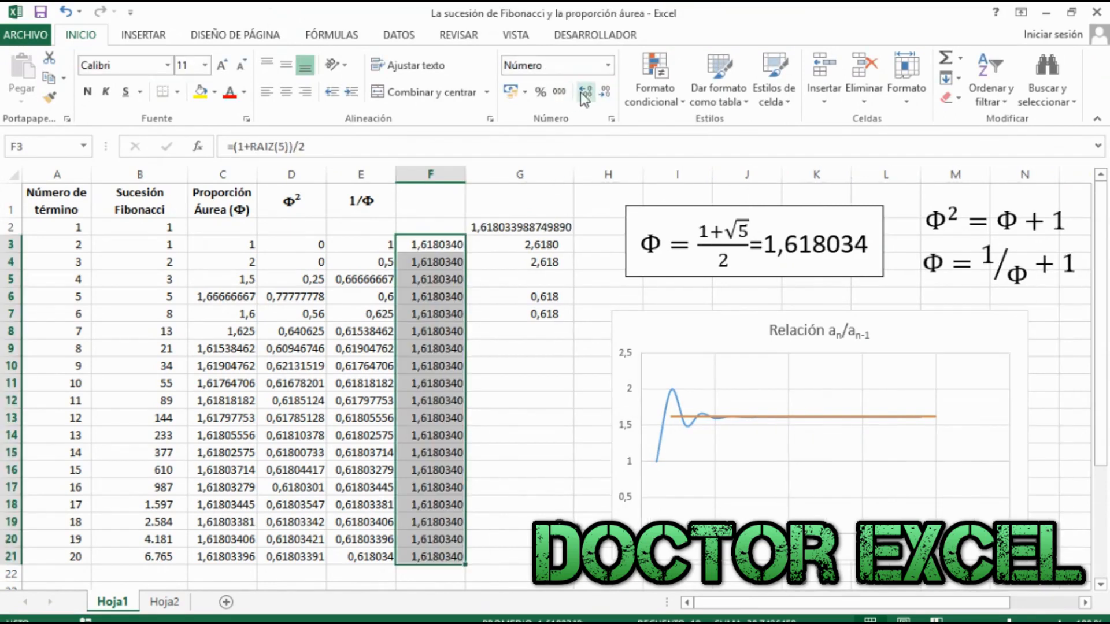
{"action": "left_click", "coordinate": [583, 92]}
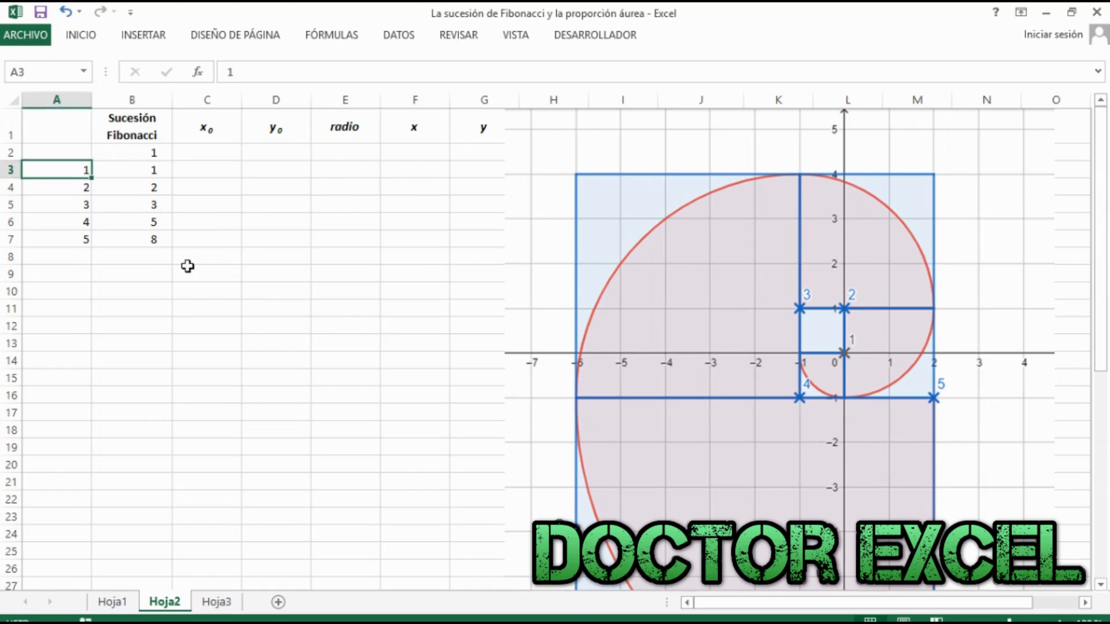
Step: Enter 0 for both x₀ and y₀ of the first center, in C3 and D3 of Hoja2
{"action": "left_click", "coordinate": [206, 171]}
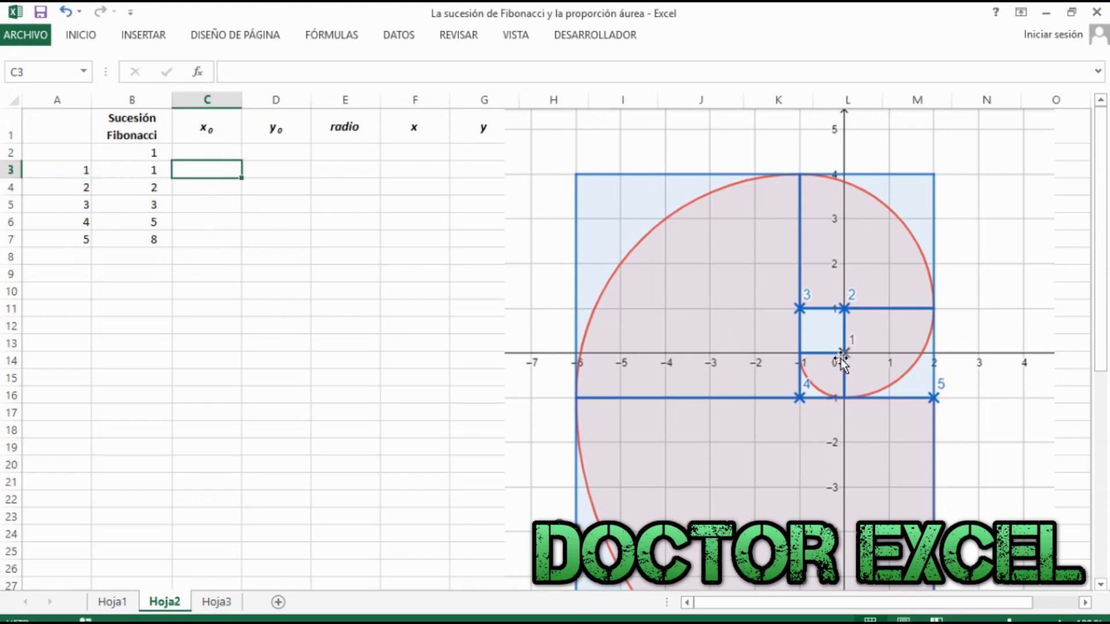
{"action": "type", "text": "0"}
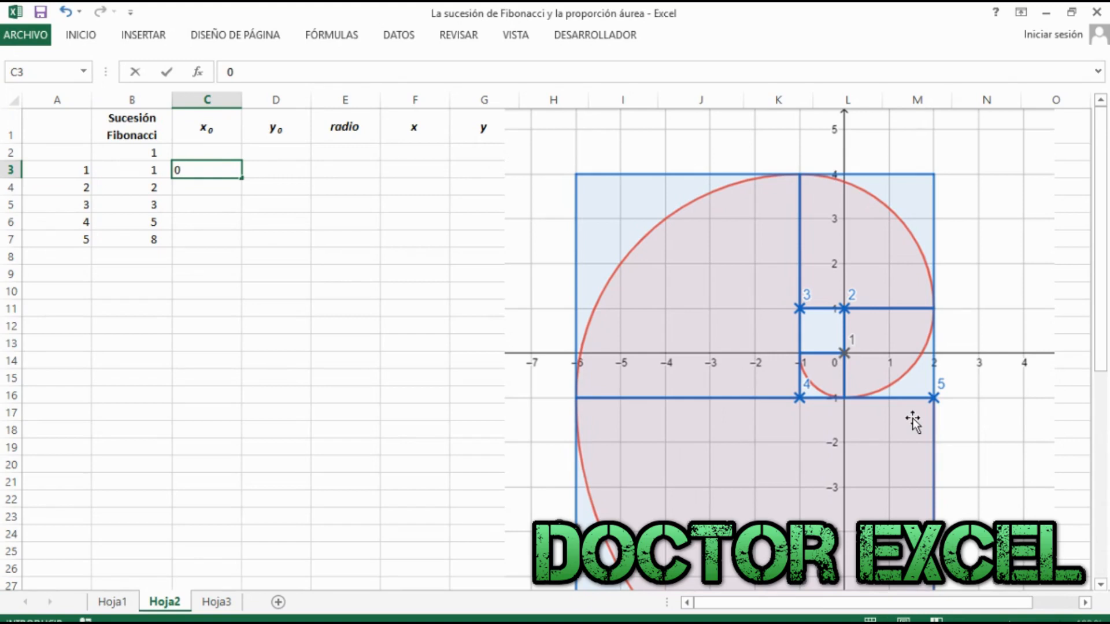
{"action": "key", "text": "Tab"}
{"action": "type", "text": "0"}
{"action": "key", "text": "Return"}
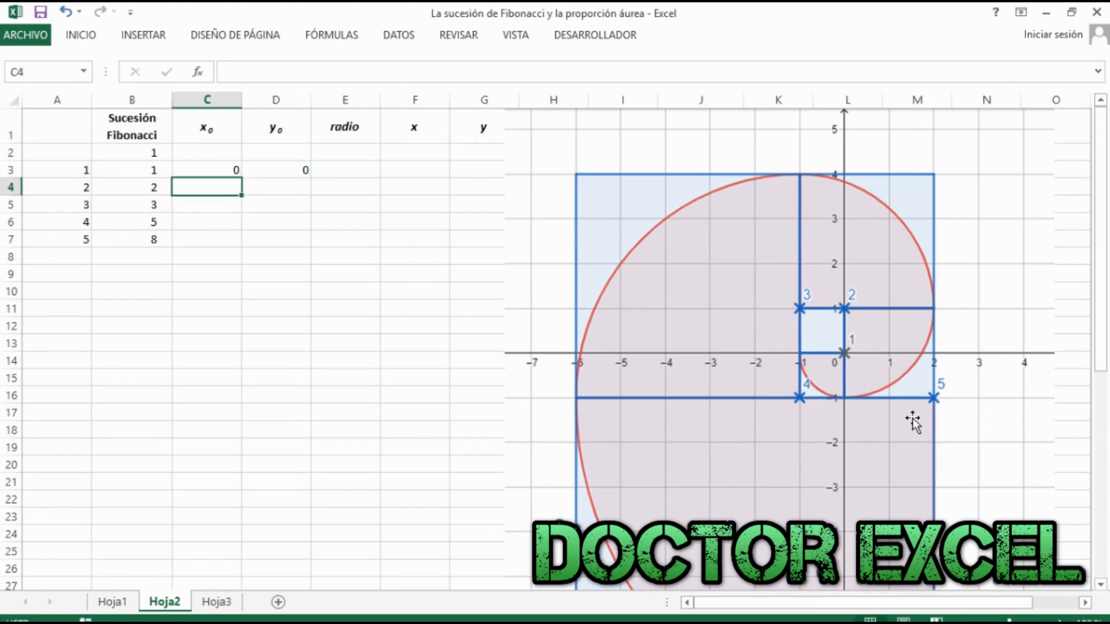
Step: Enter =B3 as the radius in E3 and fill the formula down to E7
{"action": "left_click", "coordinate": [339, 170]}
{"action": "type", "text": "="}
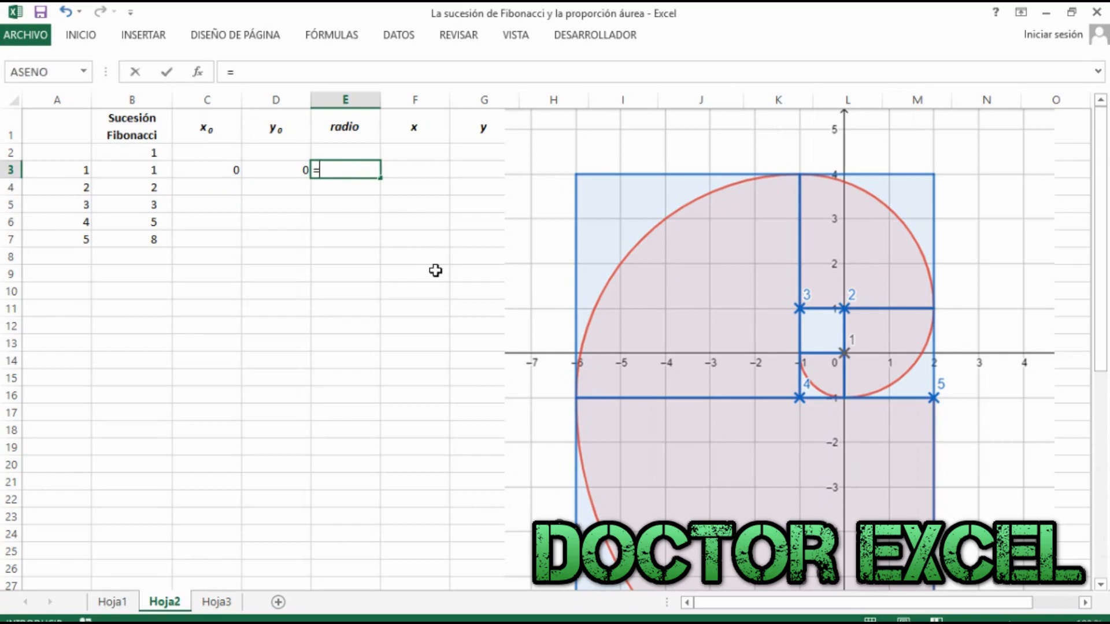
{"action": "left_click", "coordinate": [157, 173]}
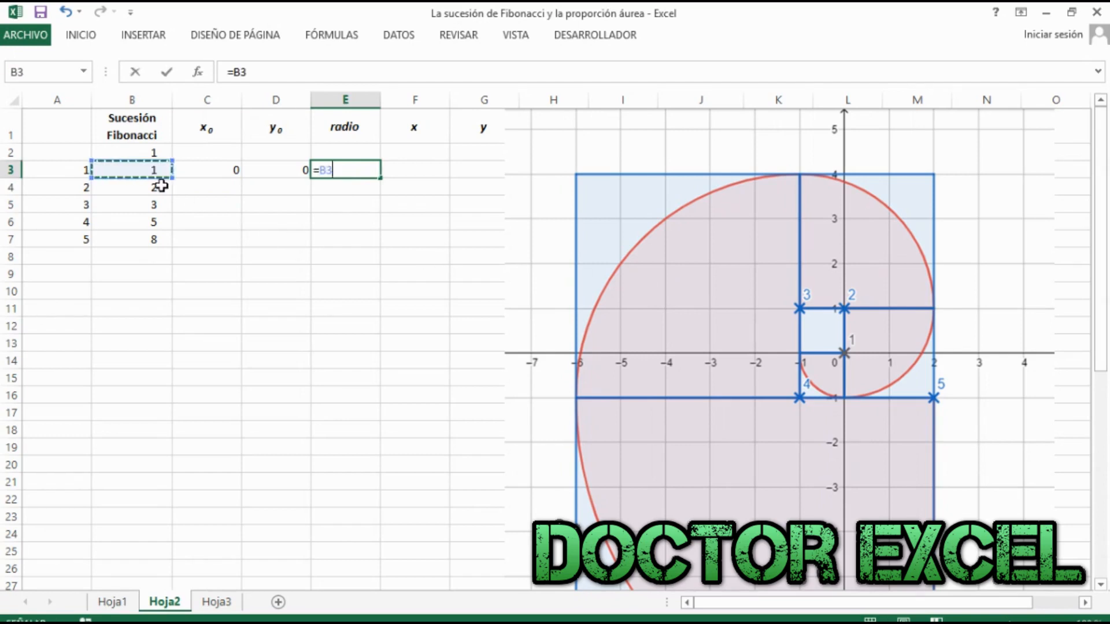
{"action": "key", "text": "Return"}
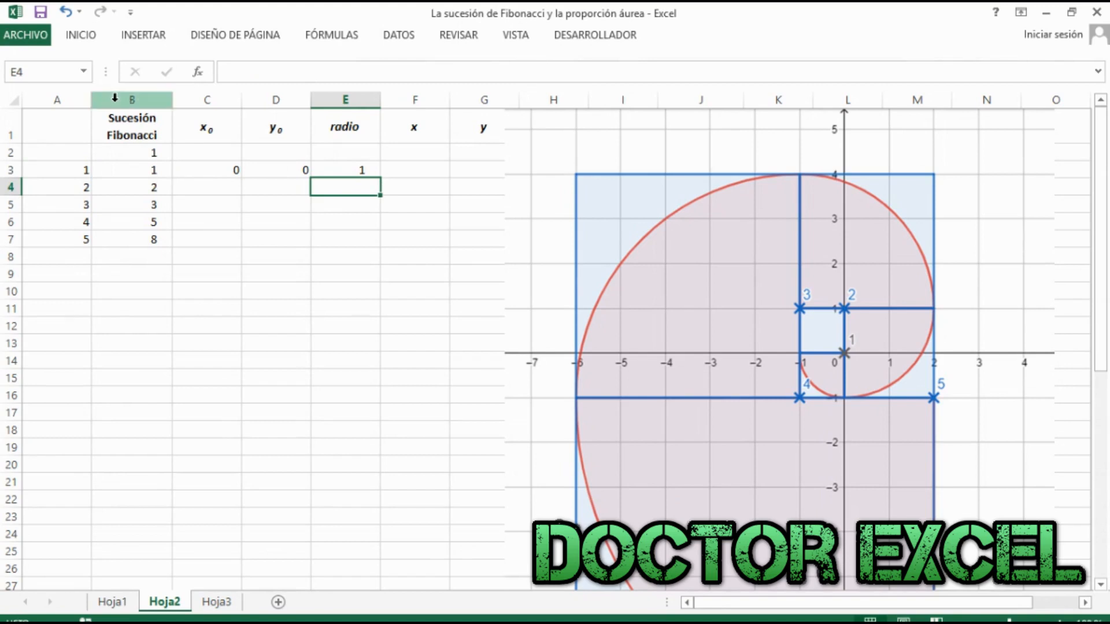
{"action": "left_click", "coordinate": [352, 169]}
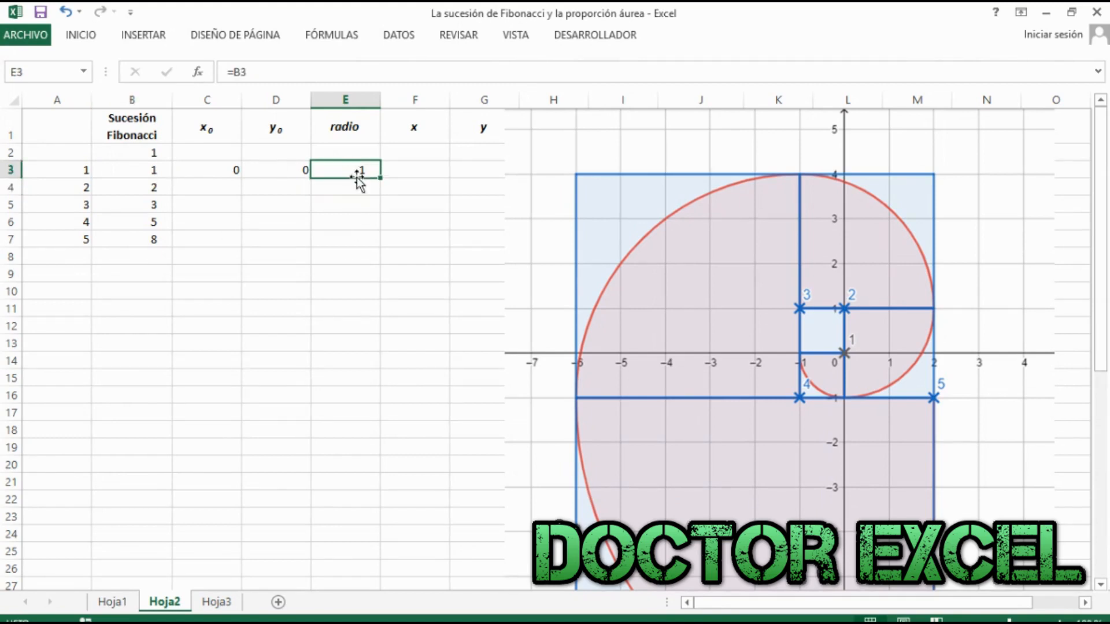
{"action": "left_click_drag", "start_coordinate": [382, 177], "coordinate": [373, 247]}
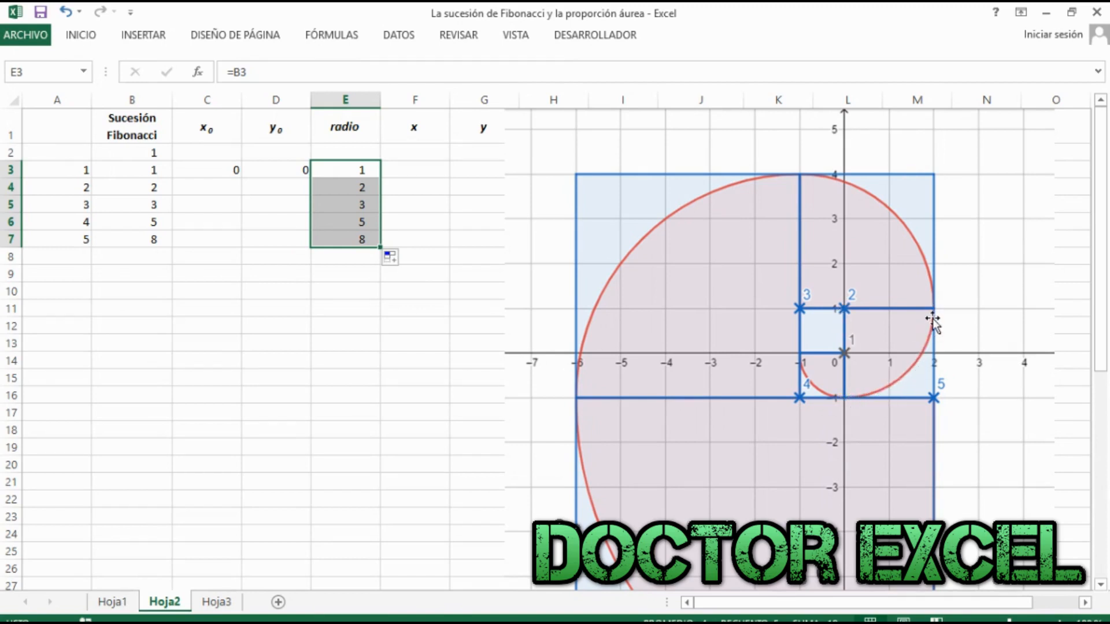
{"action": "left_click", "coordinate": [315, 362]}
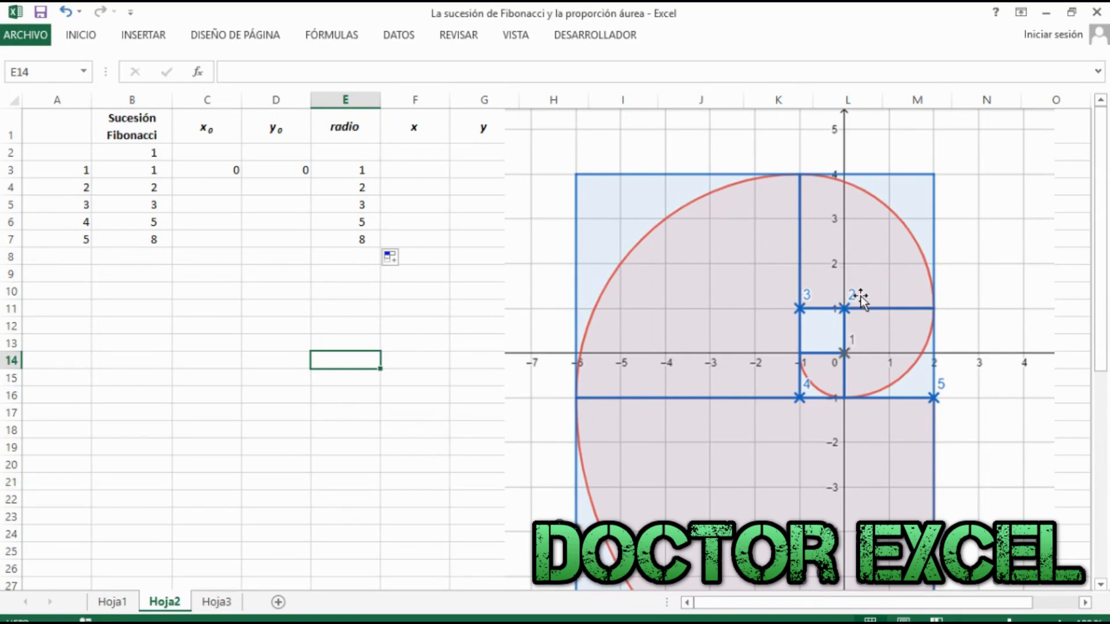
Step: Enter =C3 in C4 as the second center's x₀
{"action": "left_click", "coordinate": [207, 188]}
{"action": "type", "text": "="}
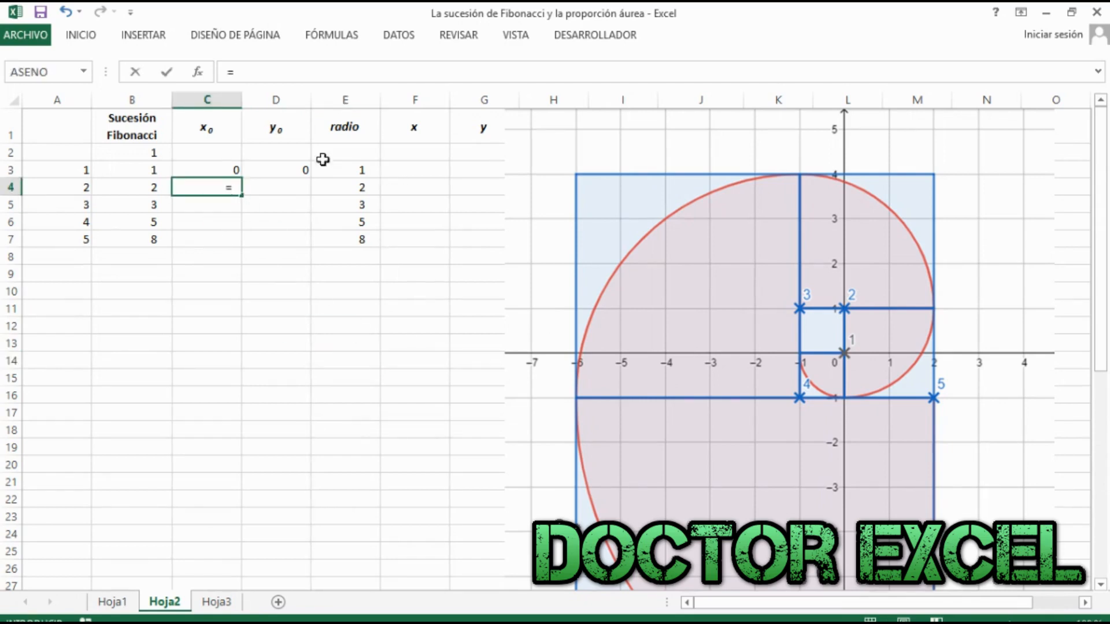
{"action": "left_click", "coordinate": [210, 170]}
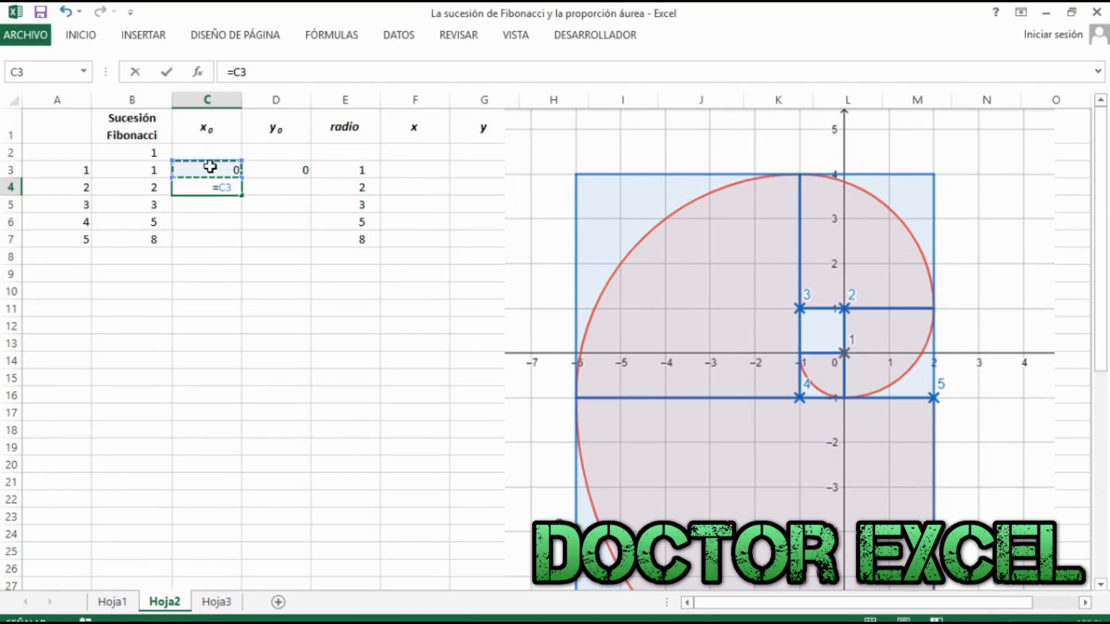
{"action": "key", "text": "Return"}
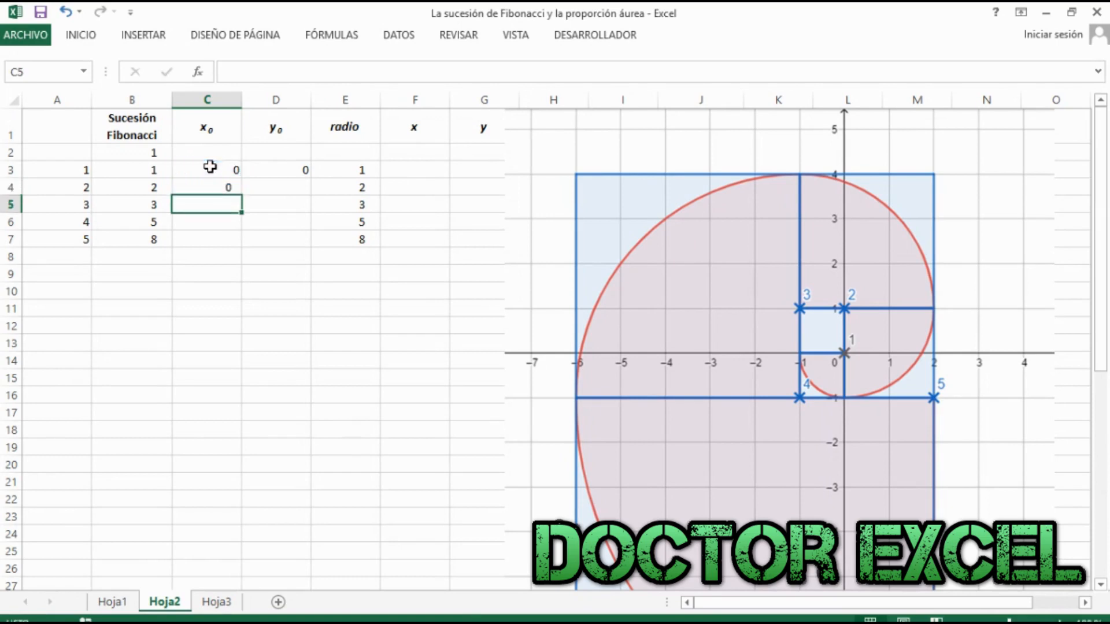
Step: Enter =D3+B2 in D4 as the second center's y₀
{"action": "left_click", "coordinate": [292, 186]}
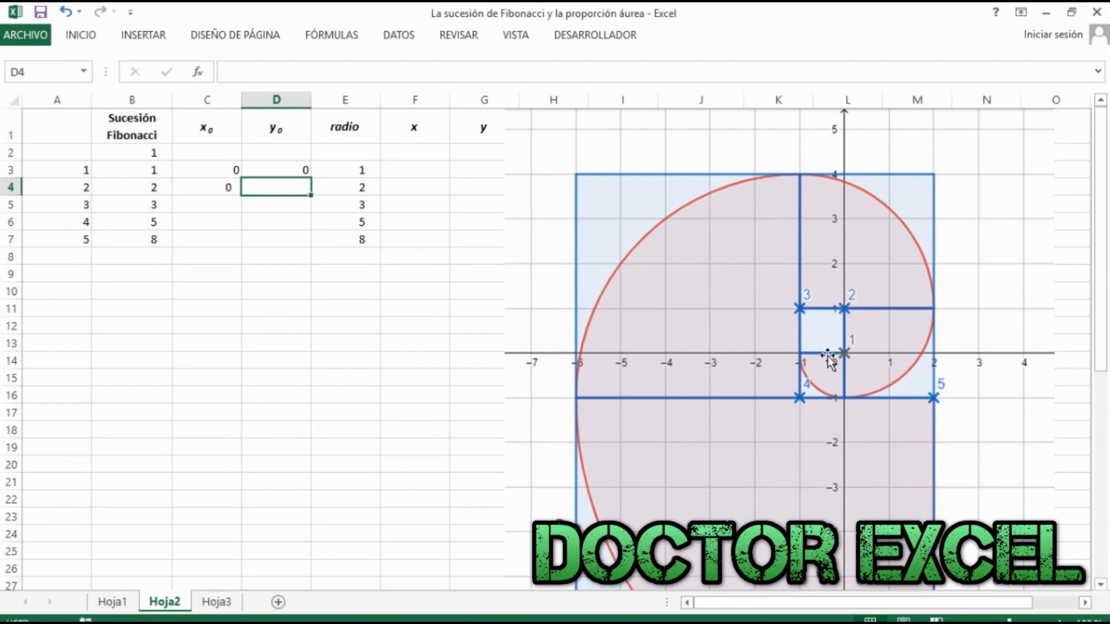
{"action": "type", "text": "="}
{"action": "left_click", "coordinate": [282, 169]}
{"action": "type", "text": "+"}
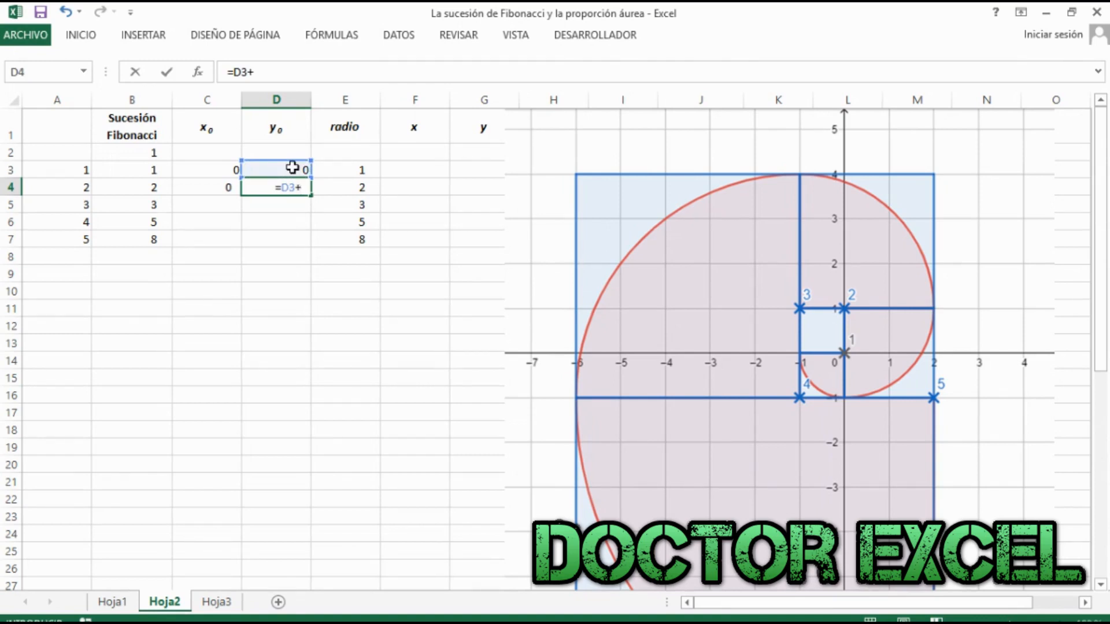
{"action": "left_click", "coordinate": [153, 152]}
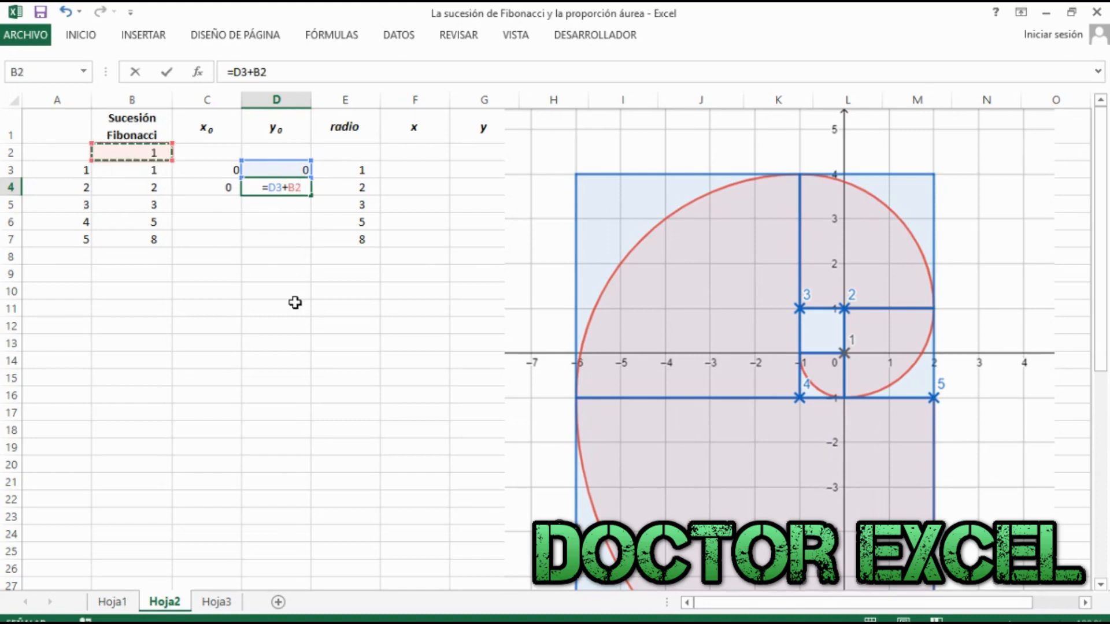
{"action": "key", "text": "Return"}
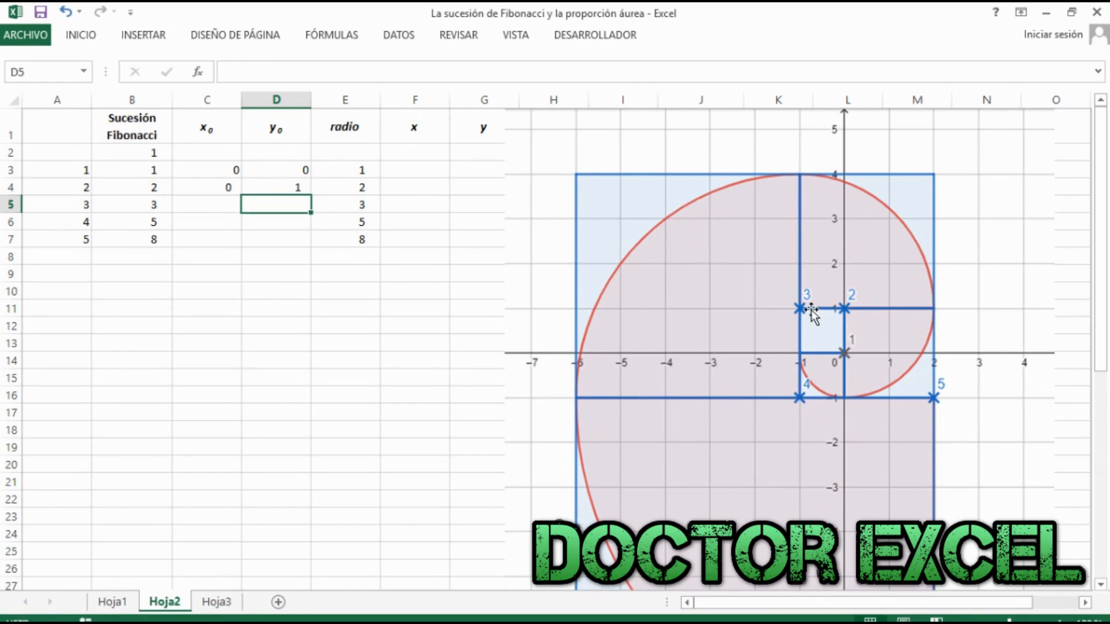
Step: Enter =D4 in D5 as the third center's y₀
{"action": "left_click", "coordinate": [217, 204]}
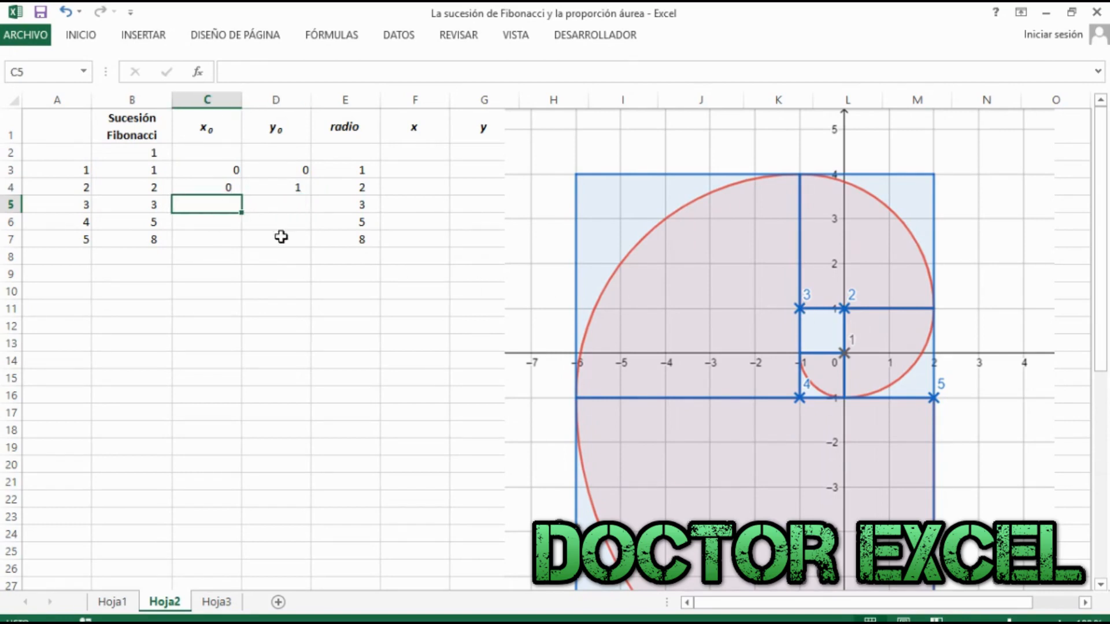
{"action": "left_click", "coordinate": [286, 209]}
{"action": "type", "text": "="}
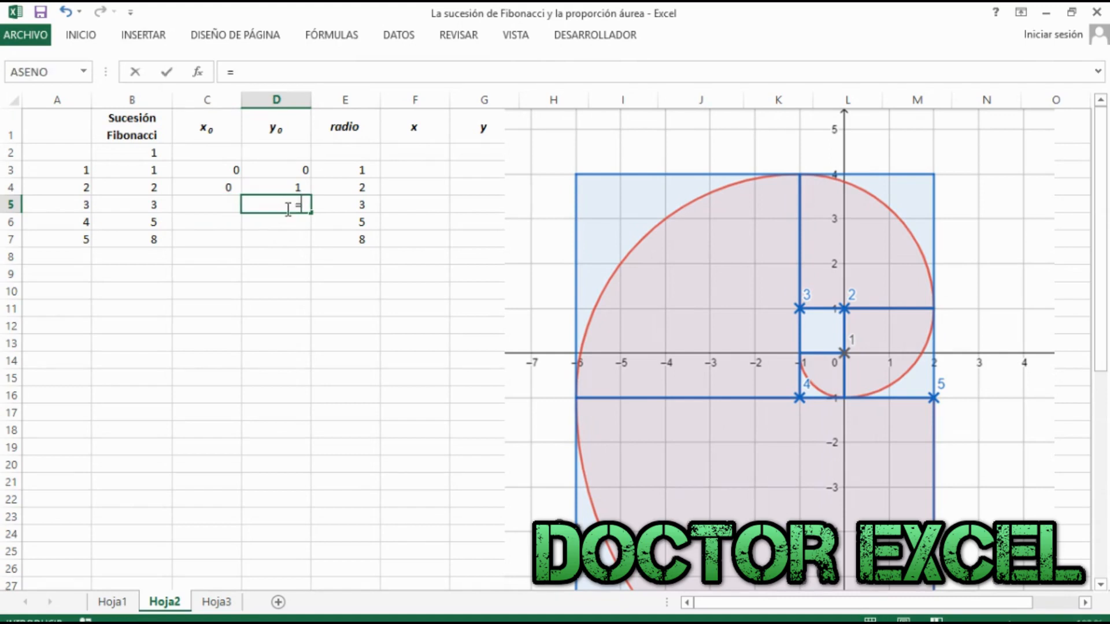
{"action": "left_click", "coordinate": [291, 188]}
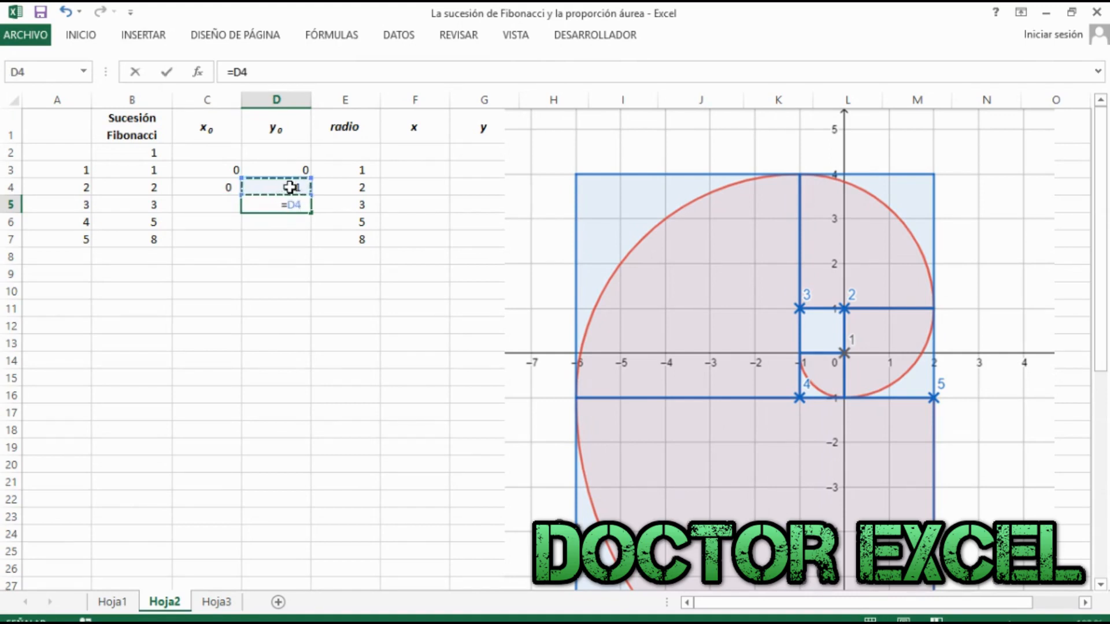
{"action": "key", "text": "Return"}
Step: Enter =C4-B3 in C5 as the third center's x₀
{"action": "left_click", "coordinate": [216, 205]}
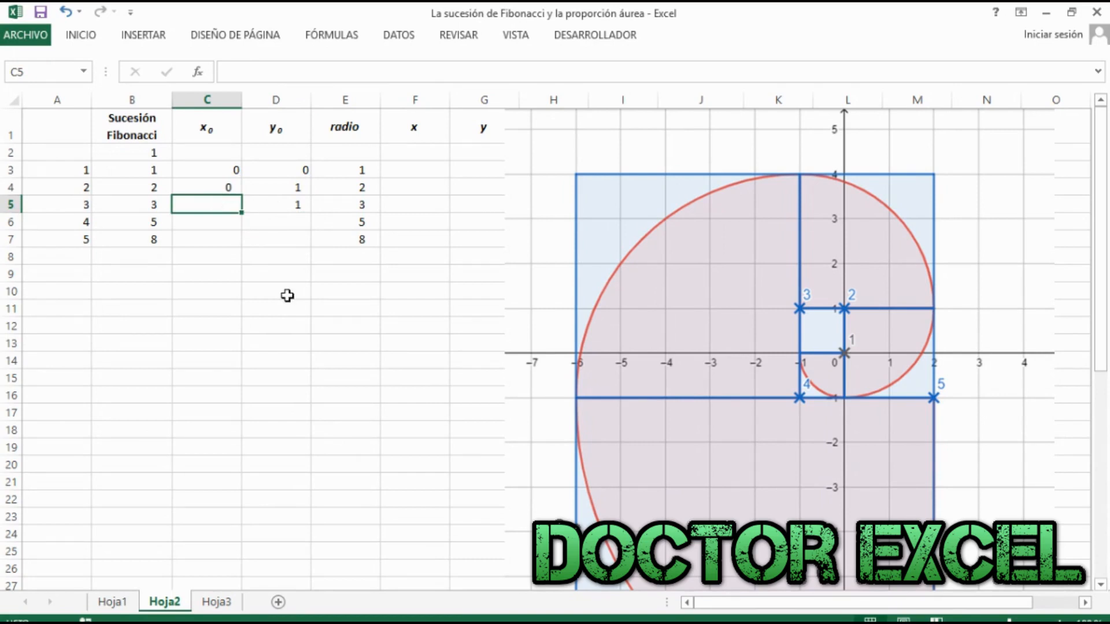
{"action": "type", "text": "="}
{"action": "left_click", "coordinate": [221, 187]}
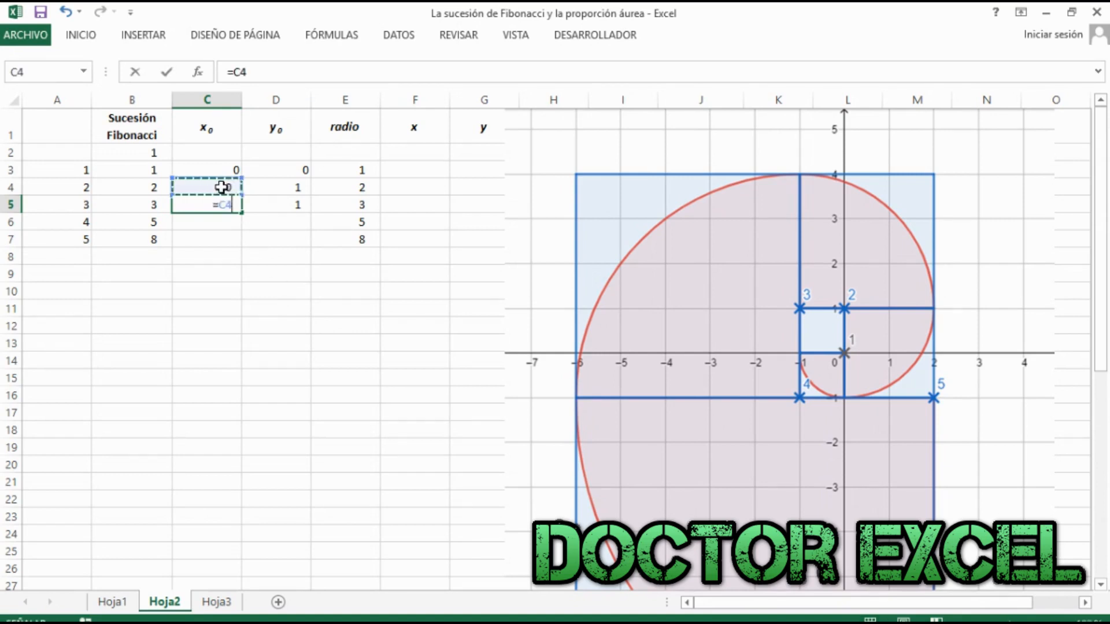
{"action": "type", "text": "-"}
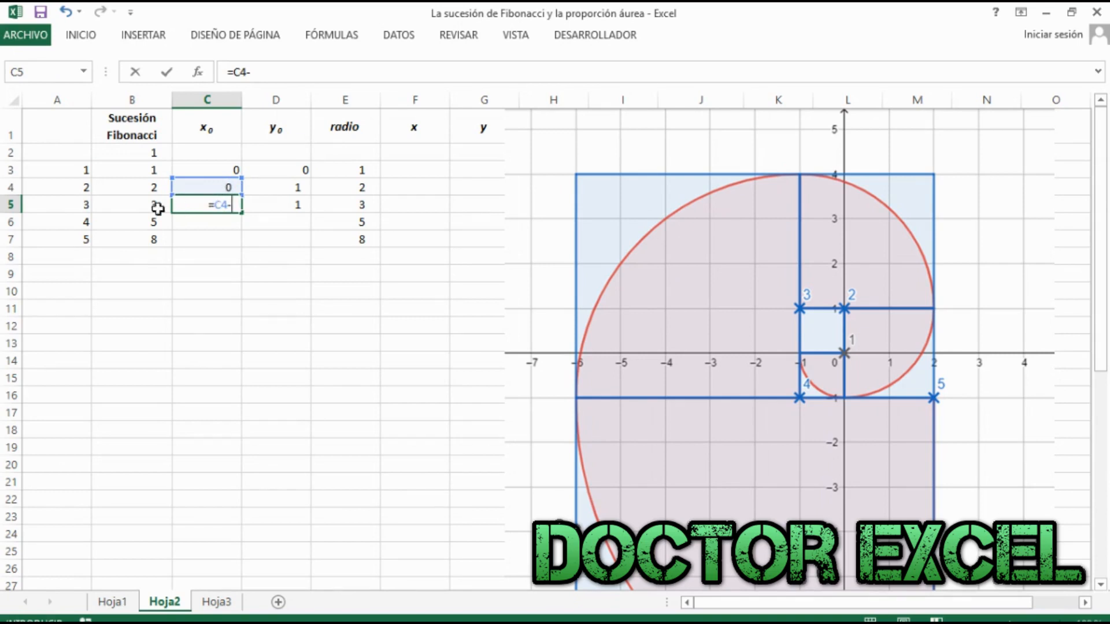
{"action": "left_click", "coordinate": [154, 170]}
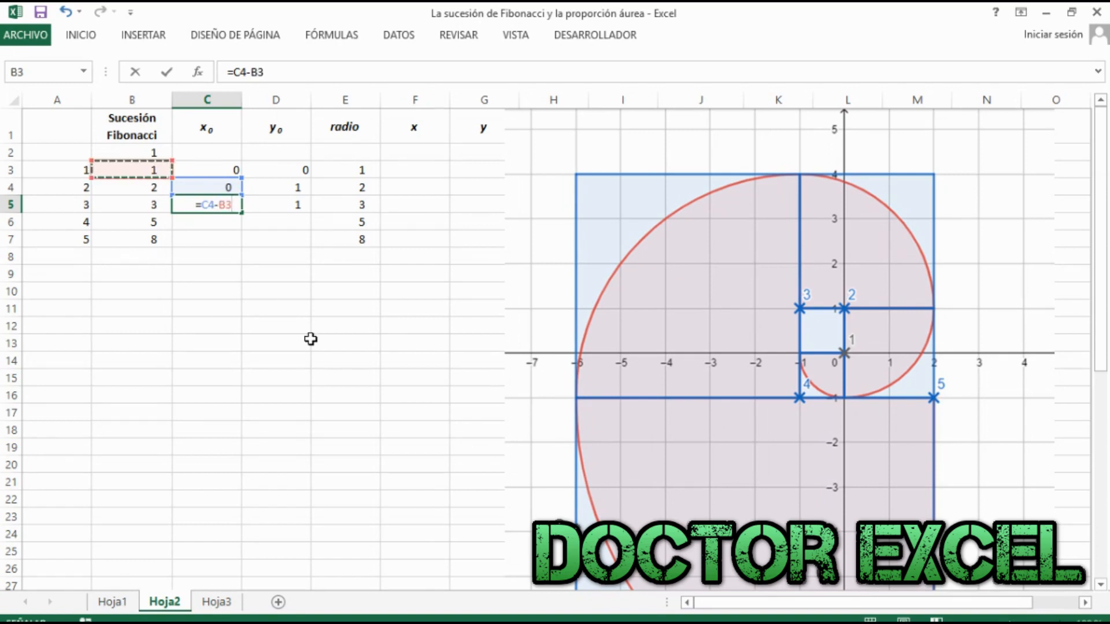
{"action": "key", "text": "Return"}
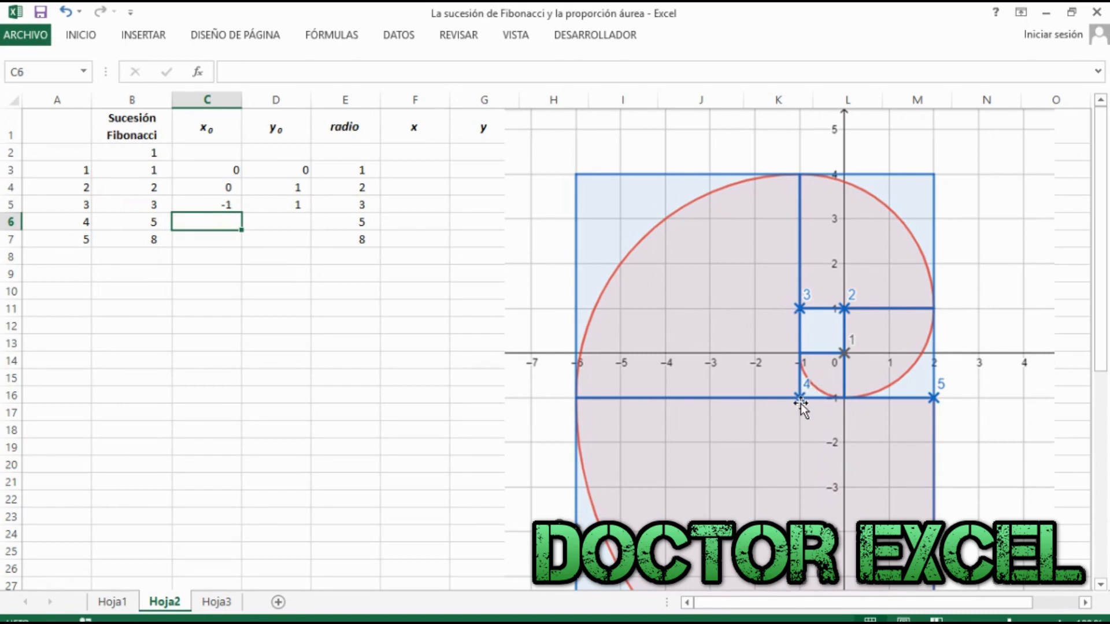
Step: Enter =C5 in C6 as the fourth center's x₀
{"action": "left_click", "coordinate": [11, 223]}
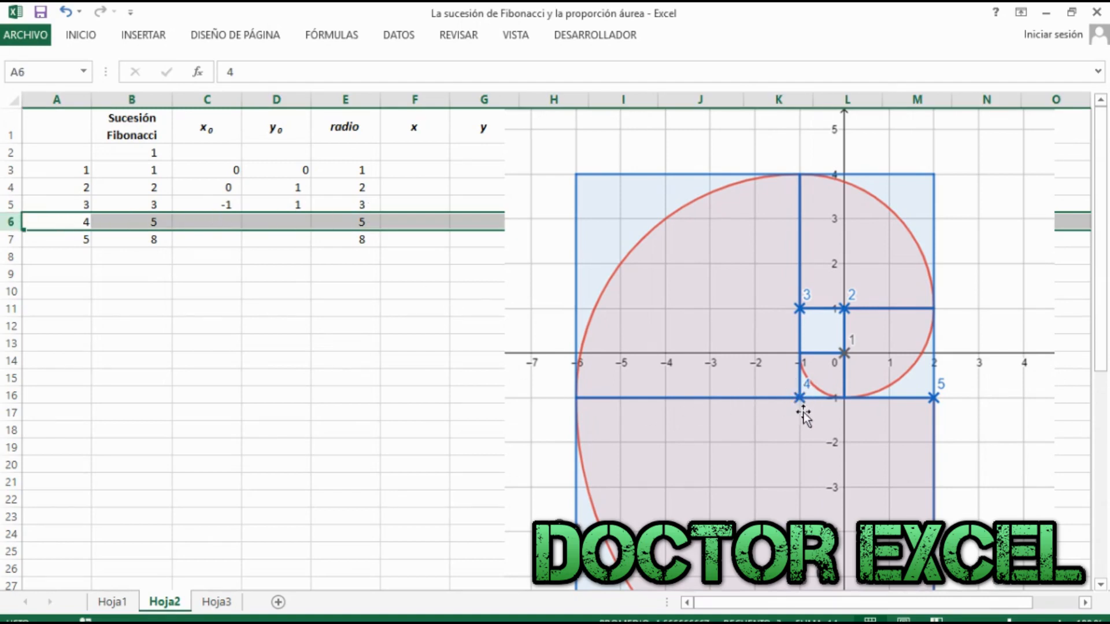
{"action": "left_click", "coordinate": [225, 223]}
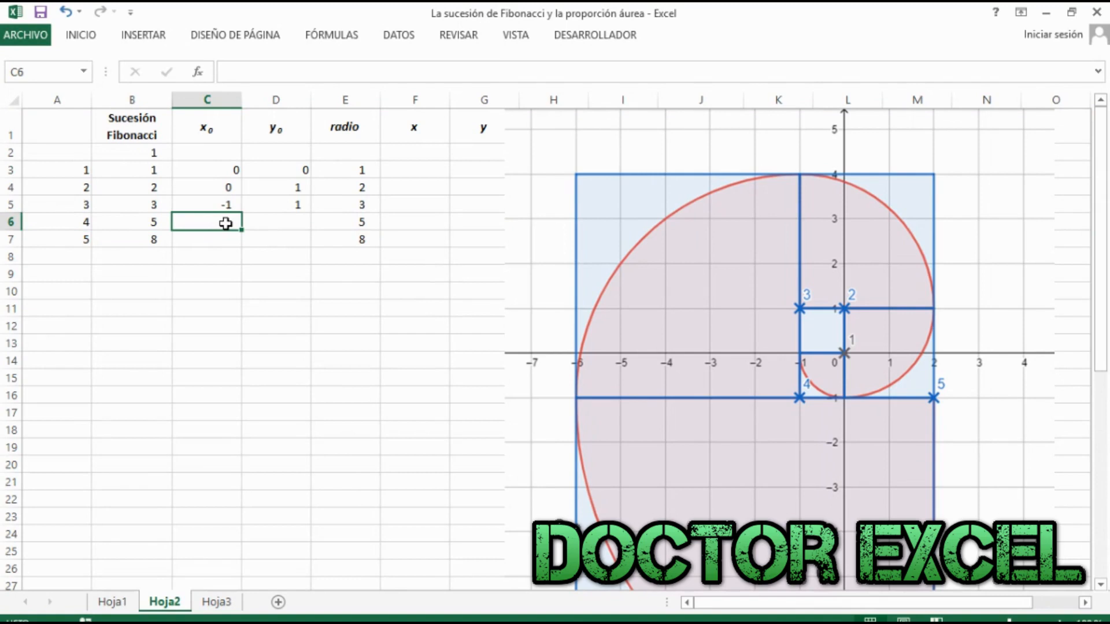
{"action": "type", "text": "="}
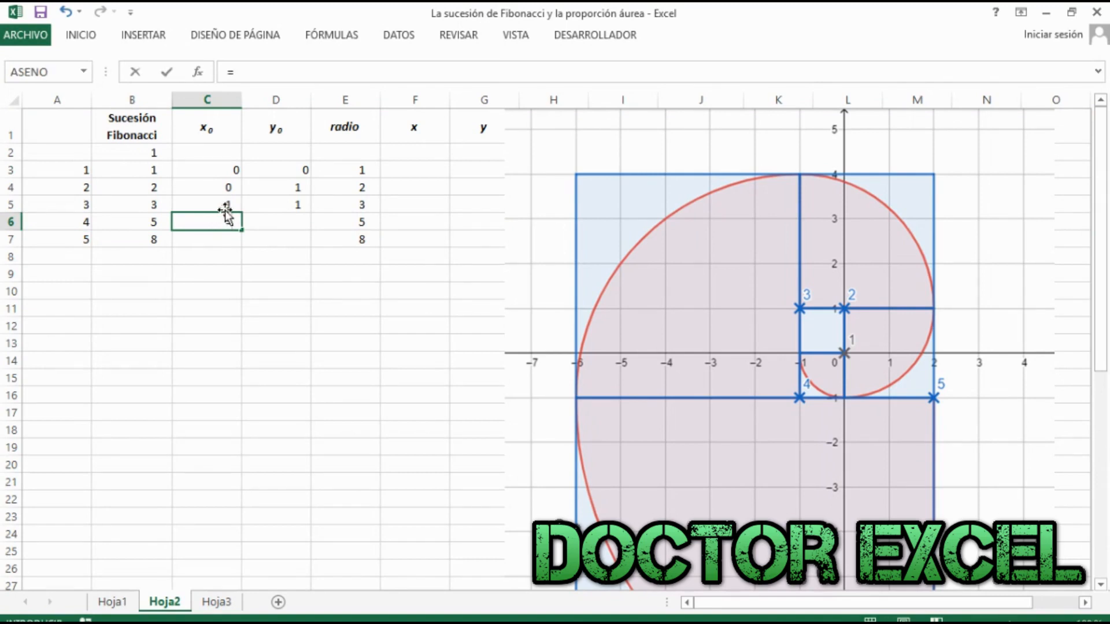
{"action": "left_click", "coordinate": [225, 207]}
{"action": "key", "text": "Return"}
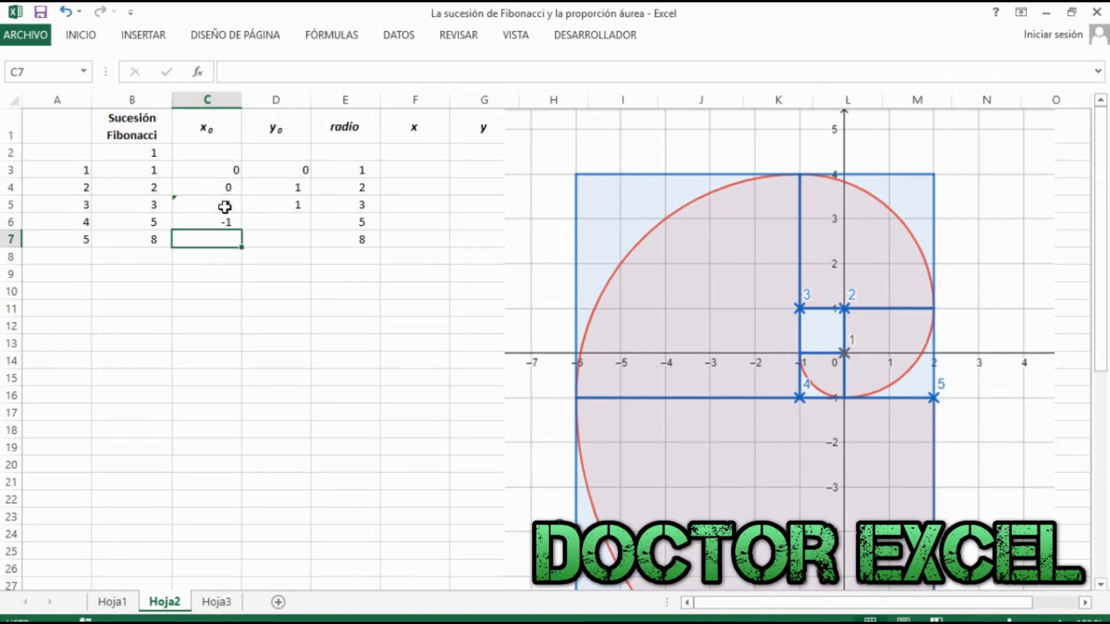
Step: Enter =D5-B4 in D6 as the fourth center's y₀
{"action": "left_click", "coordinate": [279, 220]}
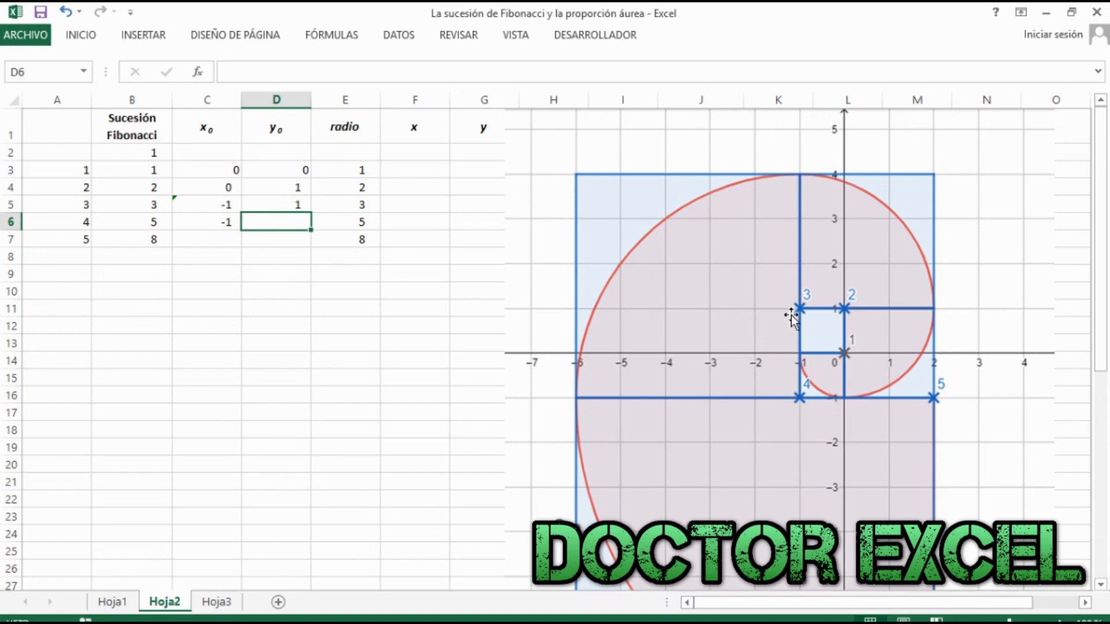
{"action": "type", "text": "="}
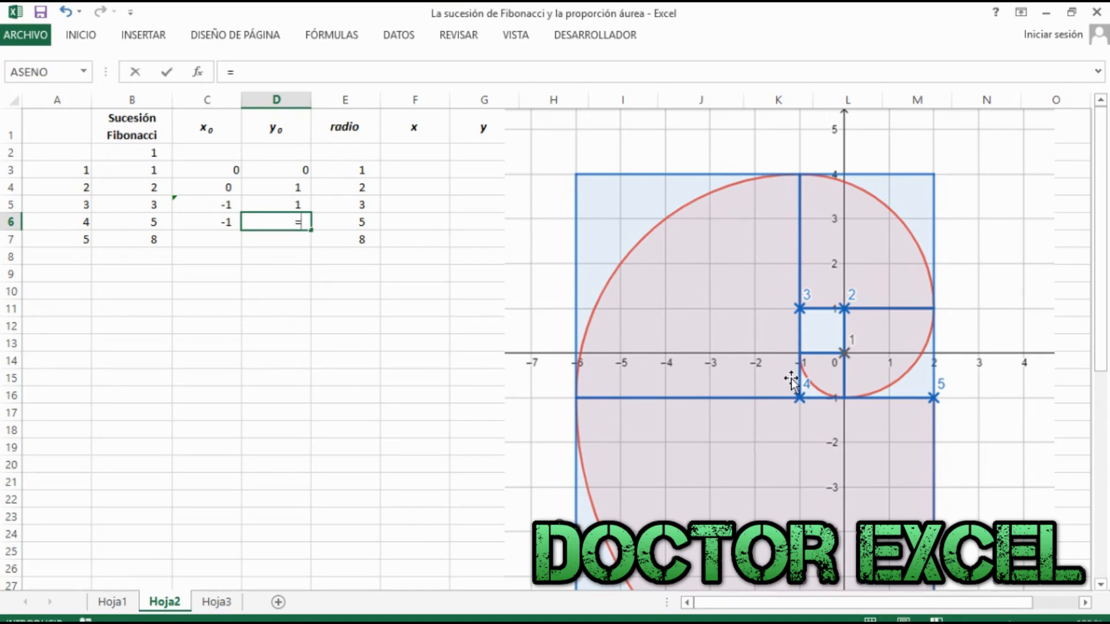
{"action": "left_click", "coordinate": [283, 202]}
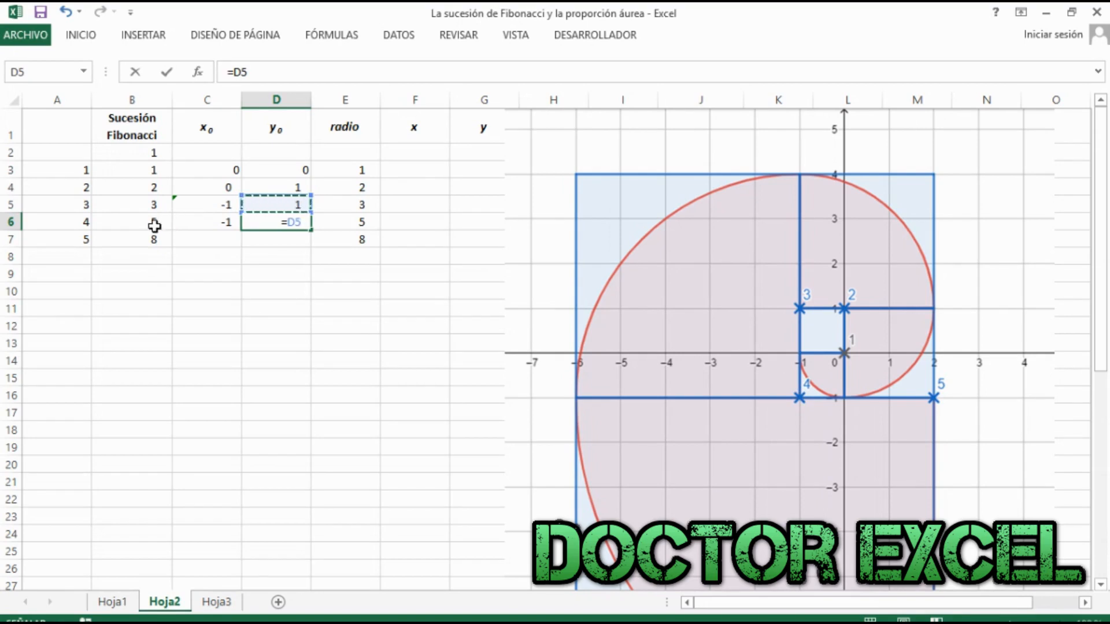
{"action": "type", "text": "-"}
{"action": "left_click", "coordinate": [157, 188]}
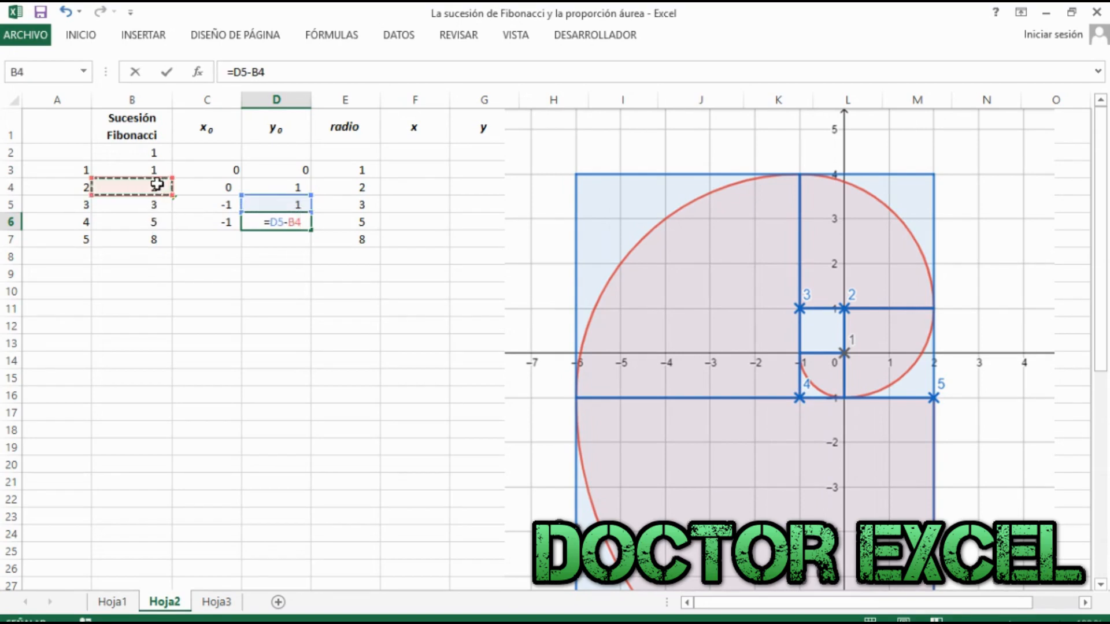
{"action": "key", "text": "Return"}
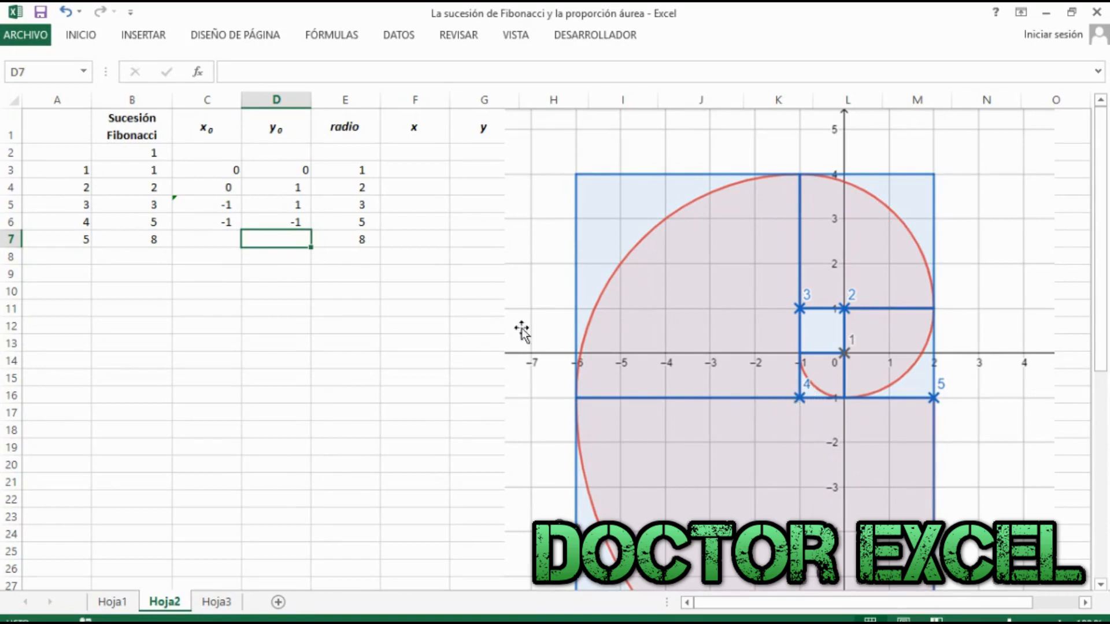
{"action": "left_click", "coordinate": [219, 239]}
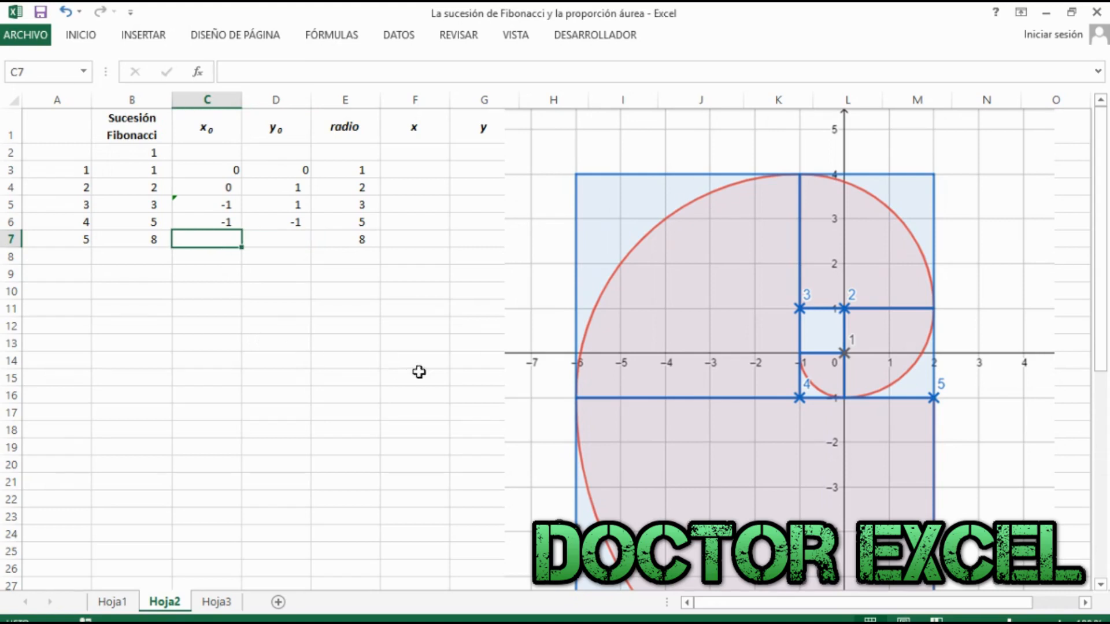
{"action": "type", "text": "="}
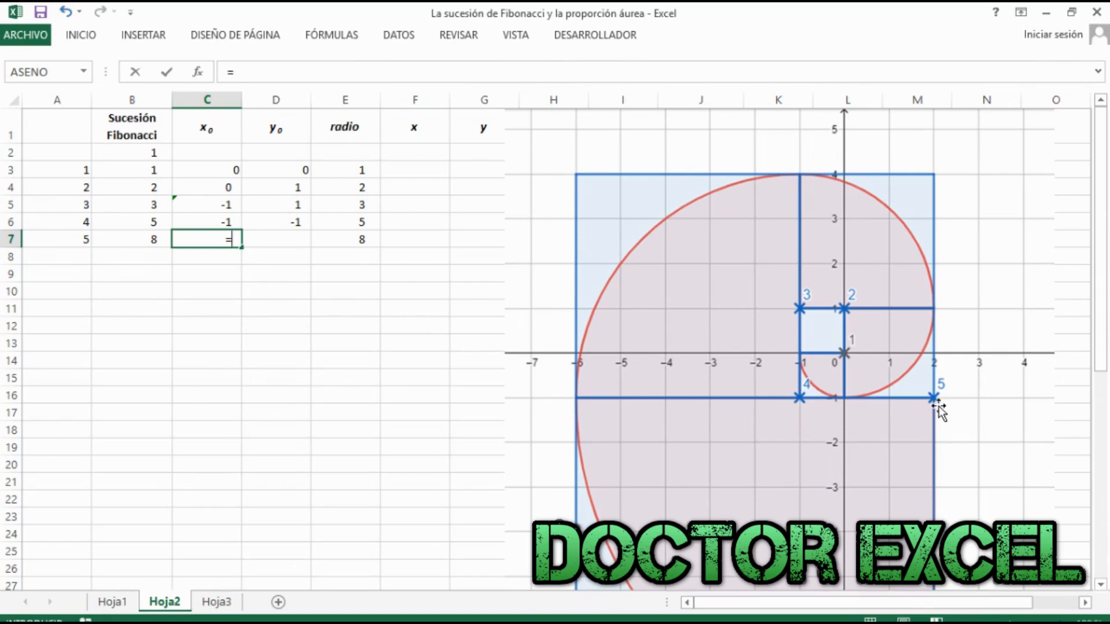
{"action": "key", "text": "Escape"}
Step: Enter =D6 in D7 as the fifth center's y₀
{"action": "left_click", "coordinate": [291, 239]}
{"action": "type", "text": "="}
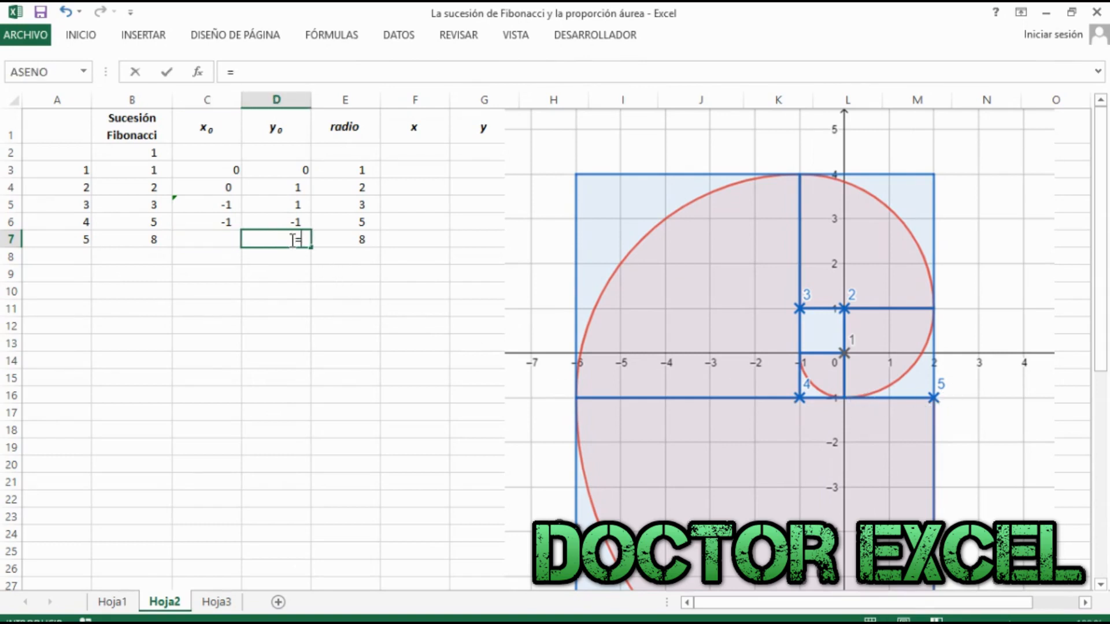
{"action": "left_click", "coordinate": [286, 223]}
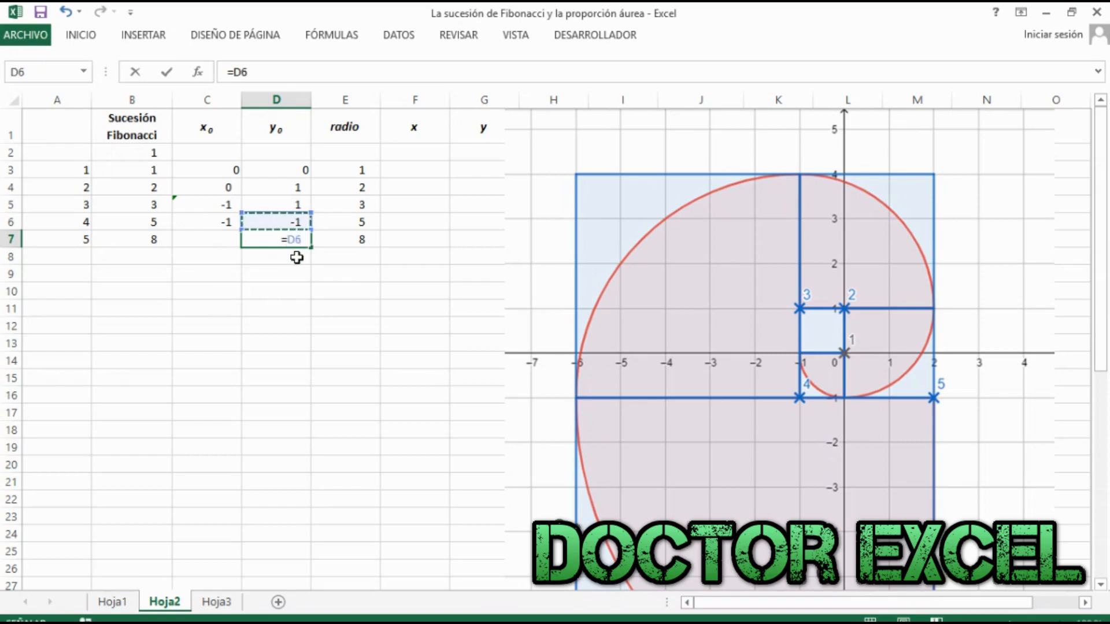
{"action": "key", "text": "Return"}
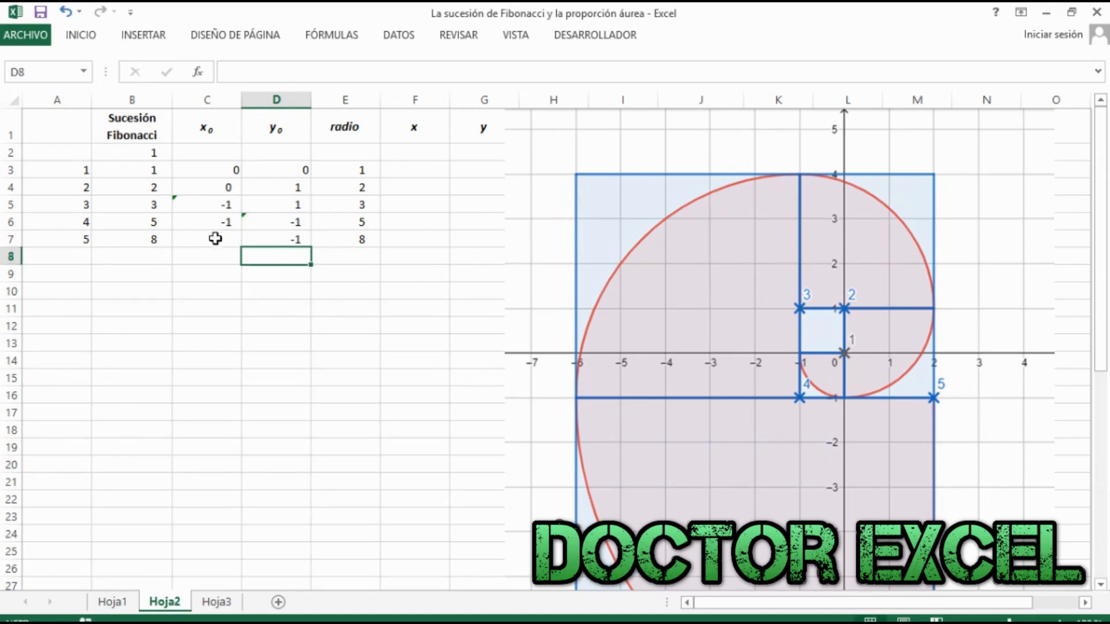
Step: Enter =C6+B5 in C7 as the fifth center's x₀
{"action": "left_click", "coordinate": [197, 240]}
{"action": "type", "text": "="}
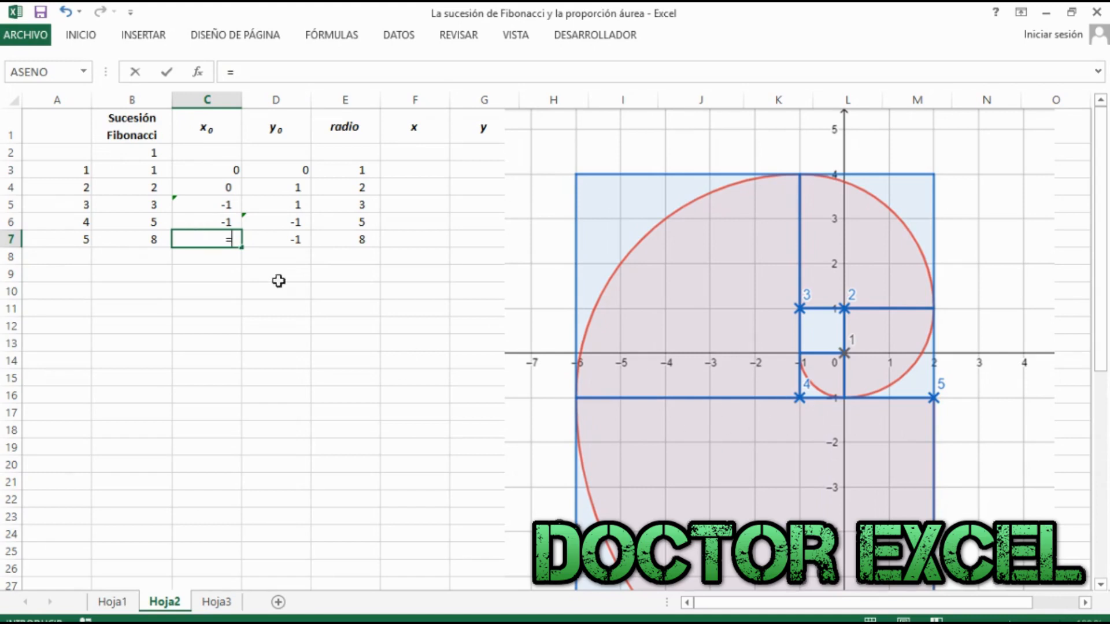
{"action": "left_click", "coordinate": [205, 223]}
{"action": "type", "text": "+"}
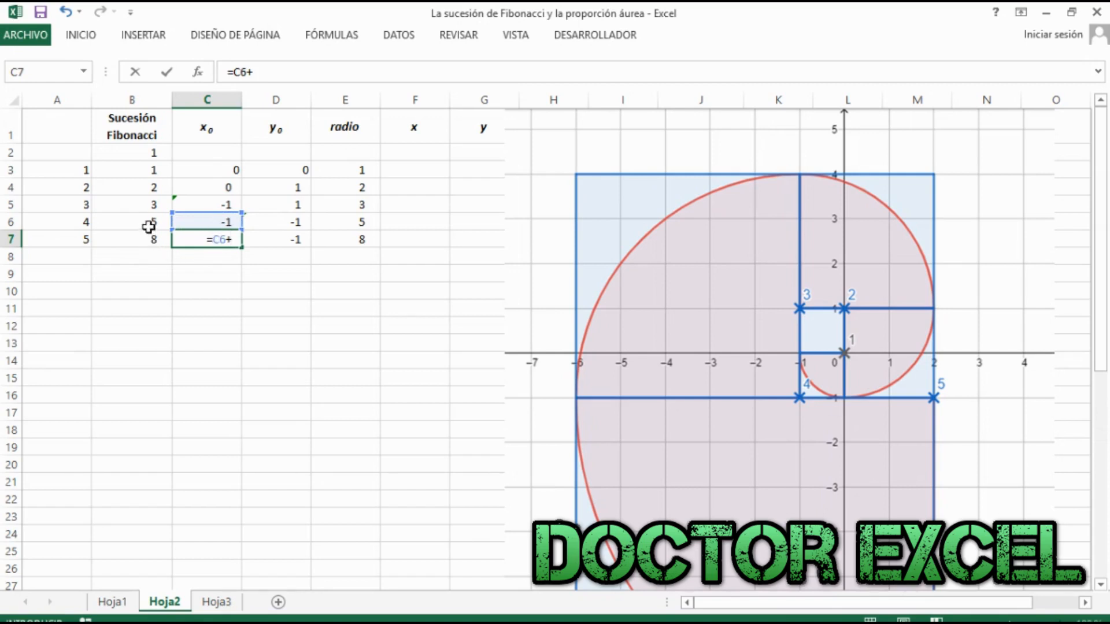
{"action": "left_click", "coordinate": [149, 204]}
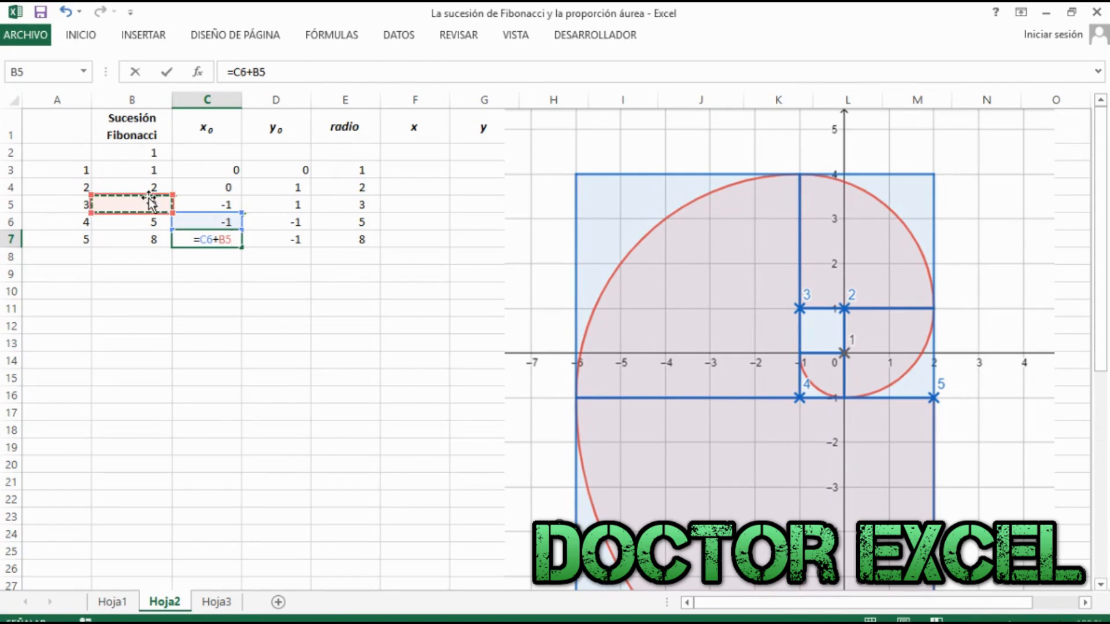
{"action": "key", "text": "Return"}
Step: Select the center formulas in C4:D7 and show the sheet's formulas instead of their results
{"action": "left_click_drag", "start_coordinate": [190, 186], "coordinate": [302, 240]}
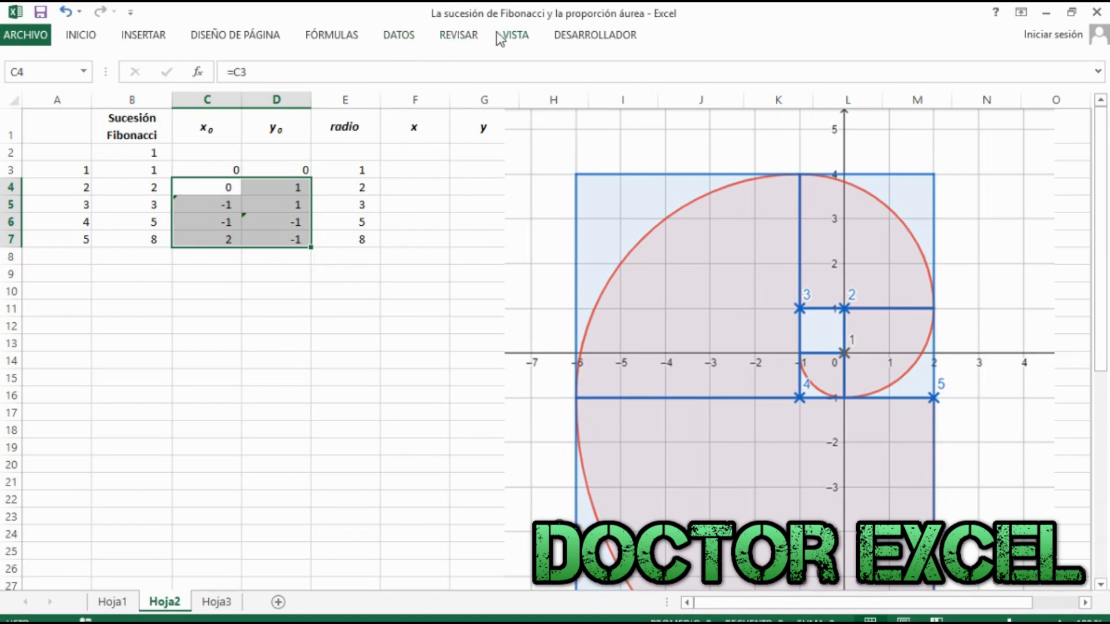
{"action": "left_click", "coordinate": [517, 36]}
{"action": "left_click", "coordinate": [331, 36]}
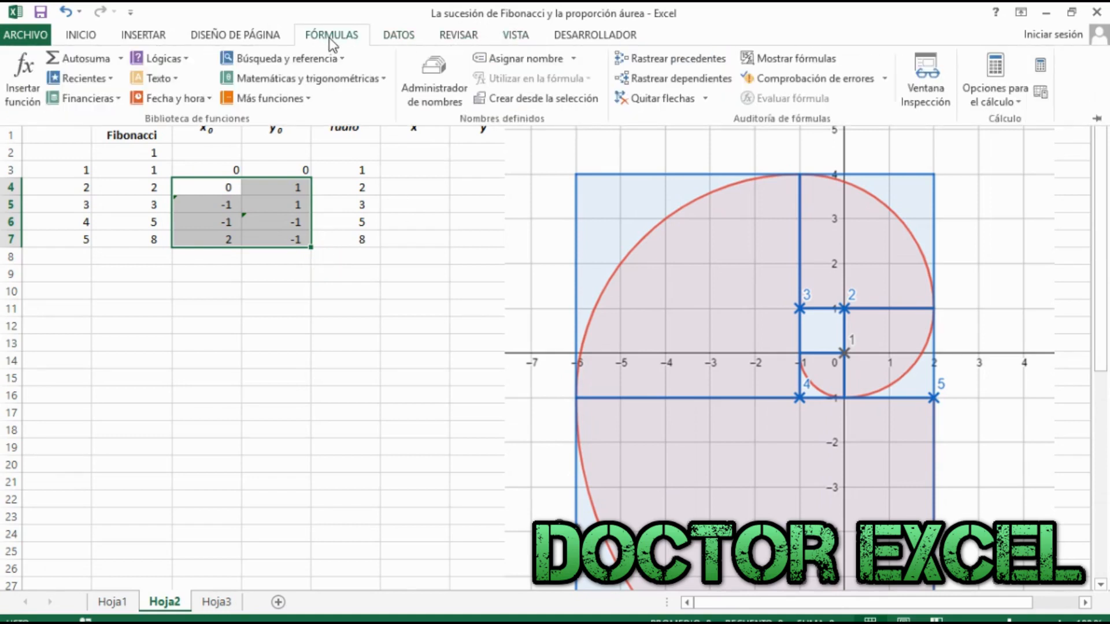
{"action": "left_click", "coordinate": [796, 59]}
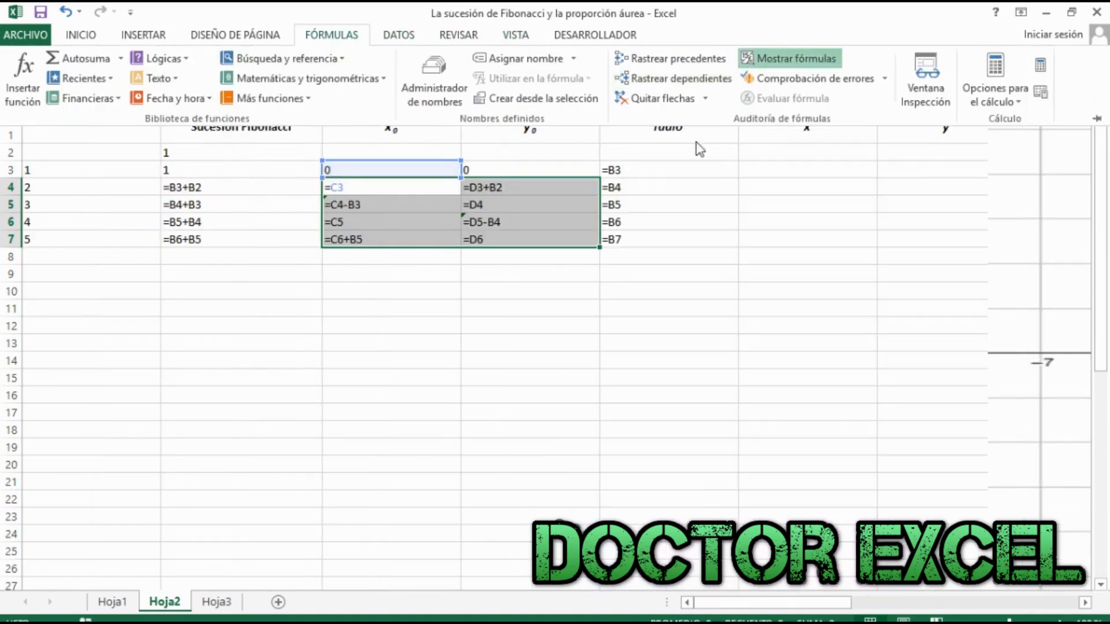
{"action": "left_click", "coordinate": [466, 368]}
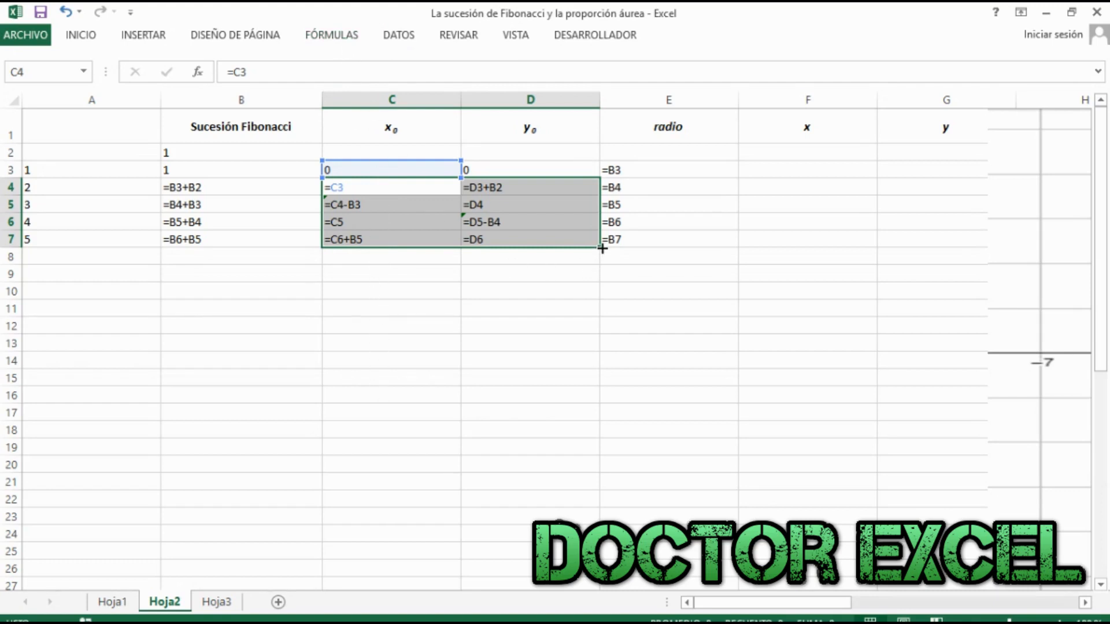
Step: Fill the four-row center pattern in C4:D7 down to row 16 and the Fibonacci formula in B7 down to B16
{"action": "left_click_drag", "start_coordinate": [599, 248], "coordinate": [599, 401]}
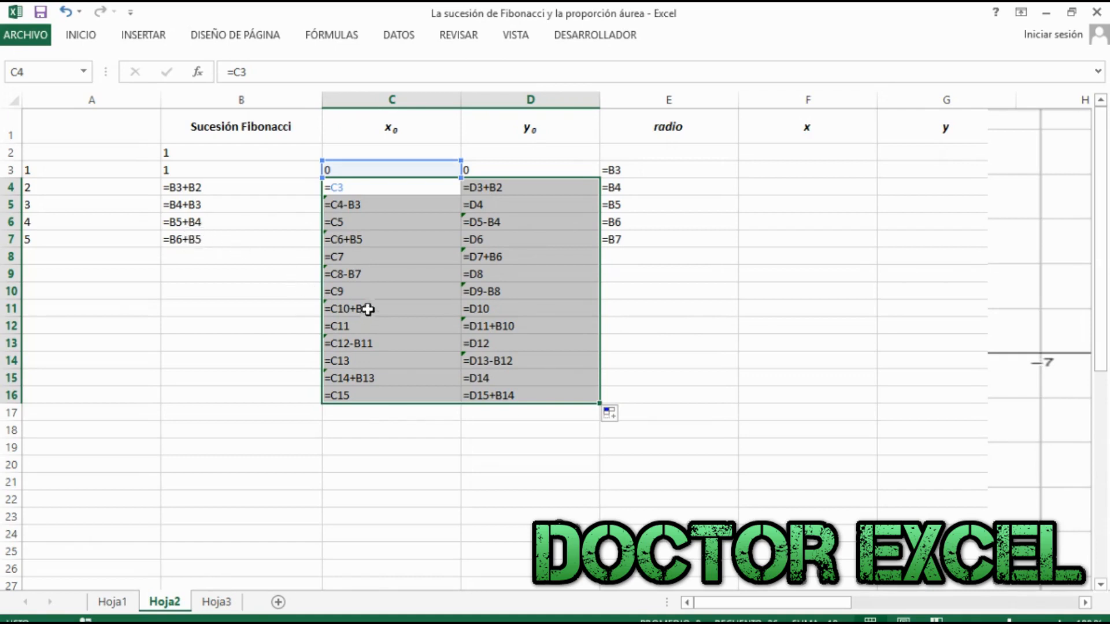
{"action": "double_click", "coordinate": [223, 241]}
{"action": "left_click_drag", "start_coordinate": [323, 248], "coordinate": [324, 403]}
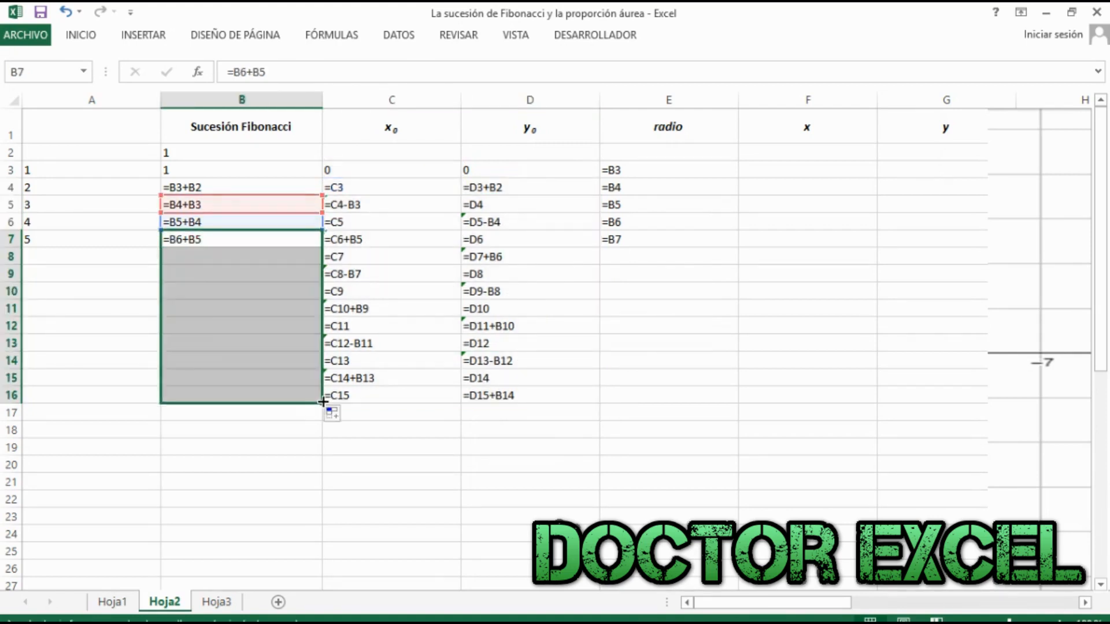
Step: Turn off the formula display so the cells of Hoja2 show their results
{"action": "left_click", "coordinate": [348, 459]}
{"action": "left_click", "coordinate": [332, 35]}
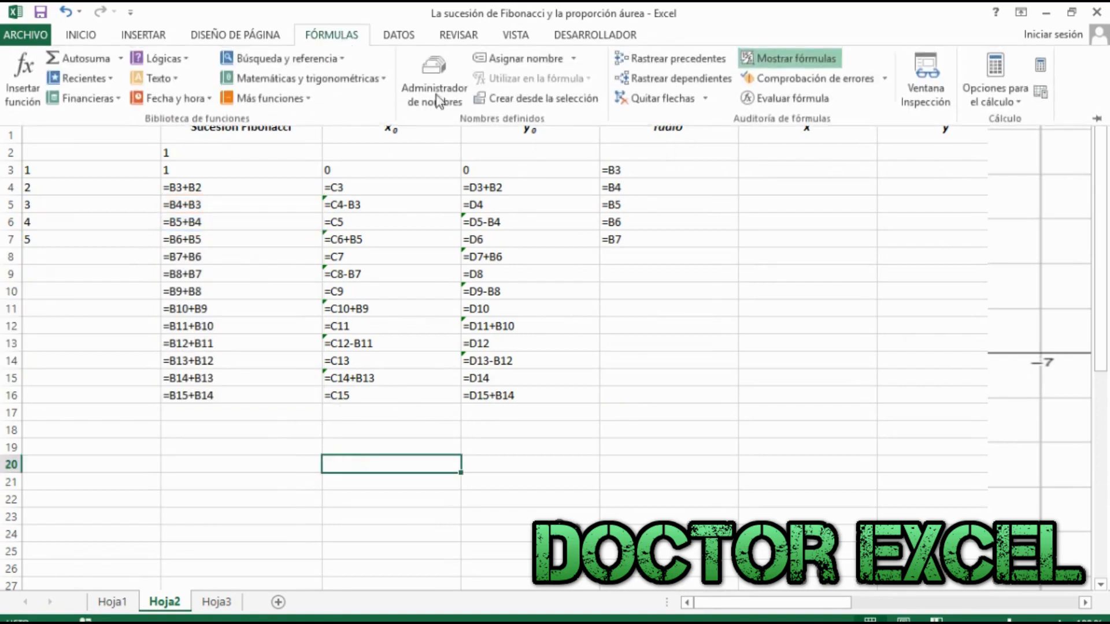
{"action": "left_click", "coordinate": [775, 59]}
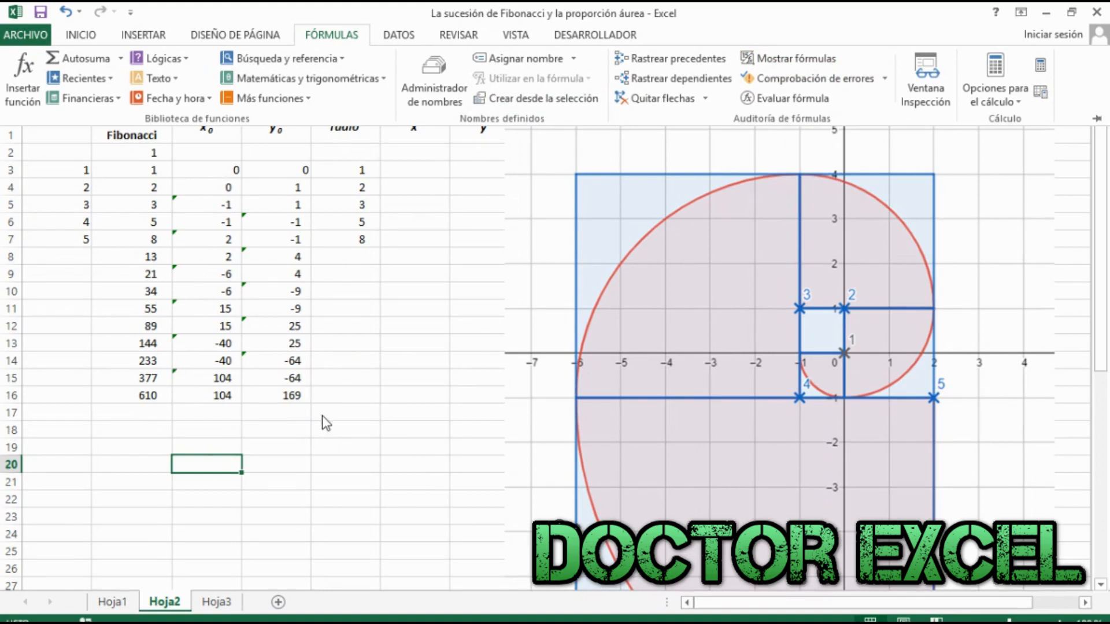
Step: Plot the center coordinates in C3:D16 as a scatter chart with straight lines and no markers
{"action": "left_click", "coordinate": [199, 168]}
{"action": "left_click_drag", "start_coordinate": [199, 168], "coordinate": [276, 395]}
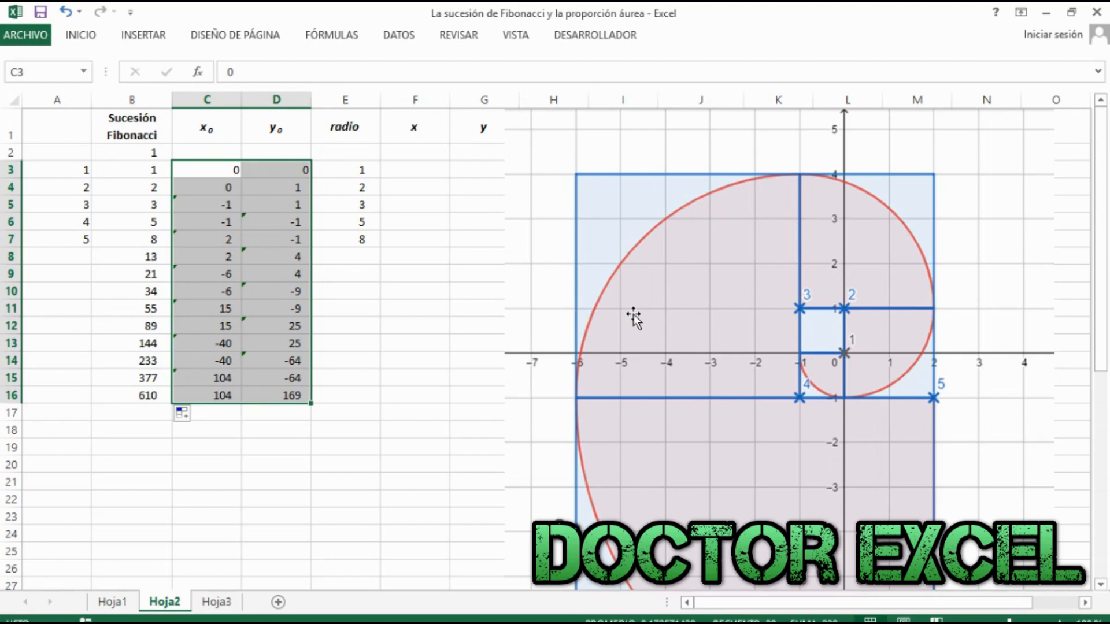
{"action": "left_click", "coordinate": [149, 37]}
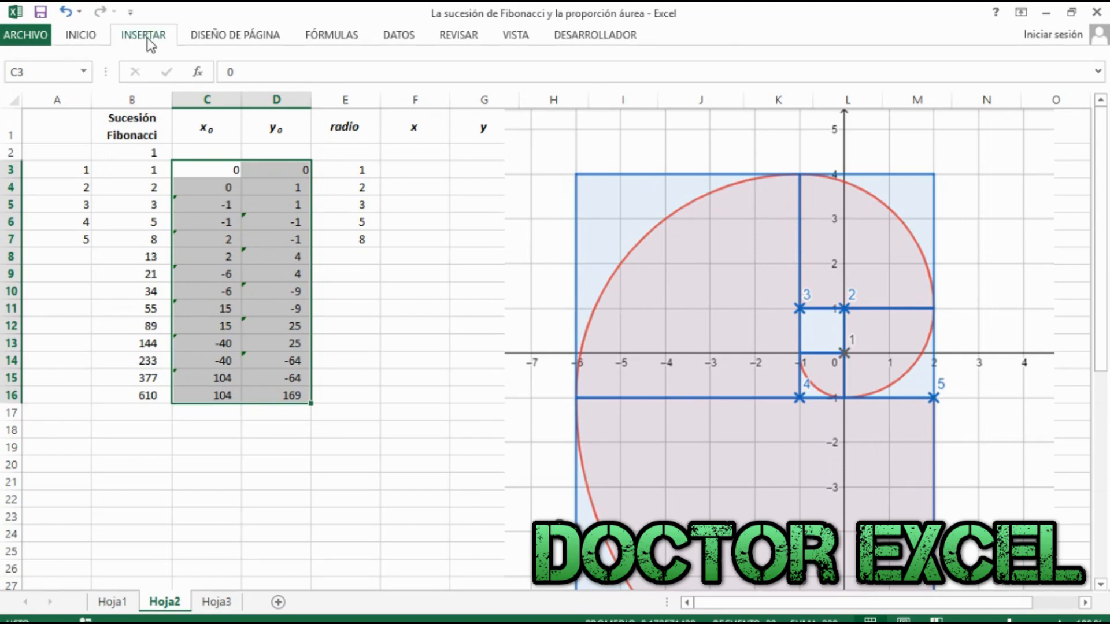
{"action": "left_click", "coordinate": [464, 99]}
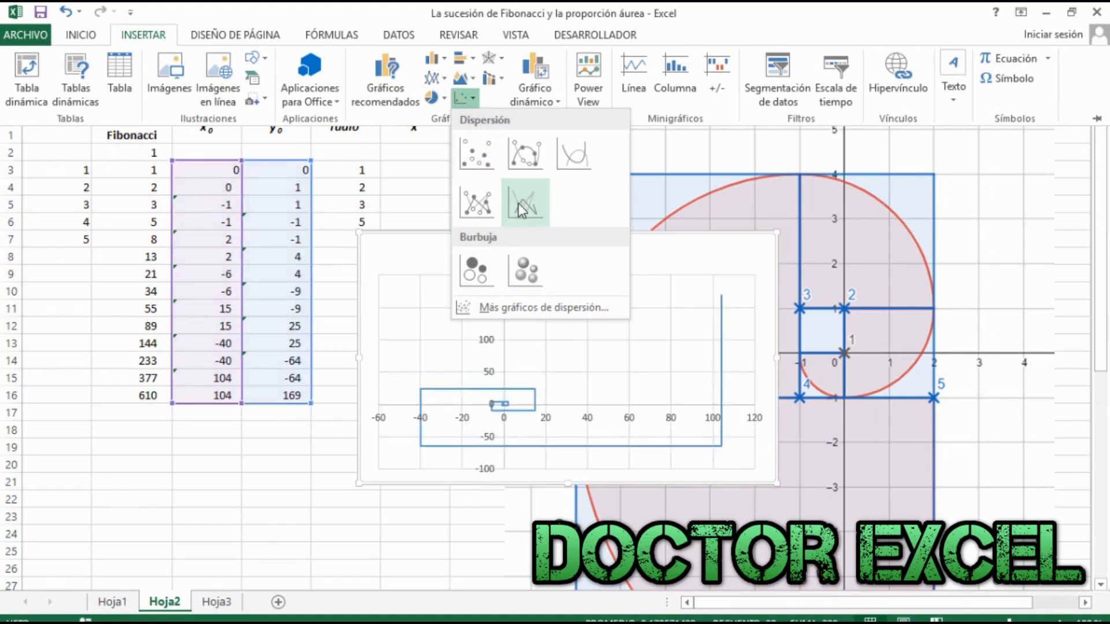
{"action": "left_click", "coordinate": [521, 206]}
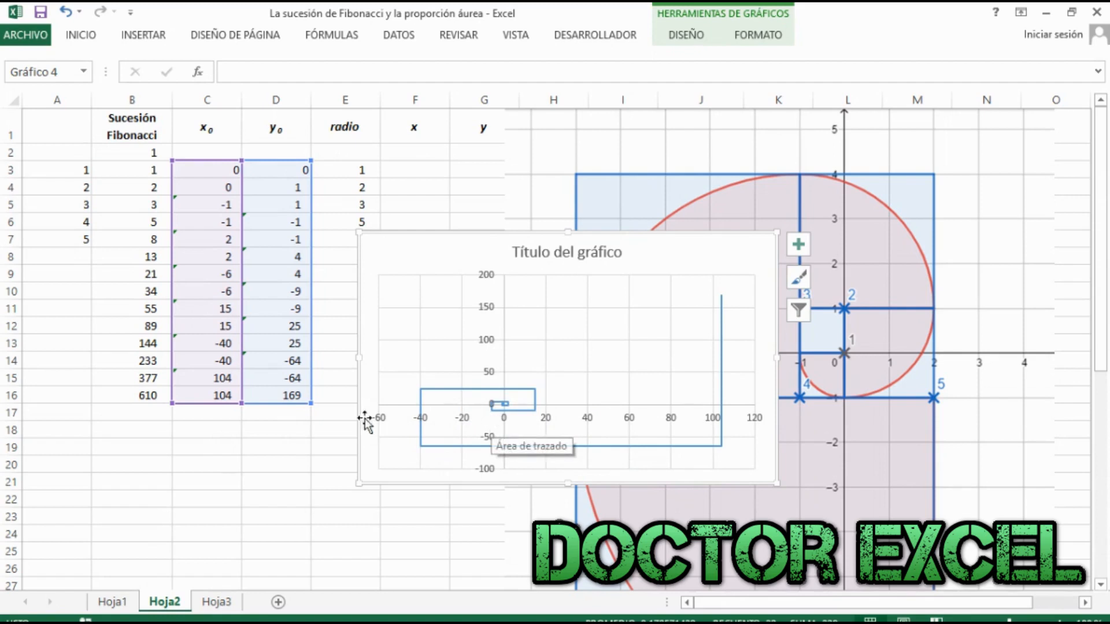
Step: Limit the chart's data to the first five centers in C3:D7 and compare its plotted points with the spiral image
{"action": "left_click_drag", "start_coordinate": [311, 403], "coordinate": [310, 253]}
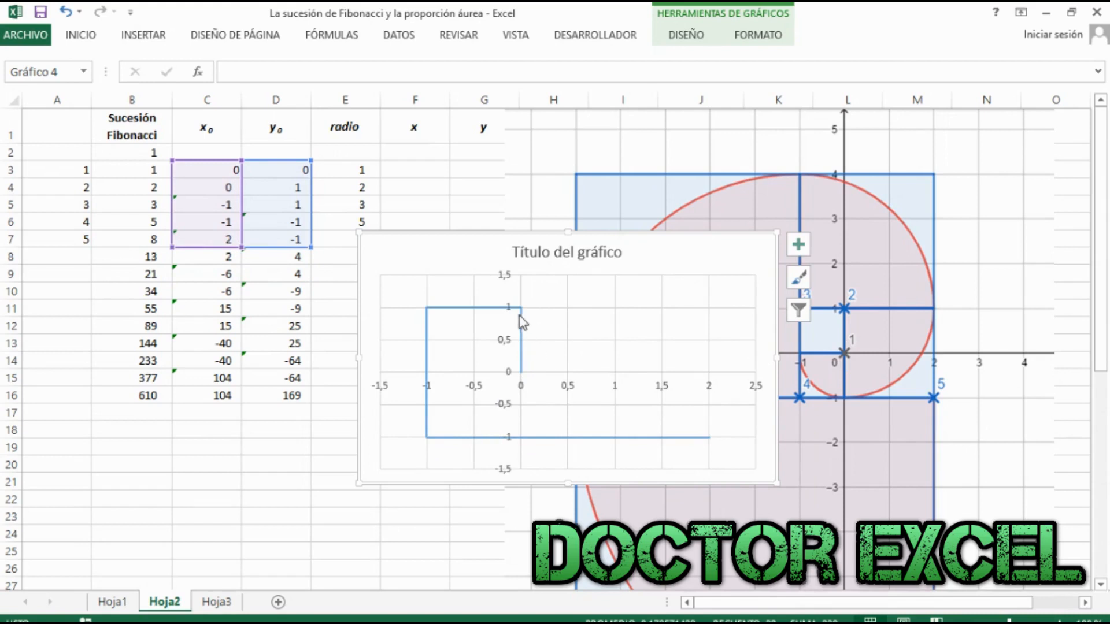
{"action": "mouse_move", "coordinate": [519, 307]}
{"action": "left_click_drag", "start_coordinate": [702, 245], "coordinate": [501, 254]}
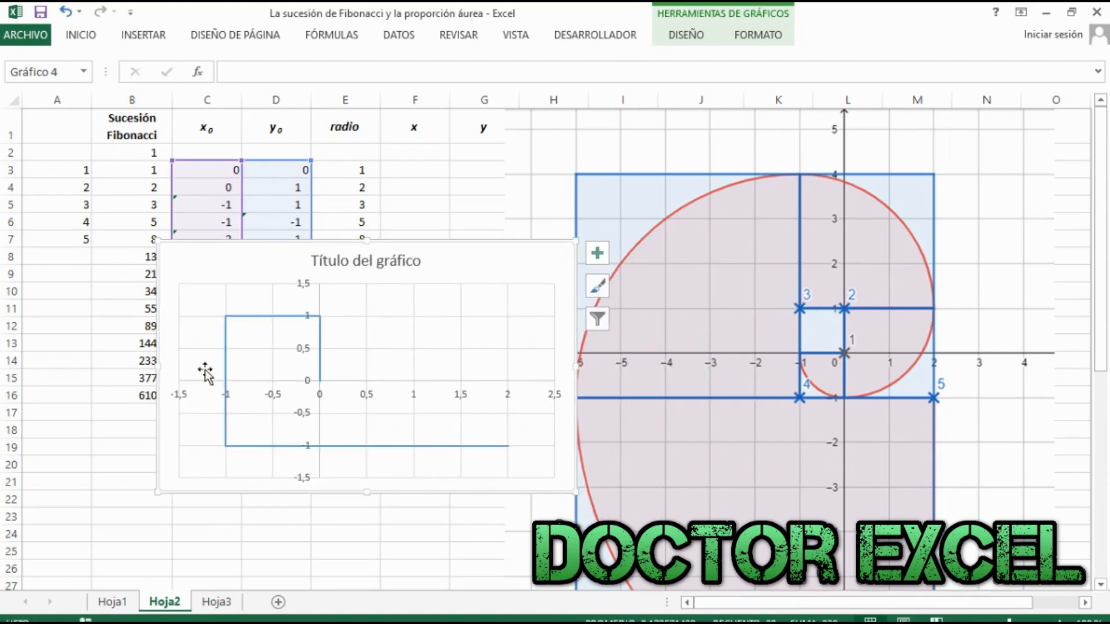
{"action": "mouse_move", "coordinate": [226, 320]}
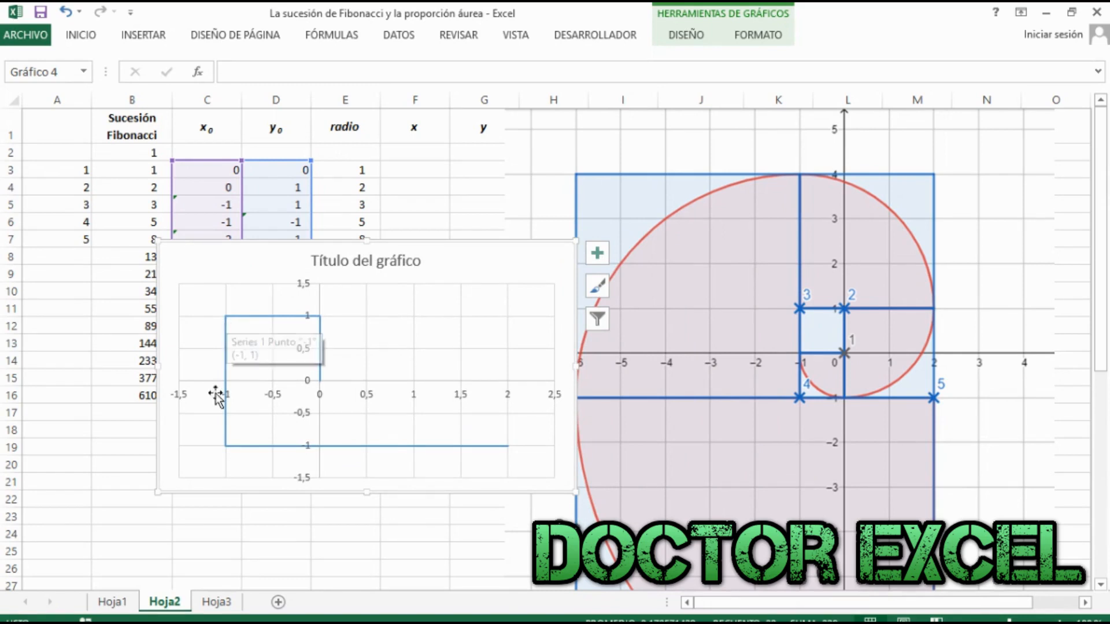
{"action": "mouse_move", "coordinate": [225, 446]}
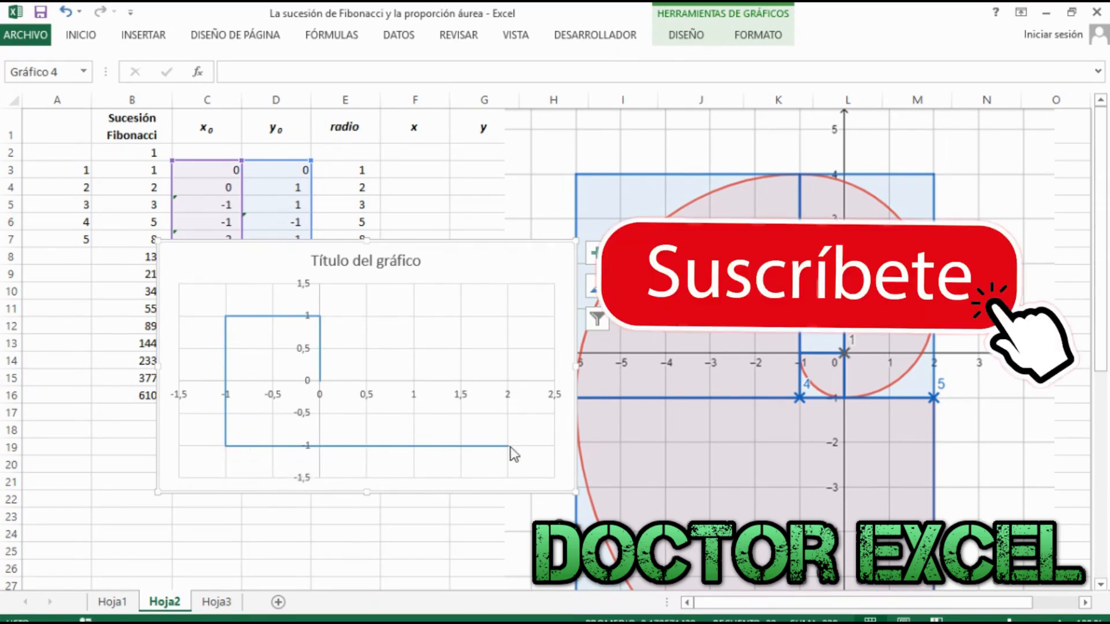
{"action": "mouse_move", "coordinate": [512, 451]}
Step: Delete the scatter chart of the centers from the sheet
{"action": "mouse_move", "coordinate": [466, 280]}
{"action": "left_mouse_down"}
{"action": "mouse_move", "coordinate": [450, 314]}
{"action": "mouse_move", "coordinate": [469, 320]}
{"action": "mouse_move", "coordinate": [420, 339]}
{"action": "left_mouse_up"}
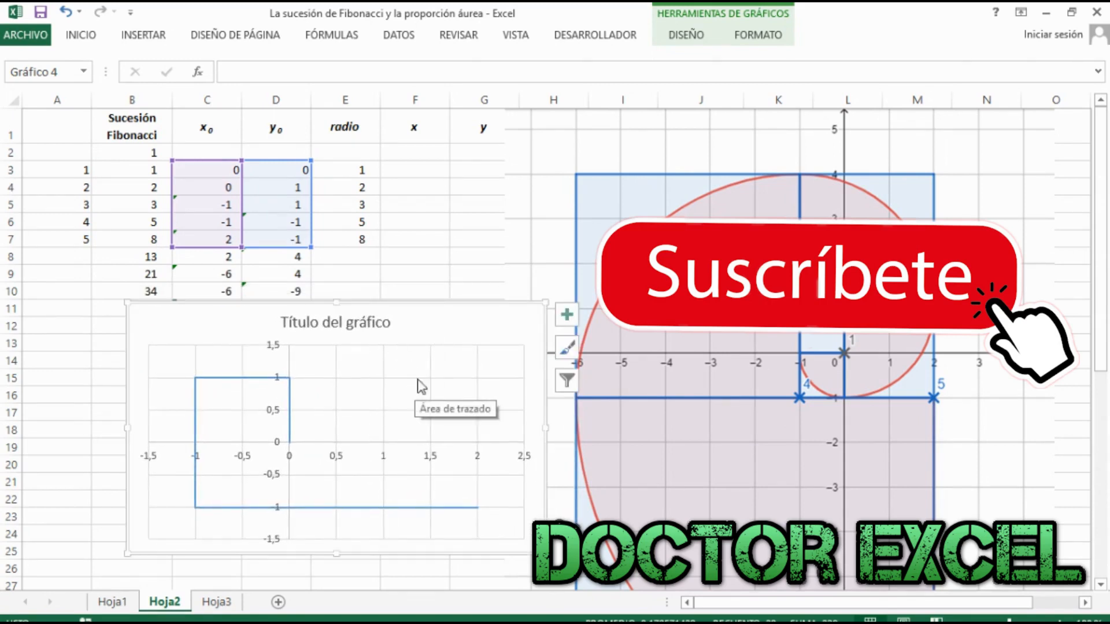
{"action": "key", "text": "Delete"}
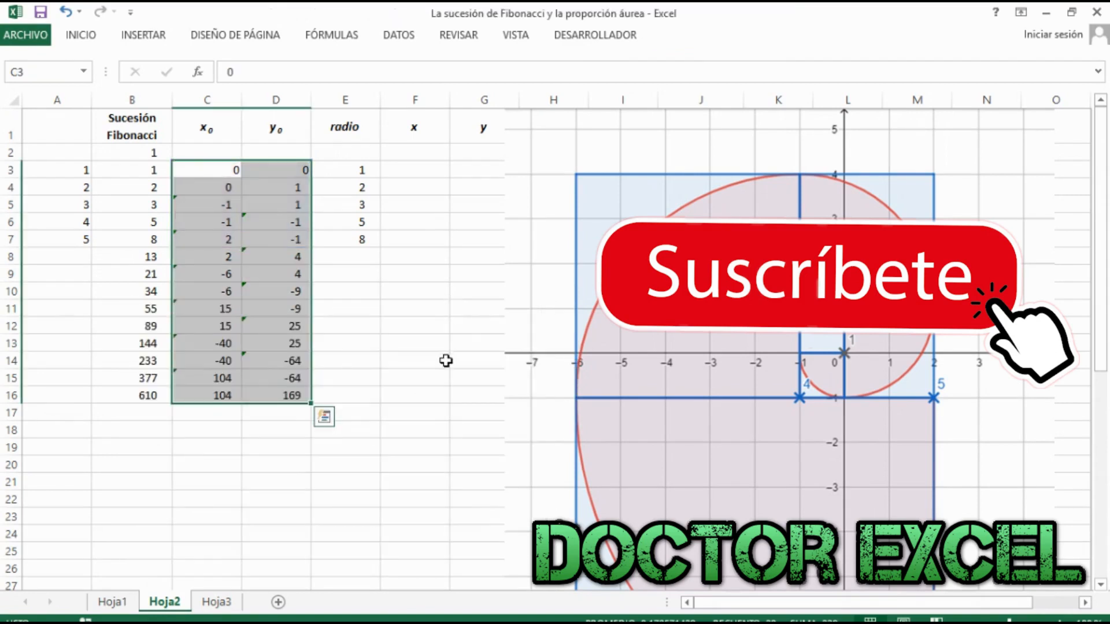
{"action": "left_click", "coordinate": [442, 362]}
Step: Clear the contents of A8:E17, keeping only the first five centers in the table
{"action": "left_click_drag", "start_coordinate": [30, 255], "coordinate": [376, 407]}
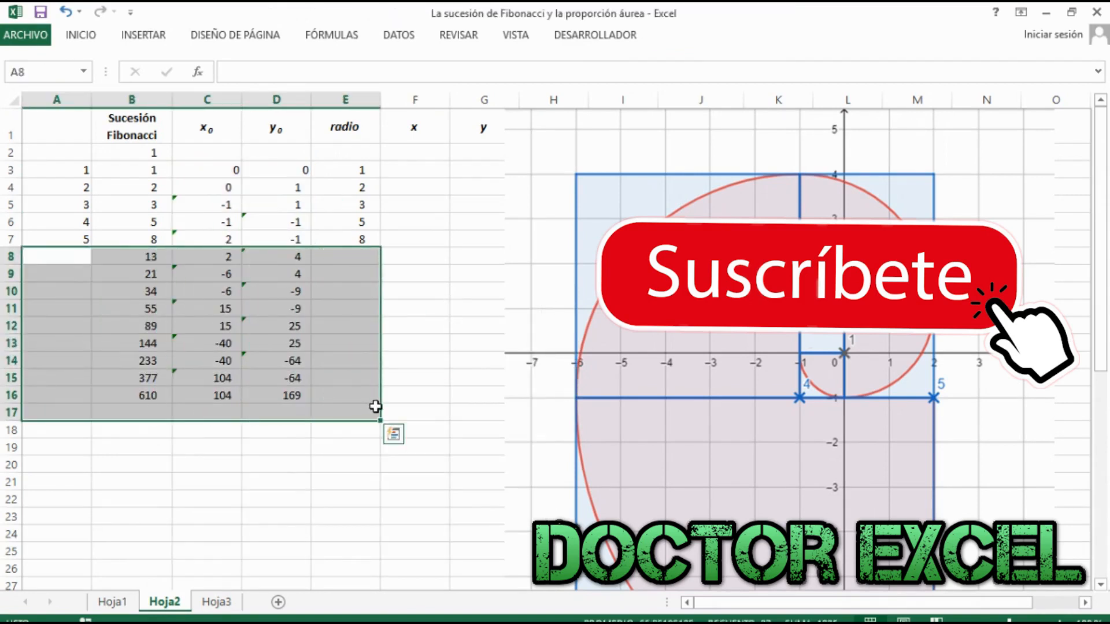
{"action": "key", "text": "Delete"}
{"action": "left_click", "coordinate": [477, 463]}
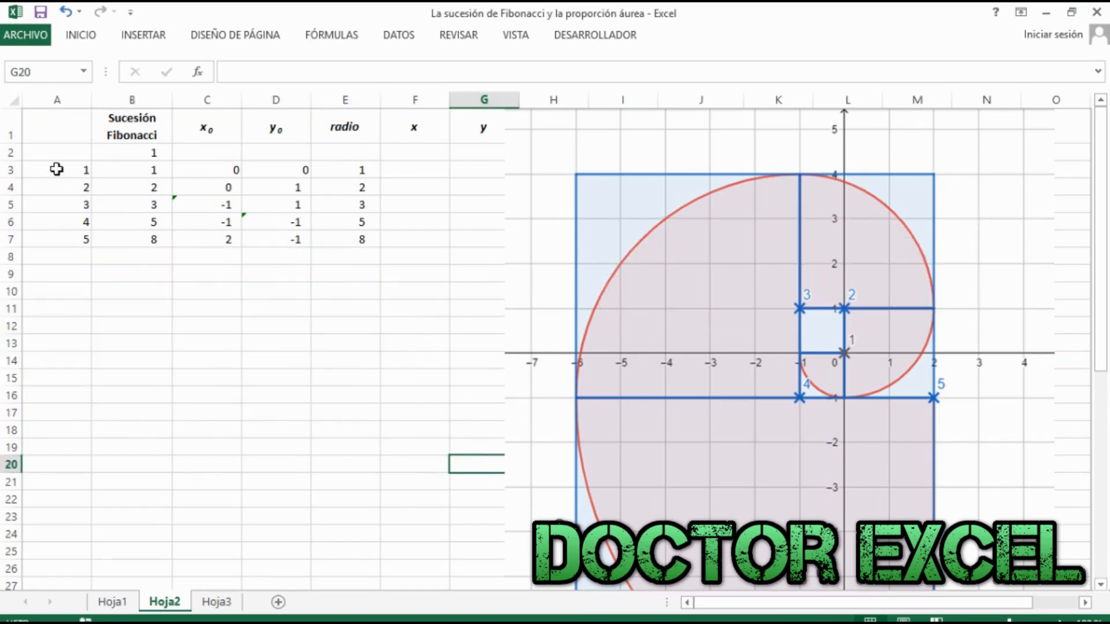
Step: Copy the table rows A3:E7 and paste them over themselves as values only
{"action": "left_click_drag", "start_coordinate": [56, 169], "coordinate": [54, 219]}
{"action": "left_click_drag", "start_coordinate": [70, 169], "coordinate": [336, 247]}
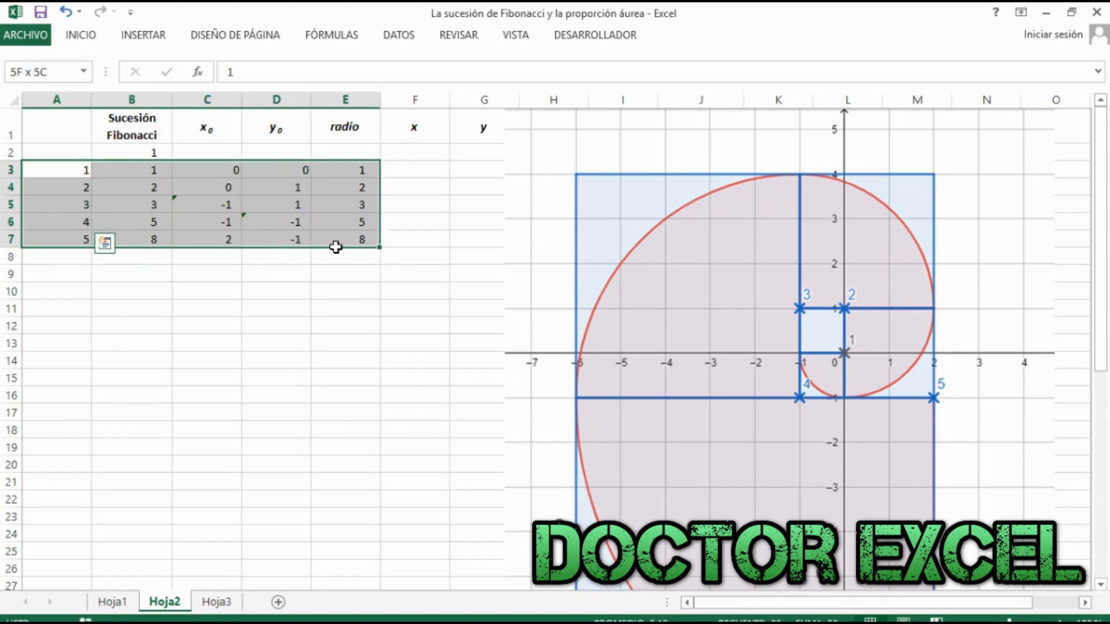
{"action": "right_click", "coordinate": [135, 205]}
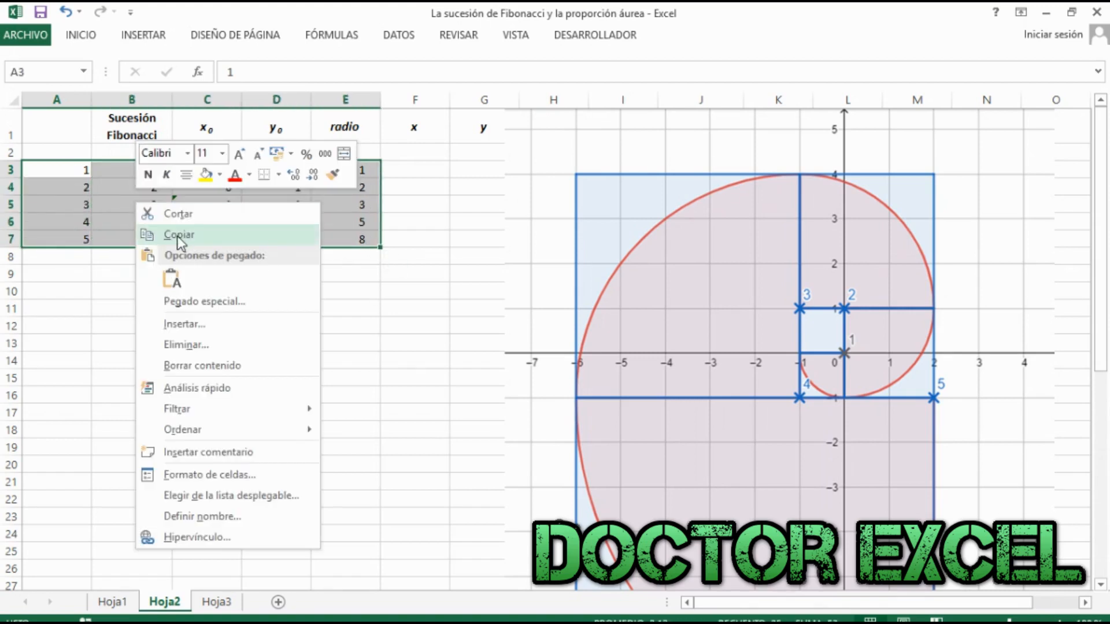
{"action": "left_click", "coordinate": [178, 235]}
{"action": "right_click", "coordinate": [62, 175]}
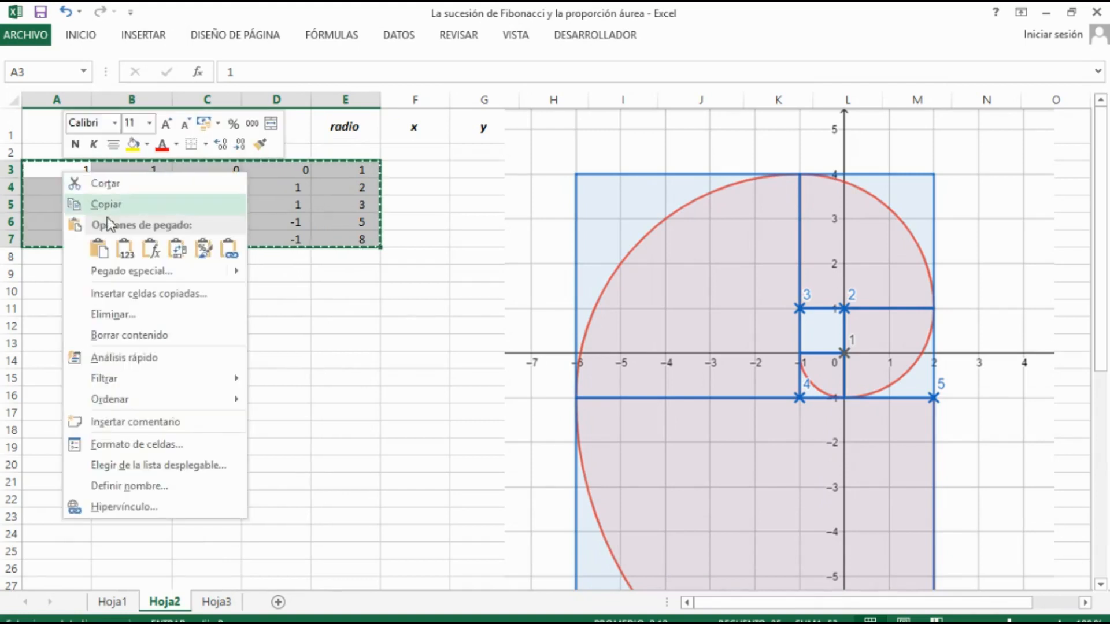
{"action": "left_click", "coordinate": [124, 249]}
{"action": "left_click", "coordinate": [206, 395]}
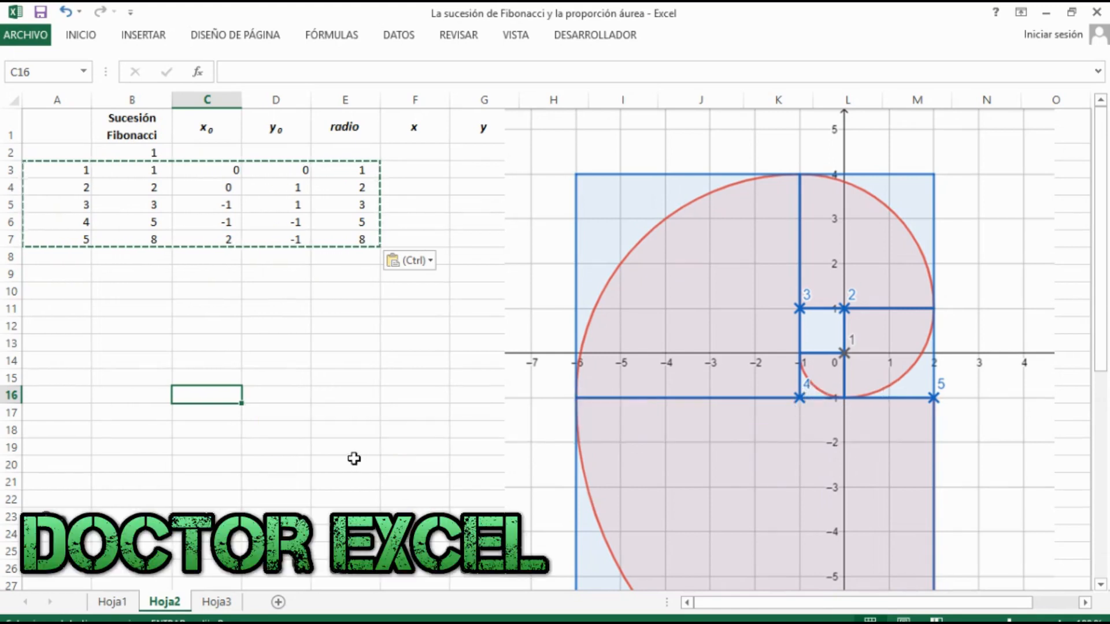
Step: Move the spiral image aside to uncover the radianes column
{"action": "left_click_drag", "start_coordinate": [710, 363], "coordinate": [840, 292]}
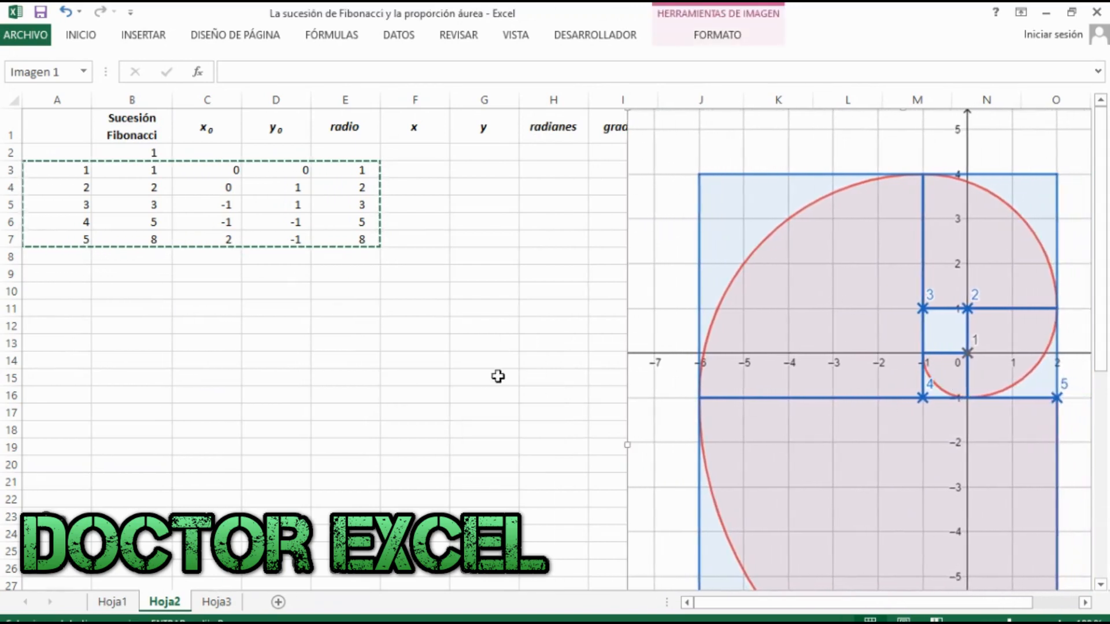
{"action": "left_click", "coordinate": [483, 377]}
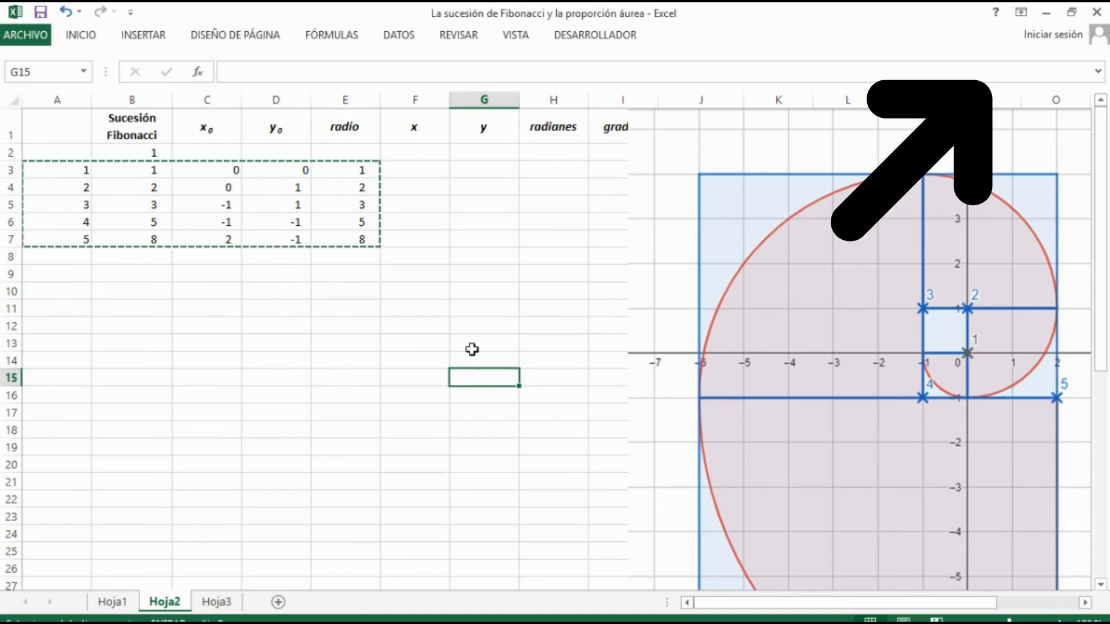
Step: Enter =C3+COS(H3) in F3 as the x coordinate of the first spiral point
{"action": "left_click", "coordinate": [429, 174]}
{"action": "type", "text": "="}
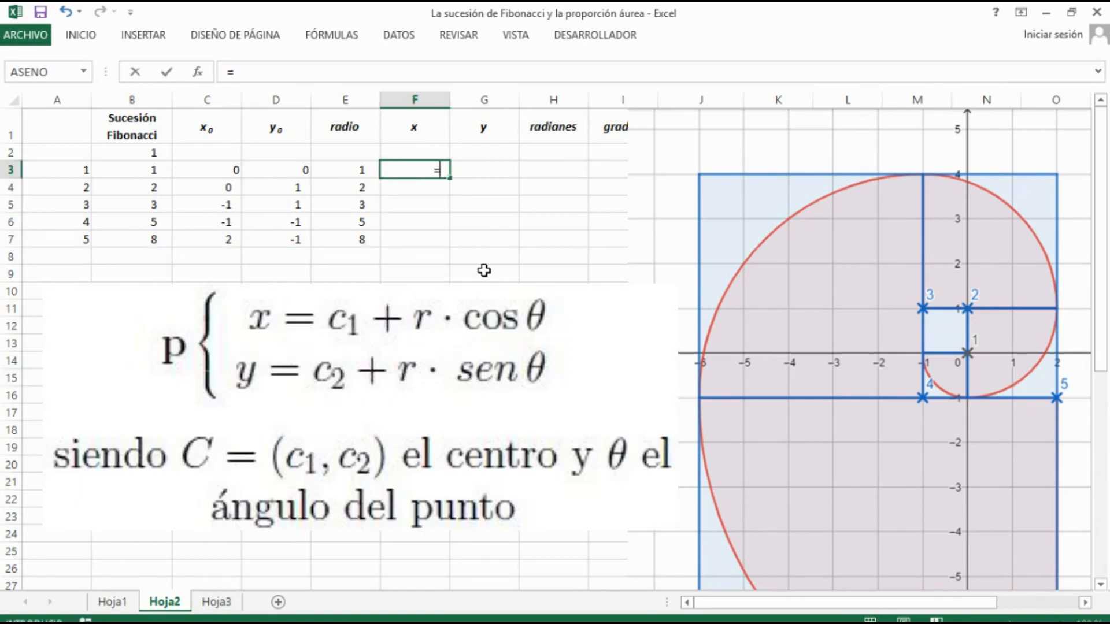
{"action": "left_click", "coordinate": [222, 170]}
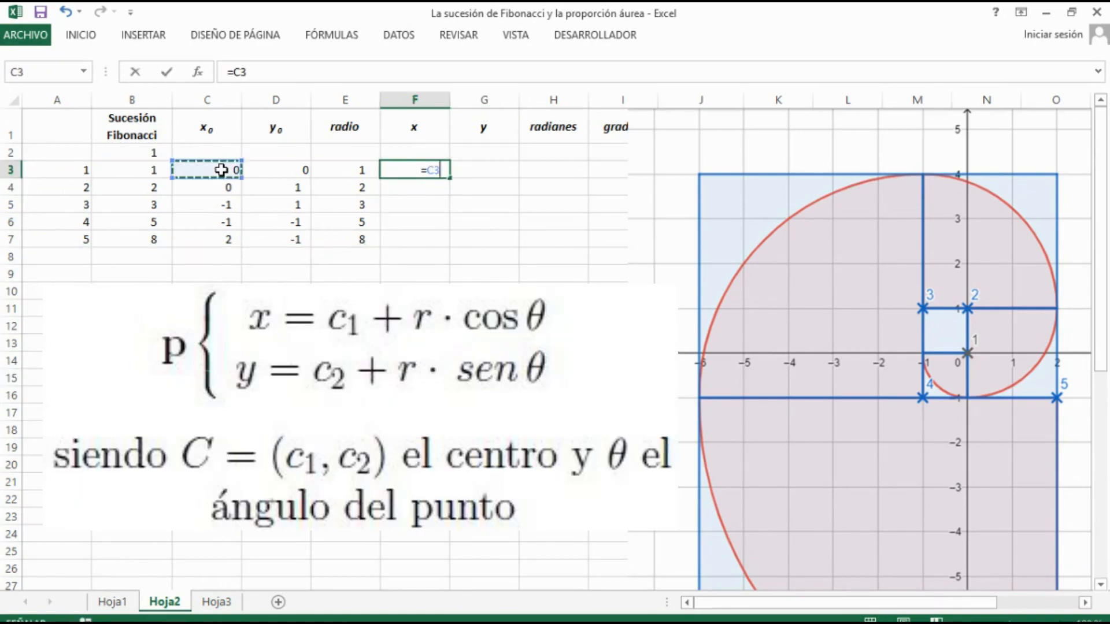
{"action": "type", "text": "+cos"}
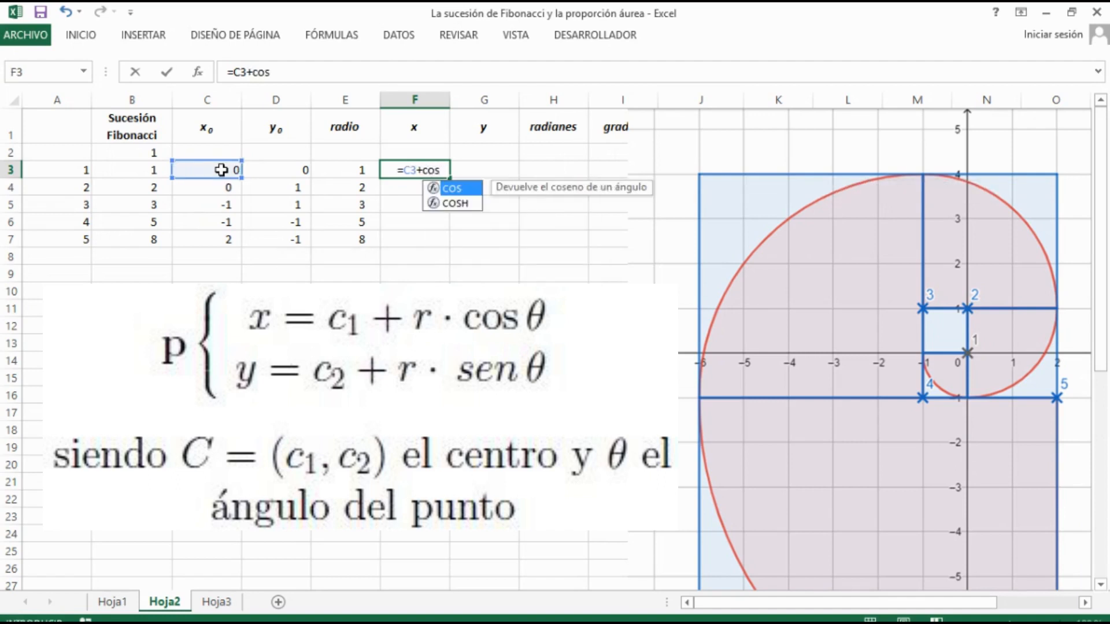
{"action": "type", "text": "("}
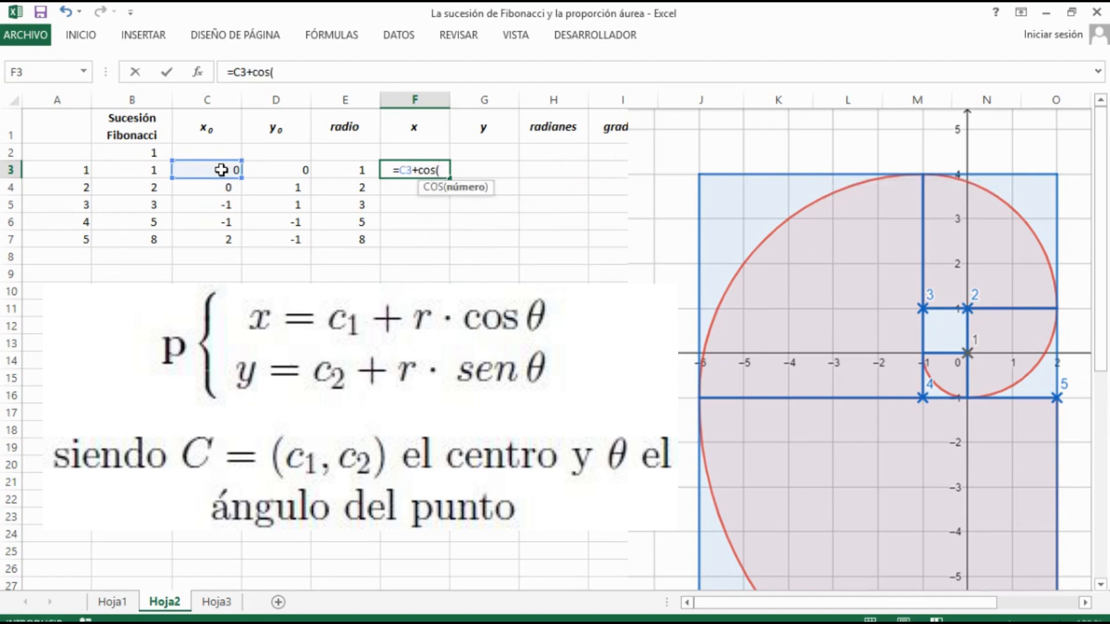
{"action": "left_click", "coordinate": [555, 169]}
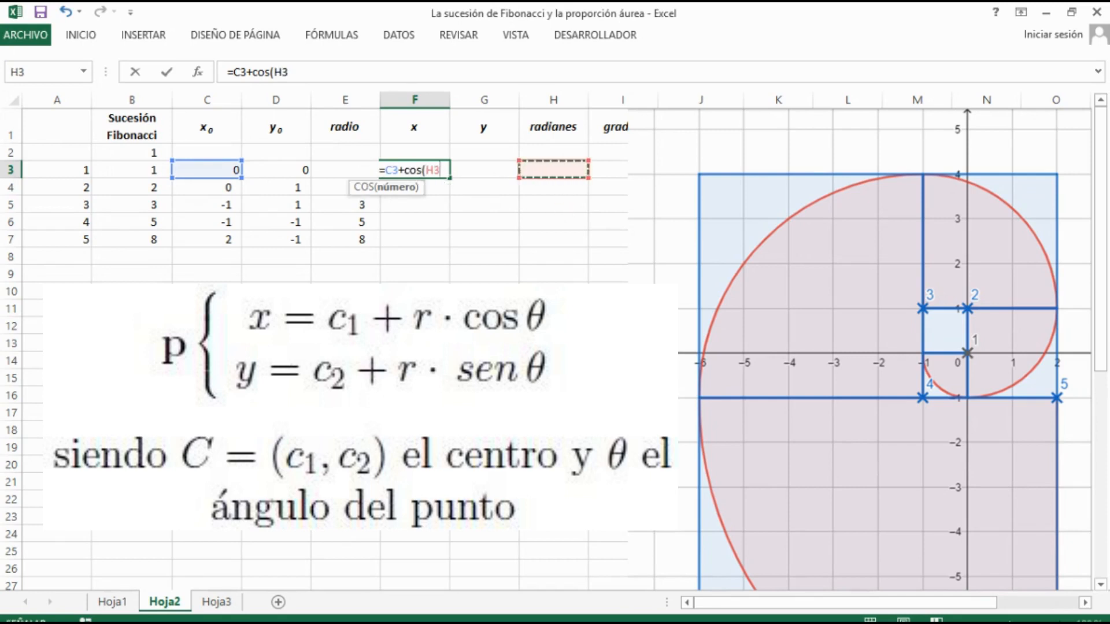
{"action": "type", "text": ")"}
{"action": "key", "text": "Return"}
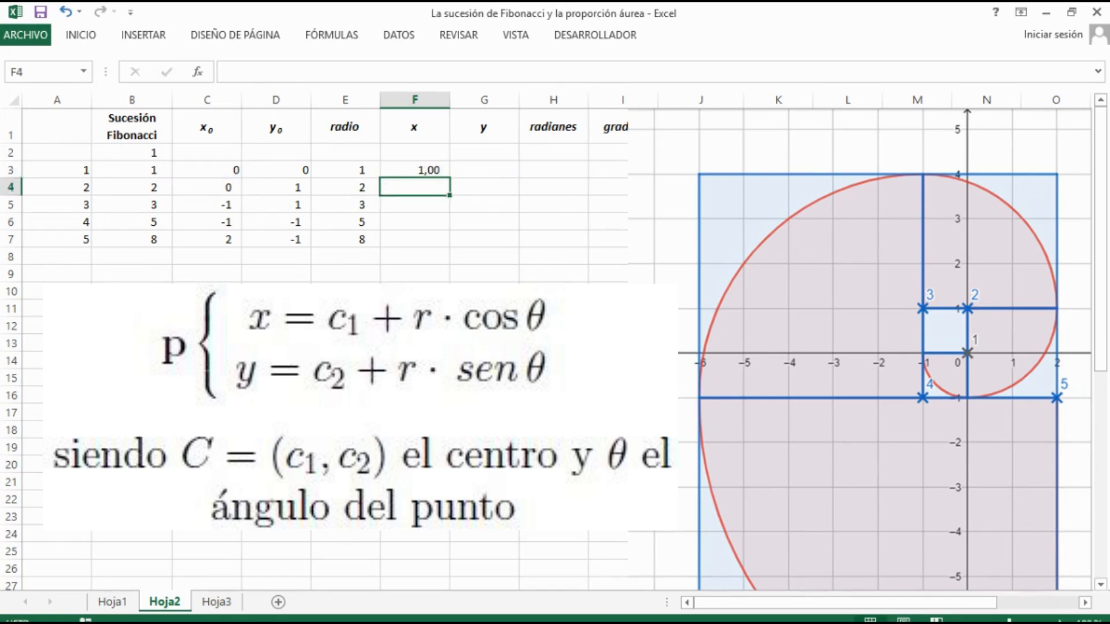
Step: Enter =D3+SENO(H3) in G3 as the y coordinate of the first spiral point
{"action": "key", "text": "Up"}
{"action": "key", "text": "Right"}
{"action": "type", "text": "="}
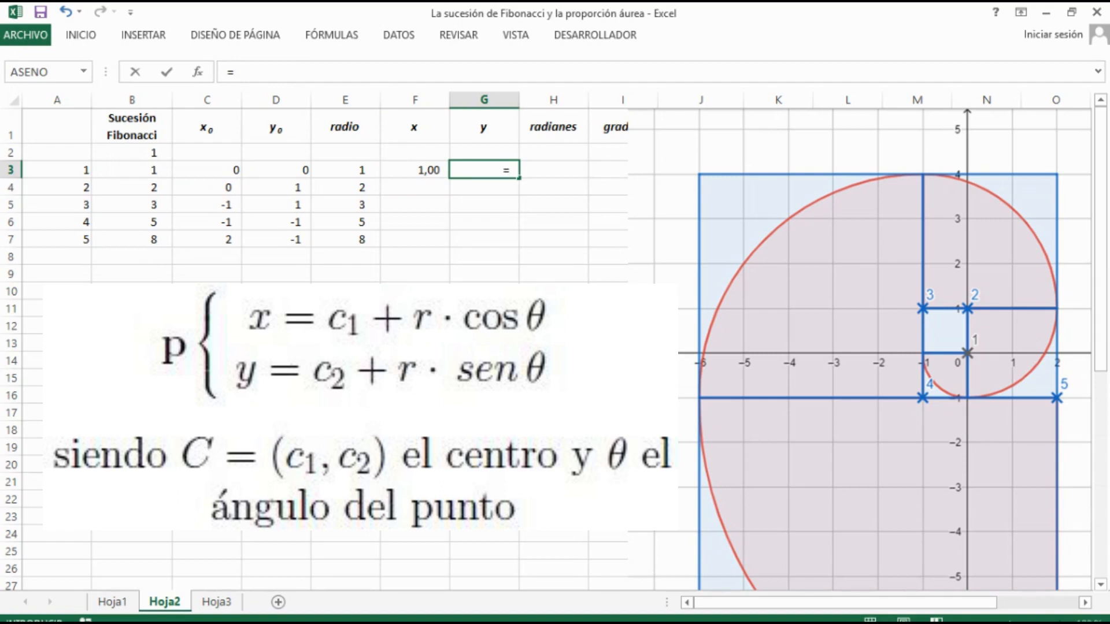
{"action": "left_click", "coordinate": [281, 173]}
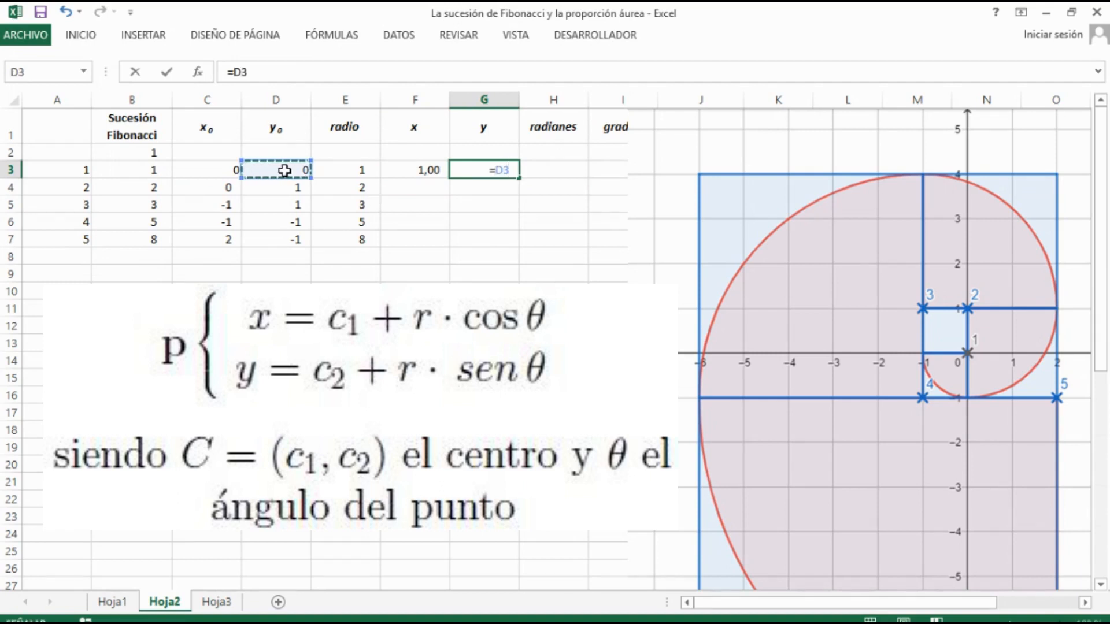
{"action": "type", "text": "+s"}
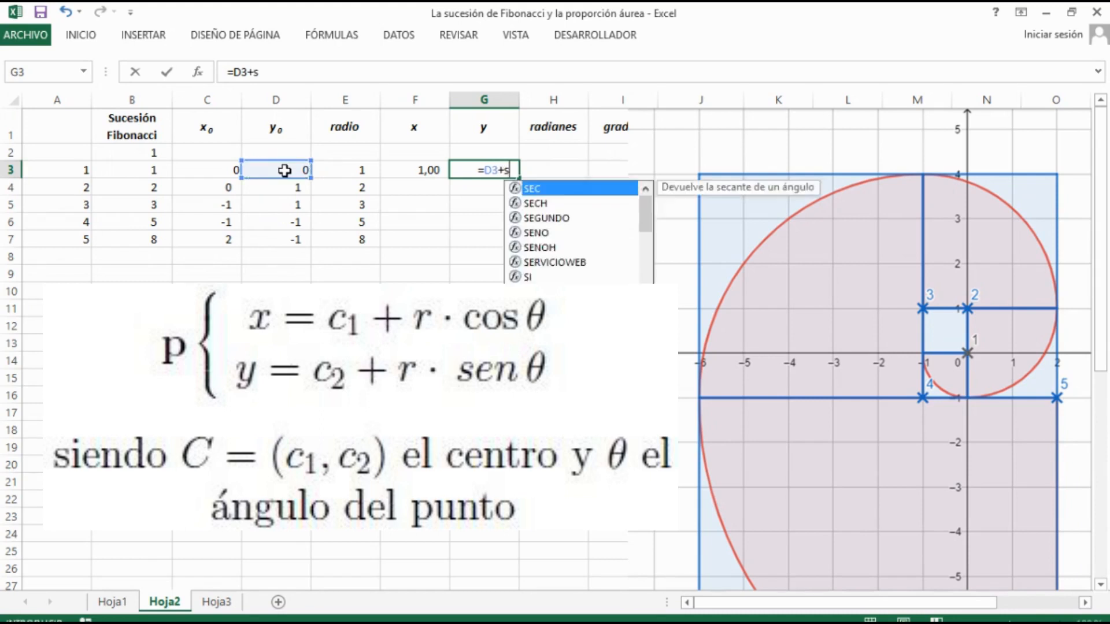
{"action": "type", "text": "eno("}
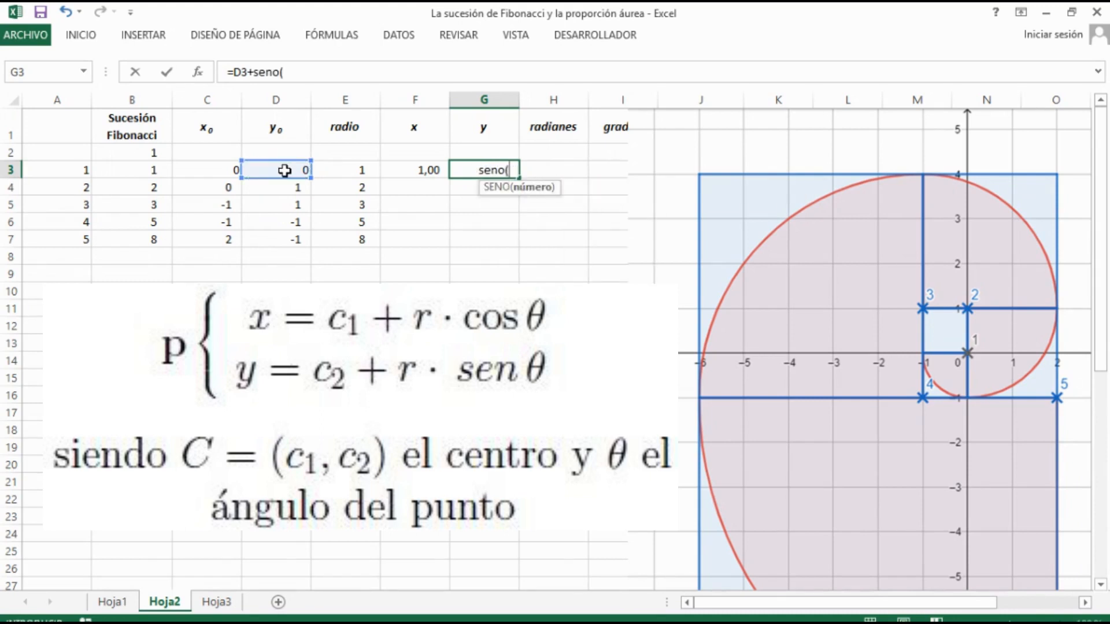
{"action": "left_click", "coordinate": [549, 169]}
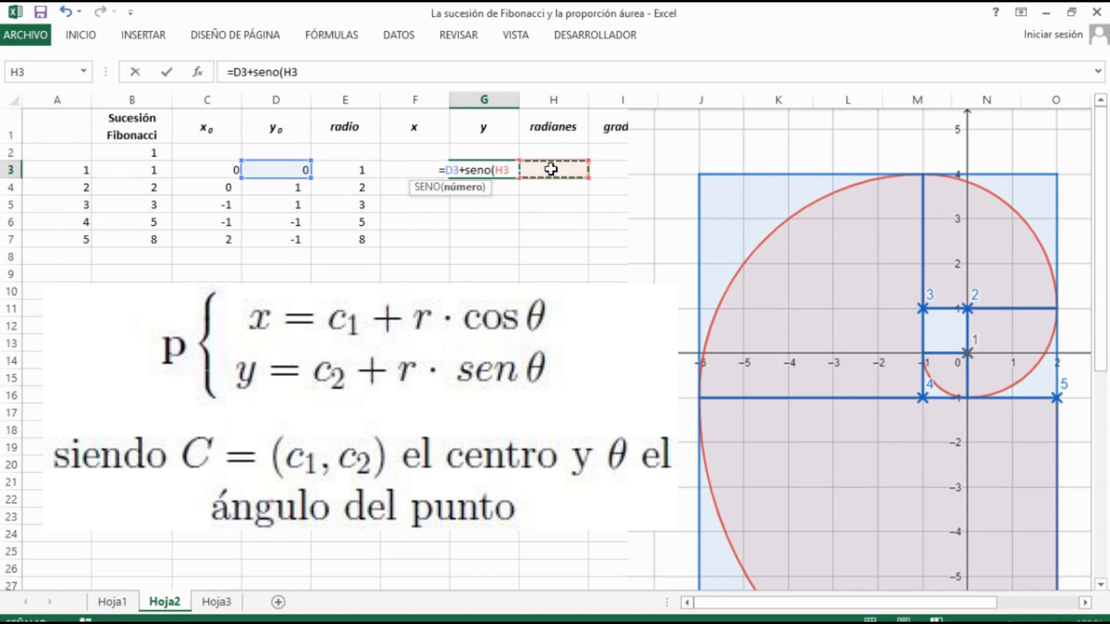
{"action": "type", "text": ")"}
{"action": "key", "text": "Return"}
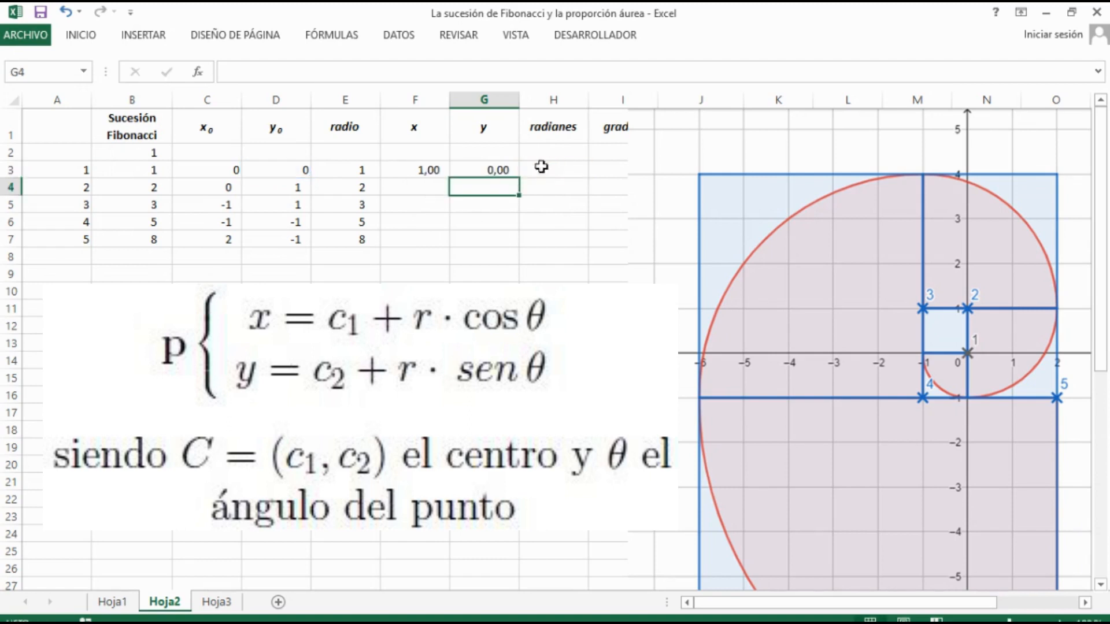
Step: Insert the radius factor E3 into the x formula in F3 so it reads =C3+E3*COS(H3)
{"action": "left_click", "coordinate": [425, 173]}
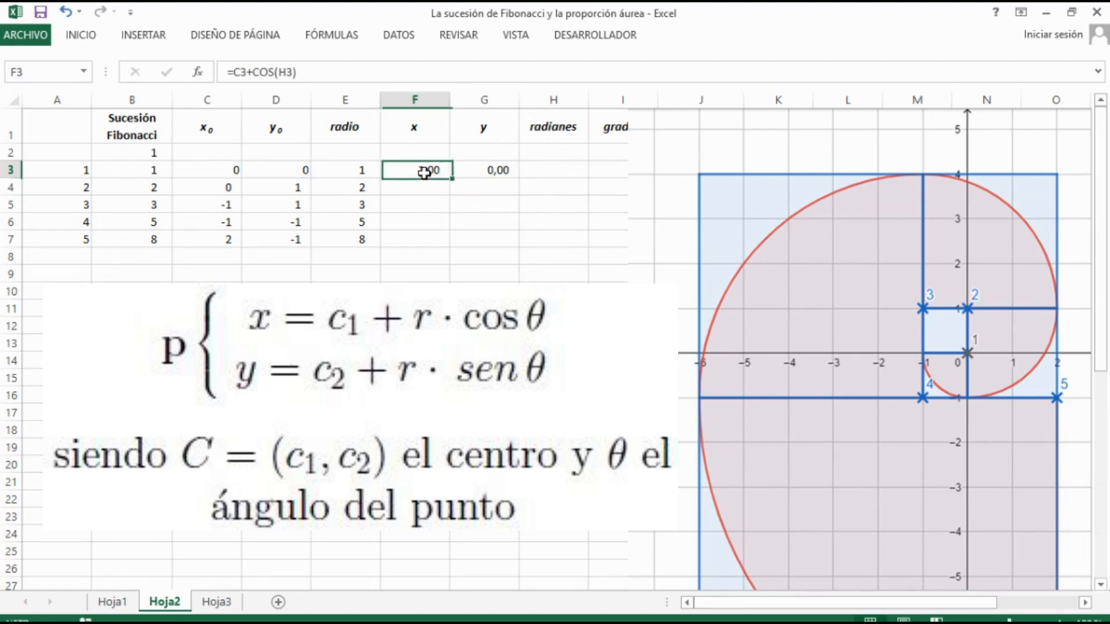
{"action": "left_click", "coordinate": [249, 74]}
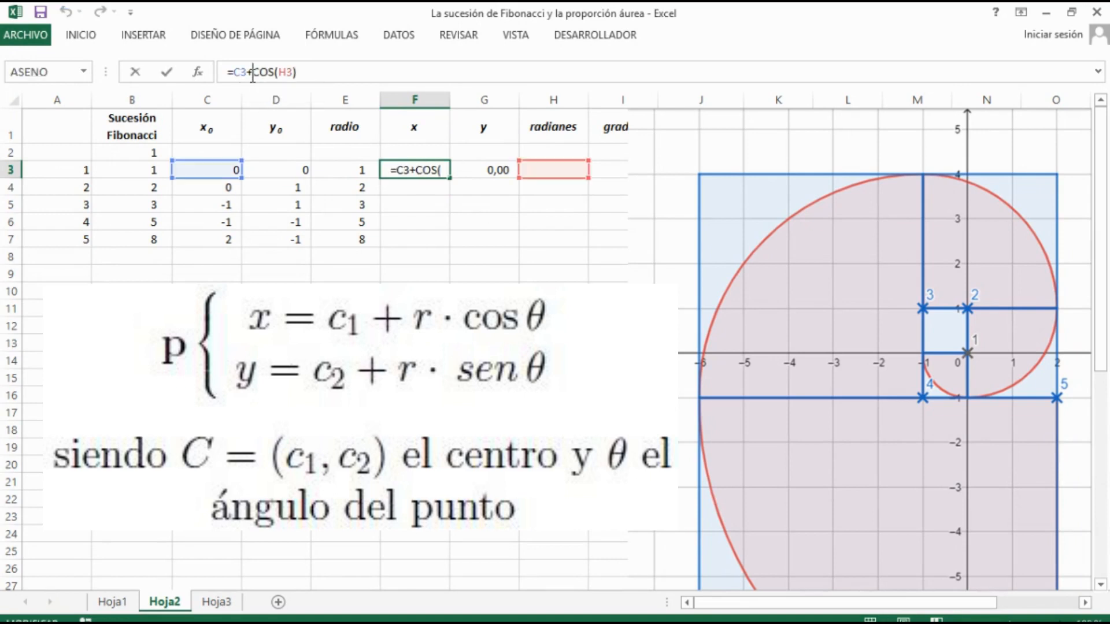
{"action": "left_click", "coordinate": [347, 167]}
{"action": "type", "text": "*"}
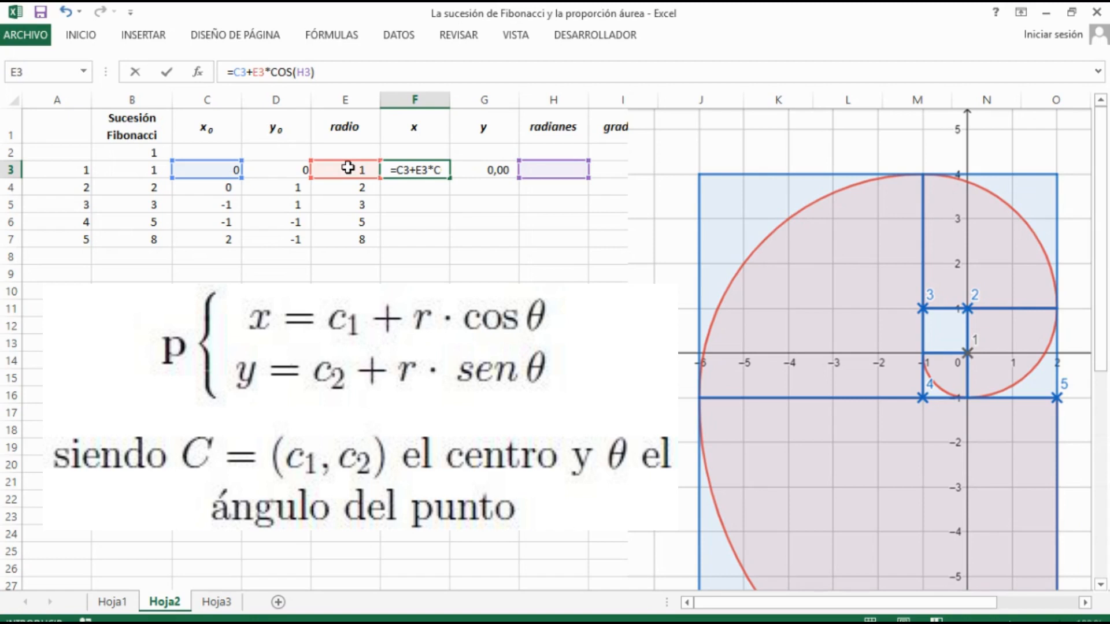
{"action": "key", "text": "Return"}
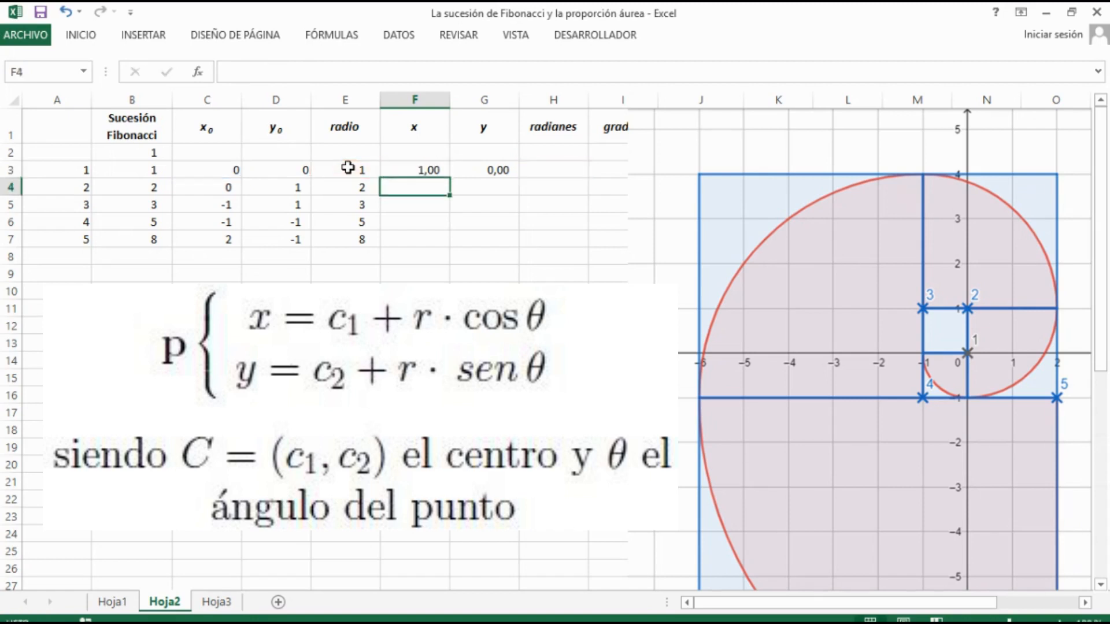
Step: Insert the radius factor E3 into the y formula in G3 so it reads =D3+E3*SENO(H3)
{"action": "left_click", "coordinate": [496, 170]}
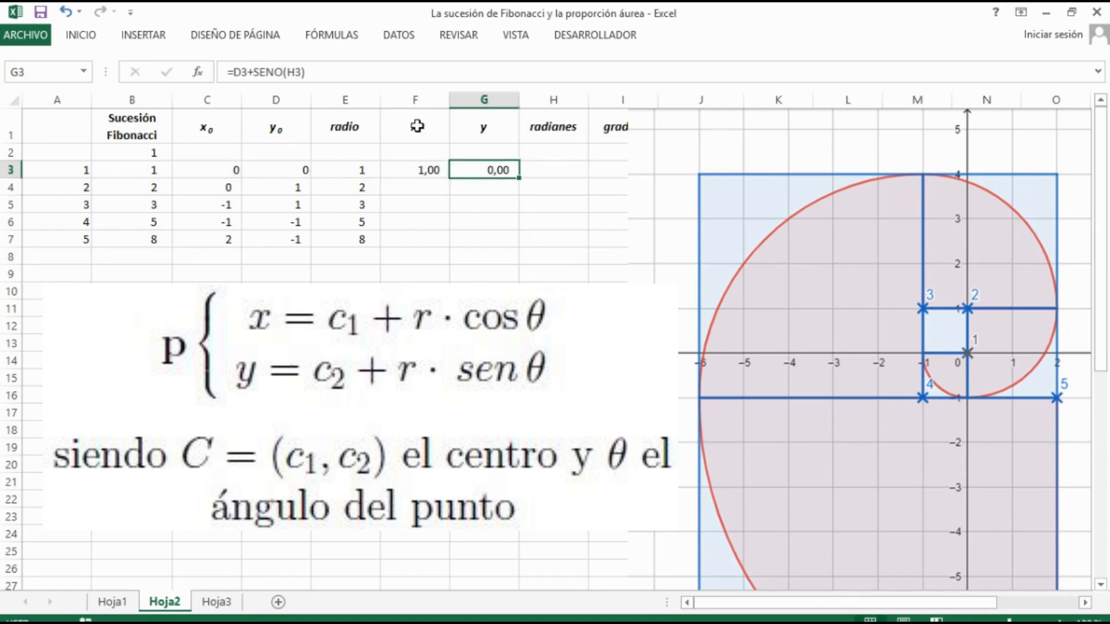
{"action": "left_click", "coordinate": [255, 71]}
{"action": "left_click", "coordinate": [348, 176]}
{"action": "type", "text": "*"}
{"action": "key", "text": "Return"}
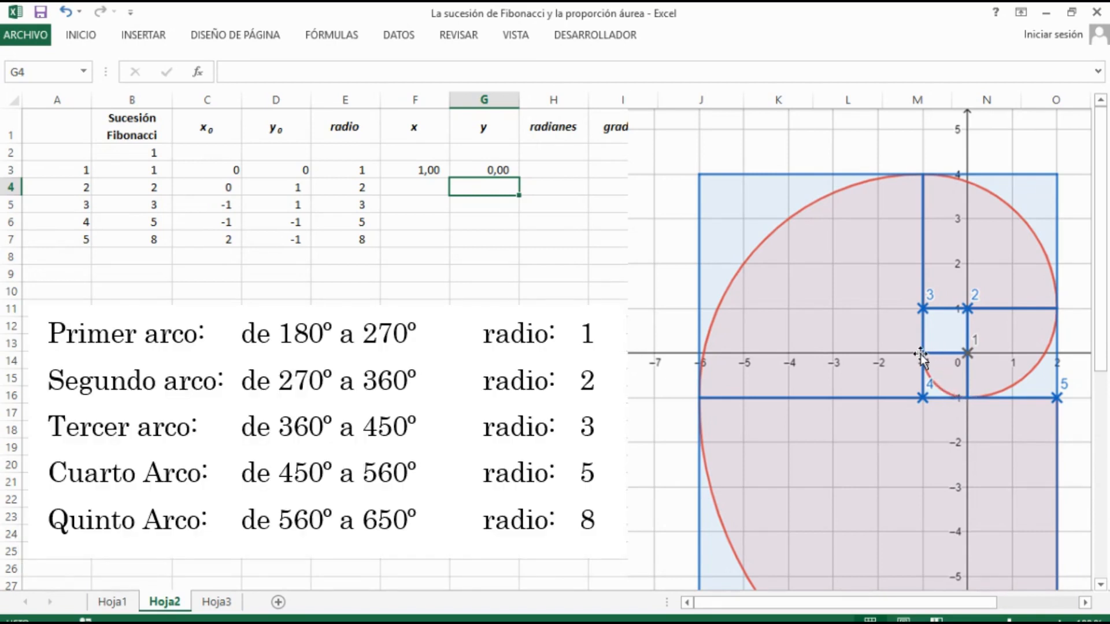
Step: Move the spiral image clear of the grados column and note the first arc's range in J3 as "DE 180 a 270"
{"action": "left_click_drag", "start_coordinate": [860, 159], "coordinate": [1029, 151]}
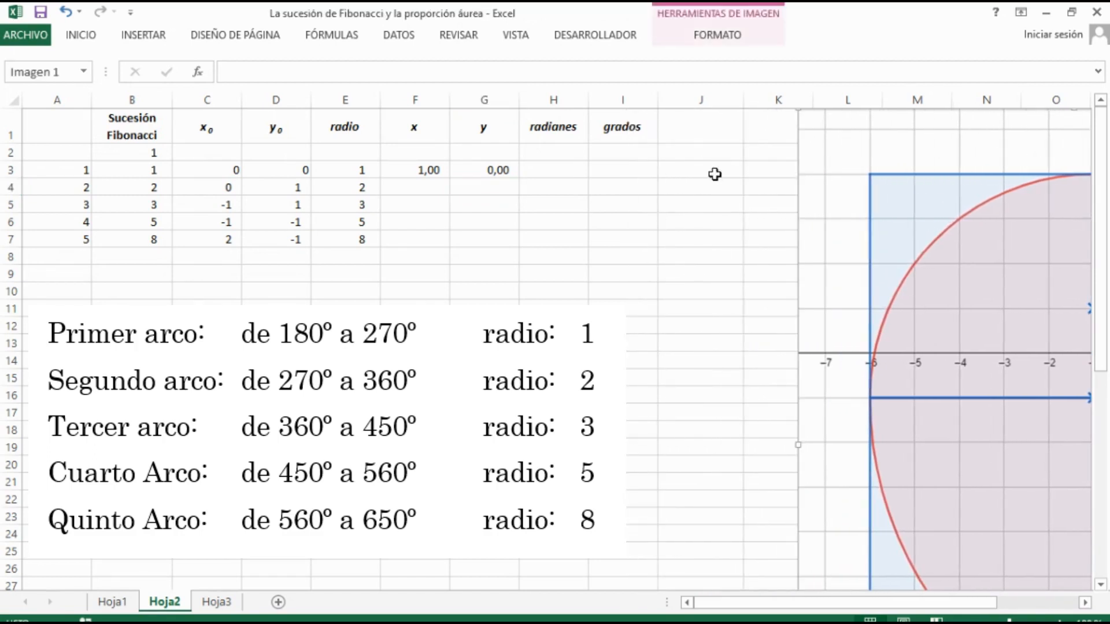
{"action": "left_click", "coordinate": [693, 176]}
{"action": "type", "text": "DE 180 a 27"}
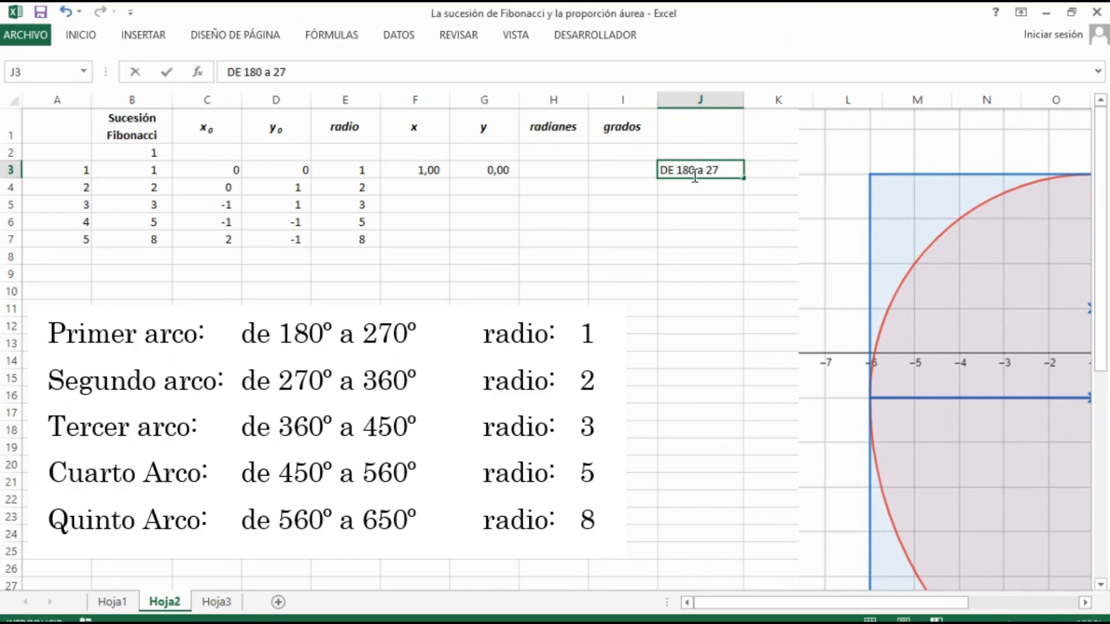
{"action": "type", "text": "0"}
{"action": "key", "text": "Return"}
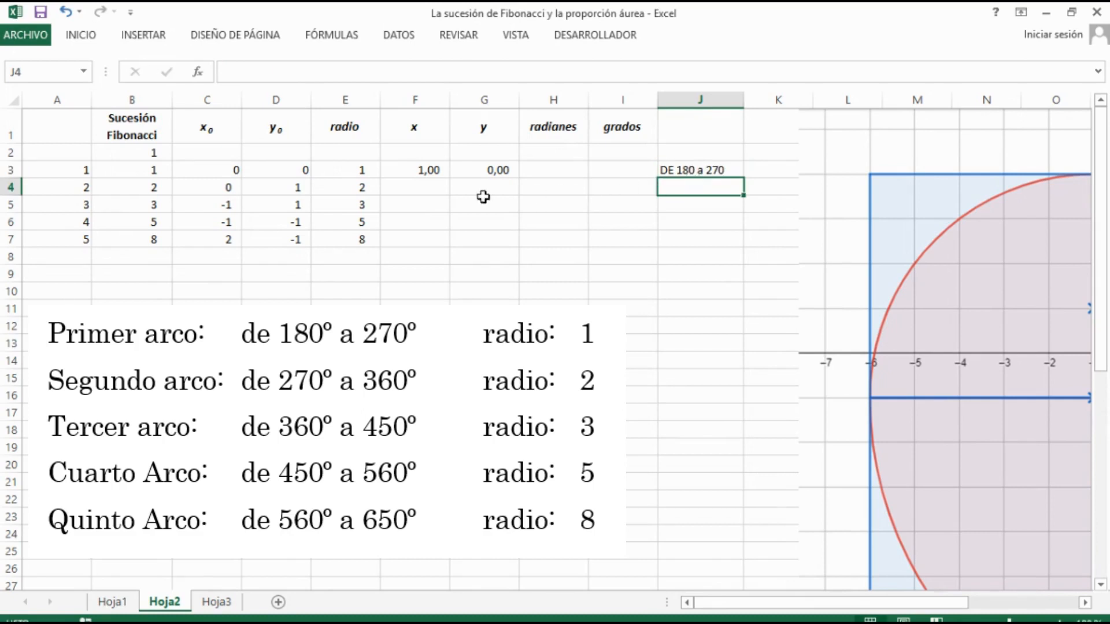
Step: Insert two blank rows between the first and second arcs, at row 4
{"action": "left_click", "coordinate": [11, 188]}
{"action": "right_click", "coordinate": [11, 190]}
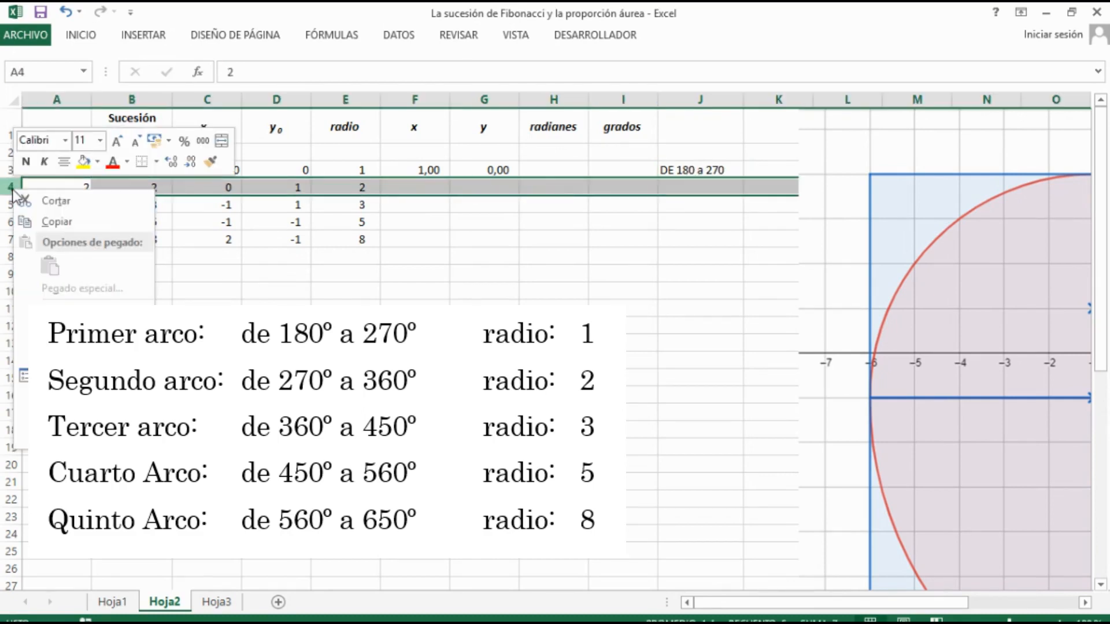
{"action": "left_click", "coordinate": [58, 308]}
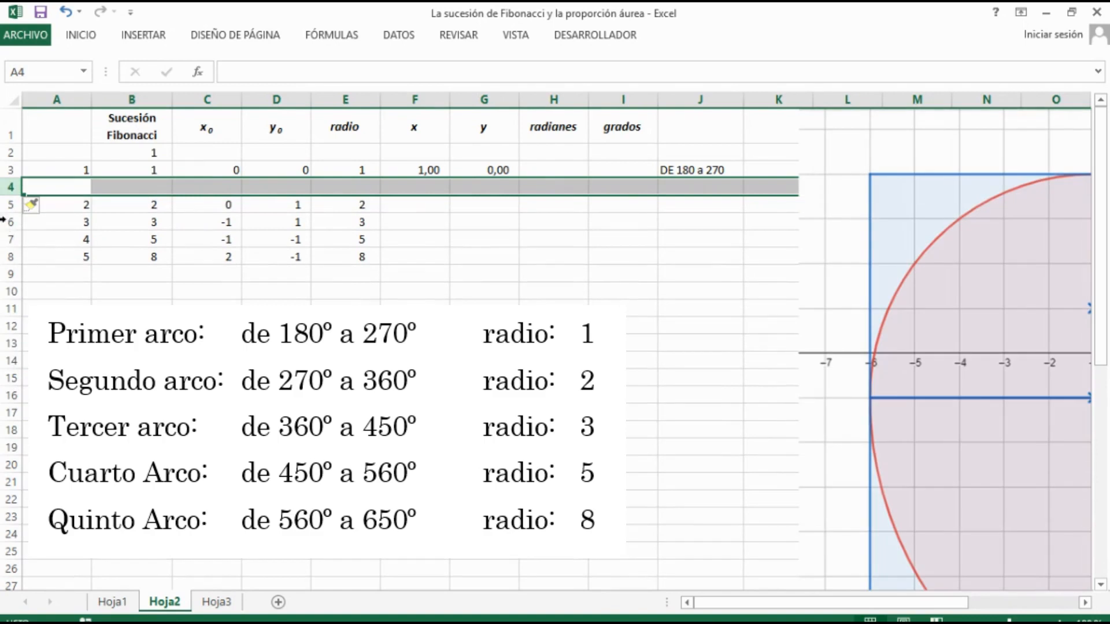
{"action": "right_click", "coordinate": [11, 188]}
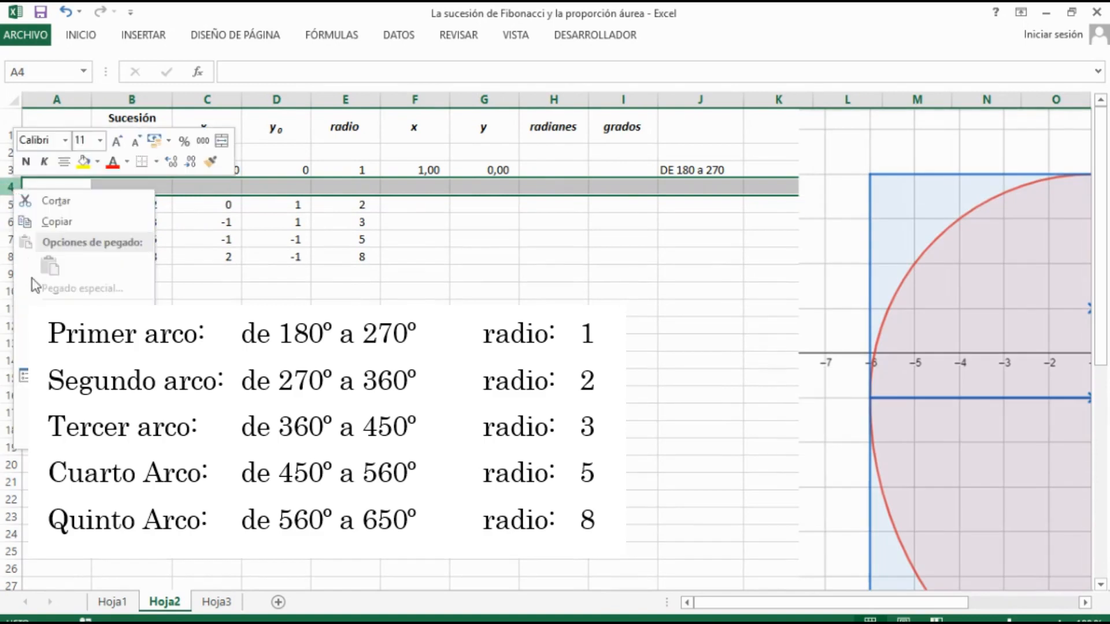
{"action": "left_click", "coordinate": [36, 309]}
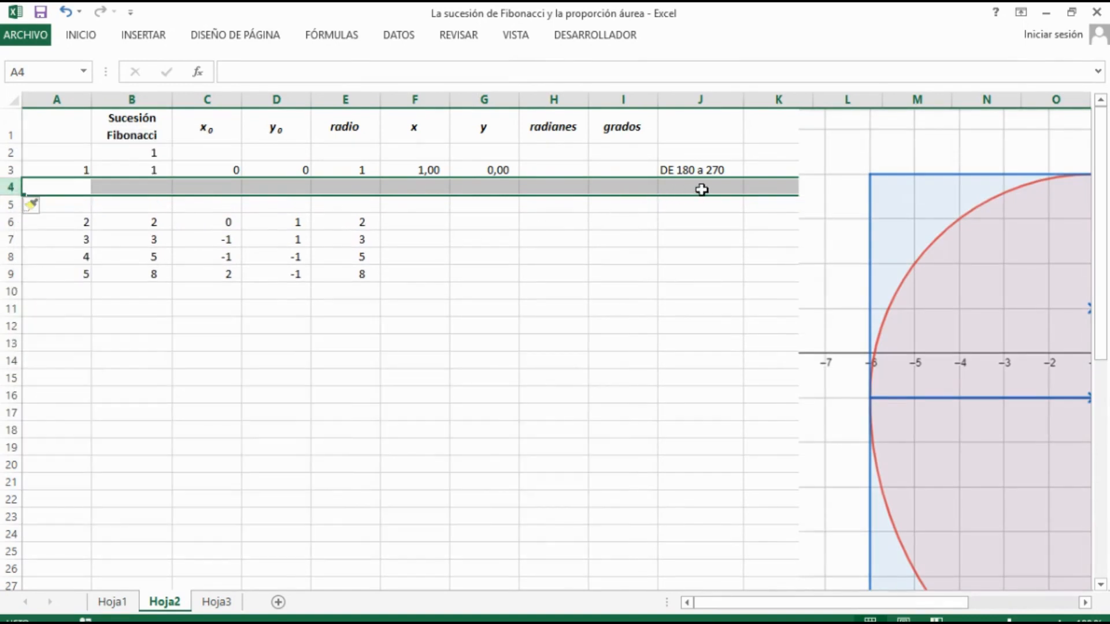
Step: Enter 180 and 190 as the first degrees in I3 and I4, and extend the series to 200 in I5
{"action": "left_click", "coordinate": [617, 172]}
{"action": "type", "text": "180"}
{"action": "key", "text": "Return"}
{"action": "left_click", "coordinate": [618, 172]}
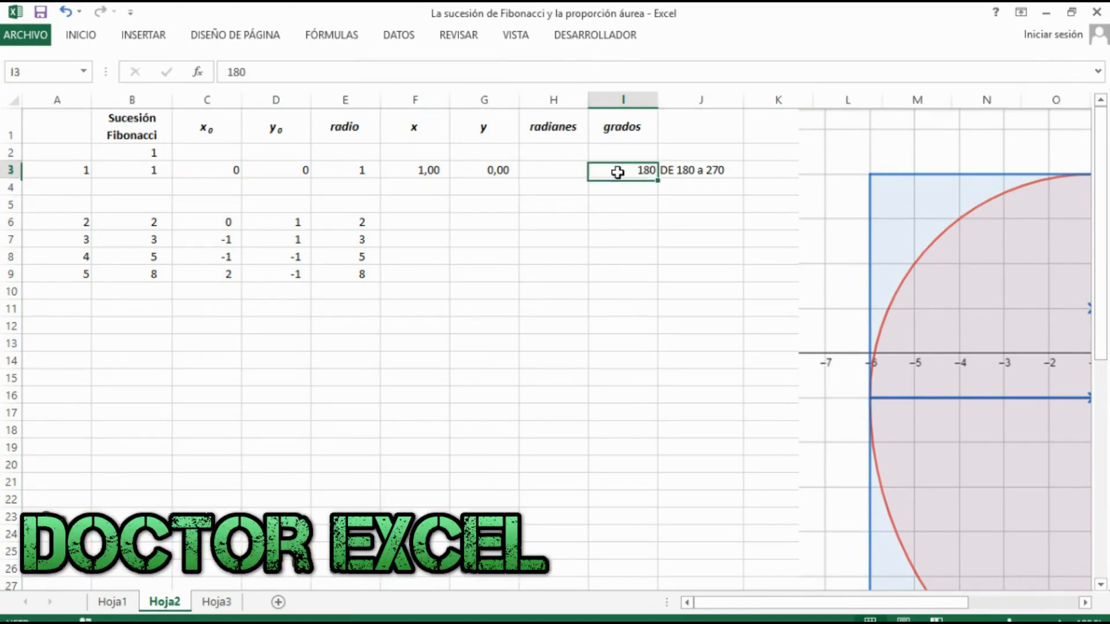
{"action": "left_click", "coordinate": [625, 194]}
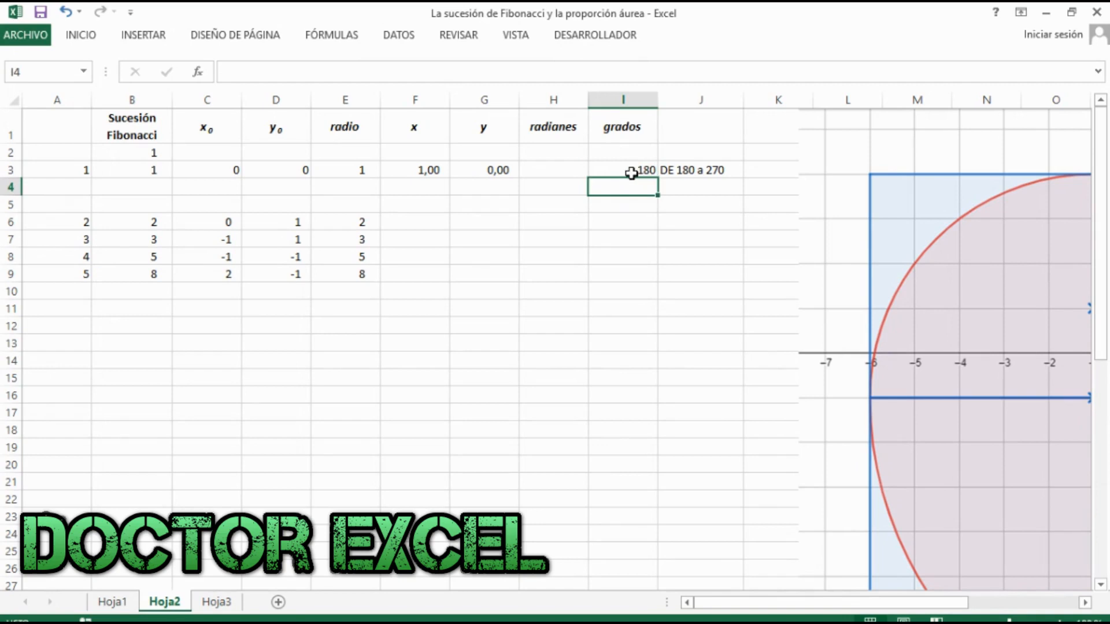
{"action": "type", "text": "190"}
{"action": "key", "text": "Return"}
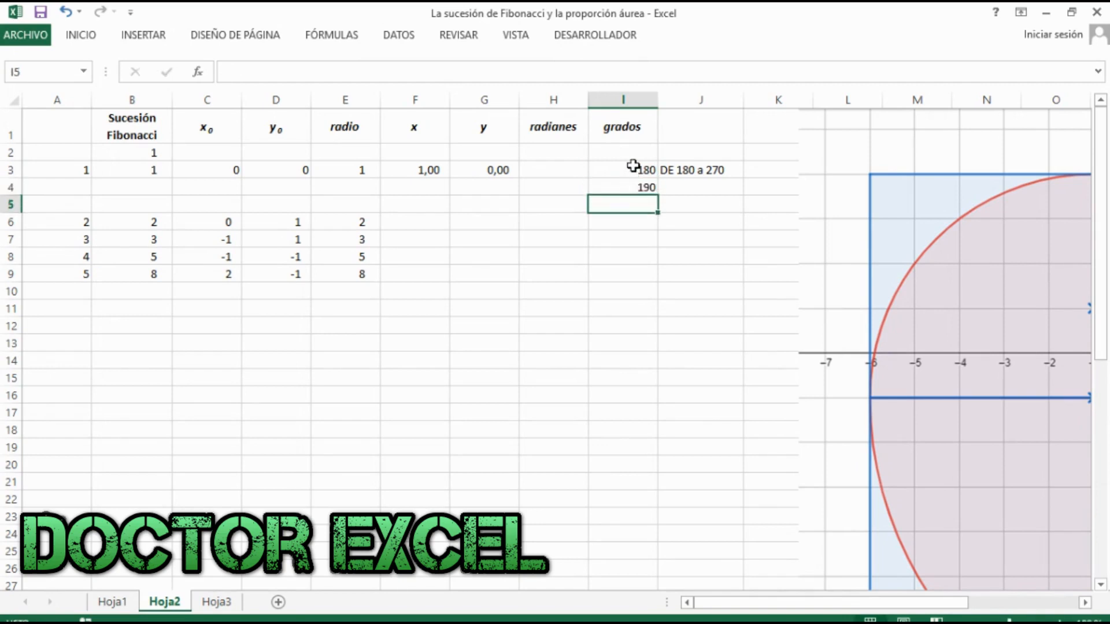
{"action": "left_click_drag", "start_coordinate": [635, 167], "coordinate": [659, 210]}
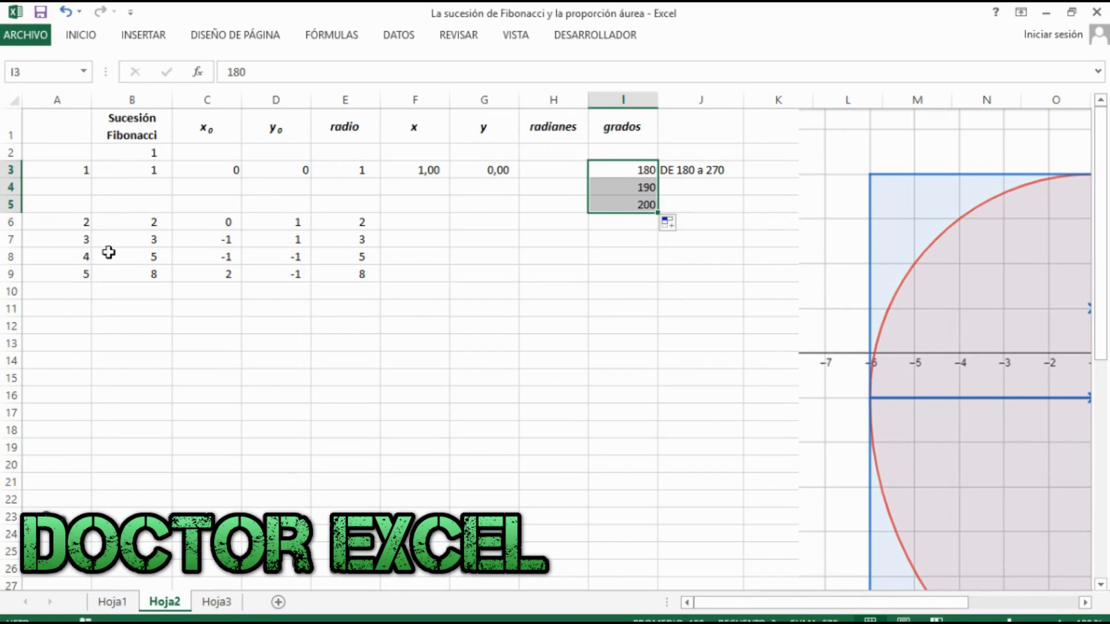
Step: Insert three more blank rows at row 6 and continue the degrees series to 230 in I8
{"action": "left_click", "coordinate": [11, 223]}
{"action": "right_click", "coordinate": [11, 224]}
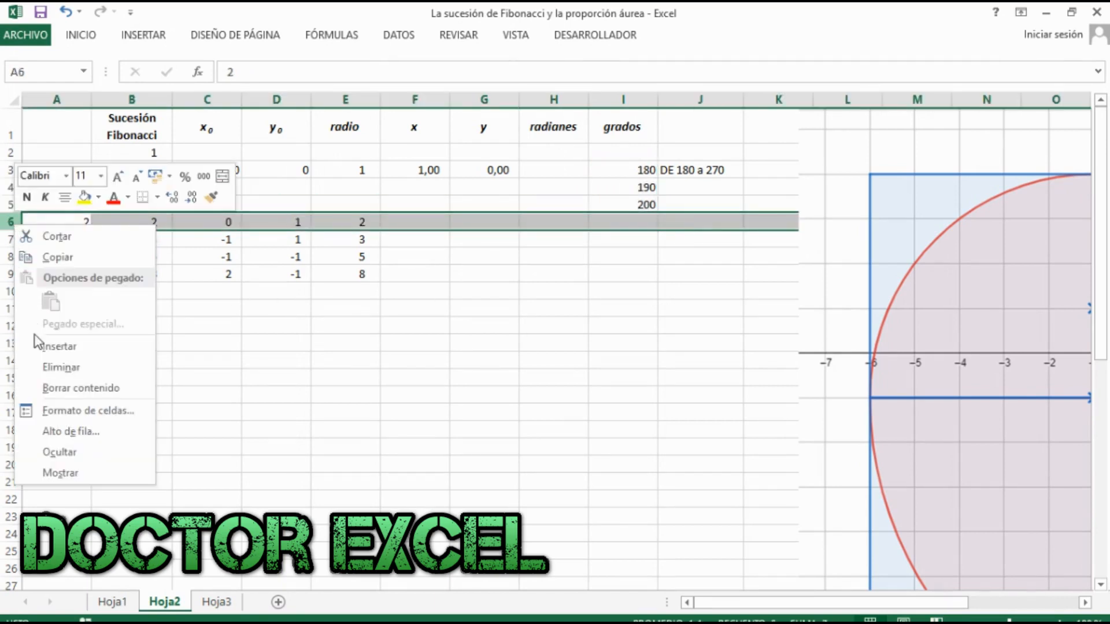
{"action": "left_click", "coordinate": [40, 346]}
{"action": "left_click_drag", "start_coordinate": [11, 222], "coordinate": [12, 237]}
{"action": "right_click", "coordinate": [8, 223]}
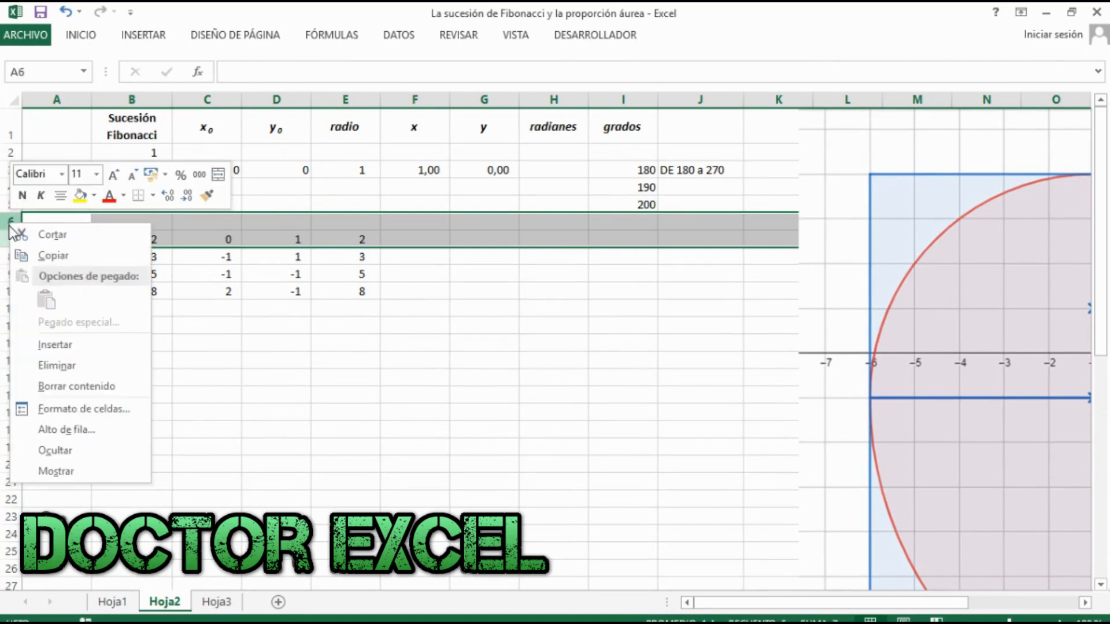
{"action": "left_click", "coordinate": [52, 345]}
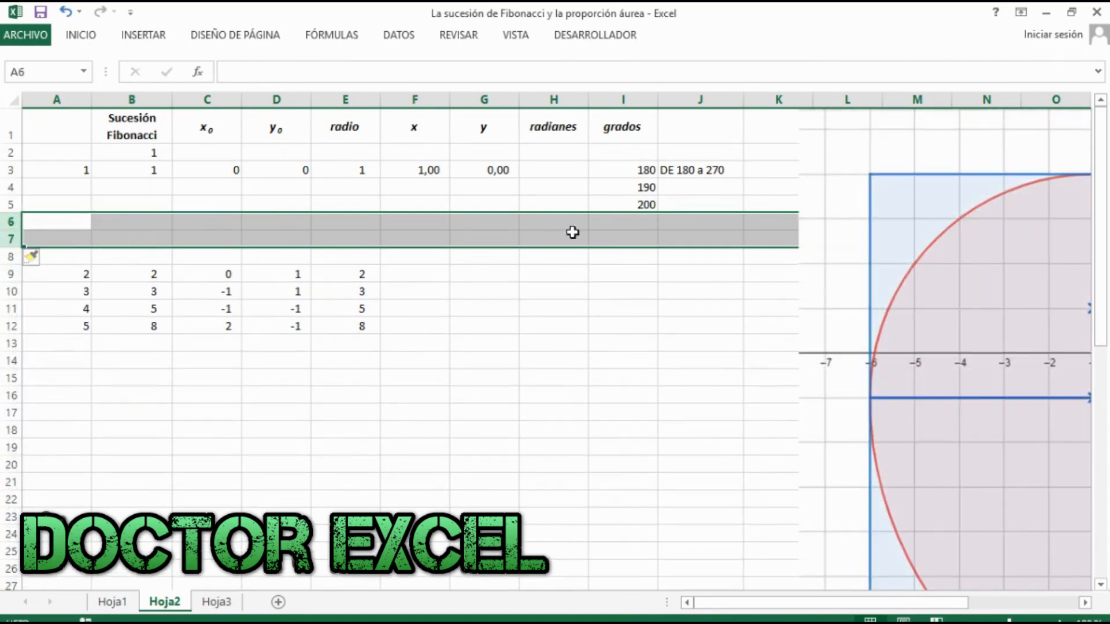
{"action": "left_click_drag", "start_coordinate": [639, 184], "coordinate": [658, 261]}
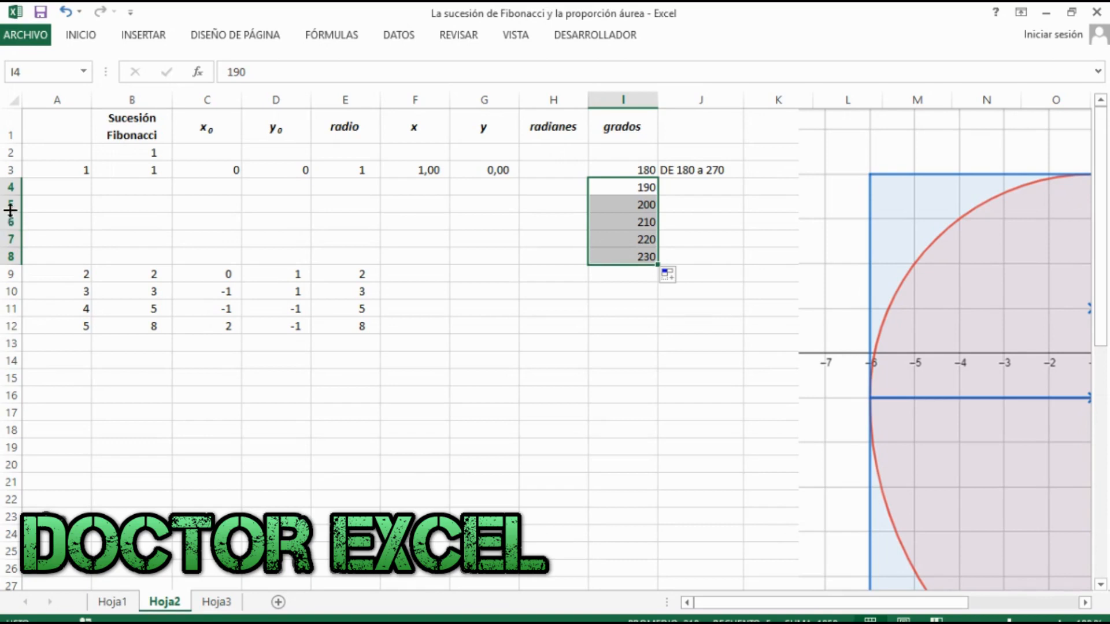
Step: Insert five more rows at row 5 and refill the degrees in steps of 10, trimming them to end at 270 in row 12
{"action": "left_click_drag", "start_coordinate": [6, 205], "coordinate": [7, 277]}
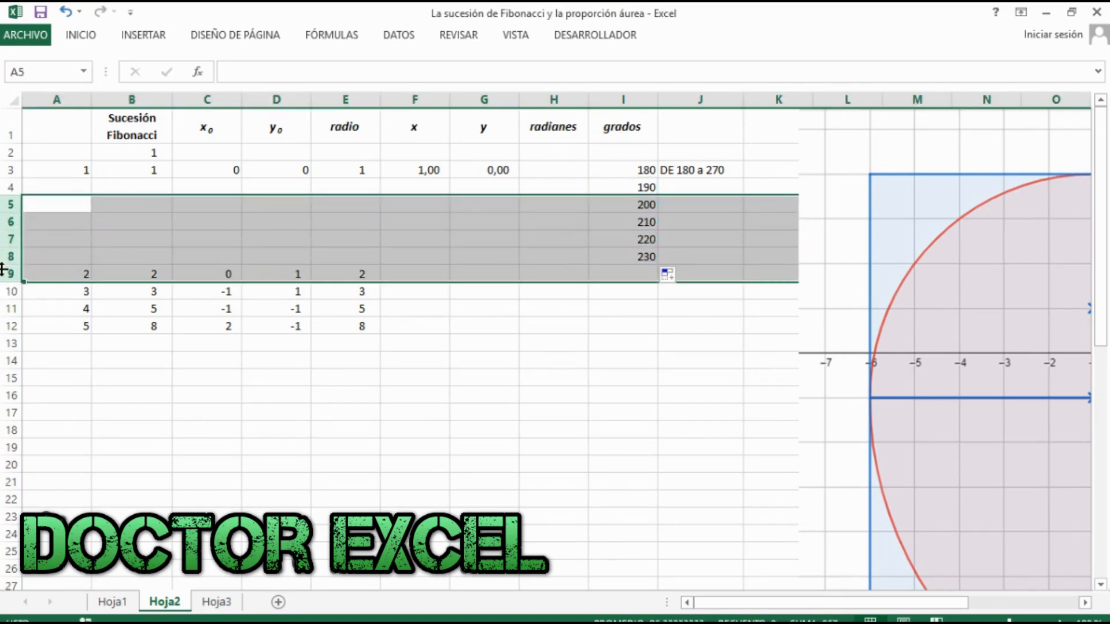
{"action": "right_click", "coordinate": [10, 239]}
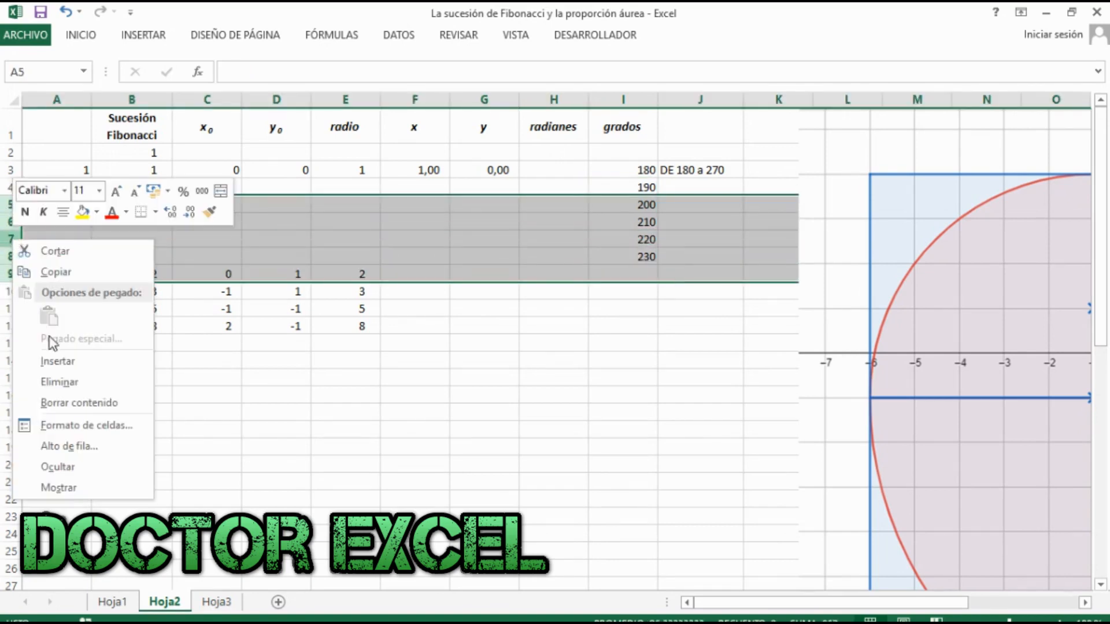
{"action": "left_click", "coordinate": [56, 361]}
{"action": "left_click", "coordinate": [554, 430]}
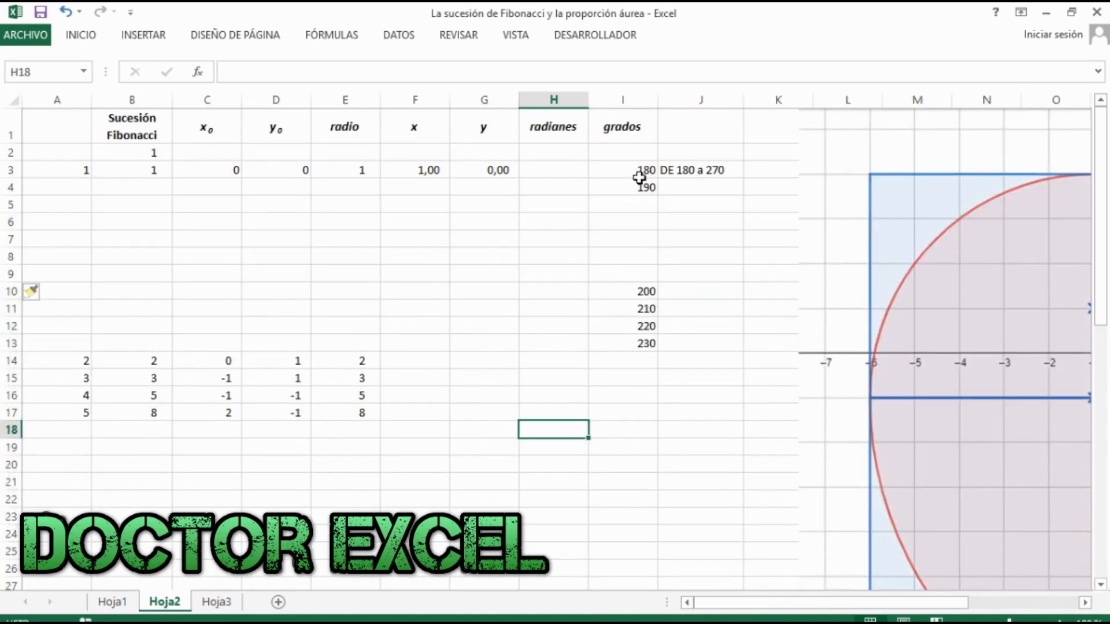
{"action": "left_click_drag", "start_coordinate": [638, 170], "coordinate": [660, 351]}
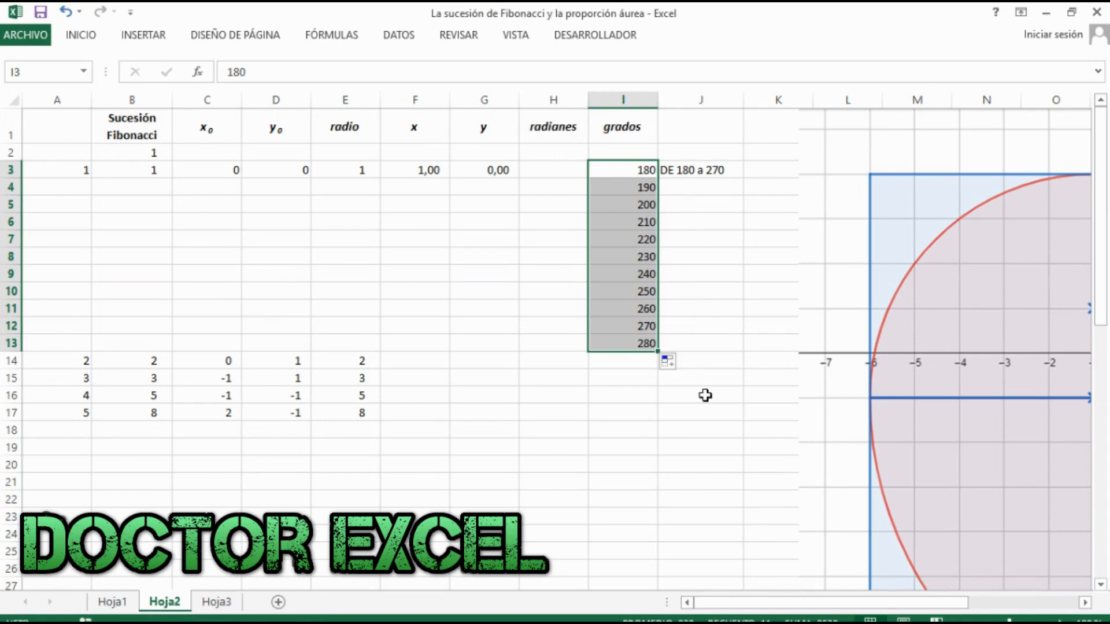
{"action": "right_click", "coordinate": [18, 345]}
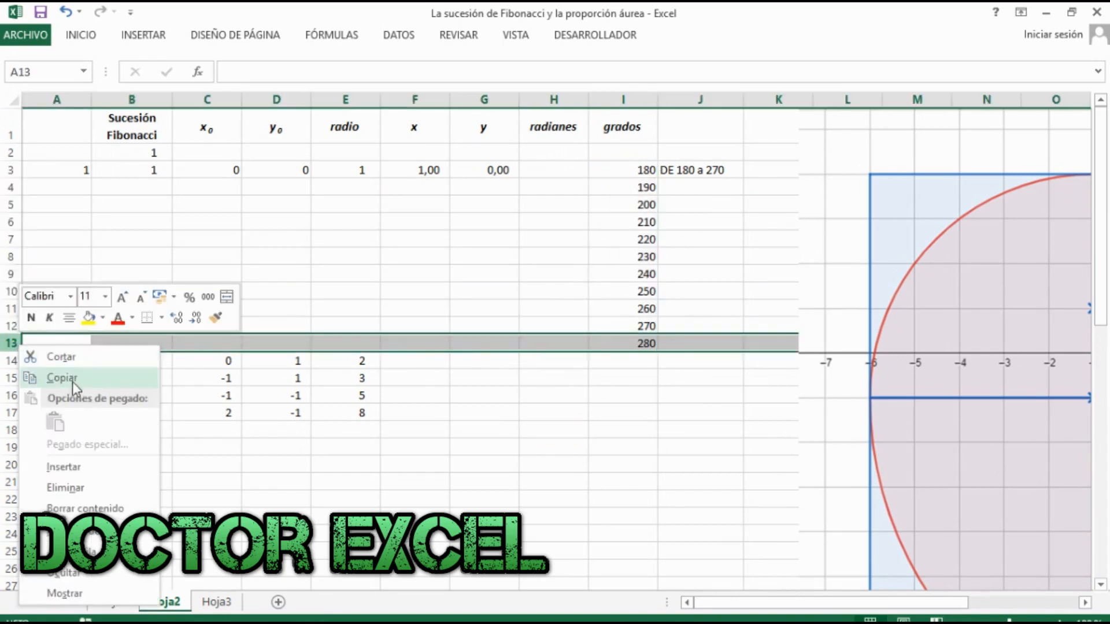
{"action": "left_click", "coordinate": [78, 467]}
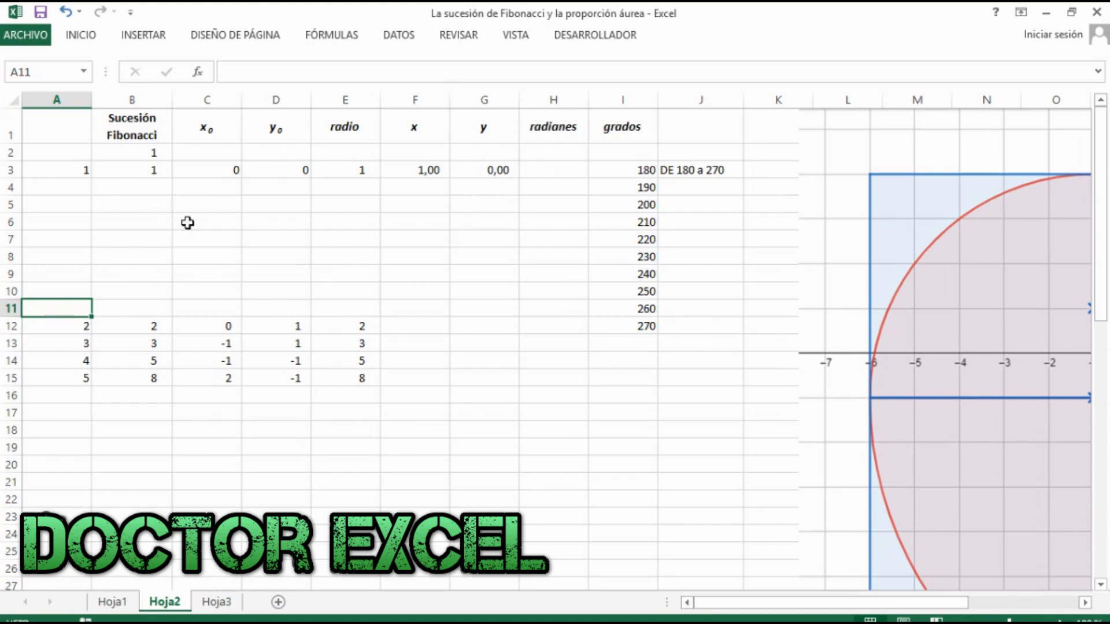
Step: Fill the first arc's Fibonacci value, center coordinates and radius down through row 11
{"action": "left_click", "coordinate": [150, 171]}
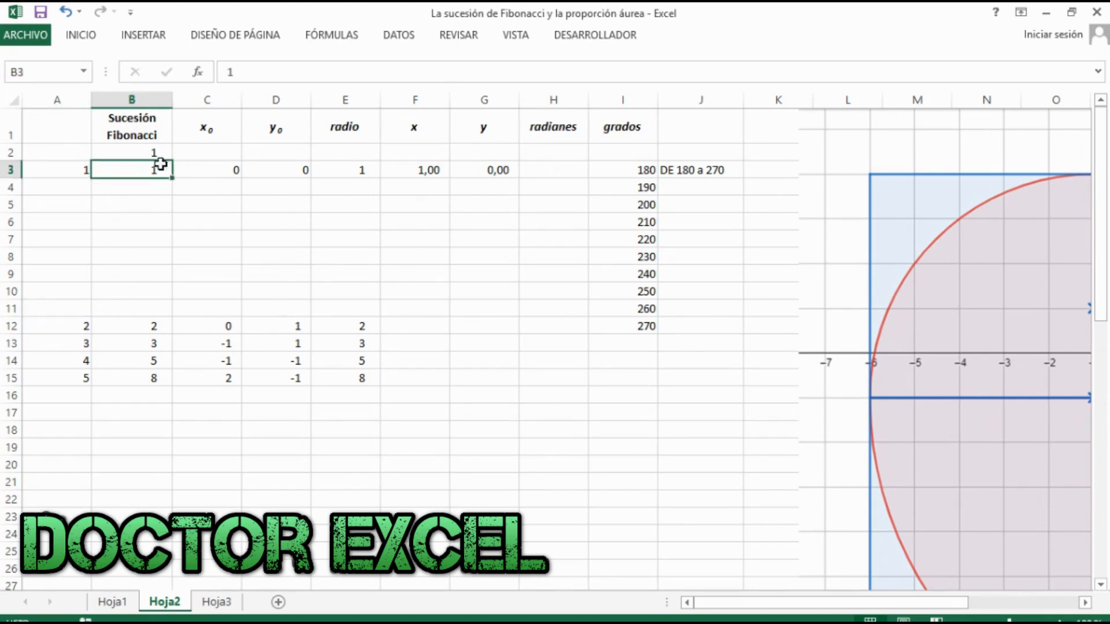
{"action": "left_click_drag", "start_coordinate": [153, 152], "coordinate": [166, 315]}
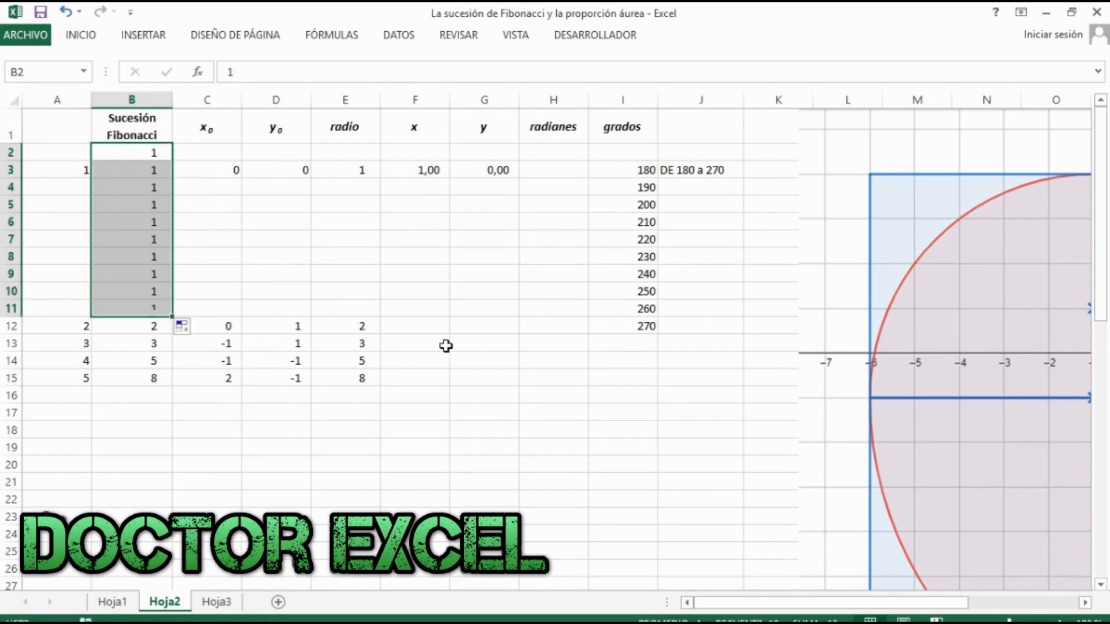
{"action": "left_click", "coordinate": [452, 346]}
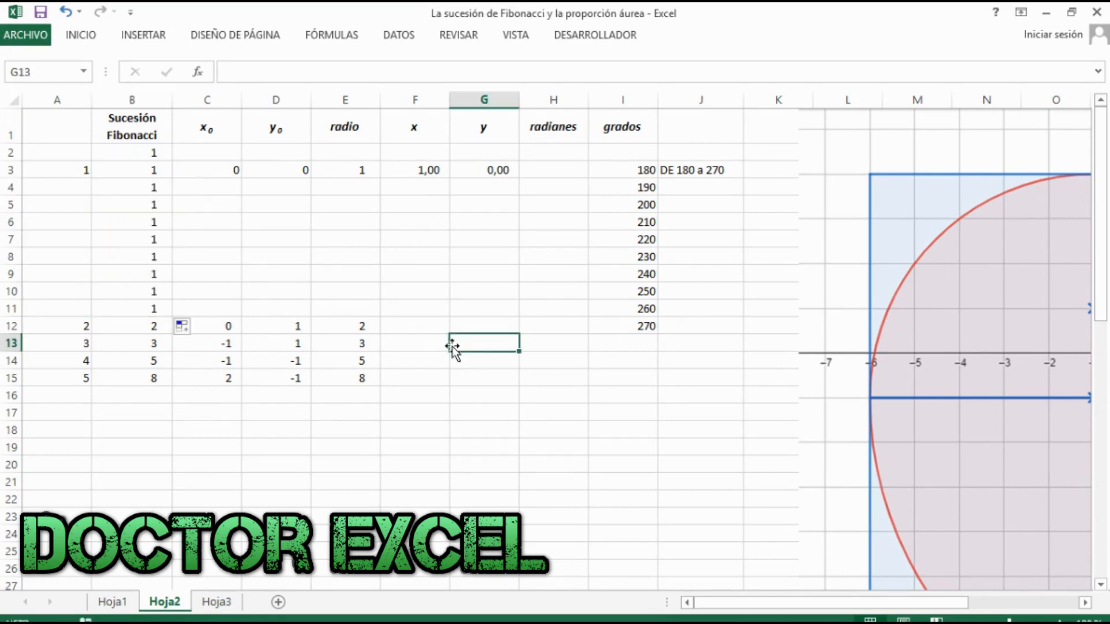
{"action": "left_click", "coordinate": [222, 168]}
{"action": "left_click_drag", "start_coordinate": [222, 168], "coordinate": [370, 318]}
{"action": "left_click", "coordinate": [458, 376]}
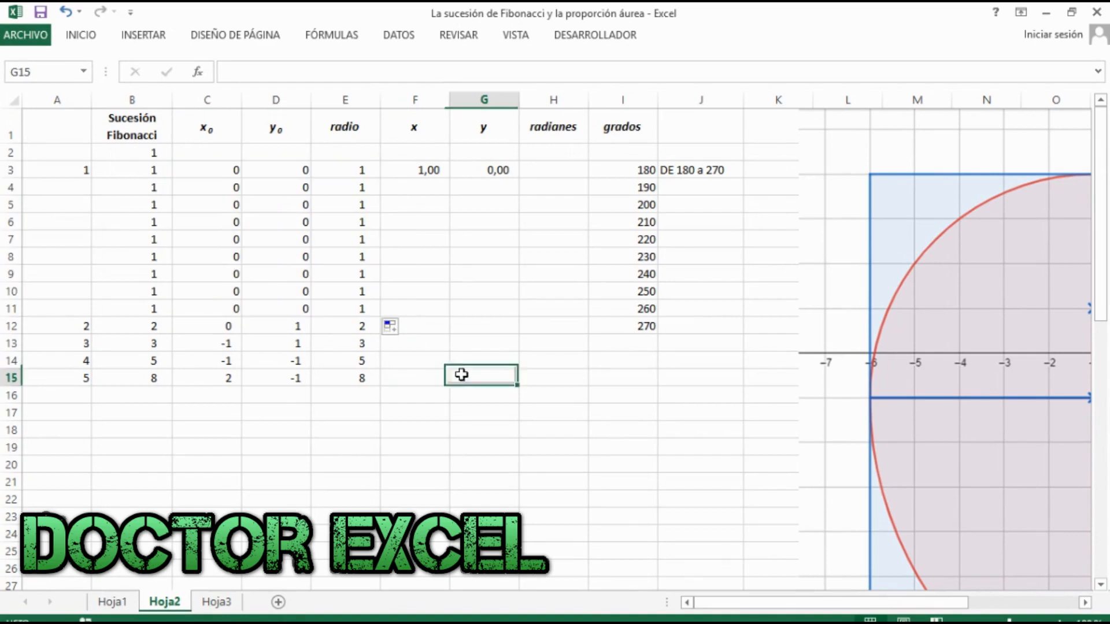
Step: Enter =RADIANES(I3) in H3 to convert the first angle from degrees to radians
{"action": "left_click", "coordinate": [412, 189]}
{"action": "left_click", "coordinate": [471, 187]}
{"action": "left_click", "coordinate": [556, 173]}
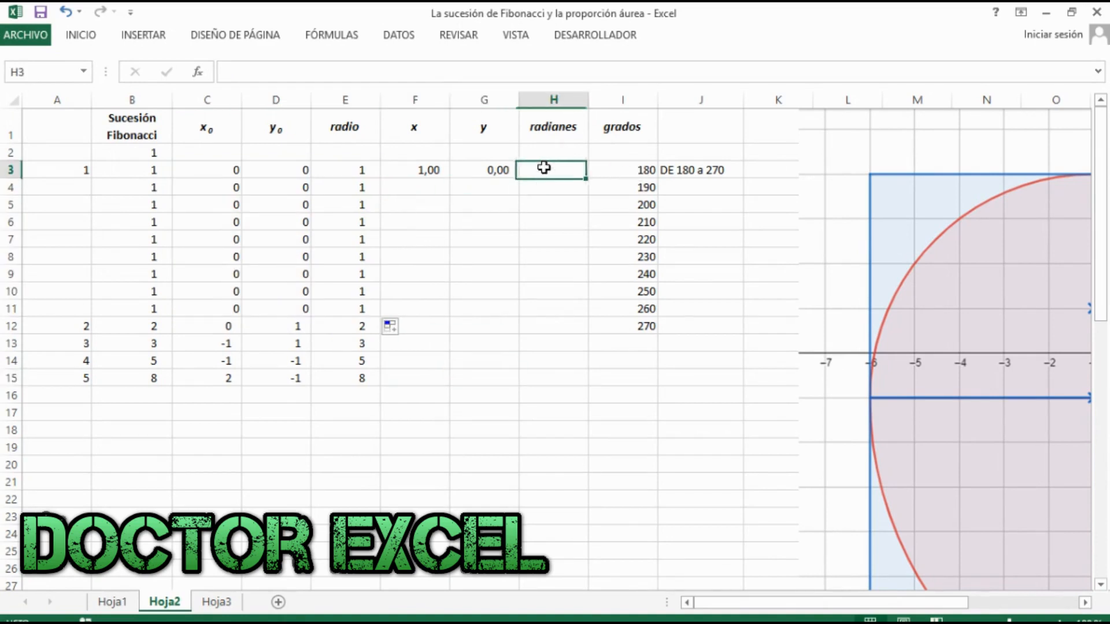
{"action": "type", "text": "=ra"}
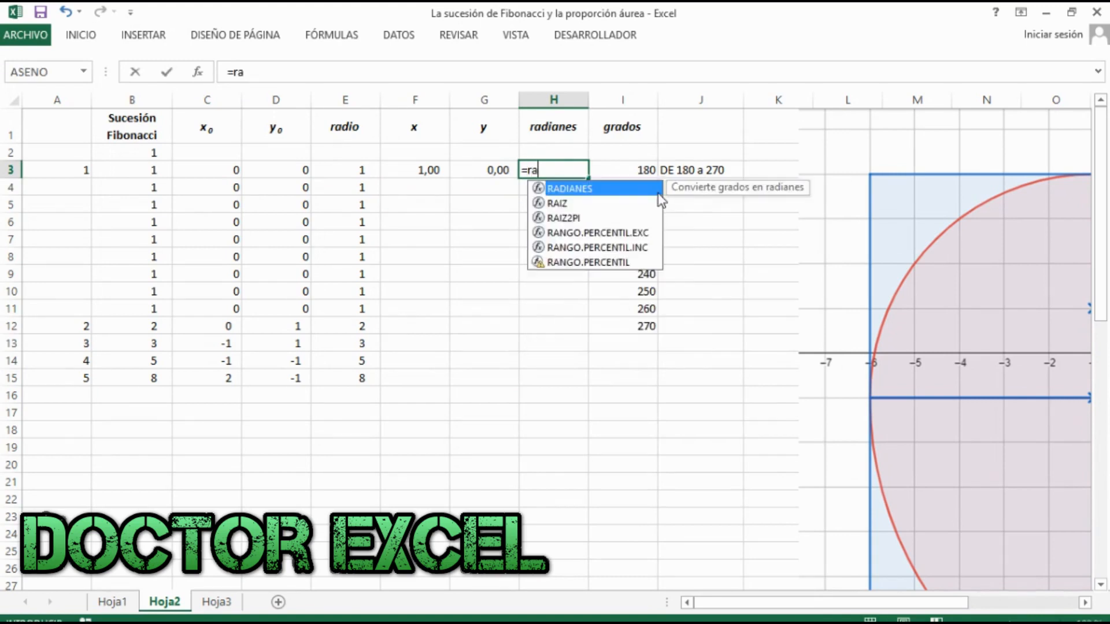
{"action": "type", "text": "dianes("}
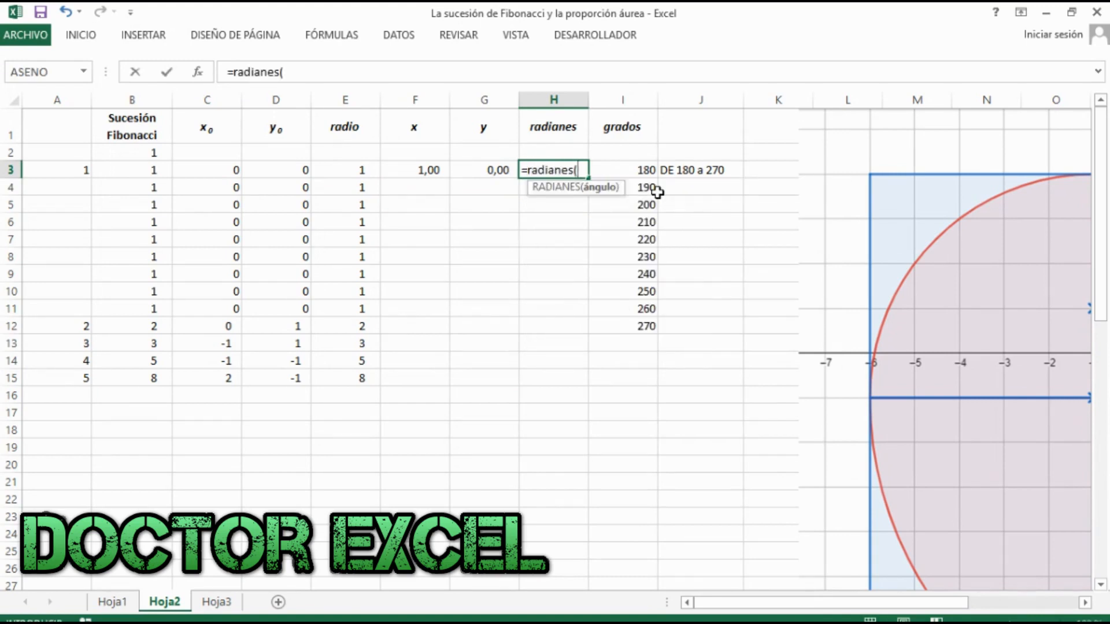
{"action": "left_click", "coordinate": [646, 171]}
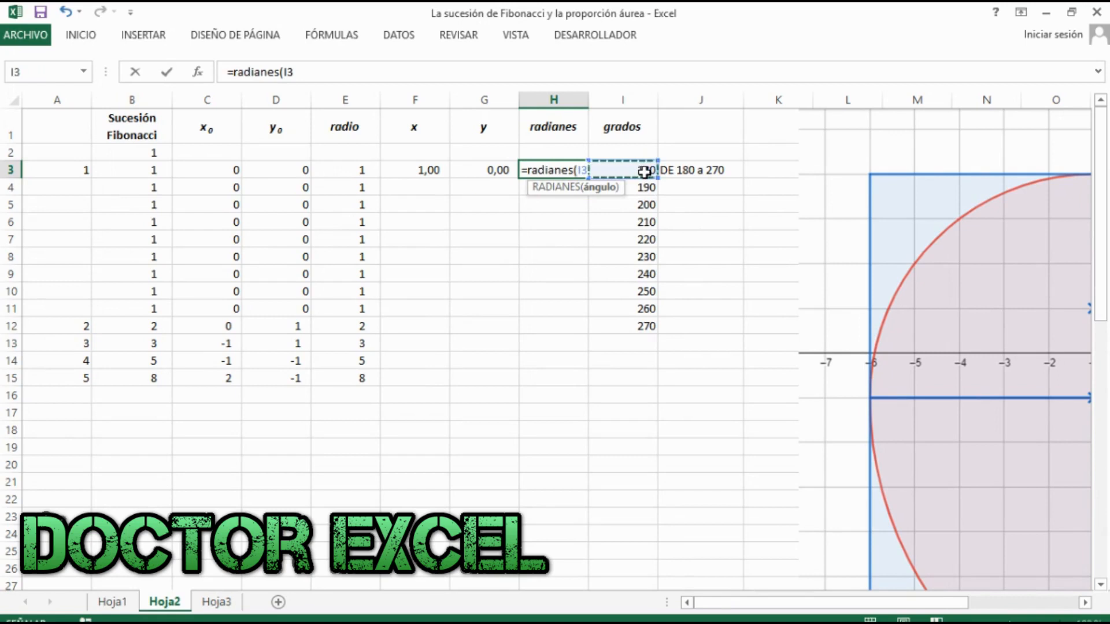
{"action": "type", "text": ")"}
{"action": "key", "text": "Return"}
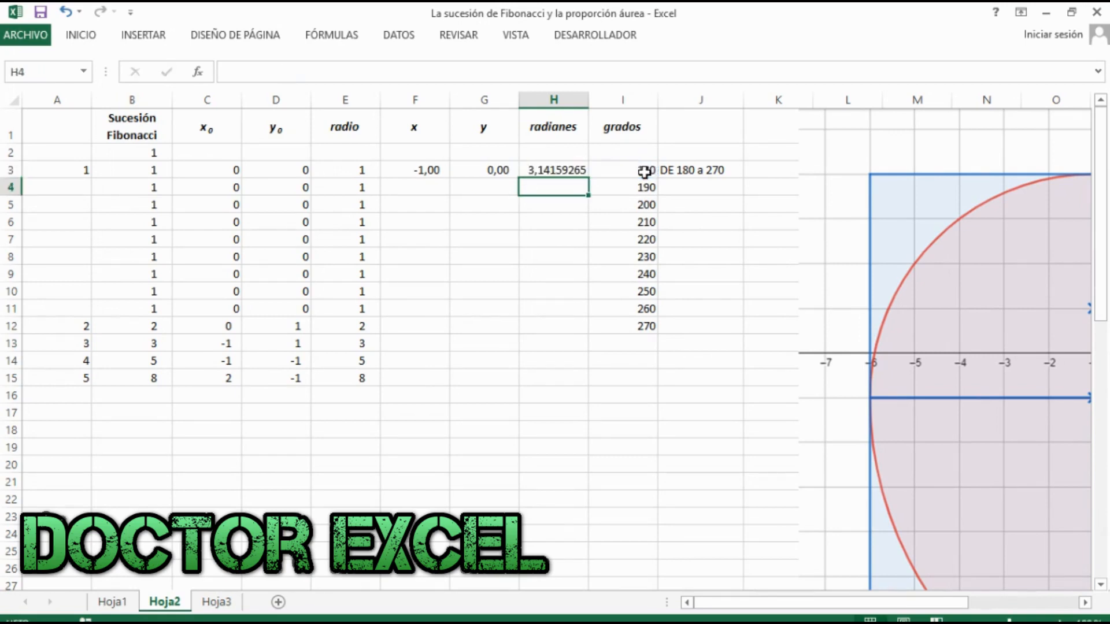
Step: Copy the radians formula in H3 and the x and y formulas in F3:G3 down through row 12
{"action": "left_click", "coordinate": [550, 172]}
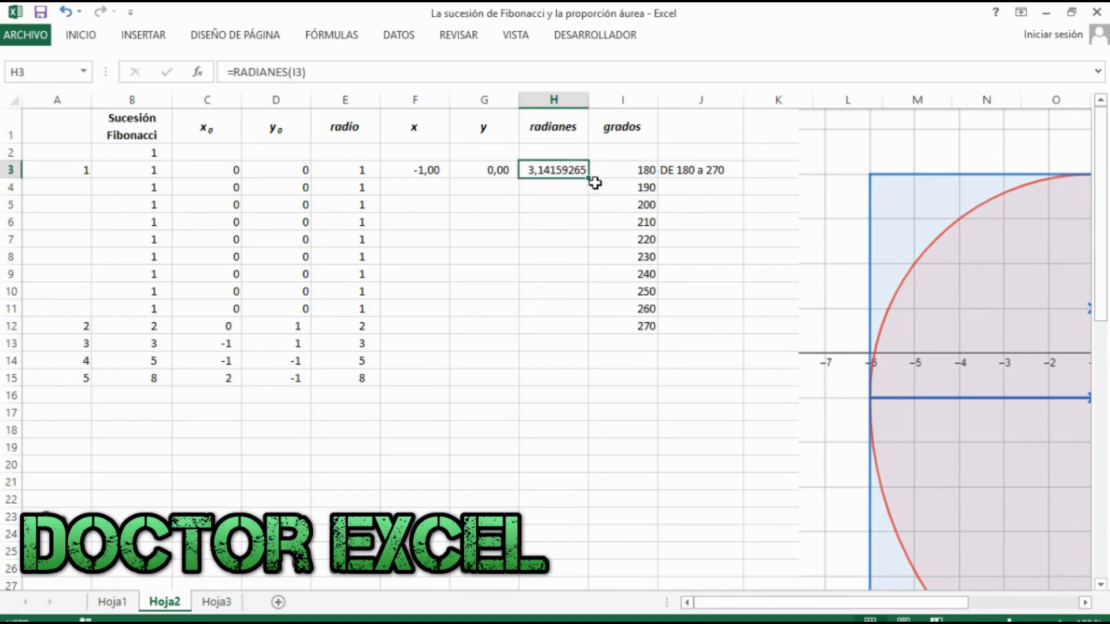
{"action": "left_click_drag", "start_coordinate": [589, 178], "coordinate": [587, 330]}
{"action": "left_click_drag", "start_coordinate": [417, 172], "coordinate": [517, 333]}
{"action": "left_click", "coordinate": [700, 476]}
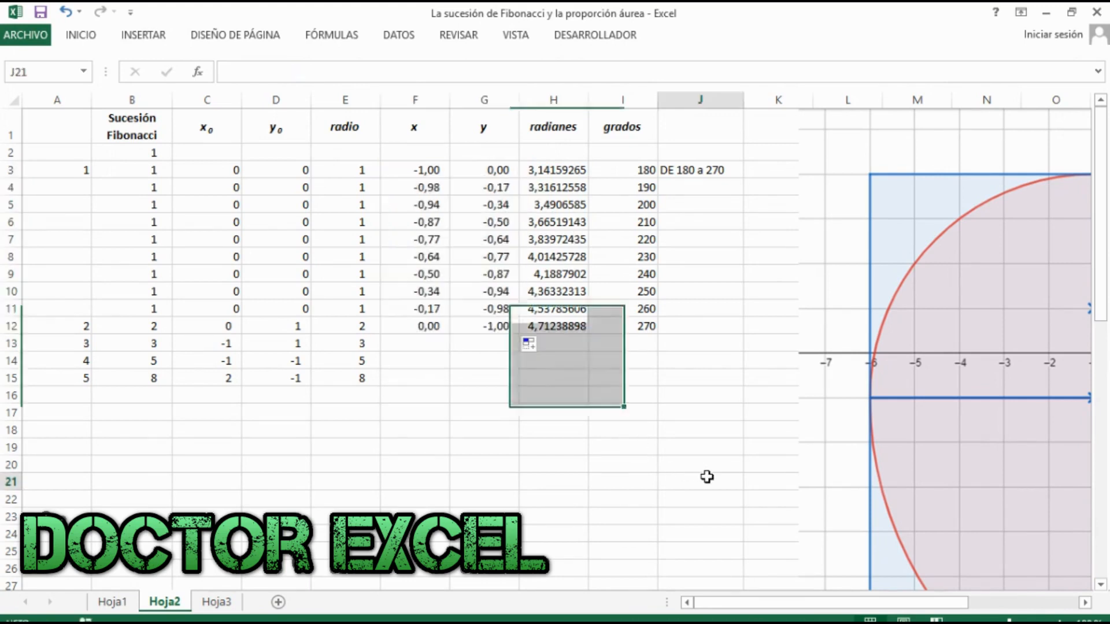
Step: Insert a scatter chart with straight lines and no markers from the x and y points in F3:G12
{"action": "left_click_drag", "start_coordinate": [419, 172], "coordinate": [474, 330]}
{"action": "left_click_drag", "start_coordinate": [919, 604], "coordinate": [974, 604]}
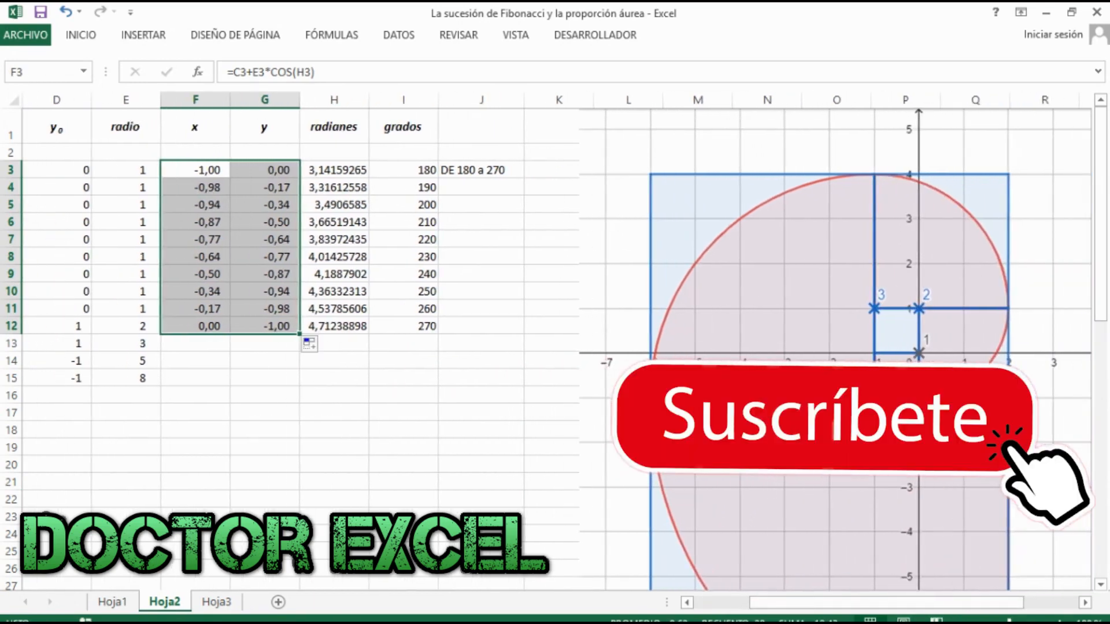
{"action": "left_click", "coordinate": [145, 39]}
{"action": "left_click", "coordinate": [465, 98]}
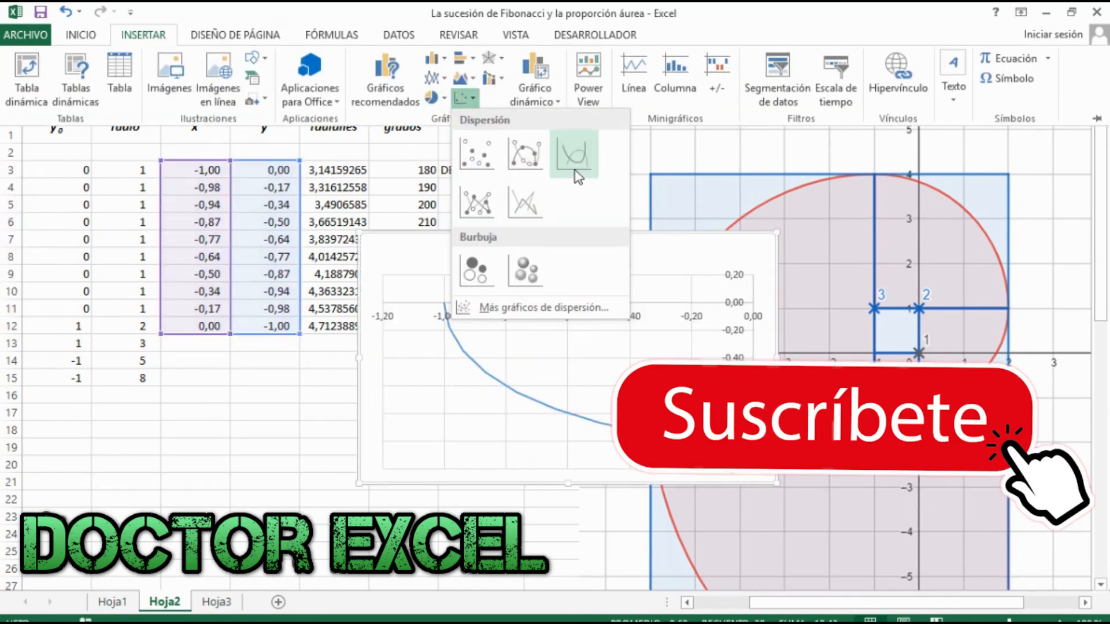
{"action": "left_click", "coordinate": [526, 203]}
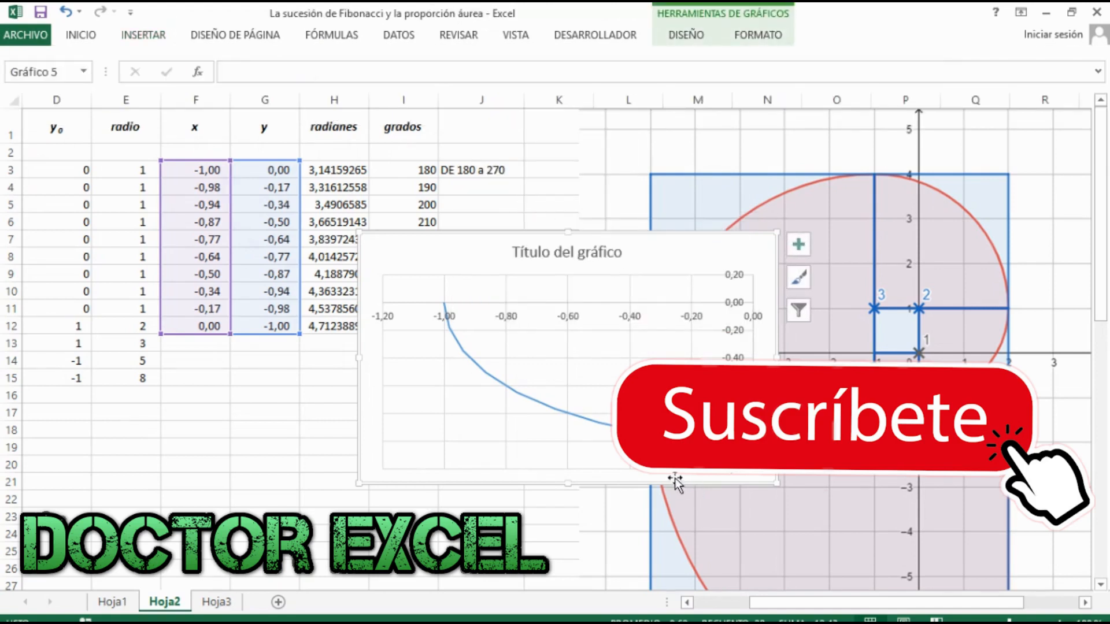
Step: Make the new chart taller and move it beside the data columns, over the reference spiral image
{"action": "left_click_drag", "start_coordinate": [568, 485], "coordinate": [567, 585]}
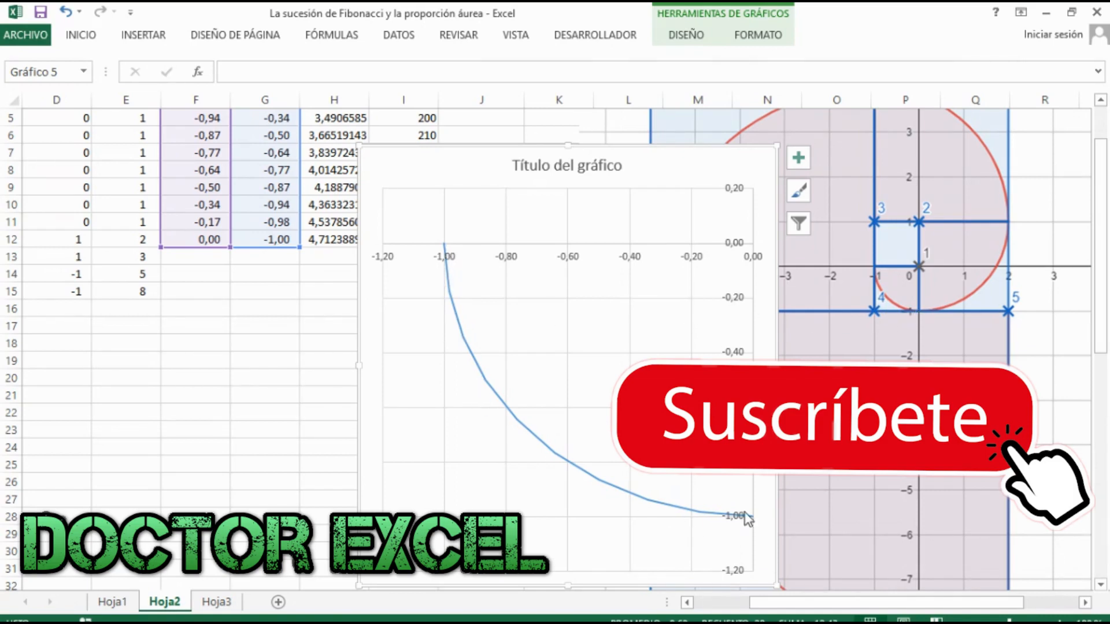
{"action": "left_click", "coordinate": [781, 416]}
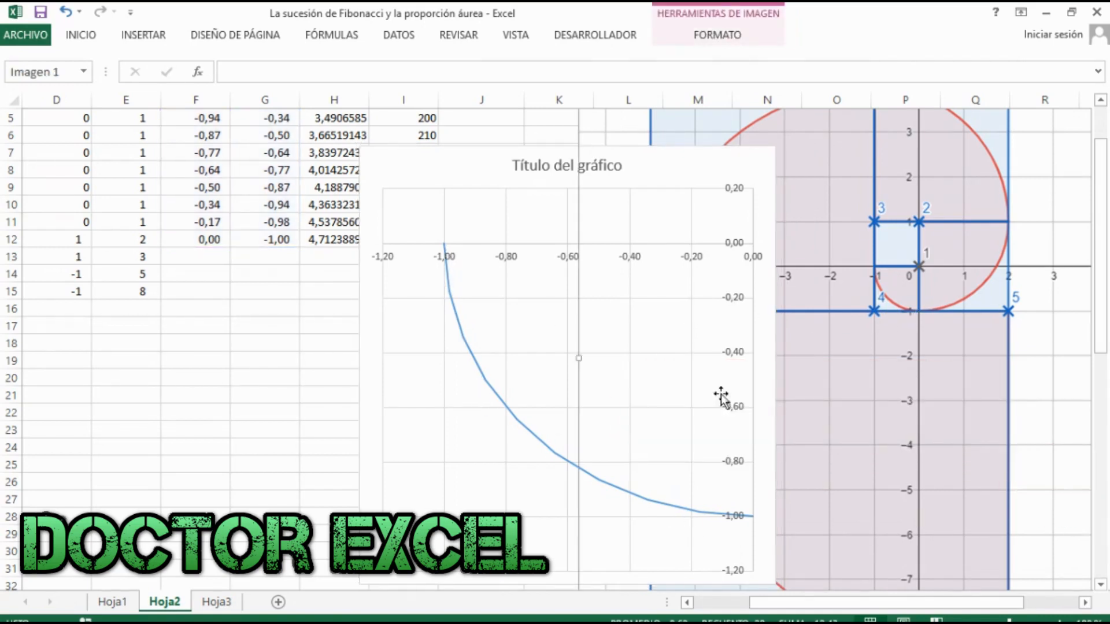
{"action": "left_click_drag", "start_coordinate": [509, 159], "coordinate": [780, 124]}
{"action": "scroll", "coordinate": [457, 335], "scroll_direction": "up", "scroll_amount": 2}
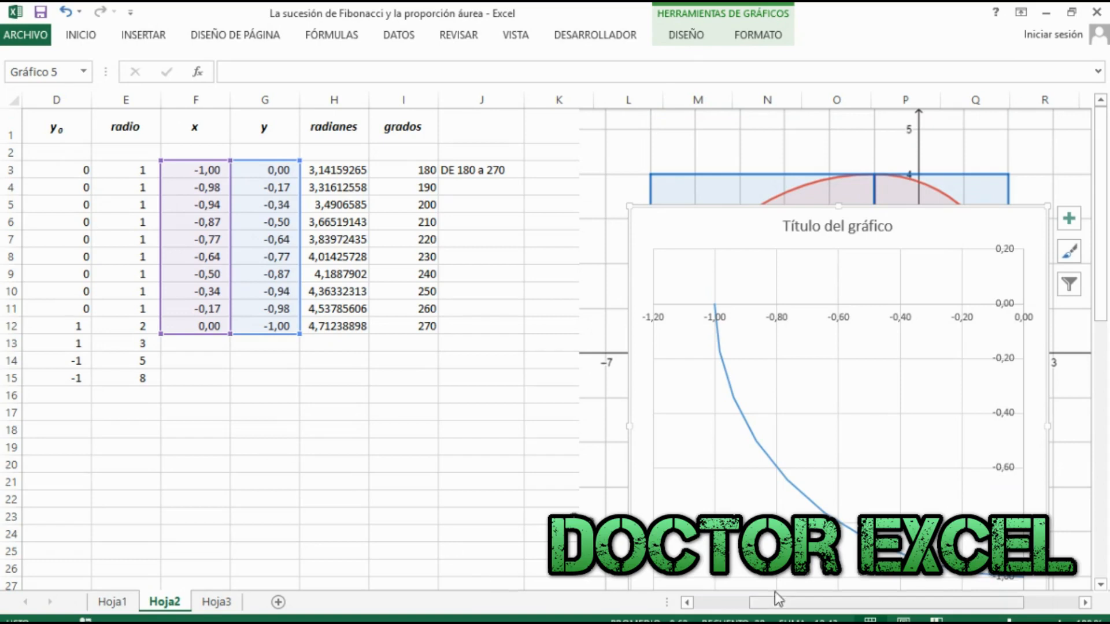
Step: Insert a blank row at row 13, above the third arc's entry
{"action": "left_click_drag", "start_coordinate": [776, 602], "coordinate": [722, 611]}
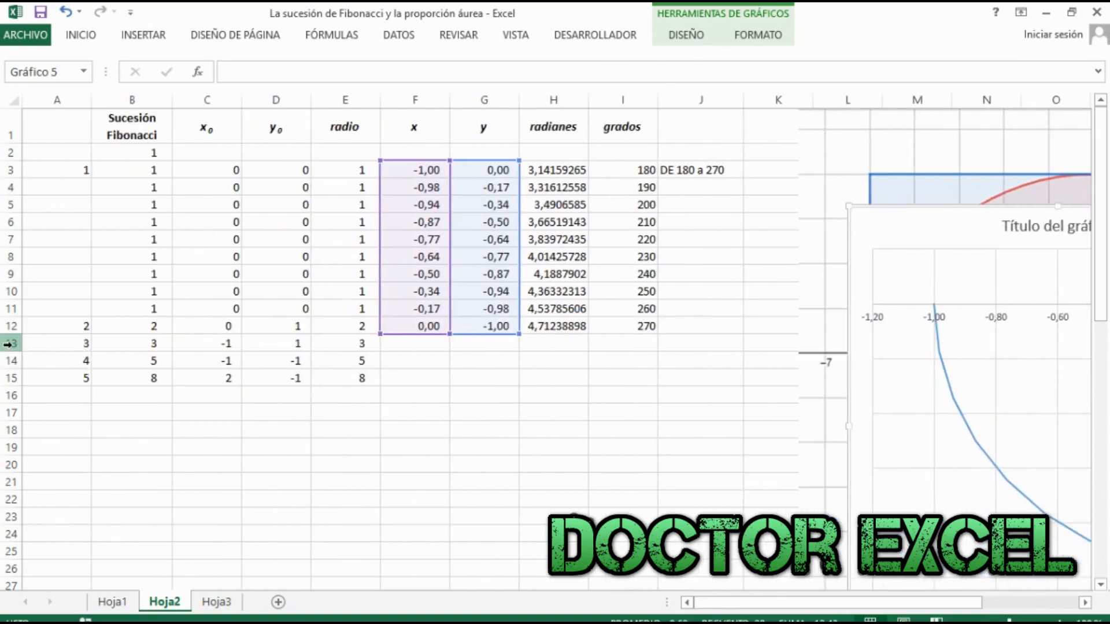
{"action": "left_click", "coordinate": [9, 343]}
{"action": "right_click", "coordinate": [12, 344]}
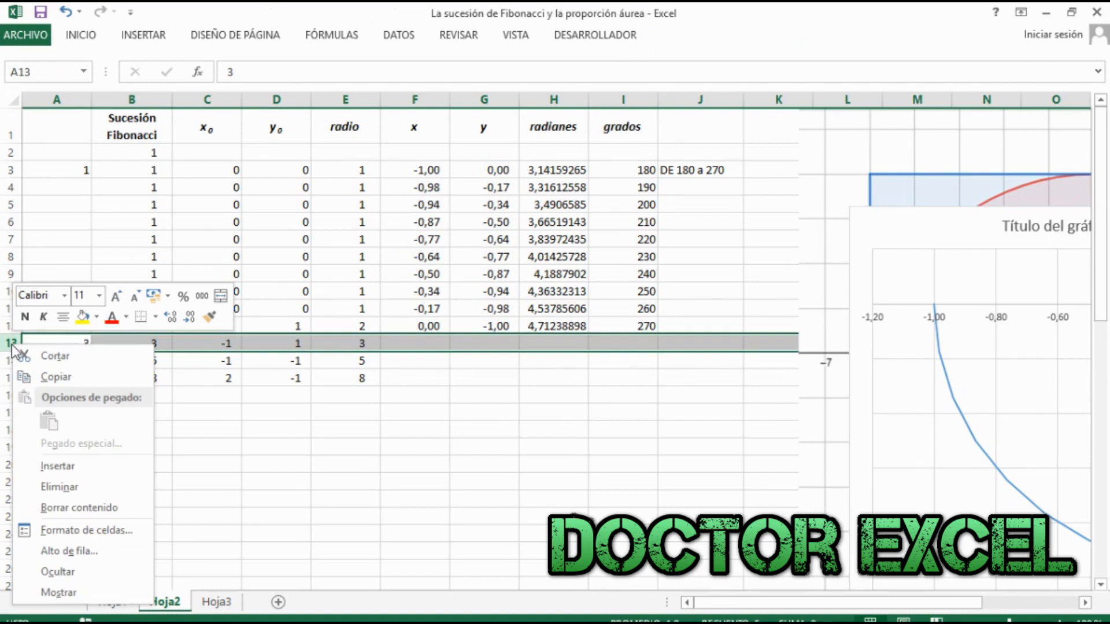
{"action": "left_click", "coordinate": [58, 466]}
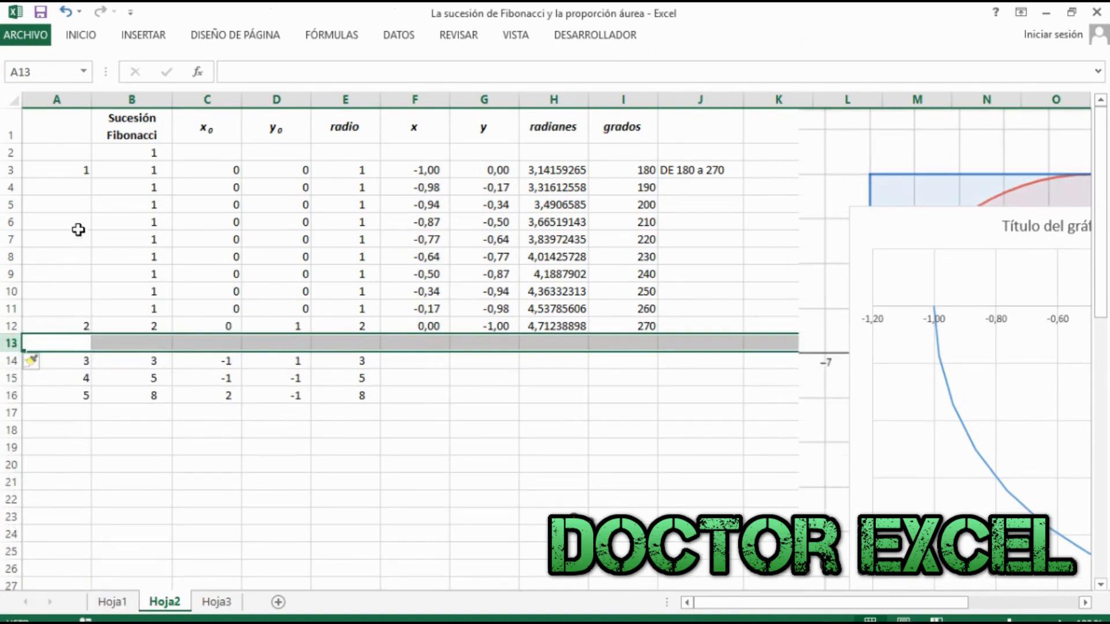
{"action": "left_click_drag", "start_coordinate": [73, 171], "coordinate": [75, 305]}
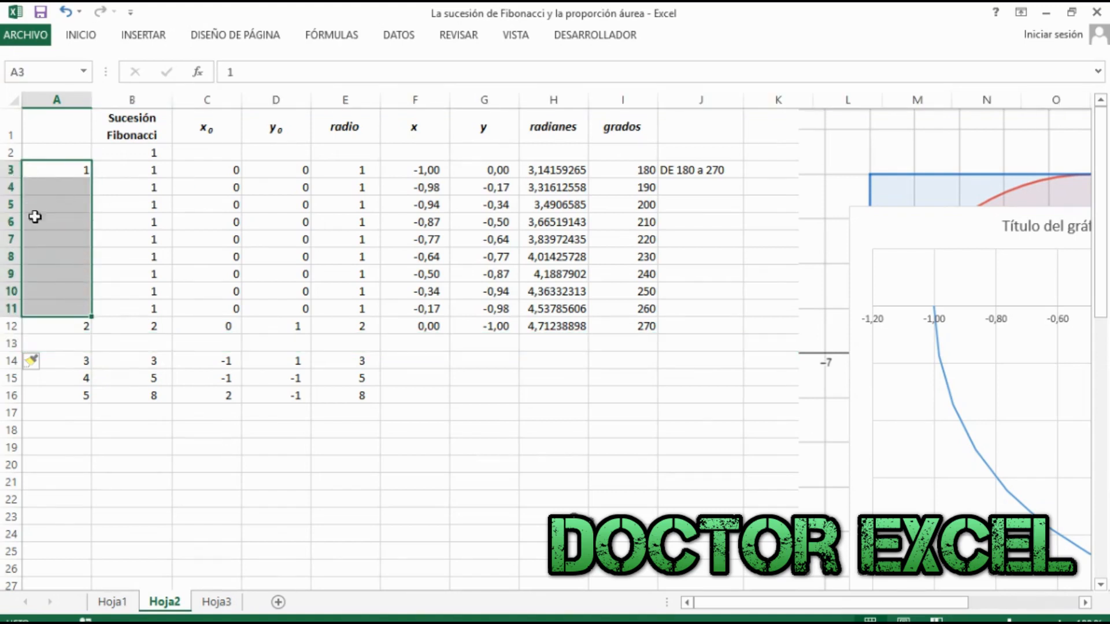
{"action": "left_click", "coordinate": [56, 330]}
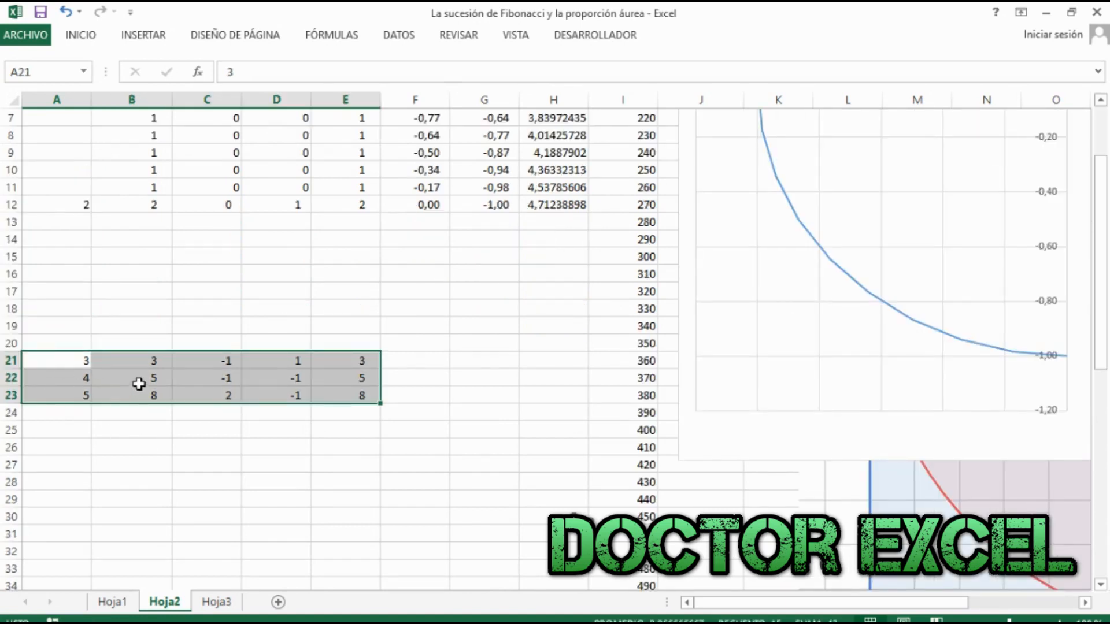
Step: Move the fourth and fifth arc entries in A22:E23 down so they start at A30, the 450-degree row
{"action": "left_click_drag", "start_coordinate": [73, 380], "coordinate": [356, 393]}
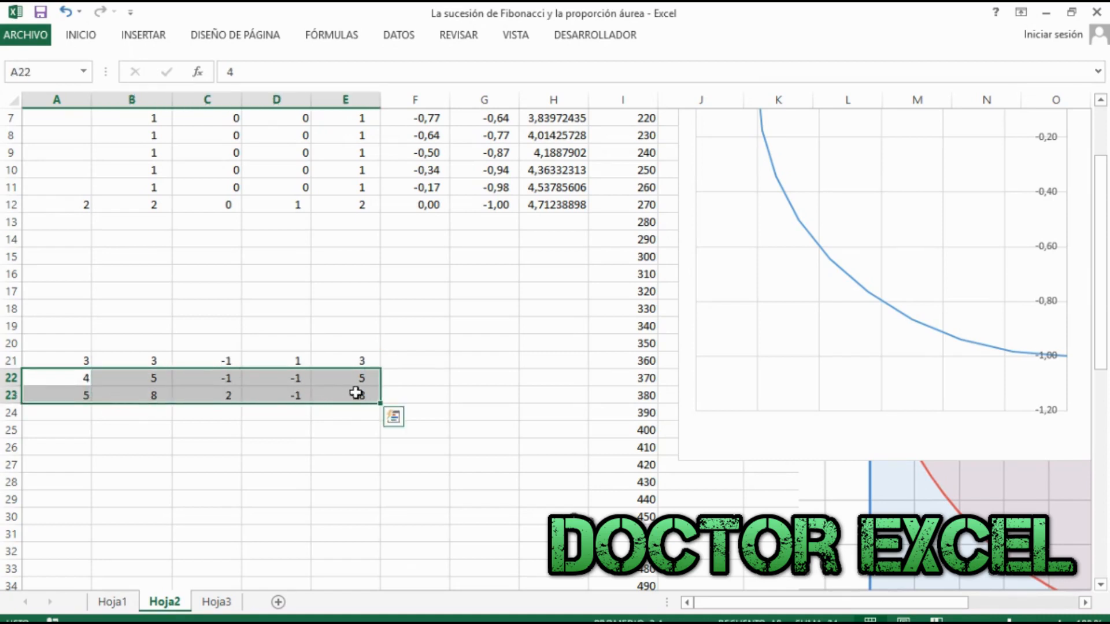
{"action": "key", "text": "ctrl+c"}
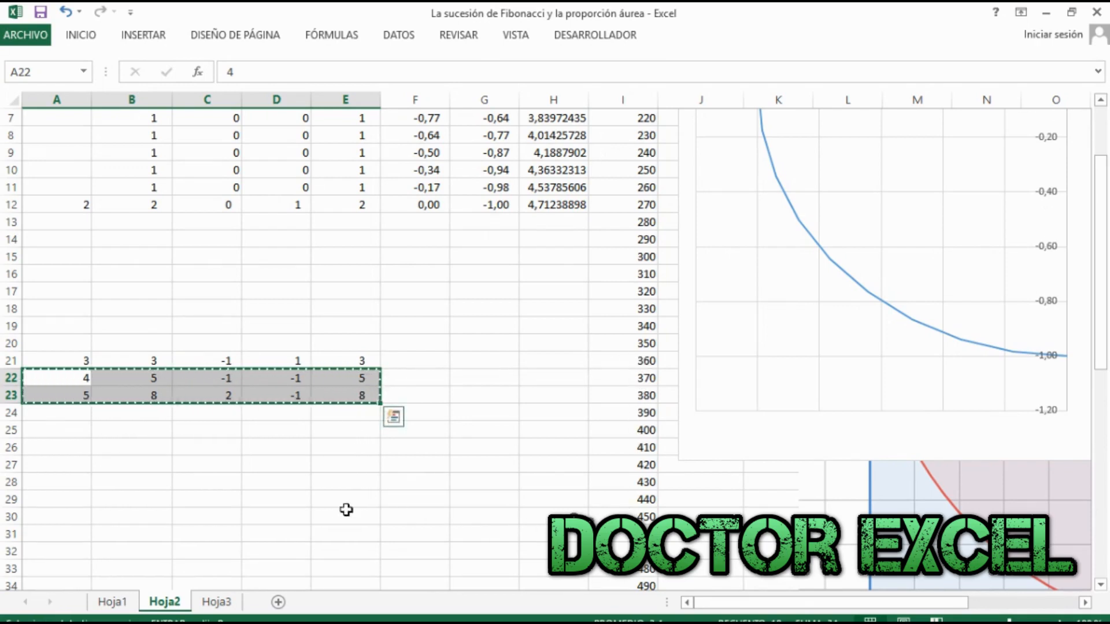
{"action": "left_click", "coordinate": [50, 516]}
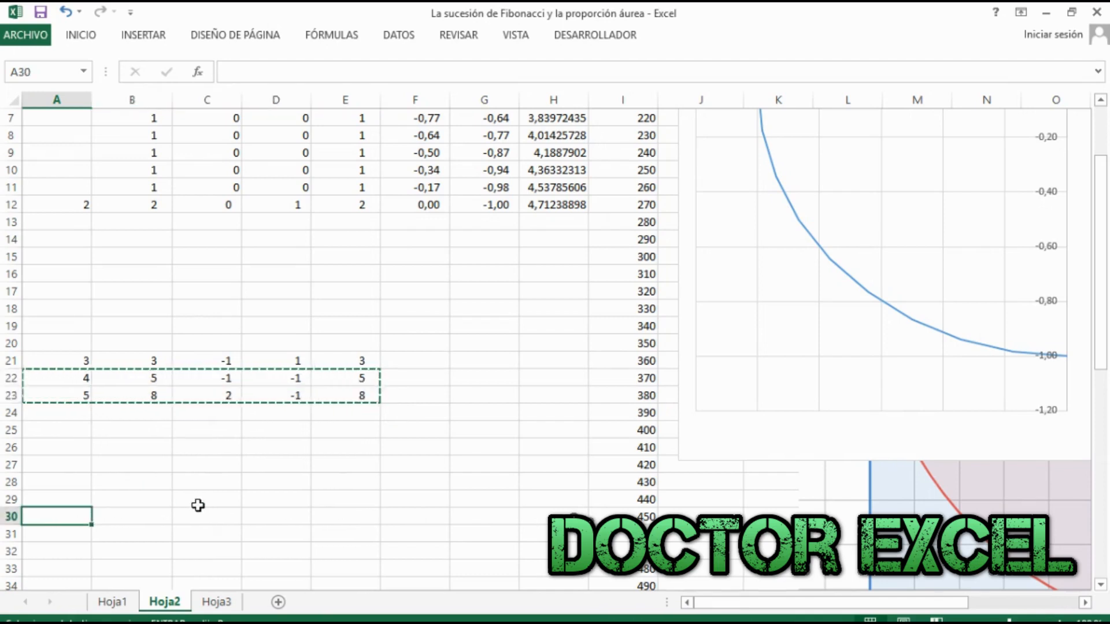
{"action": "key", "text": "ctrl+v"}
{"action": "key", "text": "ctrl+q"}
Step: Move the fifth arc's entry from A31:E31 down to A39, aligned with 540 degrees
{"action": "left_click_drag", "start_coordinate": [60, 539], "coordinate": [364, 534]}
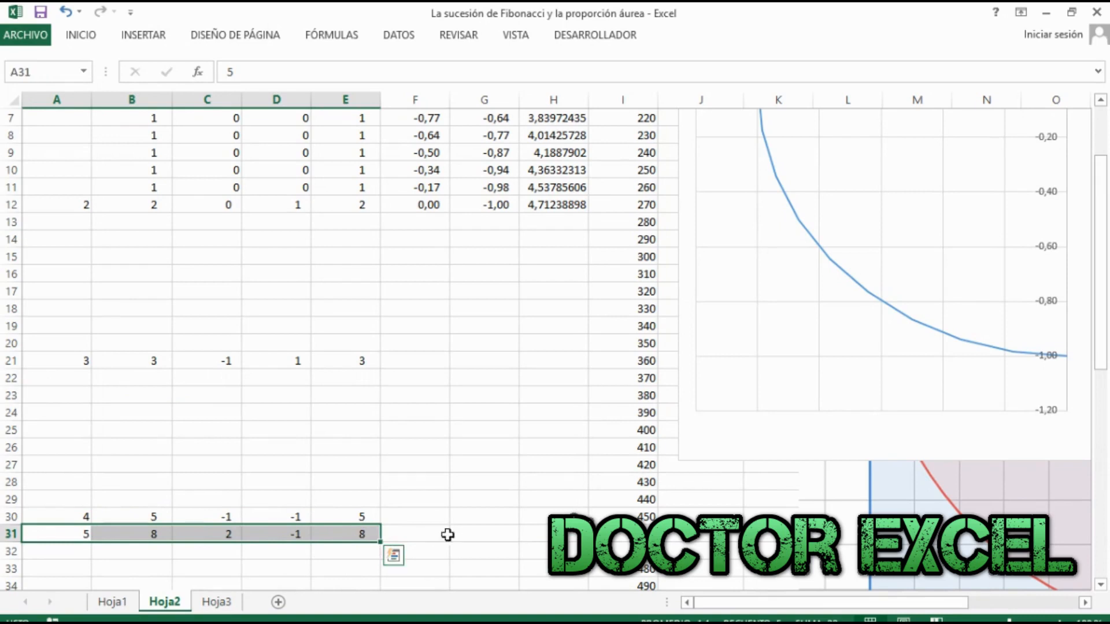
{"action": "key", "text": "ctrl+c"}
{"action": "scroll", "coordinate": [556, 507], "scroll_direction": "down", "scroll_amount": 3}
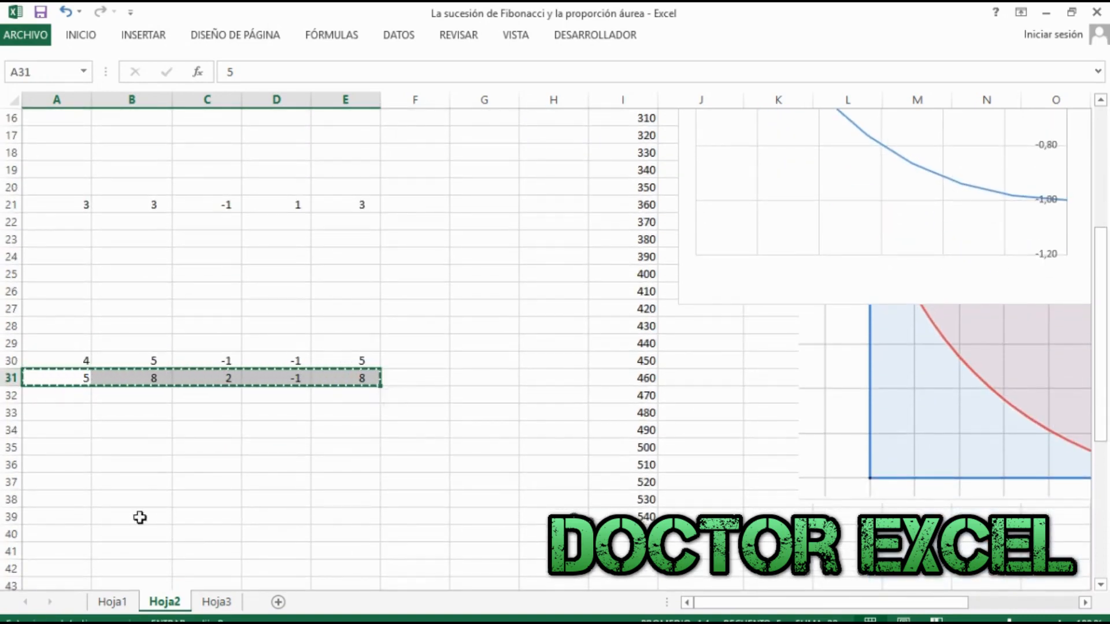
{"action": "left_click", "coordinate": [49, 519]}
{"action": "key", "text": "Return"}
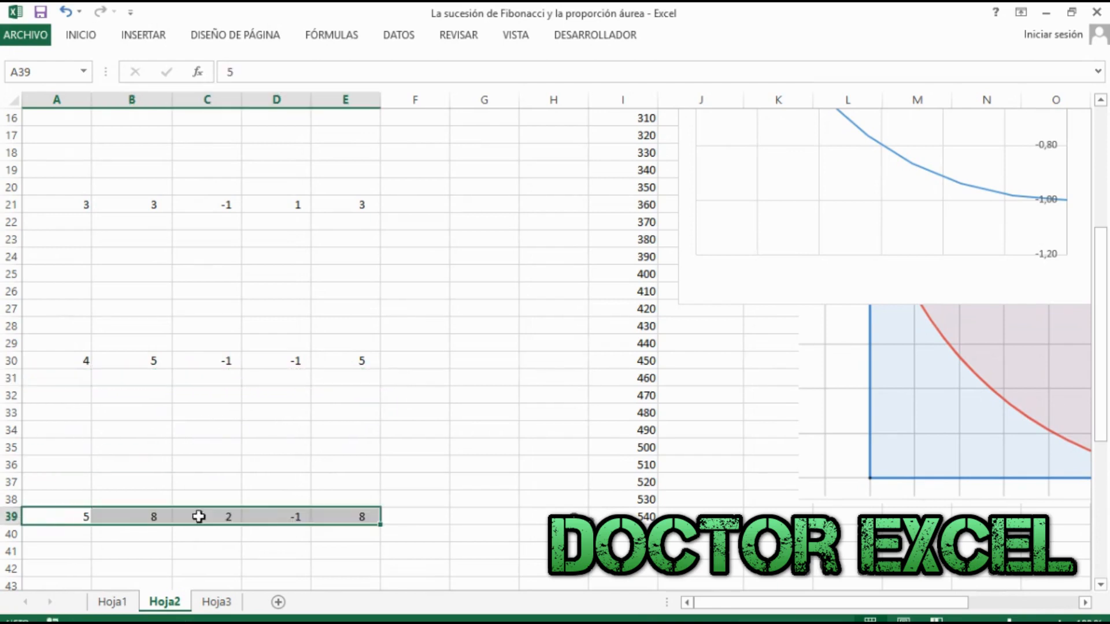
{"action": "key", "text": "ctrl+q"}
Step: Extend the degrees series from I38:I39 in steps of 10 down to 630 in row 48
{"action": "left_click_drag", "start_coordinate": [635, 499], "coordinate": [635, 516]}
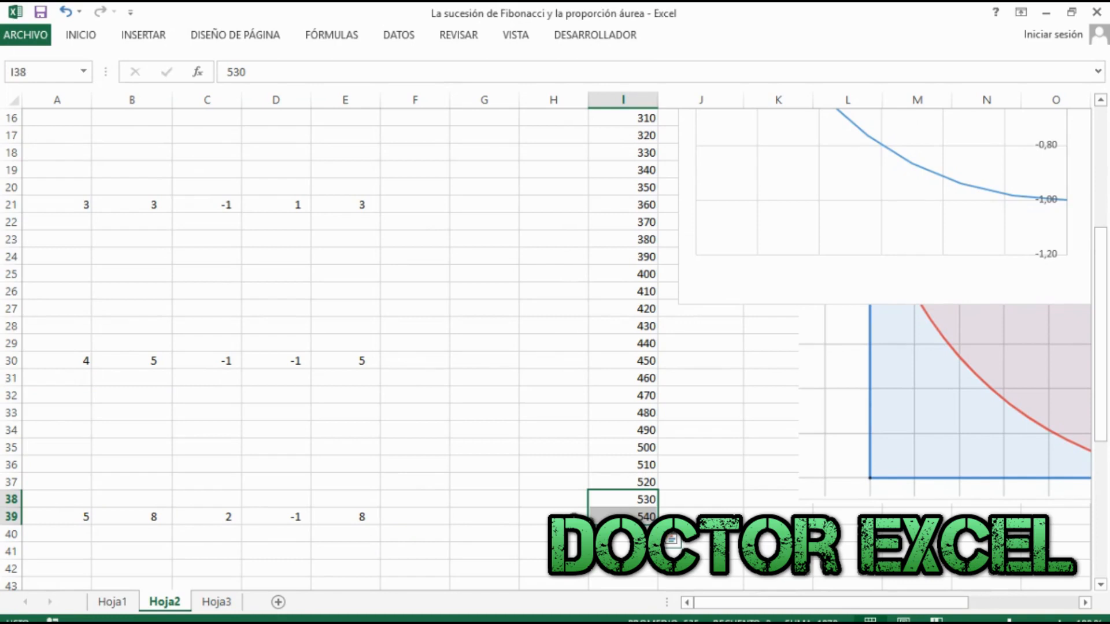
{"action": "left_click_drag", "start_coordinate": [657, 525], "coordinate": [659, 538]}
{"action": "left_click_drag", "start_coordinate": [659, 583], "coordinate": [659, 552]}
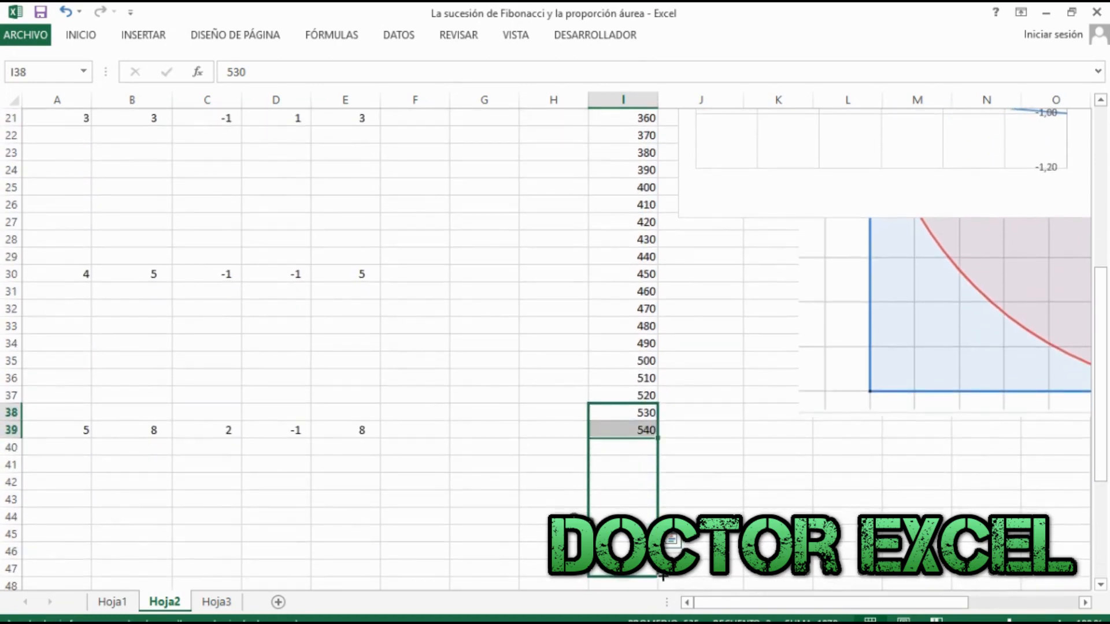
{"action": "left_click_drag", "start_coordinate": [666, 595], "coordinate": [665, 593]}
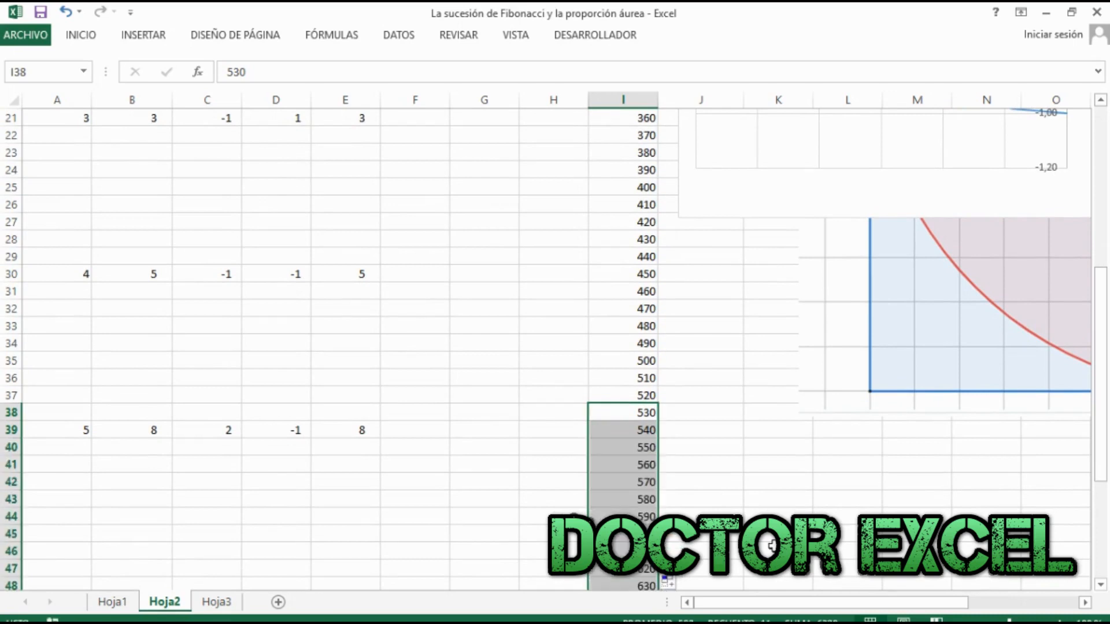
{"action": "left_click", "coordinate": [770, 548]}
Step: Copy the x, y and radians formulas in F12:H12 down through row 48
{"action": "scroll", "coordinate": [770, 548], "scroll_direction": "up", "scroll_amount": 7}
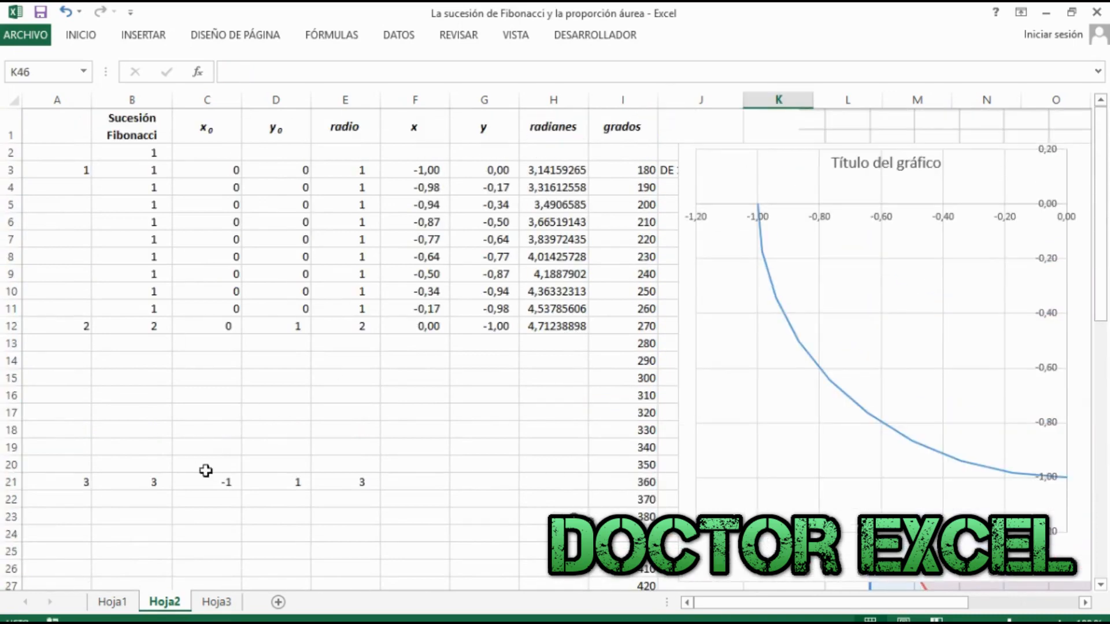
{"action": "left_click_drag", "start_coordinate": [411, 325], "coordinate": [573, 543]}
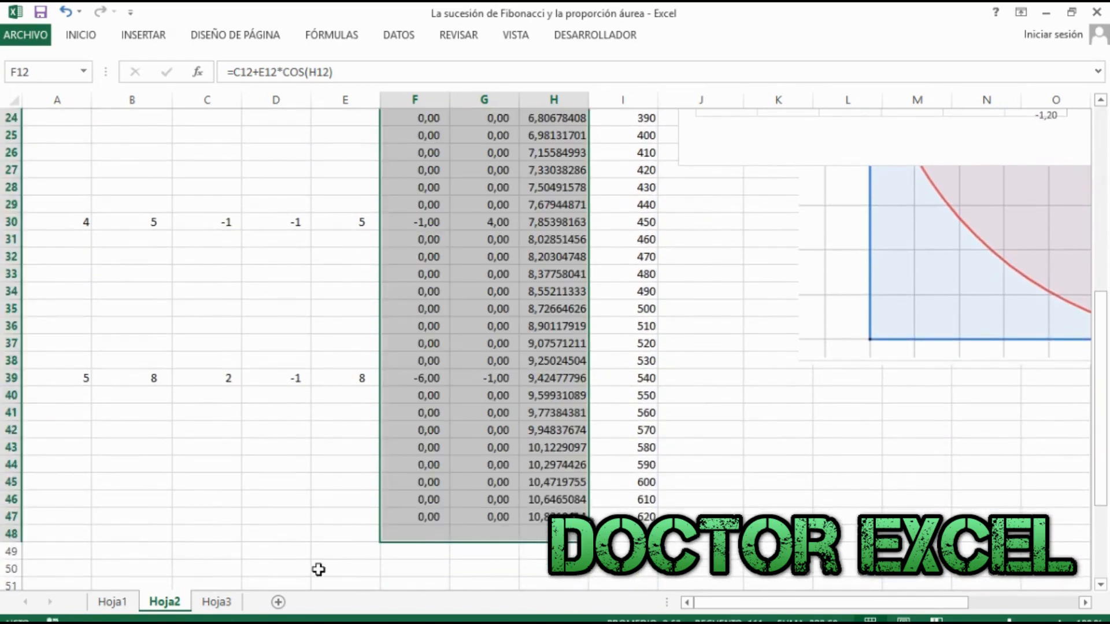
{"action": "left_click", "coordinate": [307, 563]}
Step: Copy the second arc's Fibonacci value, center and radius in B12:E12 and paste them as values into B13:E20
{"action": "scroll", "coordinate": [307, 562], "scroll_direction": "up", "scroll_amount": 4}
{"action": "scroll", "coordinate": [307, 562], "scroll_direction": "up", "scroll_amount": 3}
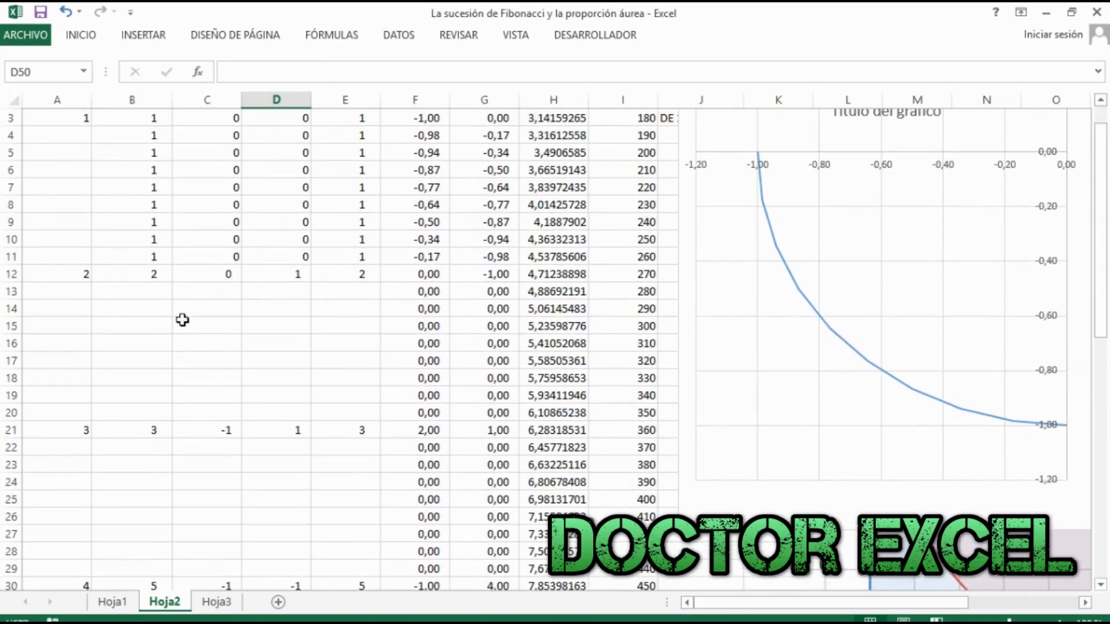
{"action": "left_click_drag", "start_coordinate": [144, 274], "coordinate": [342, 274]}
{"action": "key", "text": "ctrl+c"}
{"action": "left_click_drag", "start_coordinate": [128, 291], "coordinate": [359, 414]}
{"action": "right_click", "coordinate": [149, 353]}
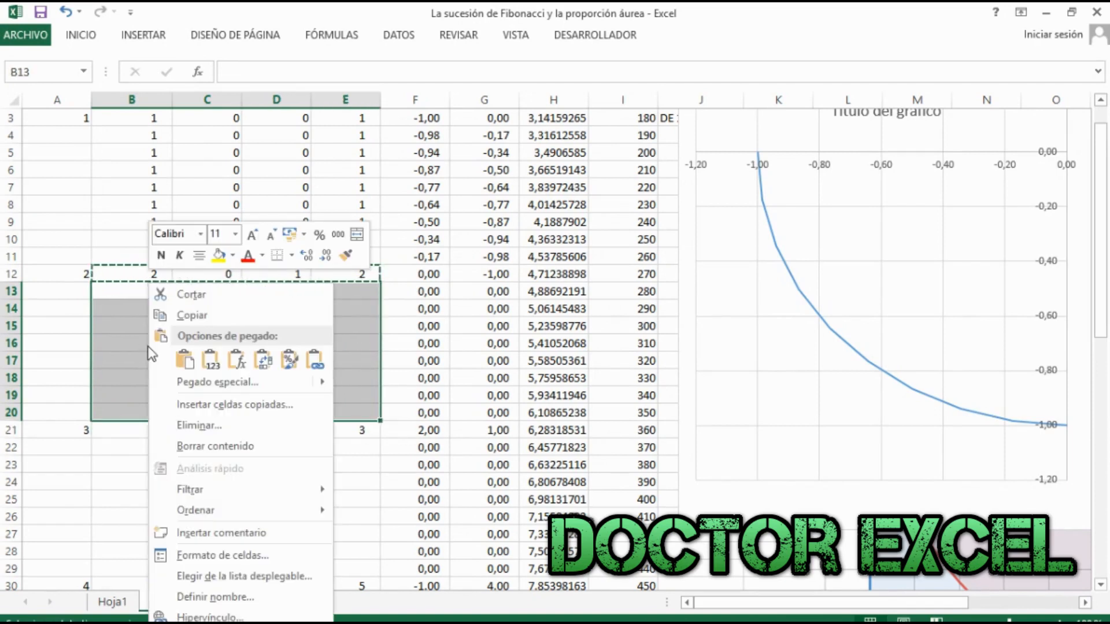
{"action": "left_click", "coordinate": [208, 363]}
{"action": "left_click", "coordinate": [213, 500]}
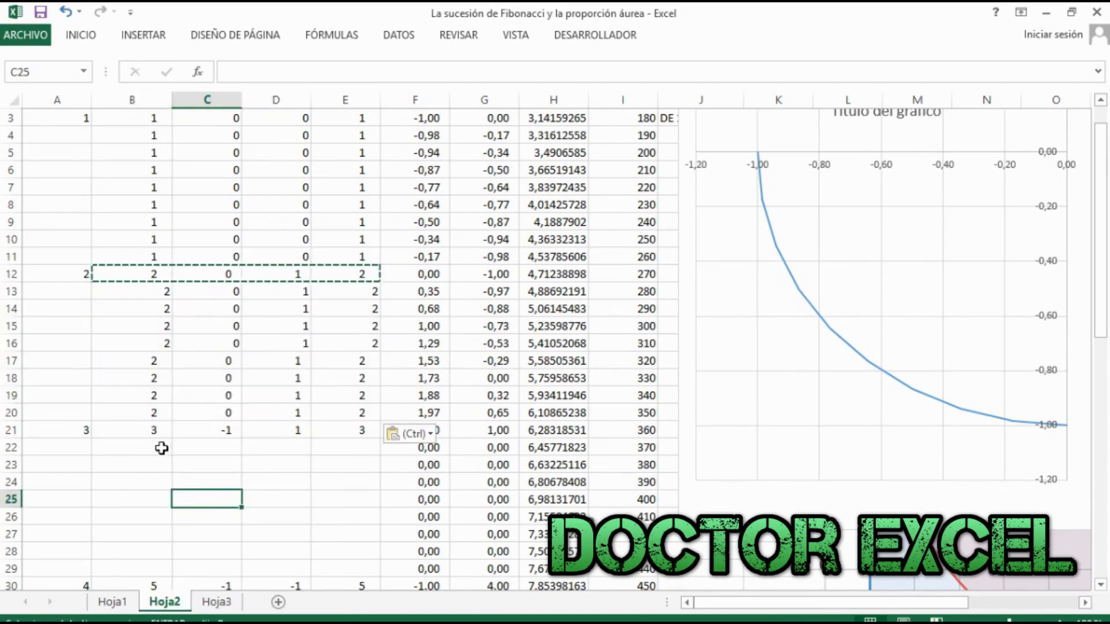
Step: Copy the third arc's data in B21:E21 and paste it as values into B22:E29
{"action": "left_click_drag", "start_coordinate": [132, 428], "coordinate": [335, 432]}
{"action": "key", "text": "ctrl+c"}
{"action": "left_click_drag", "start_coordinate": [112, 451], "coordinate": [347, 575]}
{"action": "right_click", "coordinate": [202, 477]}
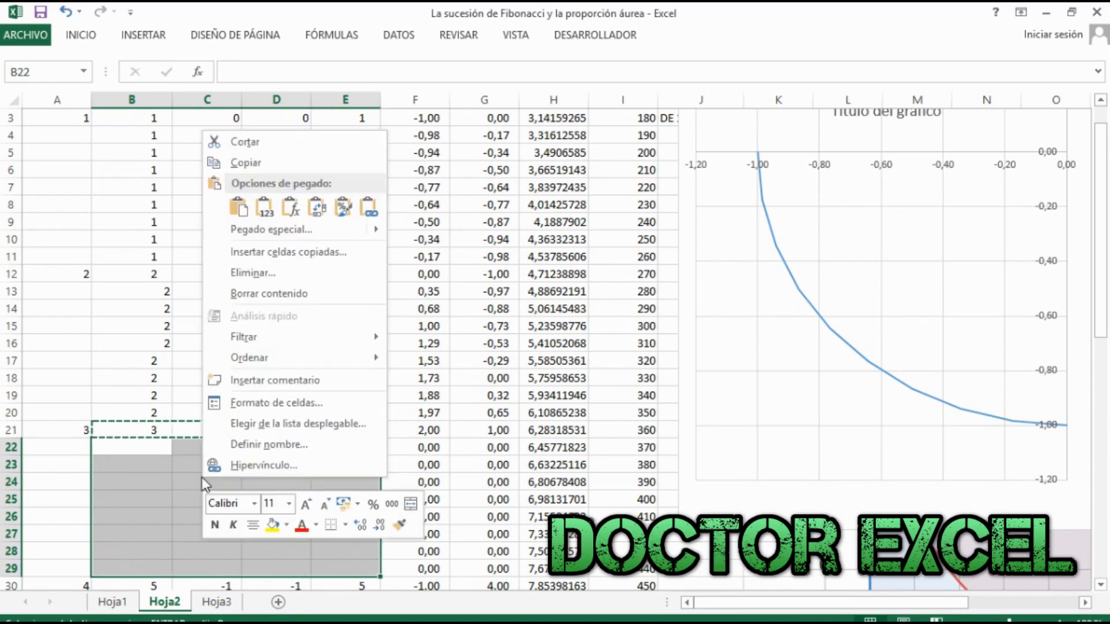
{"action": "left_click", "coordinate": [264, 206]}
Step: Copy the fourth arc's data in B30:E30 and paste it as values into B31:E38
{"action": "scroll", "coordinate": [285, 280], "scroll_direction": "down", "scroll_amount": 3}
{"action": "left_click", "coordinate": [132, 434]}
{"action": "left_click_drag", "start_coordinate": [132, 434], "coordinate": [359, 430]}
{"action": "key", "text": "ctrl+c"}
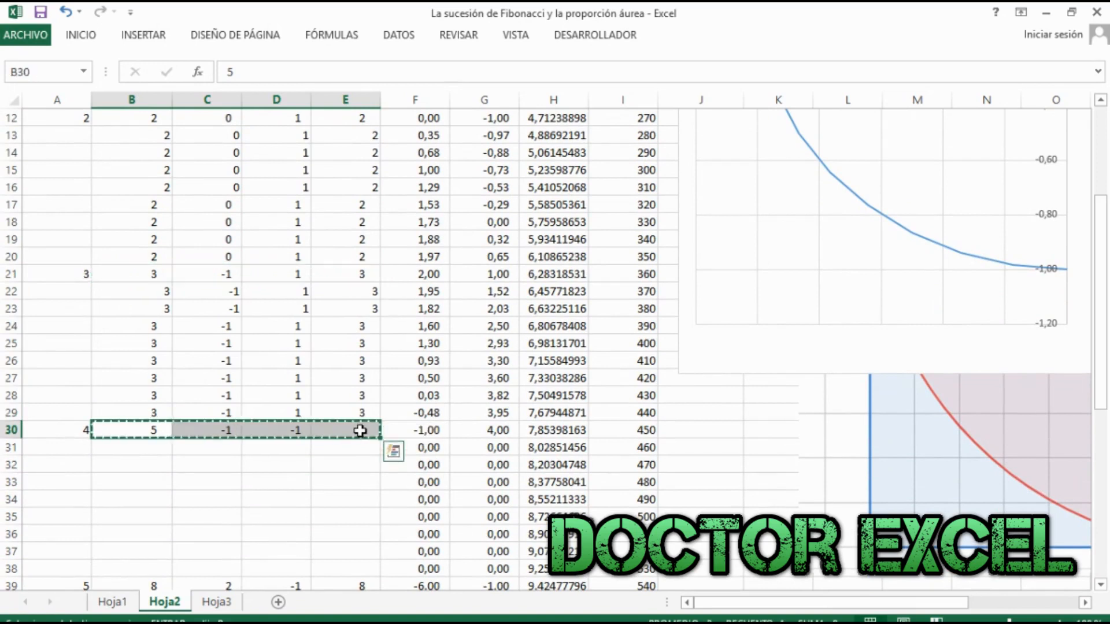
{"action": "scroll", "coordinate": [360, 430], "scroll_direction": "down", "scroll_amount": 2}
{"action": "left_click_drag", "start_coordinate": [137, 346], "coordinate": [327, 464]}
{"action": "right_click", "coordinate": [239, 413]}
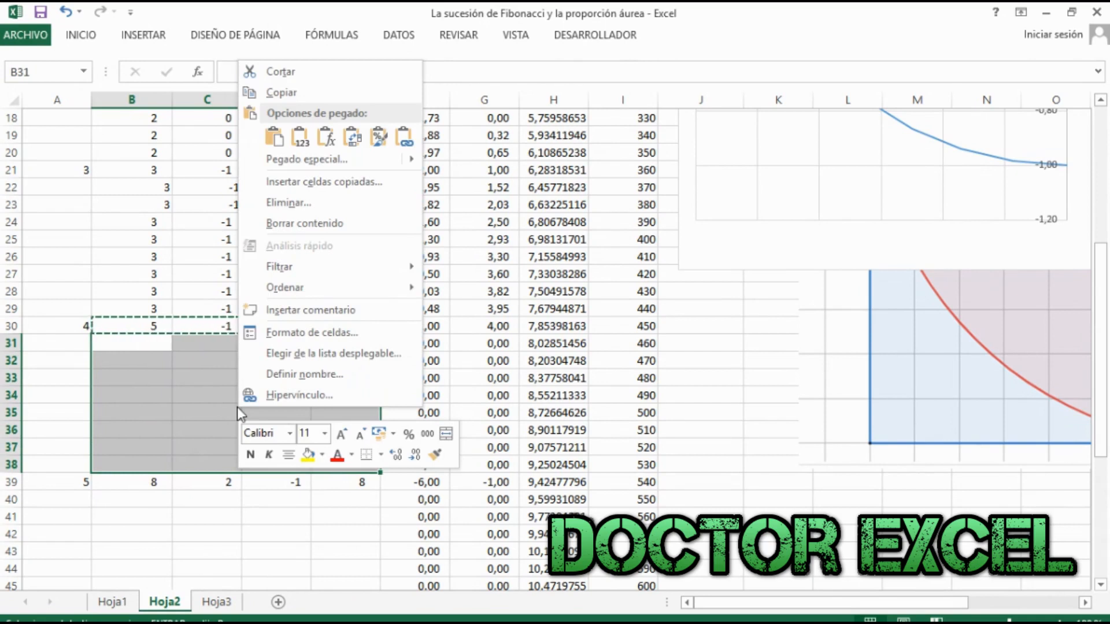
{"action": "left_click", "coordinate": [299, 141]}
Step: Copy the fifth arc's data in B39:E39 and paste it as values into B40:E48
{"action": "left_click_drag", "start_coordinate": [142, 484], "coordinate": [342, 488]}
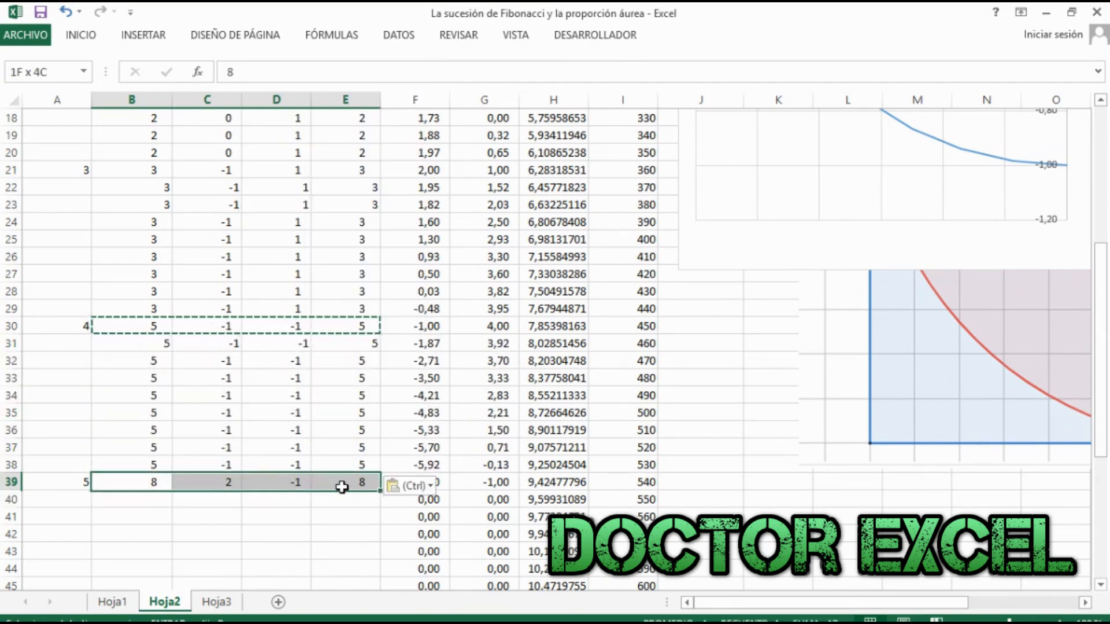
{"action": "key", "text": "ctrl+c"}
{"action": "scroll", "coordinate": [342, 488], "scroll_direction": "down", "scroll_amount": 2}
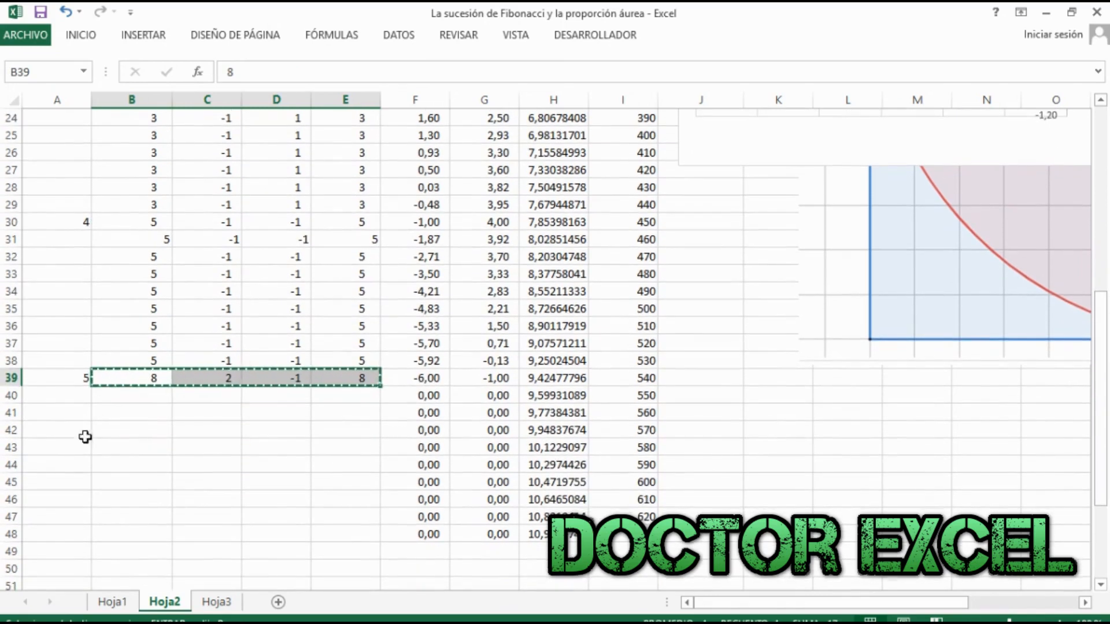
{"action": "left_click", "coordinate": [115, 397]}
{"action": "left_click_drag", "start_coordinate": [115, 398], "coordinate": [352, 536]}
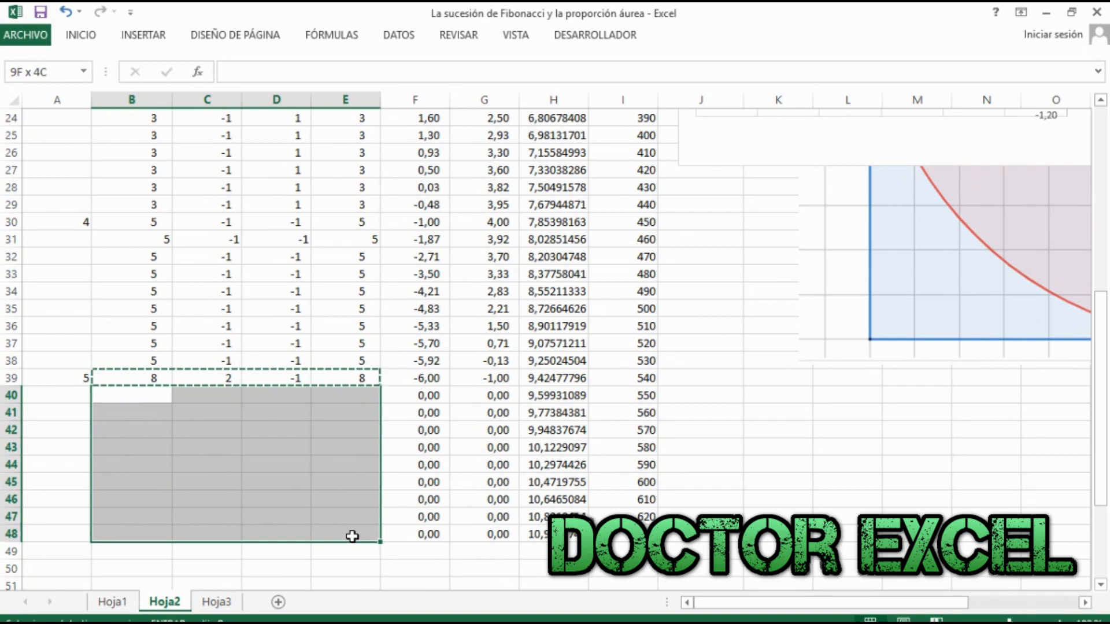
{"action": "right_click", "coordinate": [212, 462]}
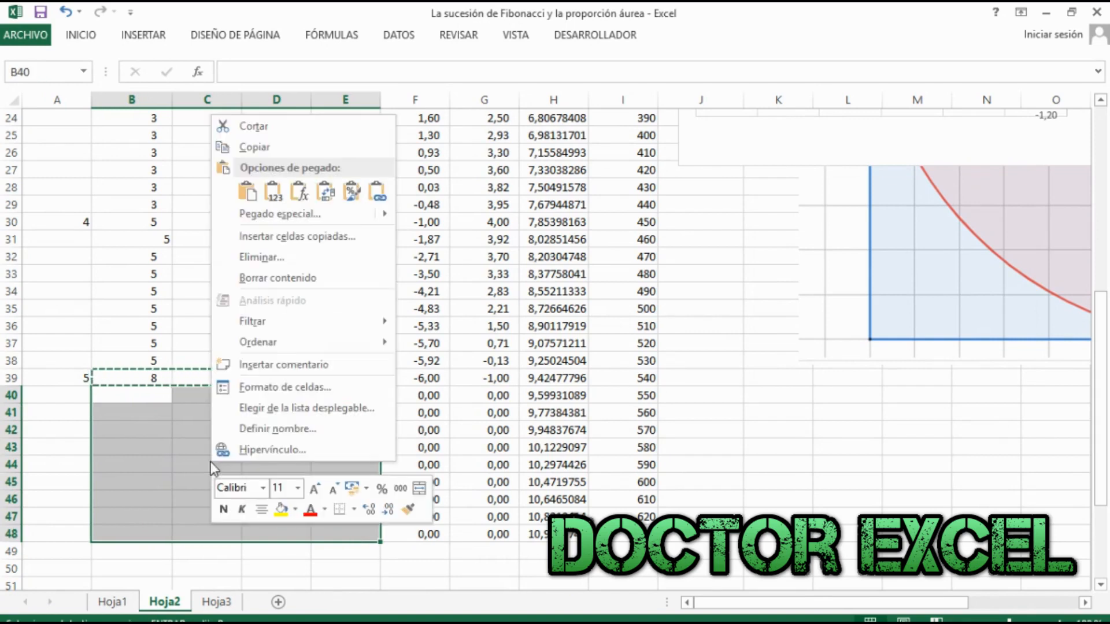
{"action": "left_click", "coordinate": [262, 199]}
{"action": "left_click", "coordinate": [837, 496]}
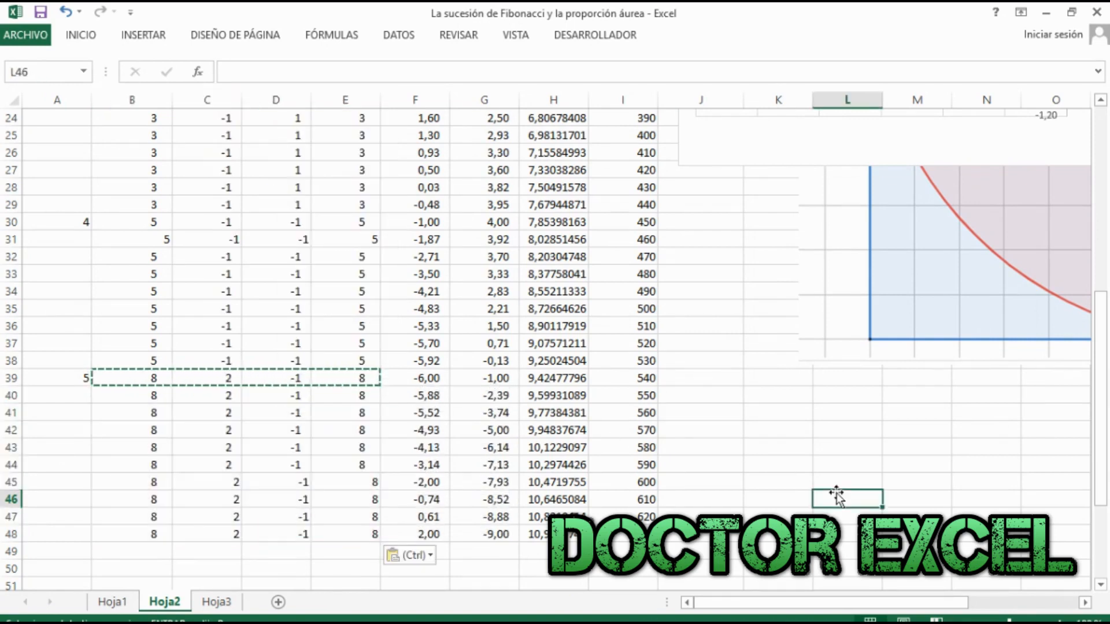
Step: Extend the scatter chart's source range down to F3:G48 so all five arcs of the spiral are plotted
{"action": "scroll", "coordinate": [837, 496], "scroll_direction": "up", "scroll_amount": 8}
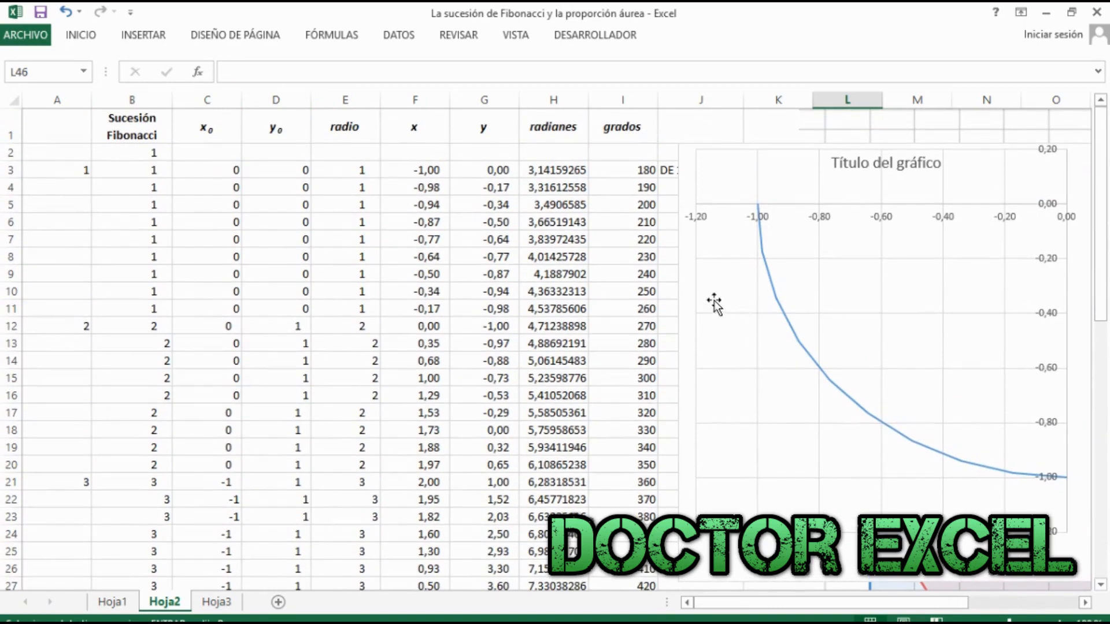
{"action": "left_click", "coordinate": [701, 302]}
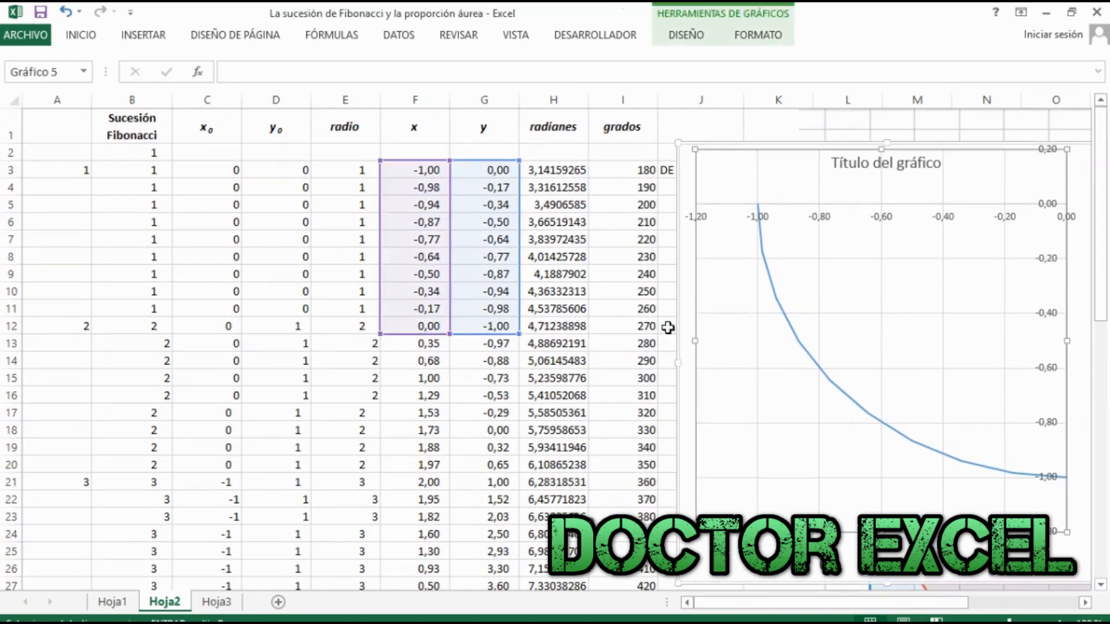
{"action": "left_click_drag", "start_coordinate": [515, 331], "coordinate": [525, 351]}
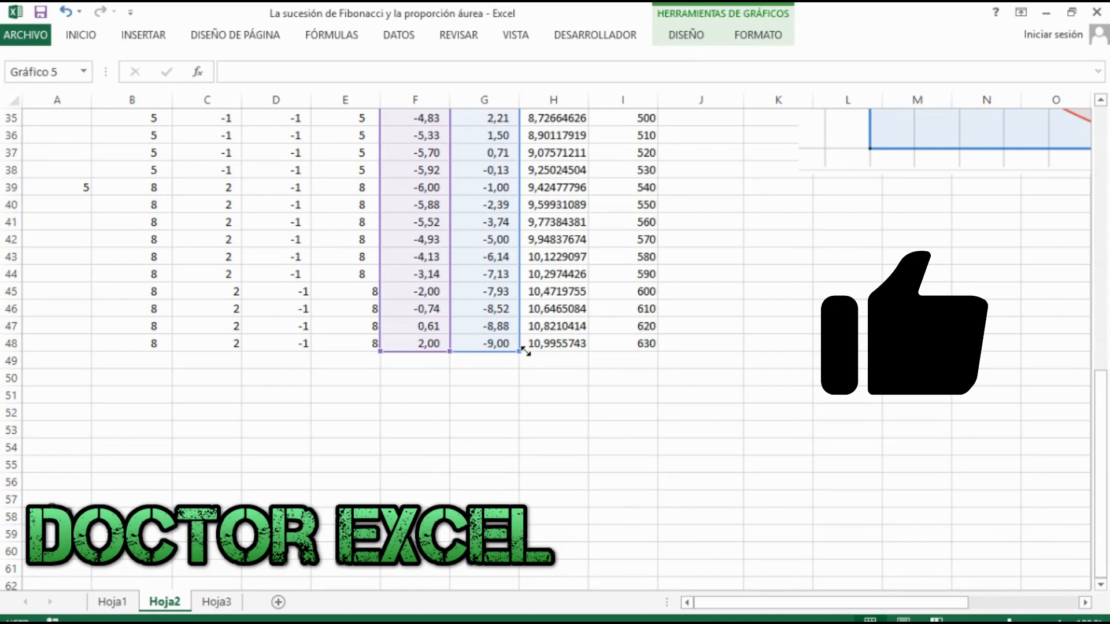
{"action": "left_click_drag", "start_coordinate": [1099, 526], "coordinate": [1107, 263]}
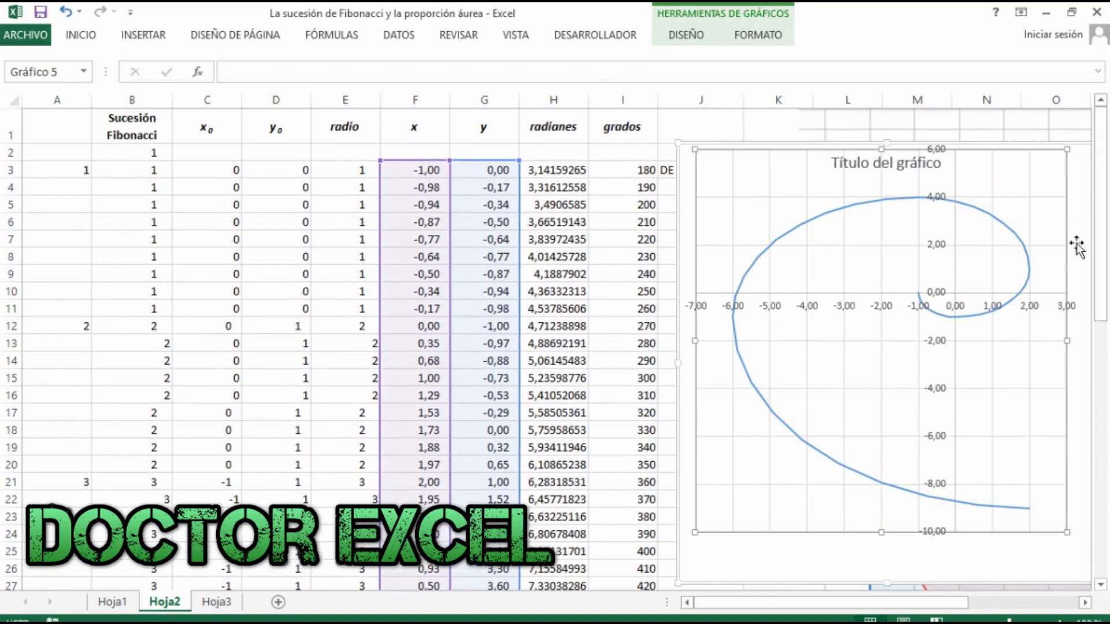
Step: Stretch the spiral chart and its plot area taller, and move the chart over columns D to I
{"action": "left_click_drag", "start_coordinate": [811, 150], "coordinate": [742, 162]}
{"action": "left_click_drag", "start_coordinate": [584, 168], "coordinate": [603, 141]}
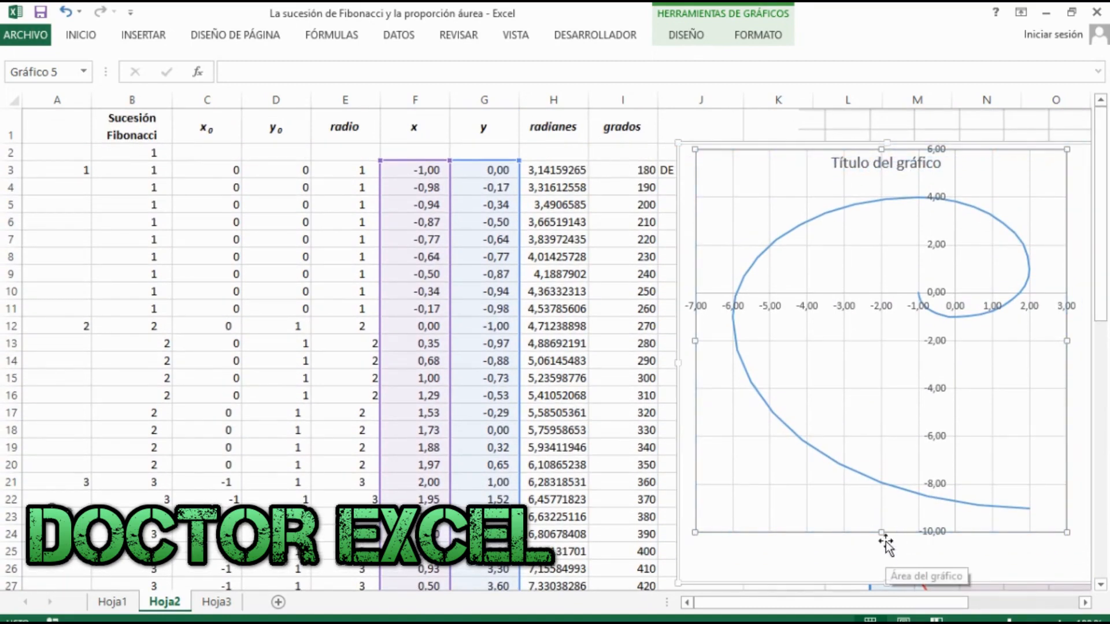
{"action": "left_click_drag", "start_coordinate": [882, 533], "coordinate": [885, 572]}
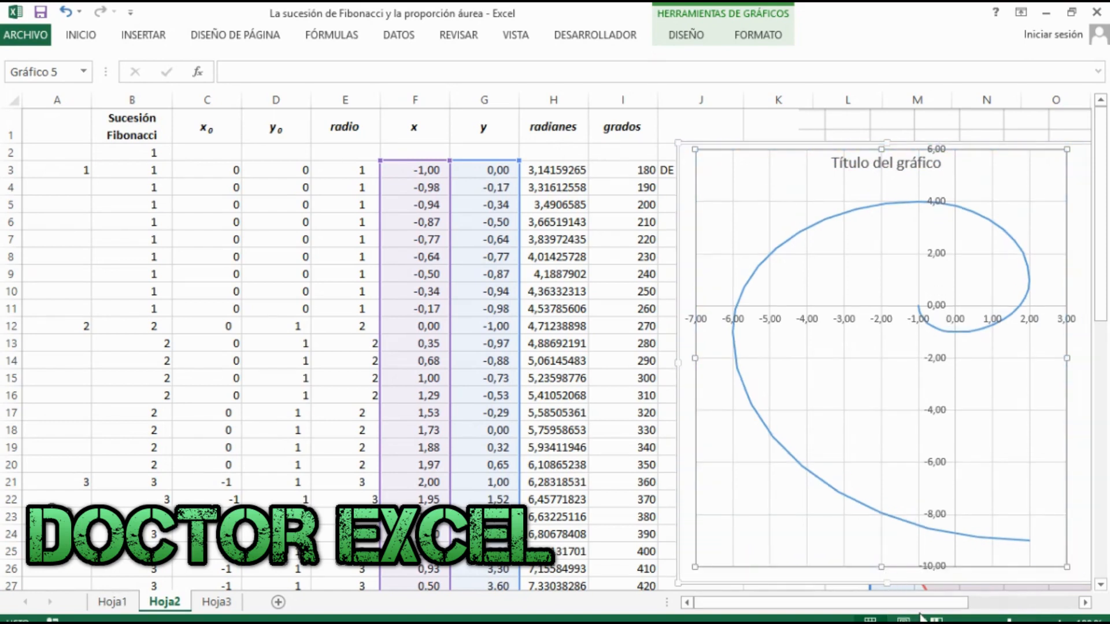
{"action": "scroll", "coordinate": [1032, 590], "scroll_direction": "down", "scroll_amount": 2}
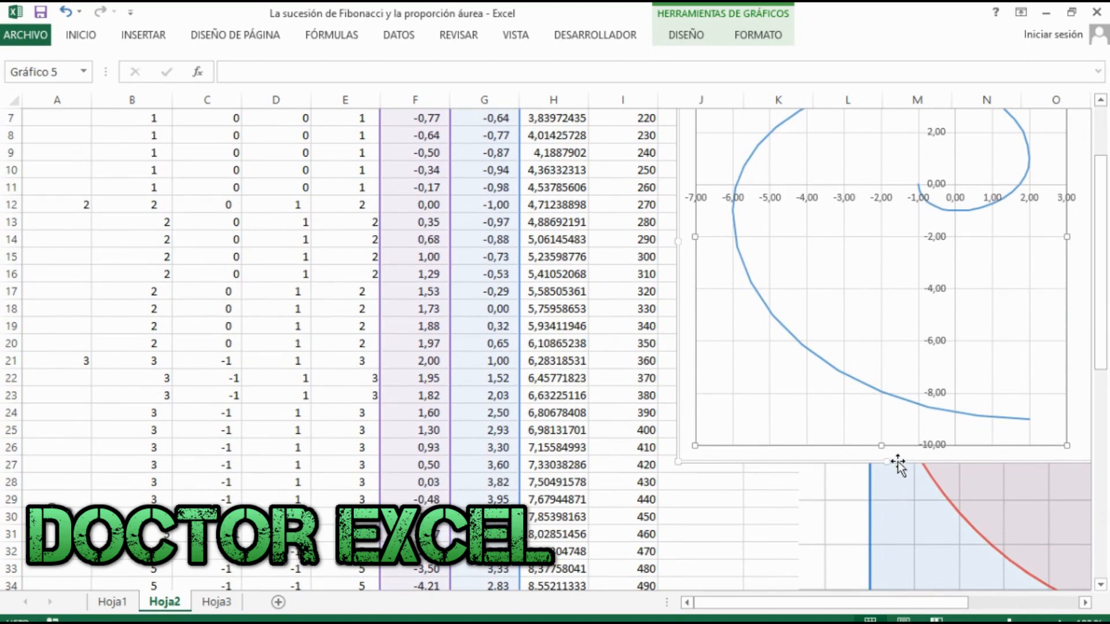
{"action": "left_click_drag", "start_coordinate": [885, 462], "coordinate": [880, 552]}
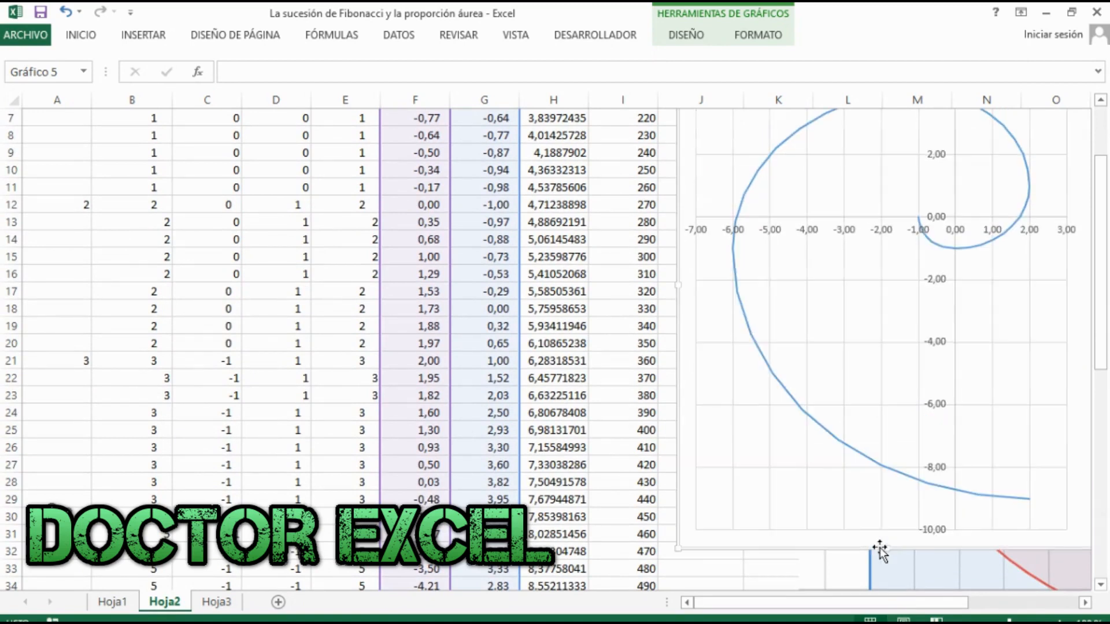
{"action": "scroll", "coordinate": [1068, 329], "scroll_direction": "up", "scroll_amount": 2}
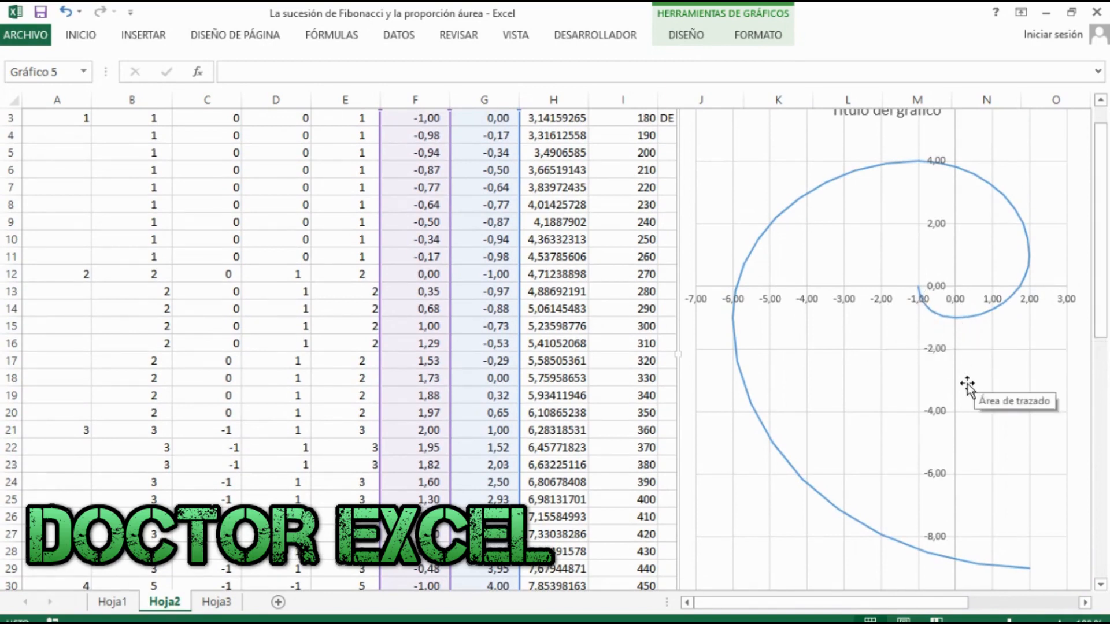
{"action": "scroll", "coordinate": [956, 421], "scroll_direction": "down", "scroll_amount": 2}
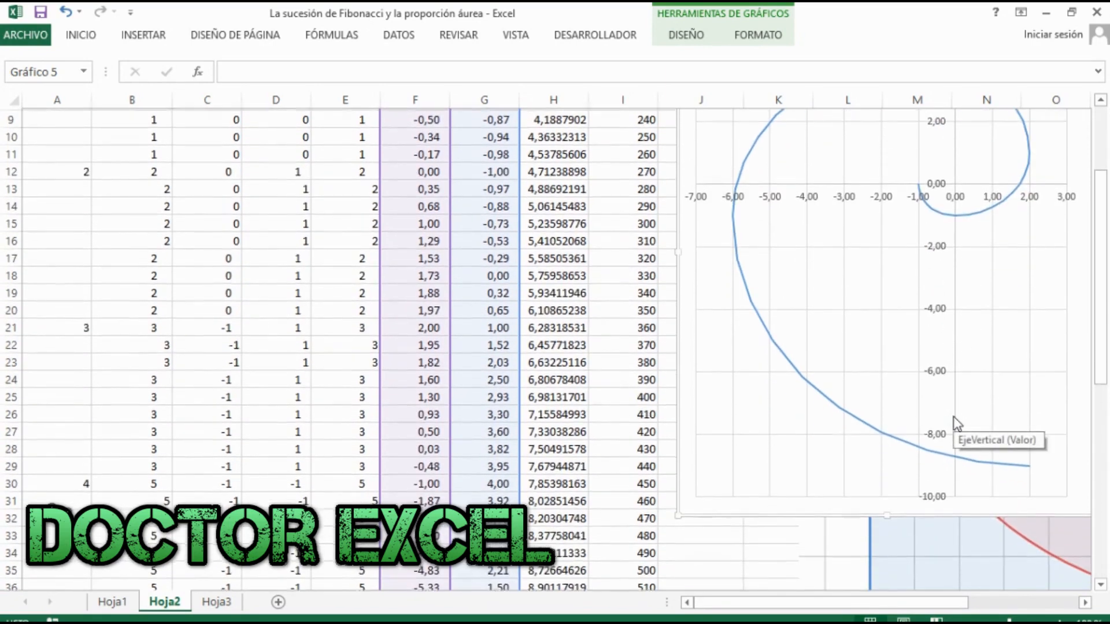
{"action": "left_click_drag", "start_coordinate": [885, 514], "coordinate": [890, 578]}
{"action": "scroll", "coordinate": [1015, 496], "scroll_direction": "up", "scroll_amount": 2}
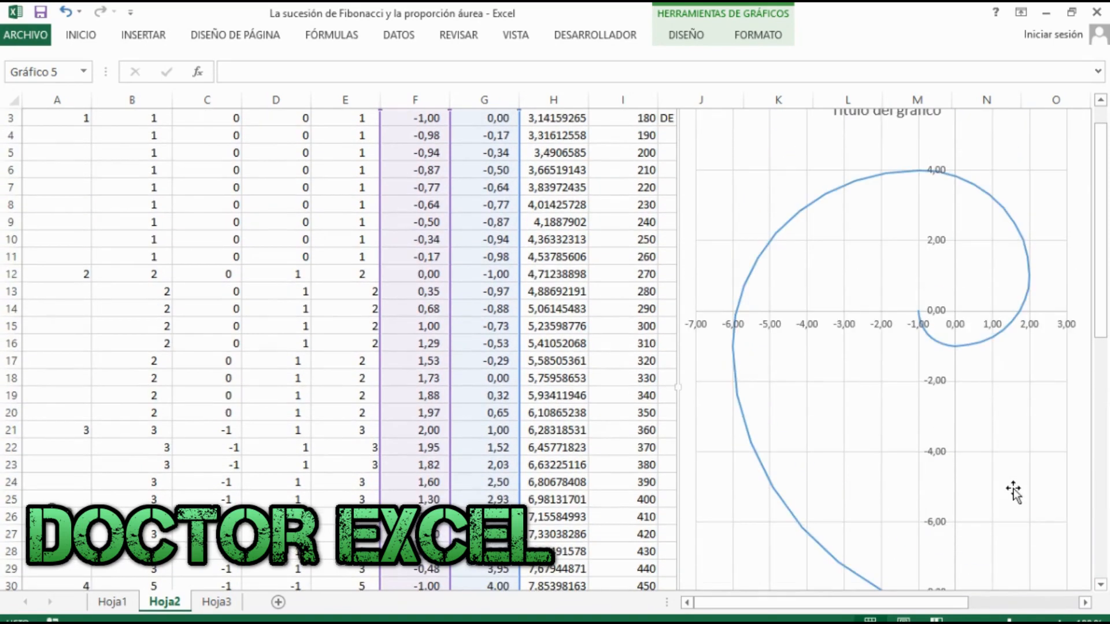
{"action": "left_click", "coordinate": [757, 226]}
{"action": "mouse_move", "coordinate": [676, 225]}
{"action": "left_mouse_down"}
{"action": "mouse_move", "coordinate": [605, 270]}
{"action": "mouse_move", "coordinate": [389, 275]}
{"action": "mouse_move", "coordinate": [256, 253]}
{"action": "left_mouse_up"}
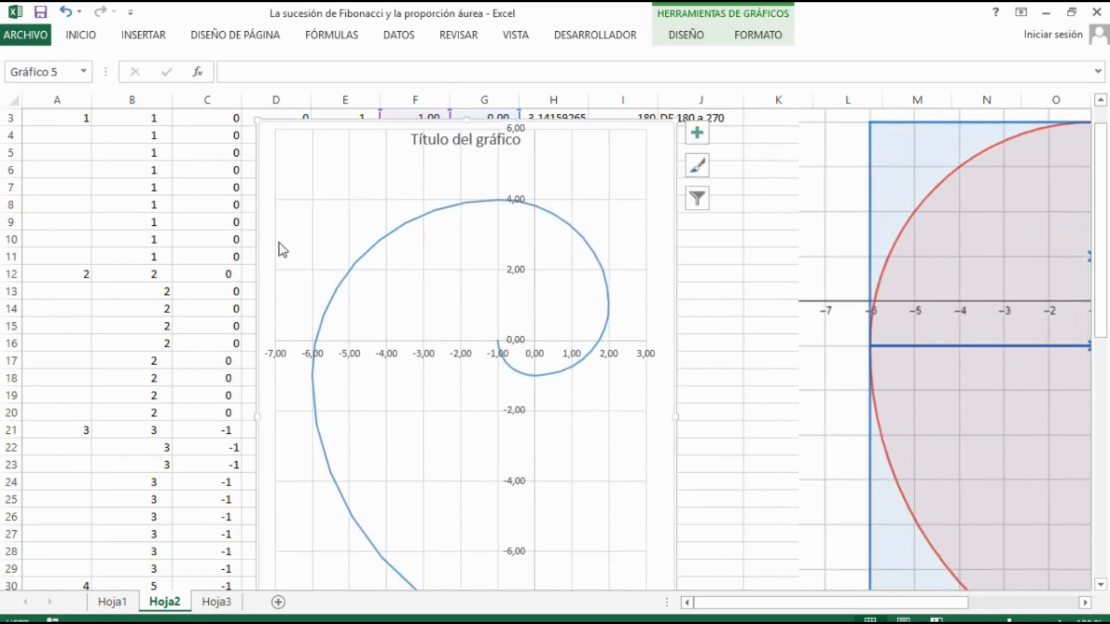
Step: Replace the chart title with "ESPIRAL DE FIBONACCI O ESPIRAL ÁUREA"
{"action": "double_click", "coordinate": [468, 142]}
{"action": "triple_click", "coordinate": [469, 143]}
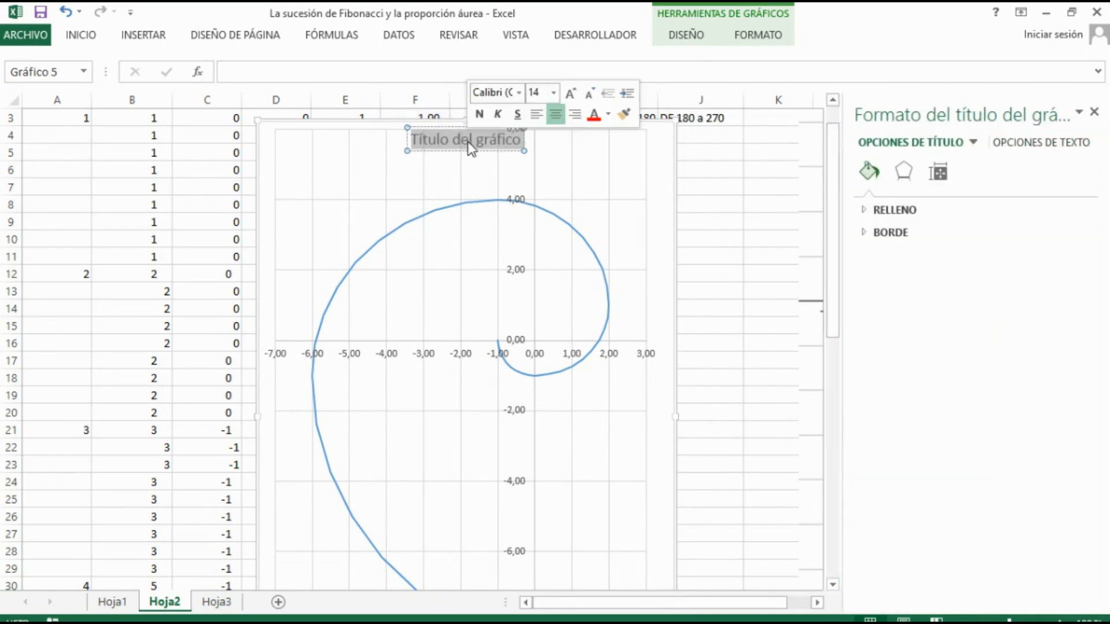
{"action": "type", "text": "ESPI"}
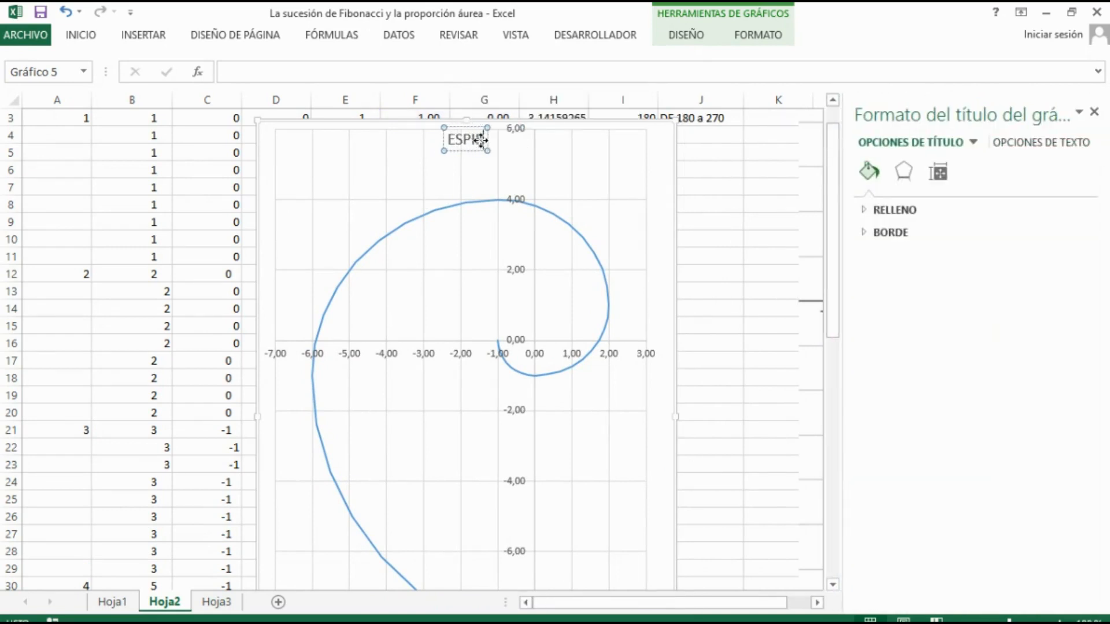
{"action": "type", "text": "RAL DE"}
{"action": "type", "text": " FI"}
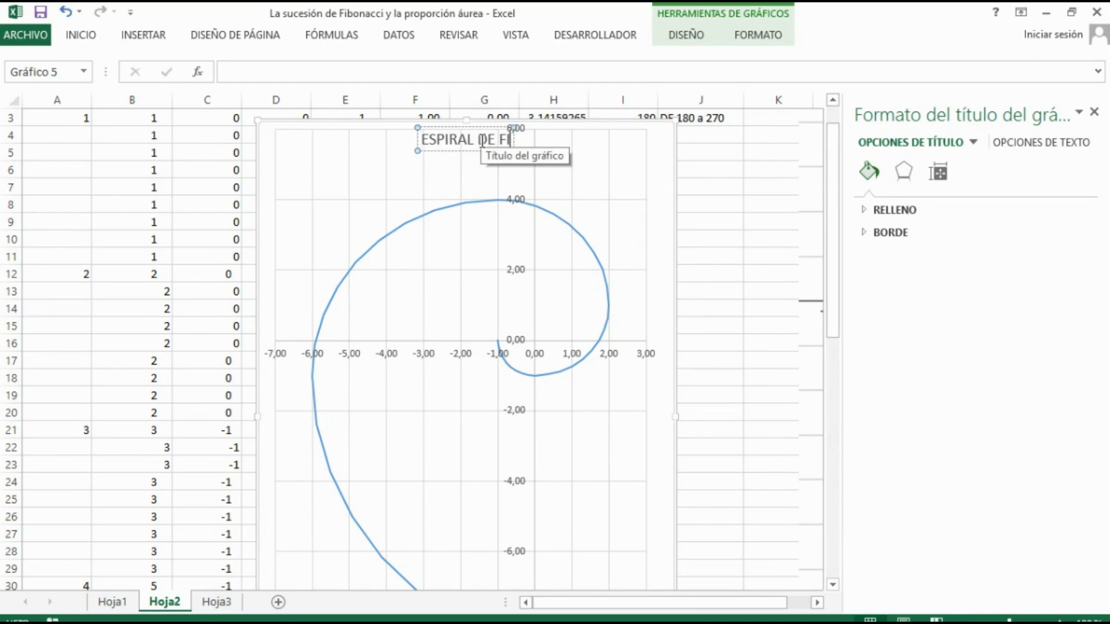
{"action": "type", "text": "BONACCI O ESP"}
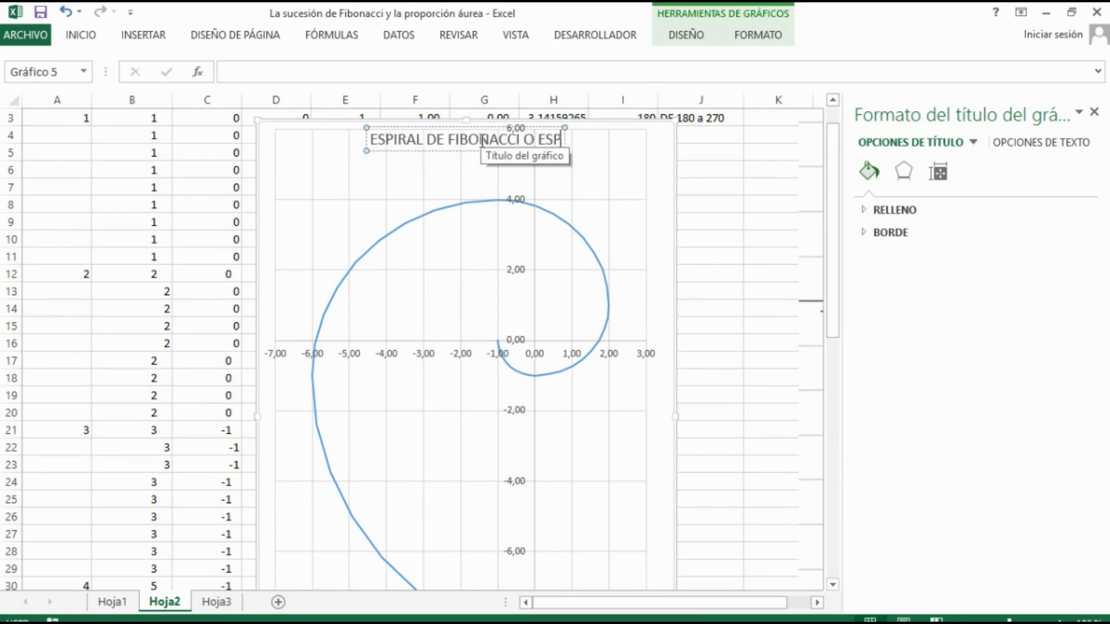
{"action": "type", "text": "IRAL AUREA"}
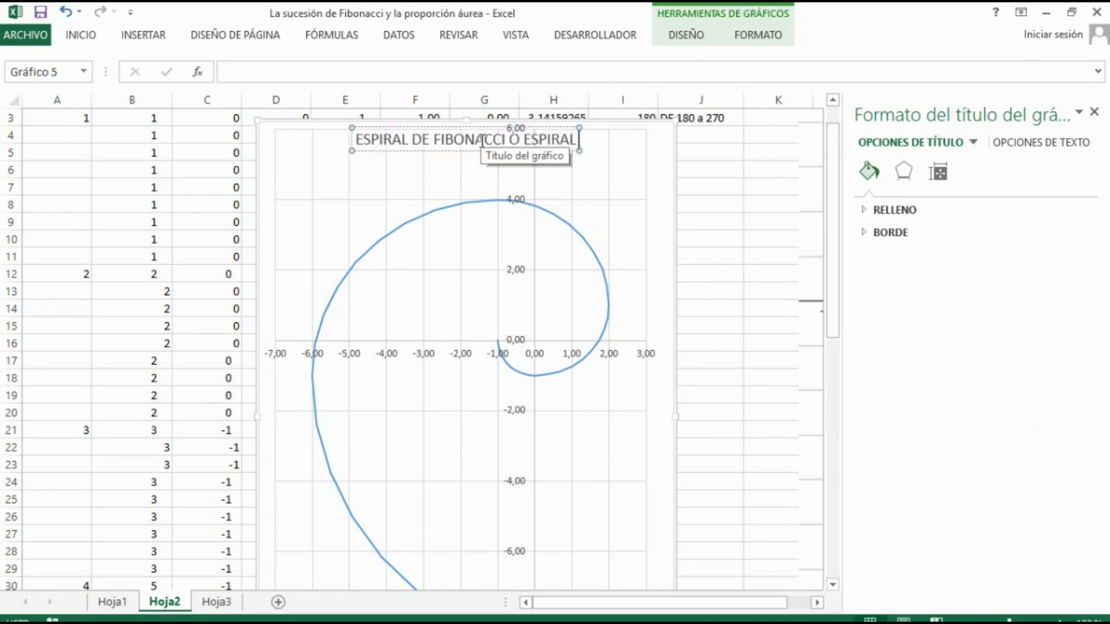
{"action": "key", "text": "BackSpace"}
{"action": "key", "text": "BackSpace"}
{"action": "key", "text": "BackSpace"}
{"action": "key", "text": "BackSpace"}
{"action": "key", "text": "BackSpace"}
{"action": "key", "text": "BackSpace"}
{"action": "type", "text": "ÁUREA"}
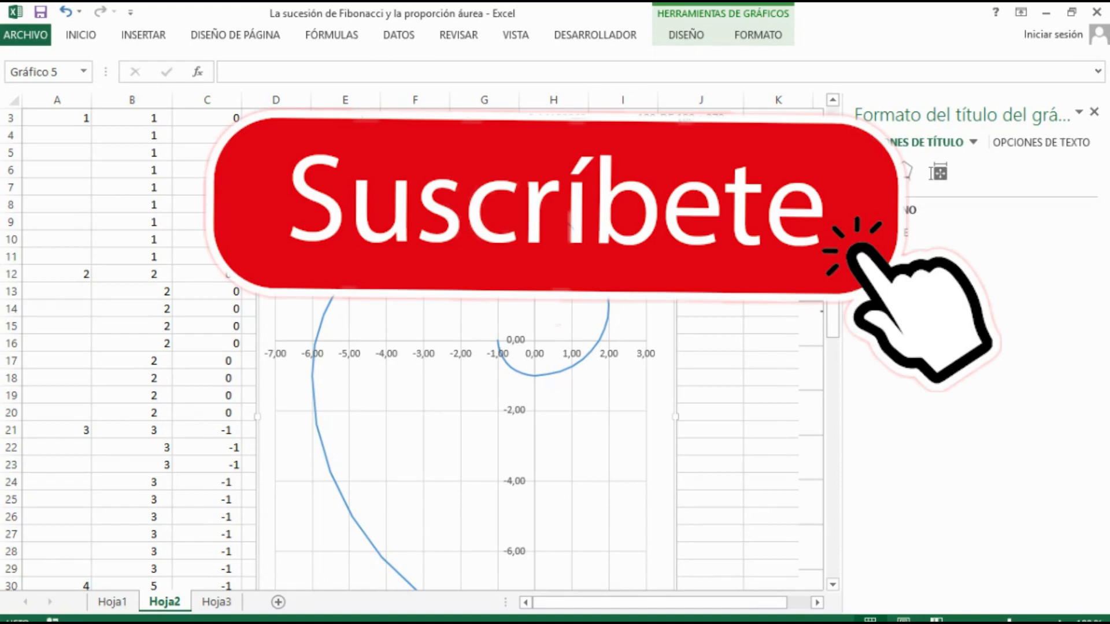
Step: Close the formatting pane and move the reference spiral picture beside the chart, with its edge in column J
{"action": "left_click", "coordinate": [738, 203]}
{"action": "left_click", "coordinate": [1095, 113]}
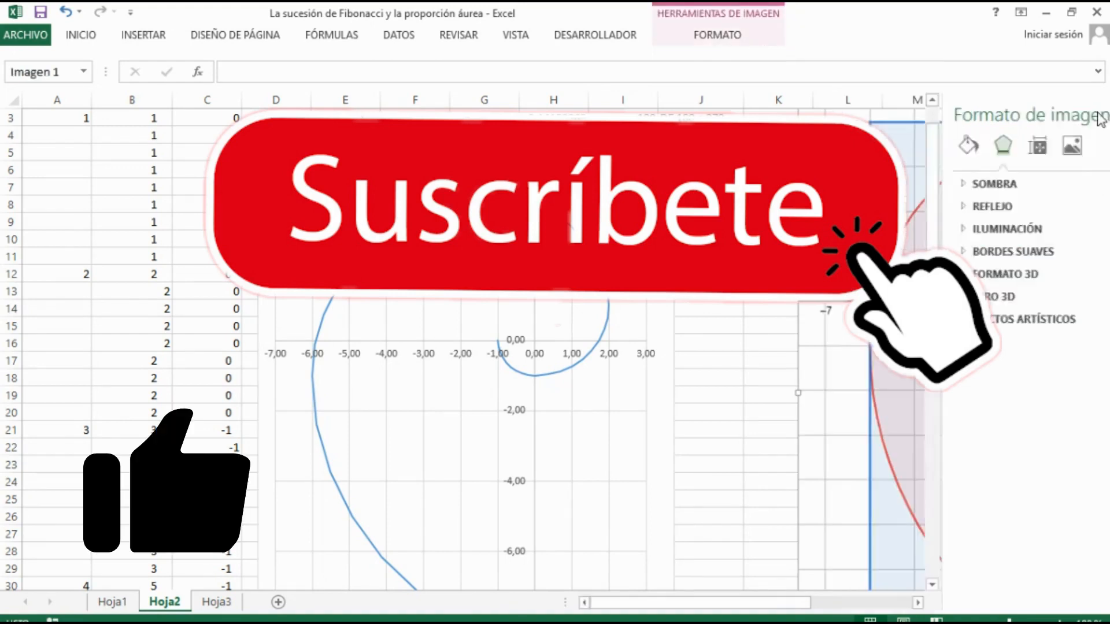
{"action": "left_click_drag", "start_coordinate": [974, 255], "coordinate": [880, 257]}
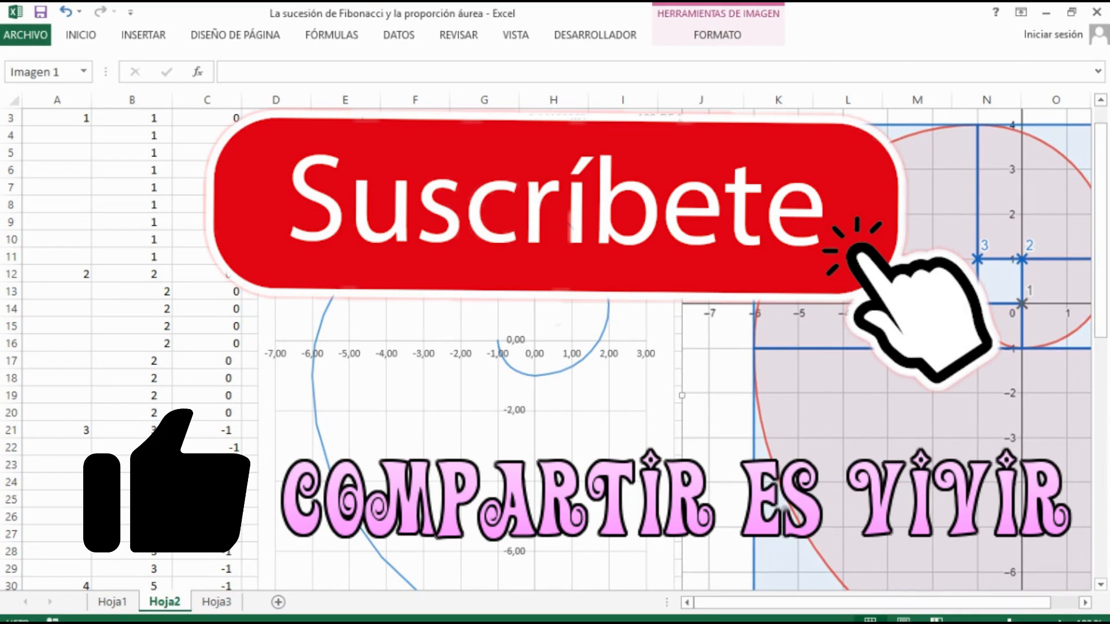